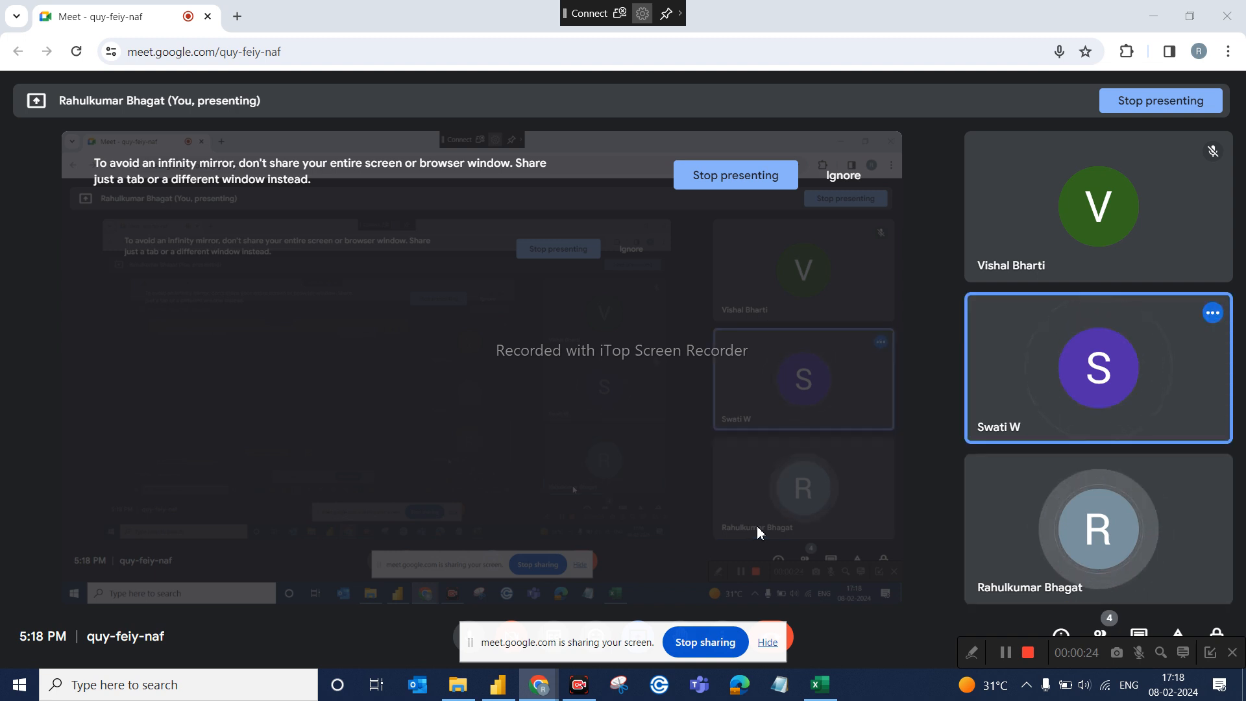
Switch to the DA7 Adventure work report in Power BI and briefly check the applied-steps workbook in Excel
{"action": "mouse_move", "coordinate": [499, 695]}
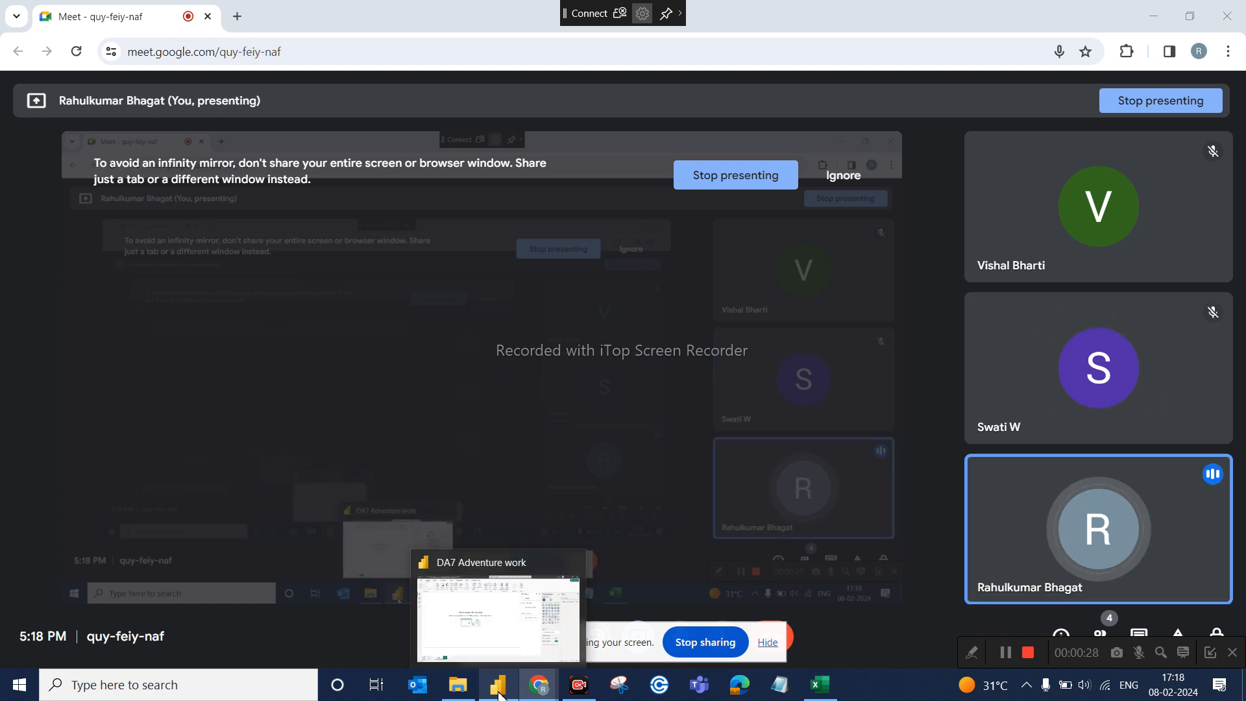
{"action": "left_click", "coordinate": [488, 649]}
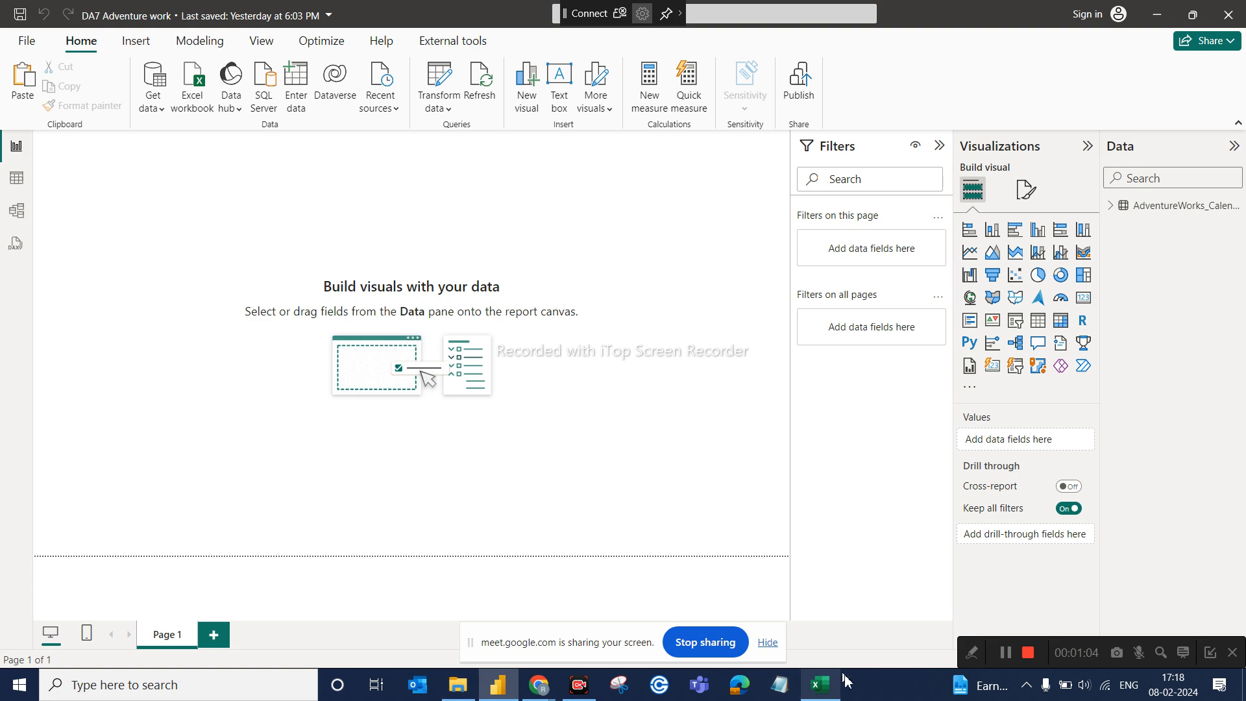
{"action": "left_click", "coordinate": [819, 697]}
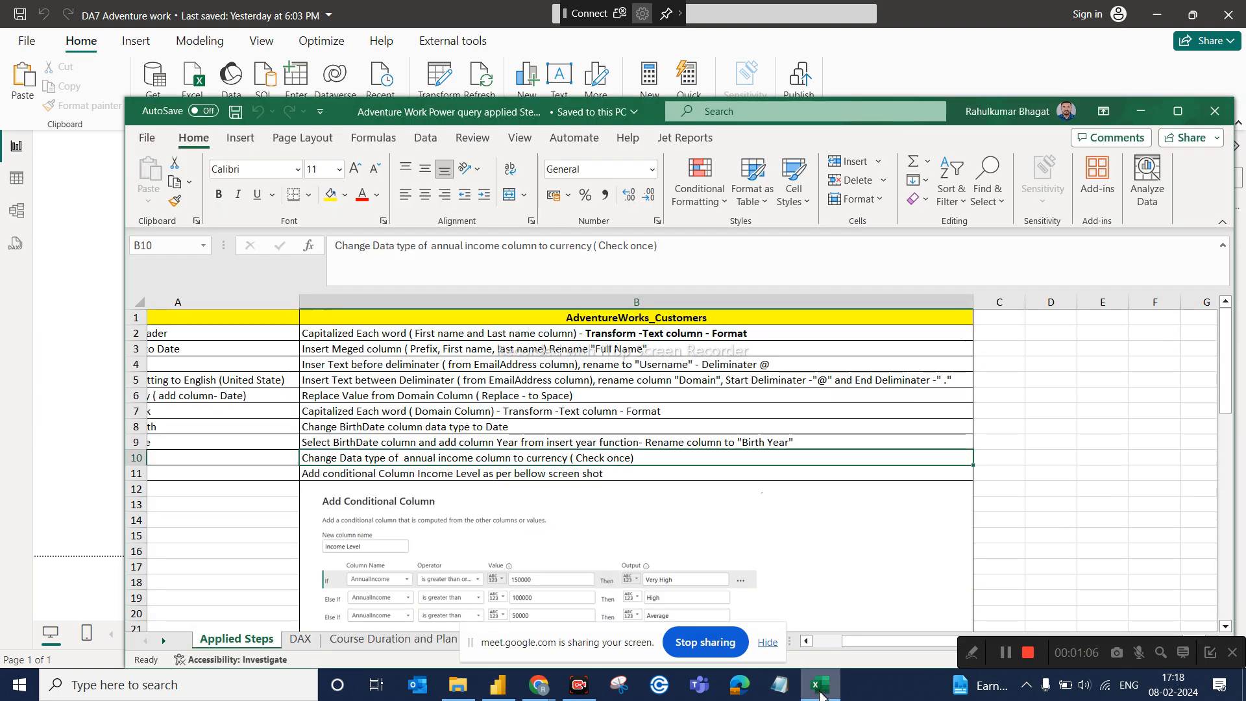
{"action": "left_click", "coordinate": [820, 696]}
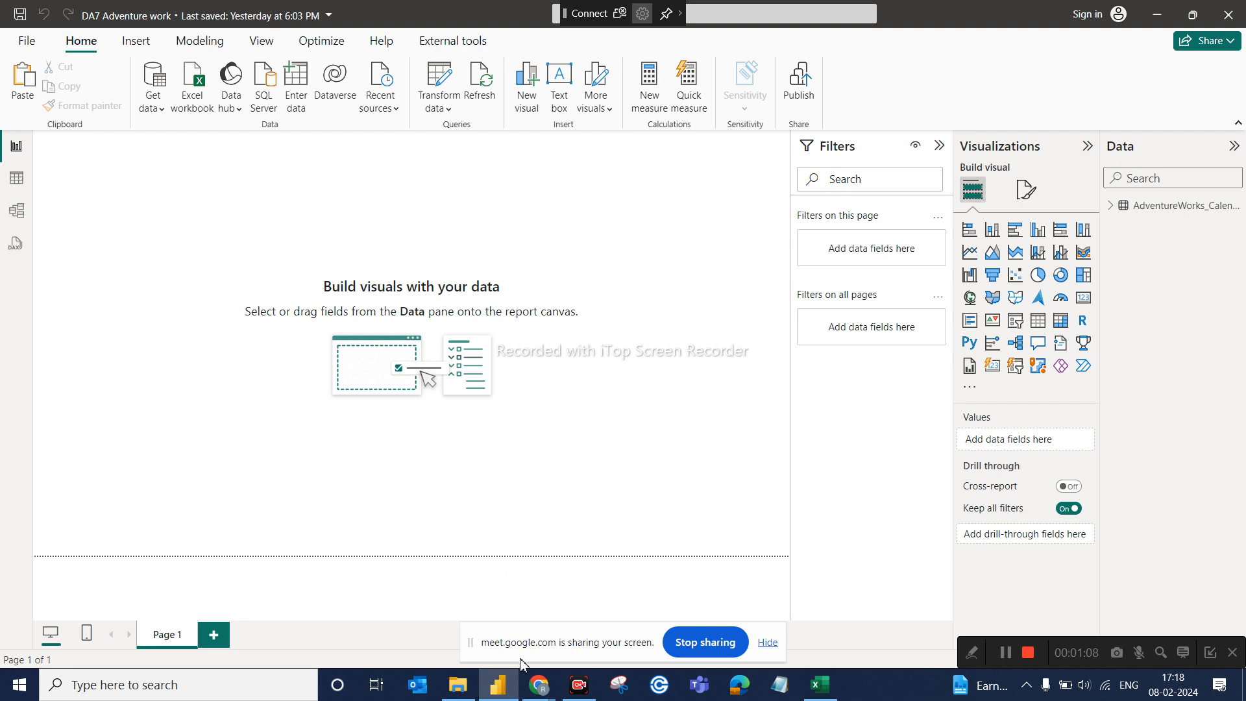
Get data from the text/CSV file AdventureWorks_Customers.csv in the AdventureWorks folder on drive D
{"action": "left_click", "coordinate": [162, 112]}
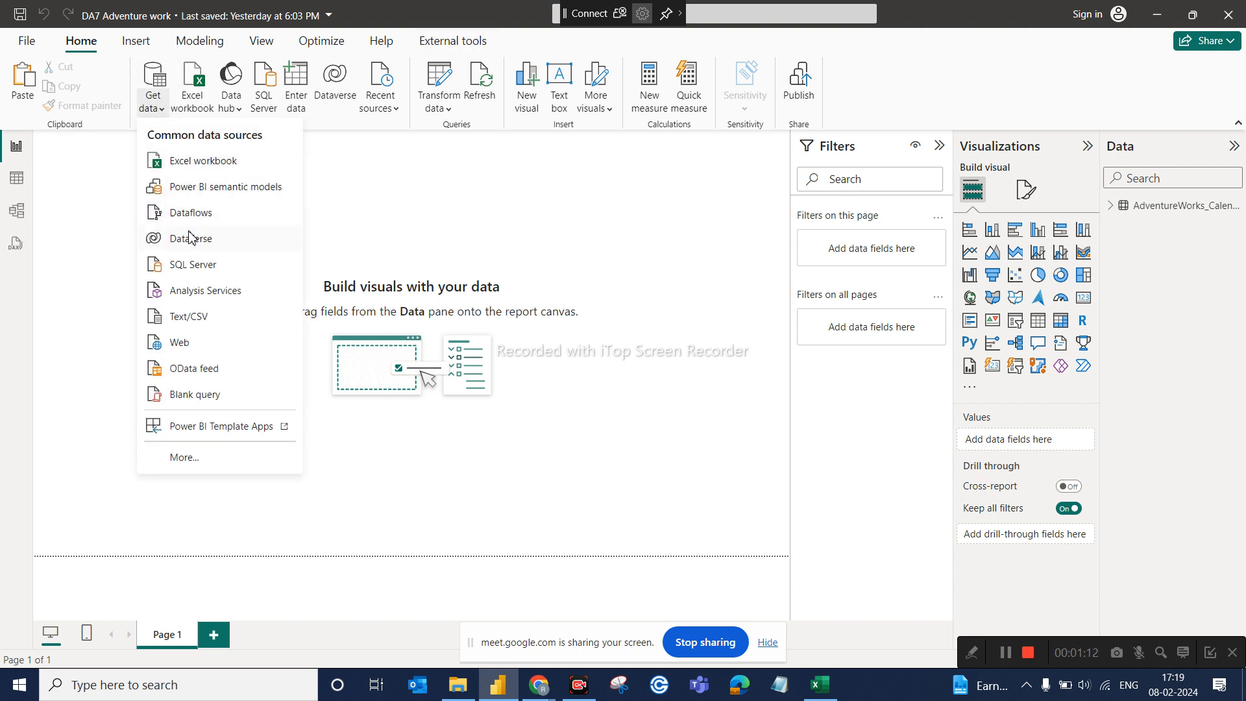
{"action": "left_click", "coordinate": [201, 315]}
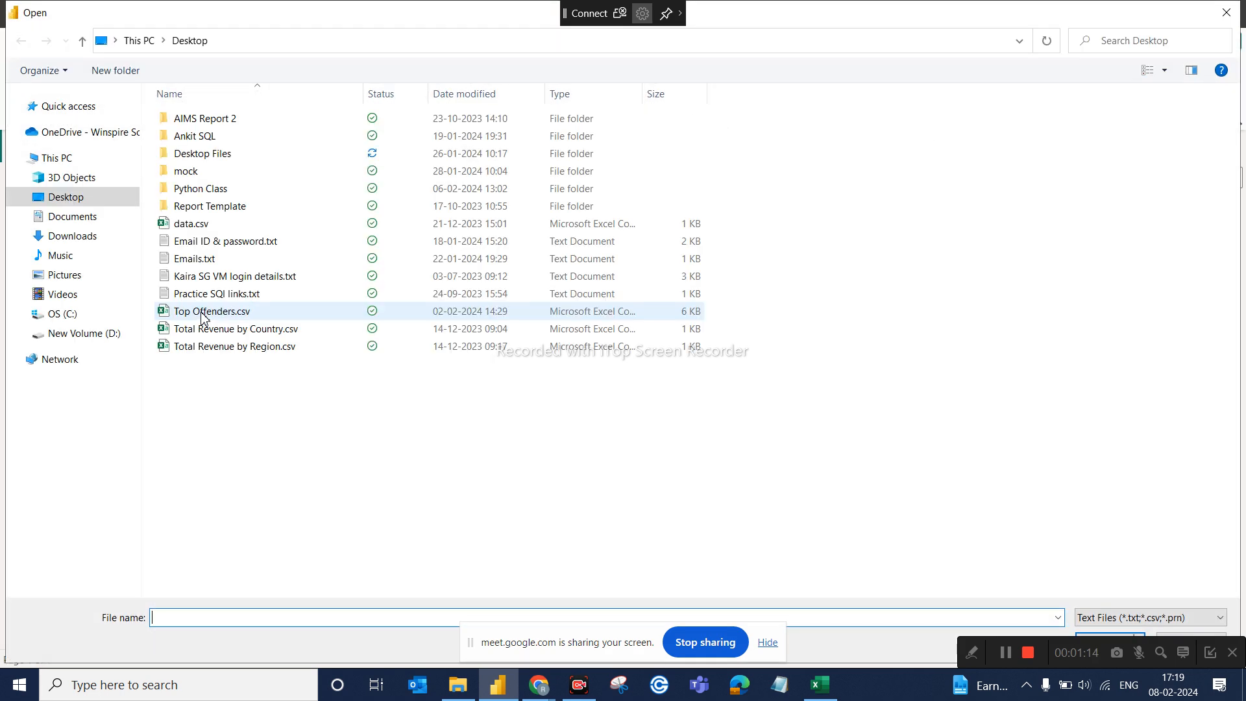
{"action": "left_click", "coordinate": [104, 333]}
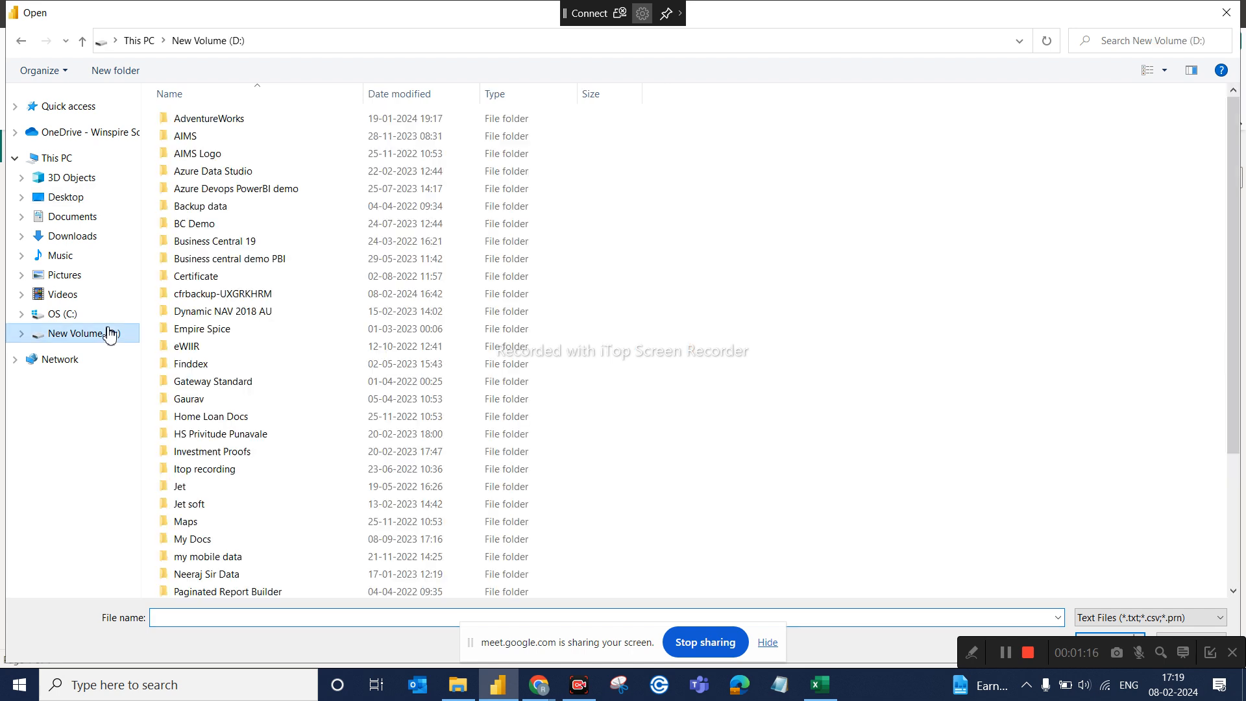
{"action": "double_click", "coordinate": [241, 122]}
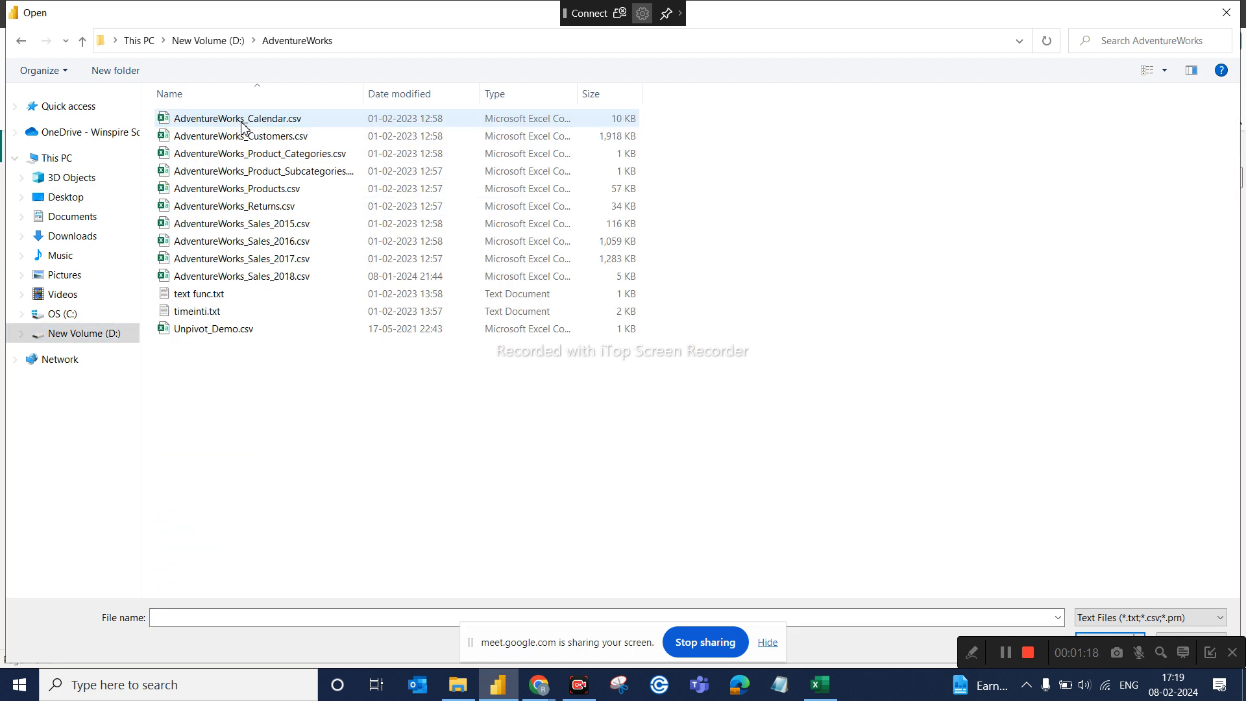
{"action": "left_click", "coordinate": [277, 143]}
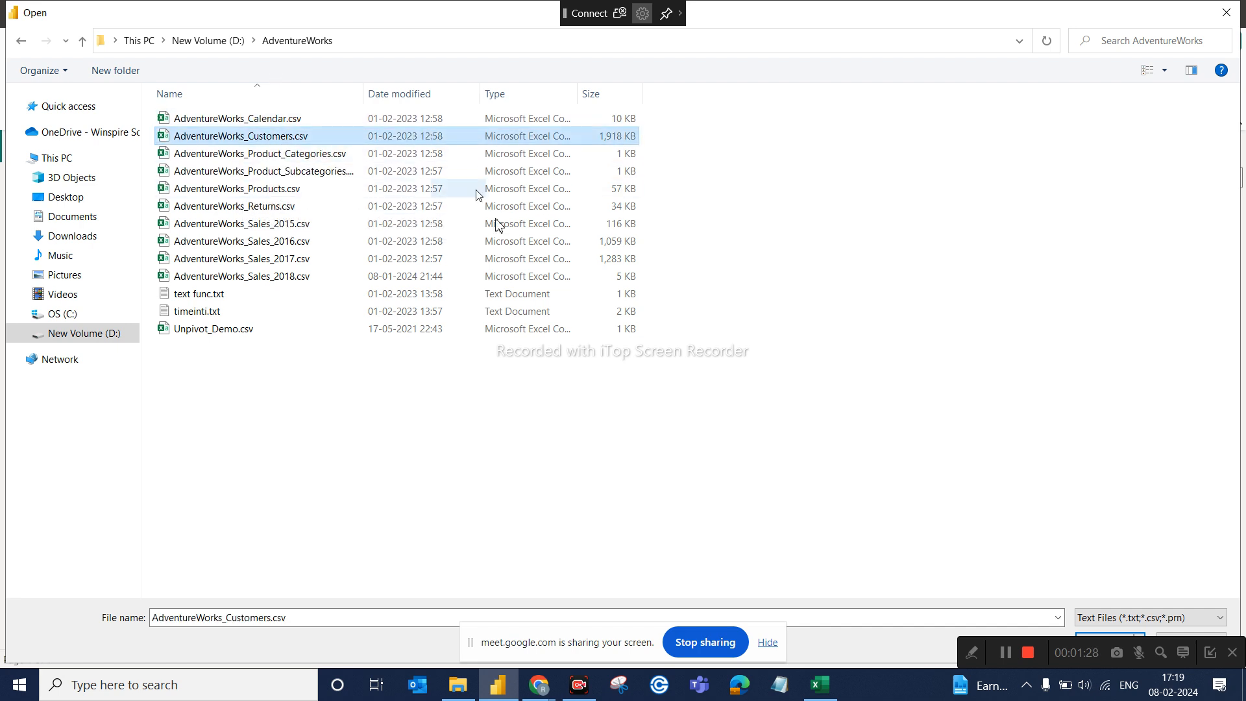
{"action": "left_click", "coordinate": [770, 644]}
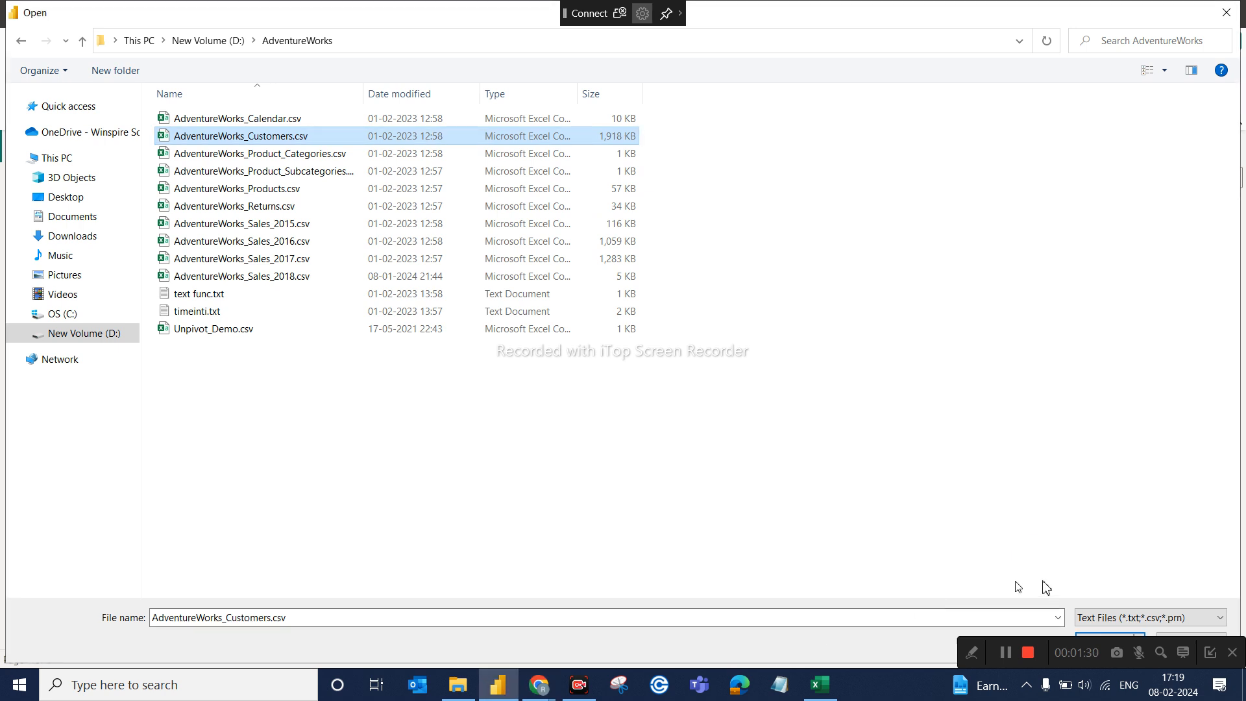
{"action": "left_click", "coordinate": [1082, 648]}
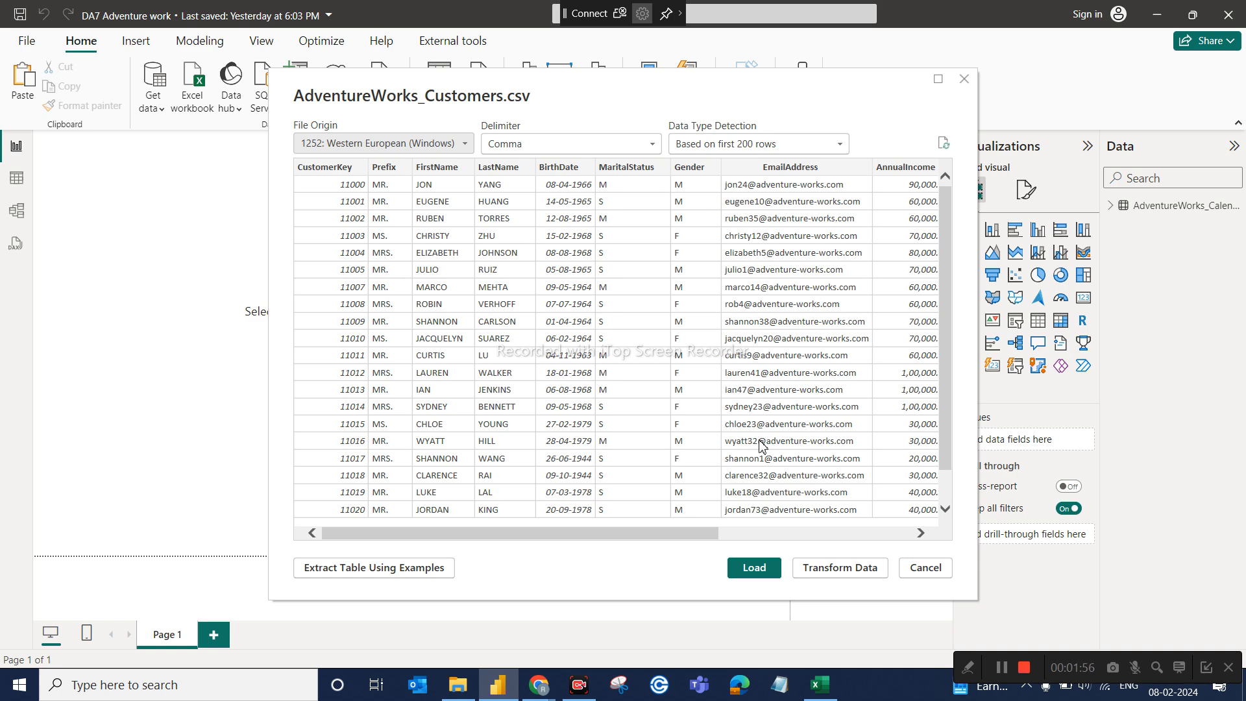
Look over the remaining columns in the customers file preview and open the data for transformation in Power Query
{"action": "left_click", "coordinate": [921, 532]}
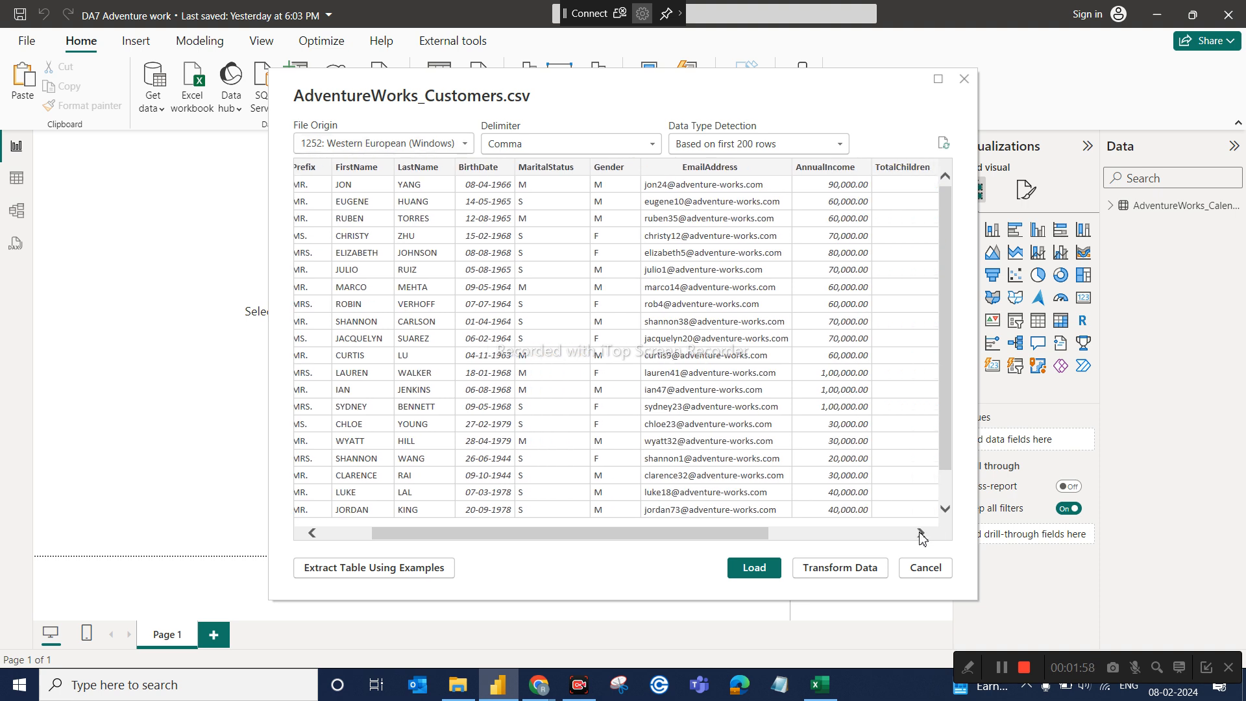
{"action": "left_click", "coordinate": [920, 532]}
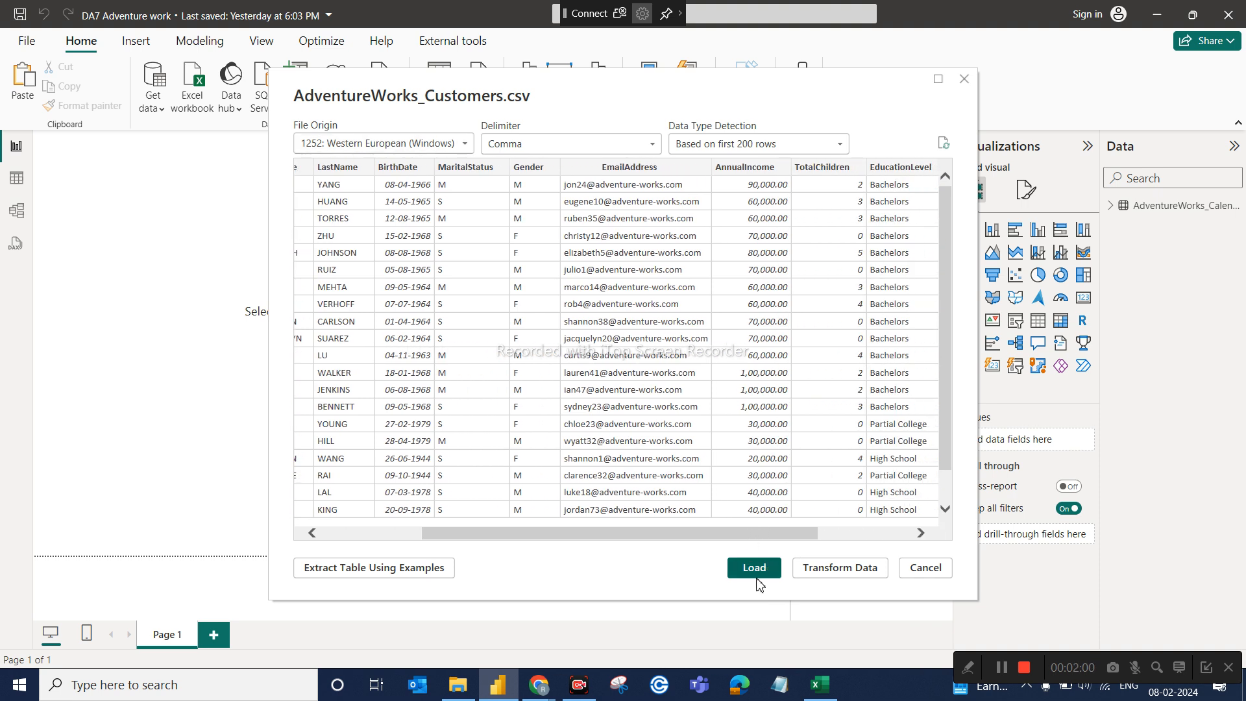
{"action": "left_click", "coordinate": [836, 573]}
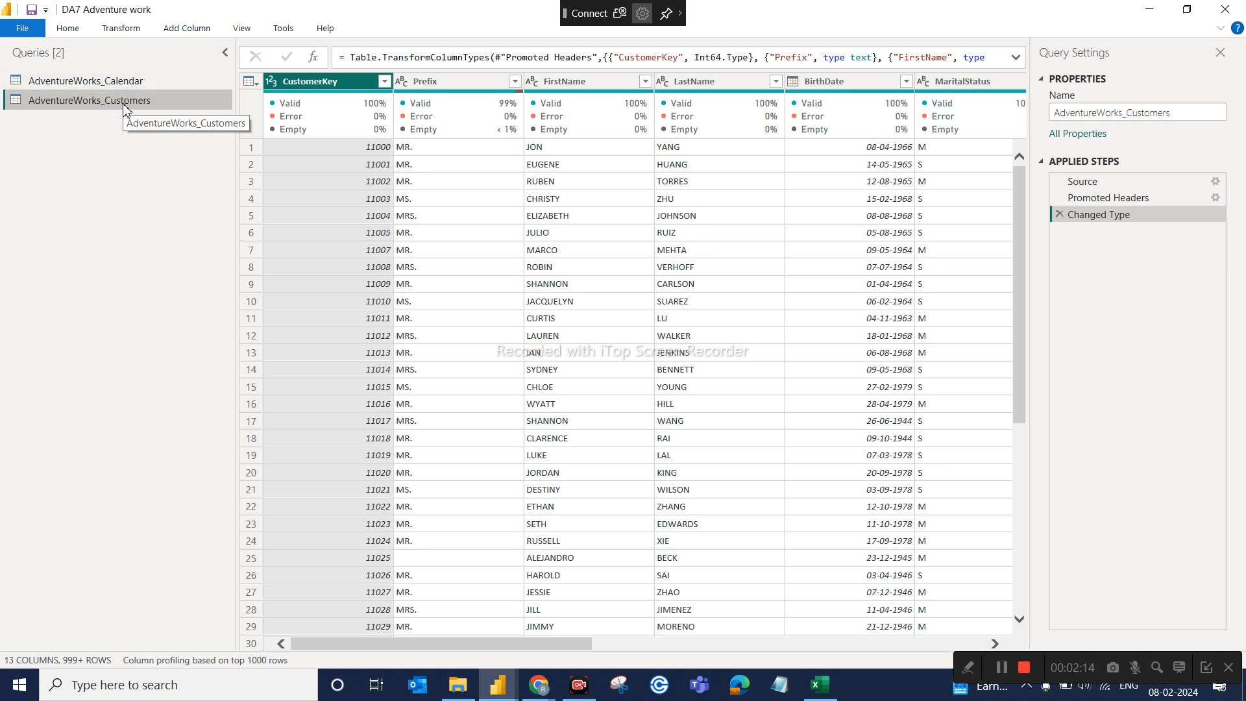
View the M code of the AdventureWorks_Calendar query in the Advanced Editor and close it without changes
{"action": "left_click", "coordinate": [126, 82]}
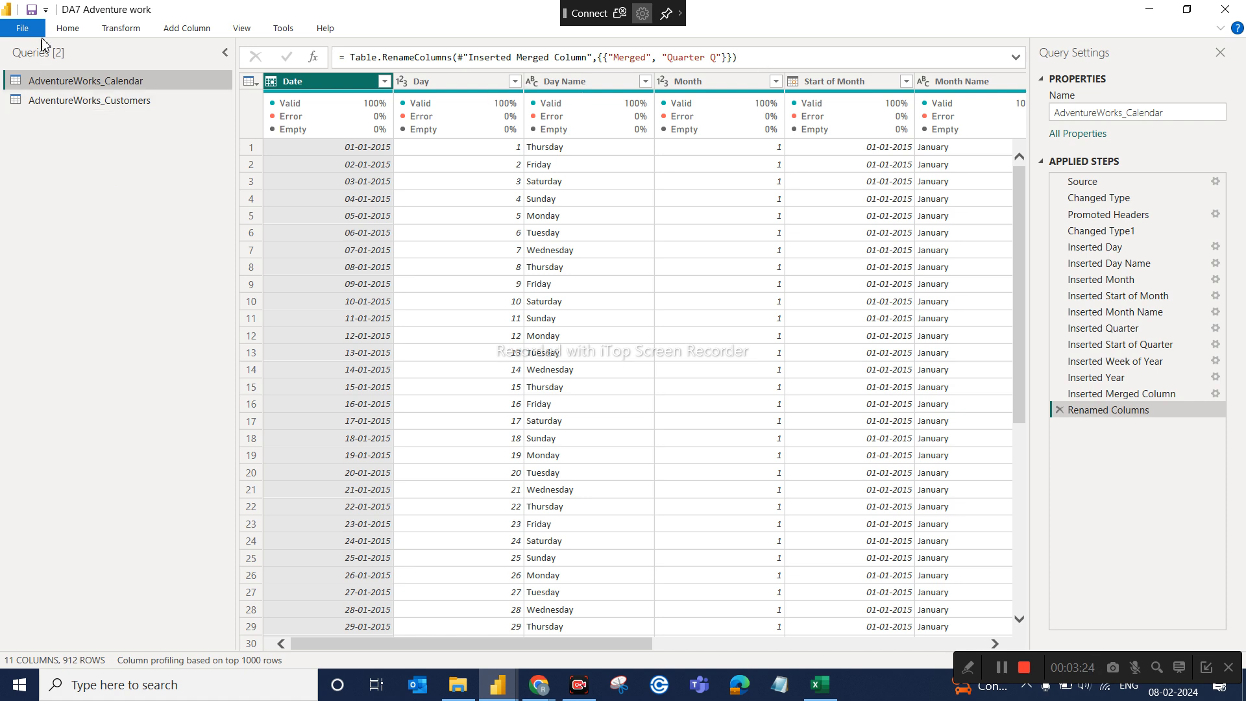
{"action": "left_click", "coordinate": [68, 28]}
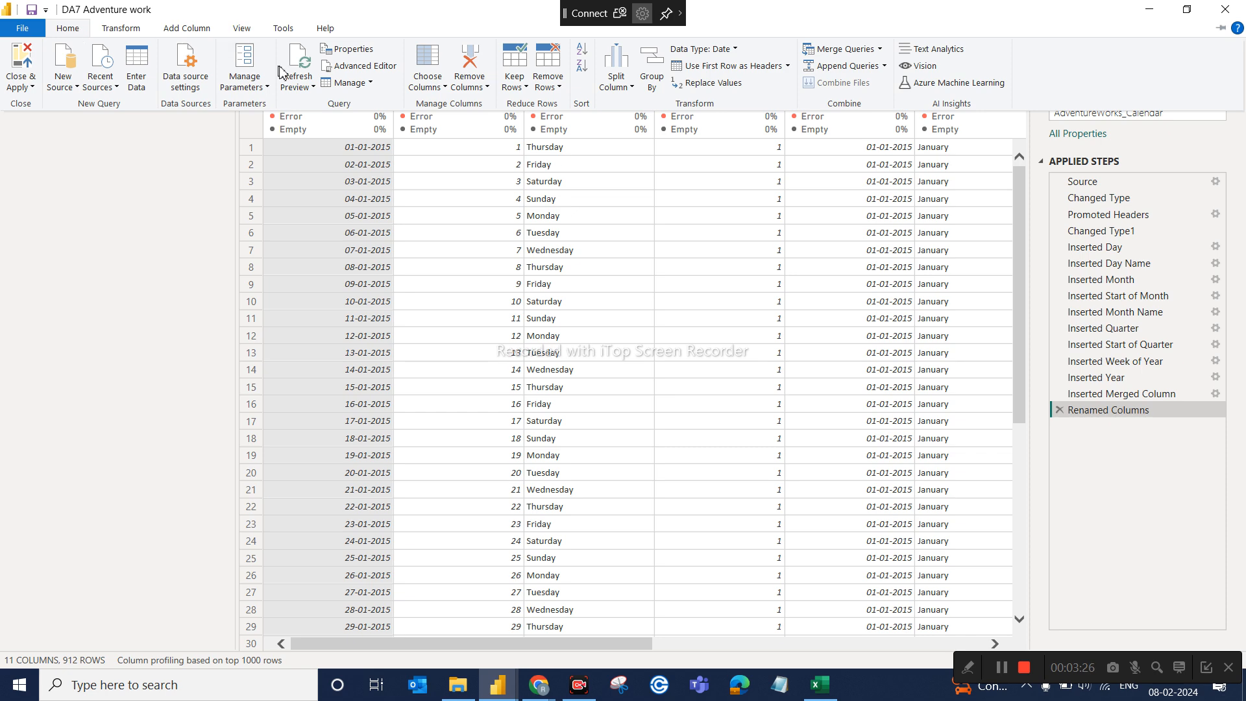
{"action": "left_click", "coordinate": [361, 71]}
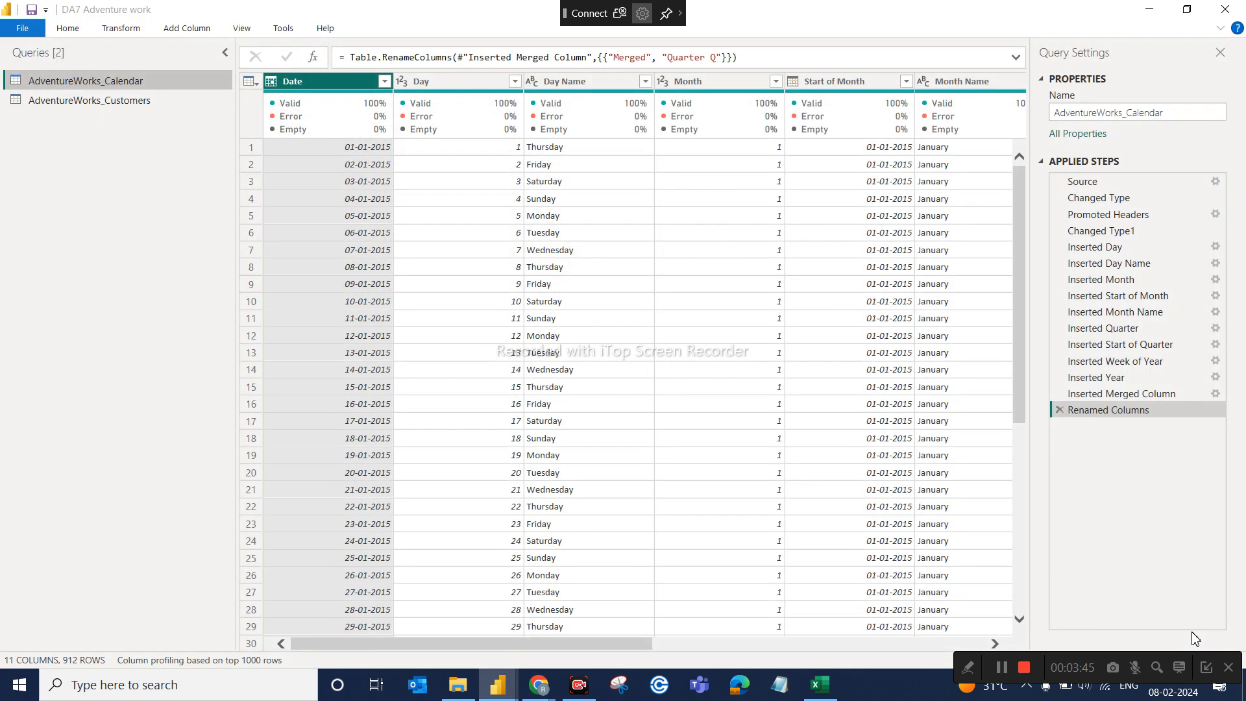
{"action": "left_click", "coordinate": [1196, 634]}
Copy the complete M code of the AdventureWorks_Calendar query from the Advanced Editor and leave the query unedited
{"action": "left_click", "coordinate": [67, 31]}
{"action": "left_click", "coordinate": [383, 70]}
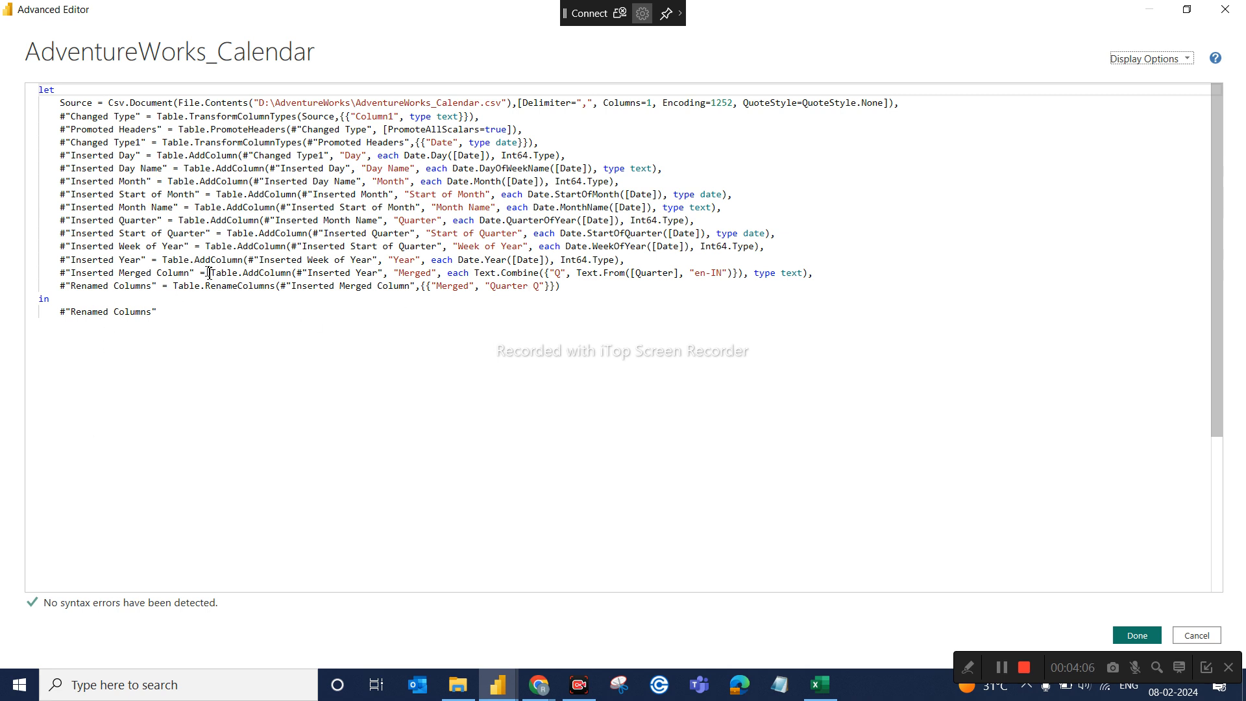
{"action": "left_click_drag", "start_coordinate": [183, 312], "coordinate": [3, 96]}
{"action": "key", "text": "ctrl+c"}
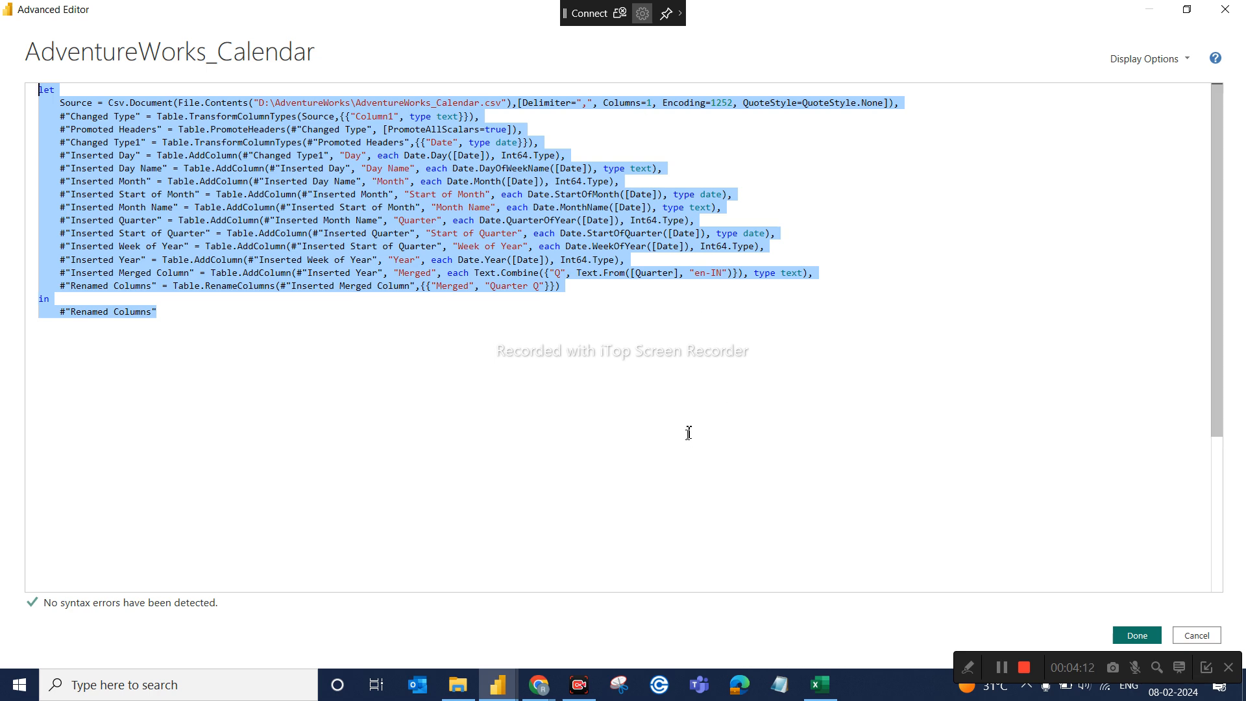
{"action": "left_click", "coordinate": [1212, 636]}
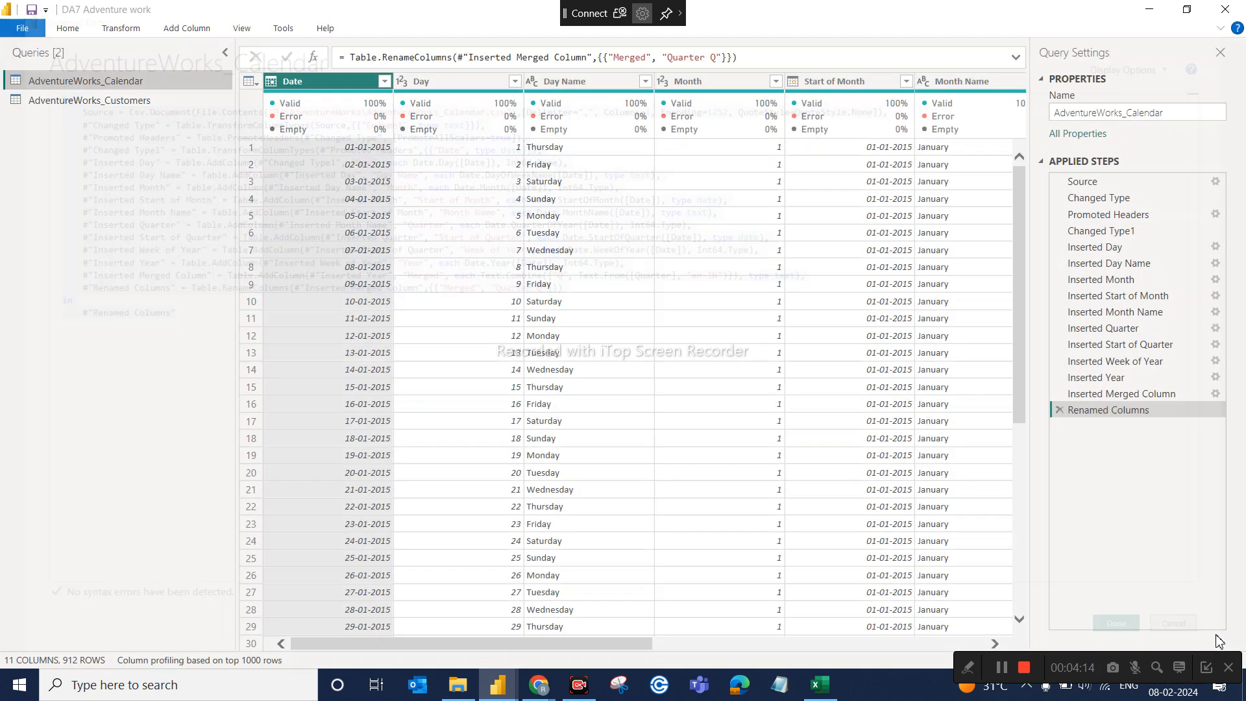
Add a new blank query to the query list
{"action": "left_click", "coordinate": [65, 27]}
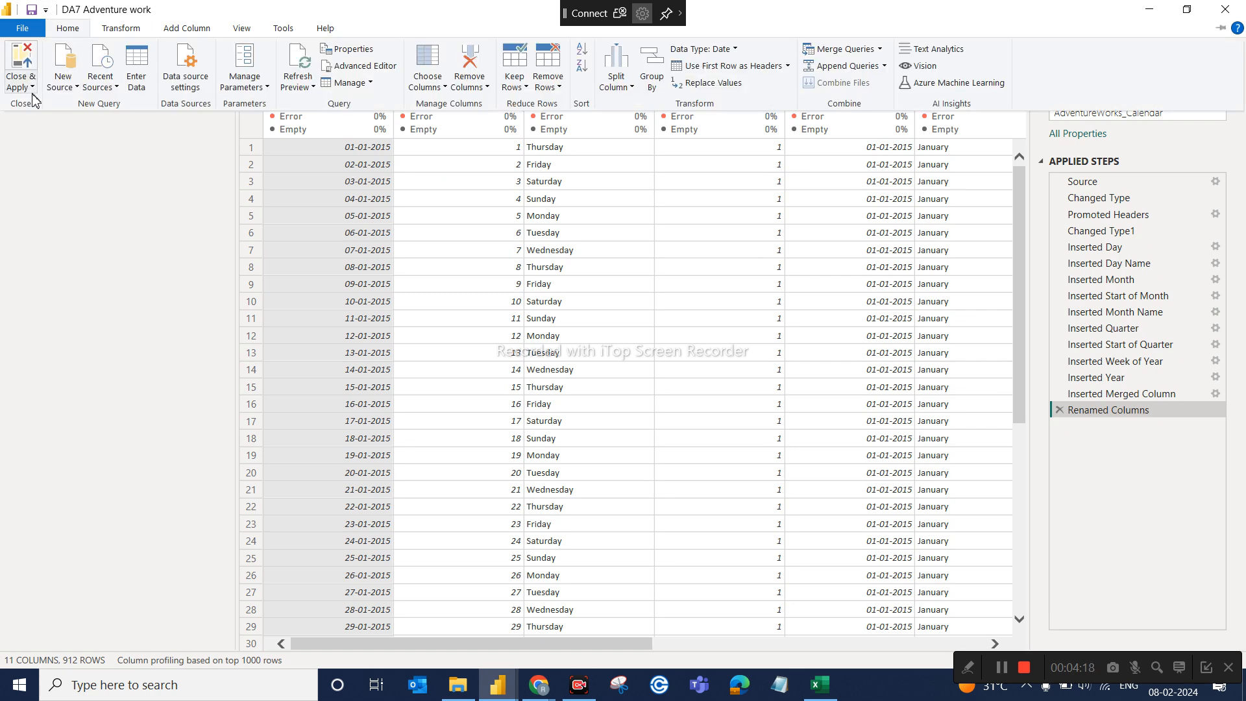
{"action": "left_click", "coordinate": [74, 88]}
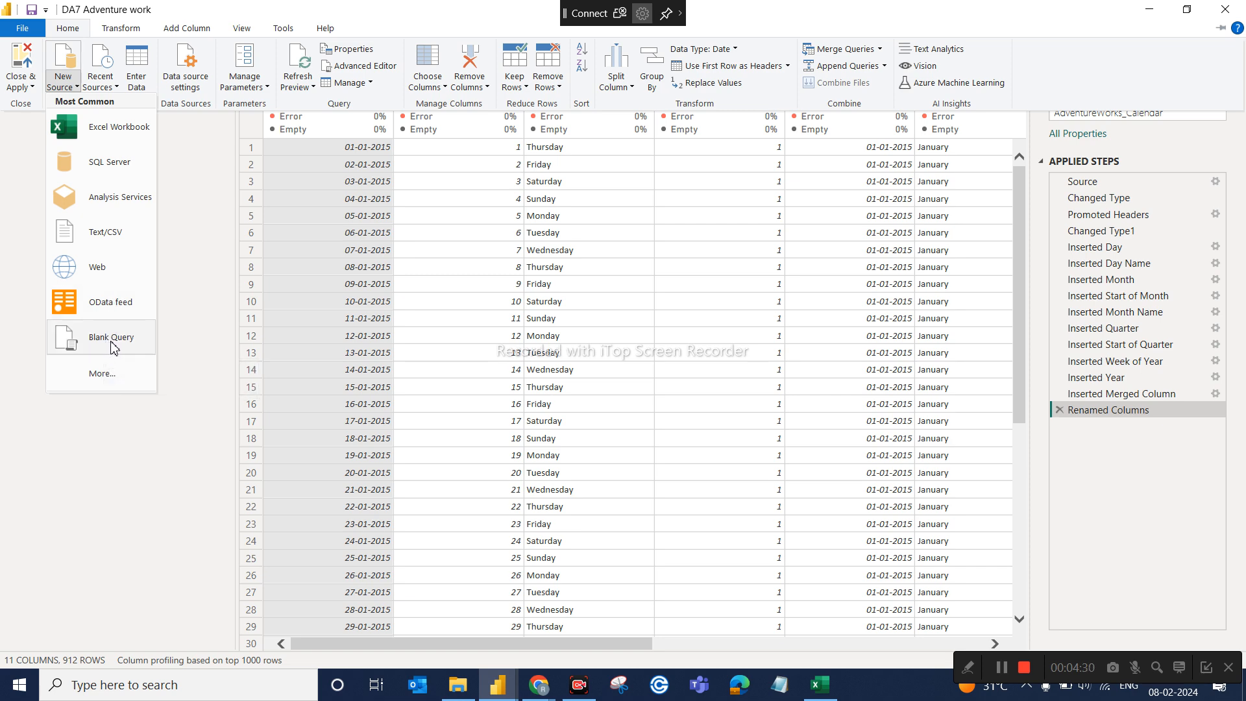
{"action": "key", "text": "Escape"}
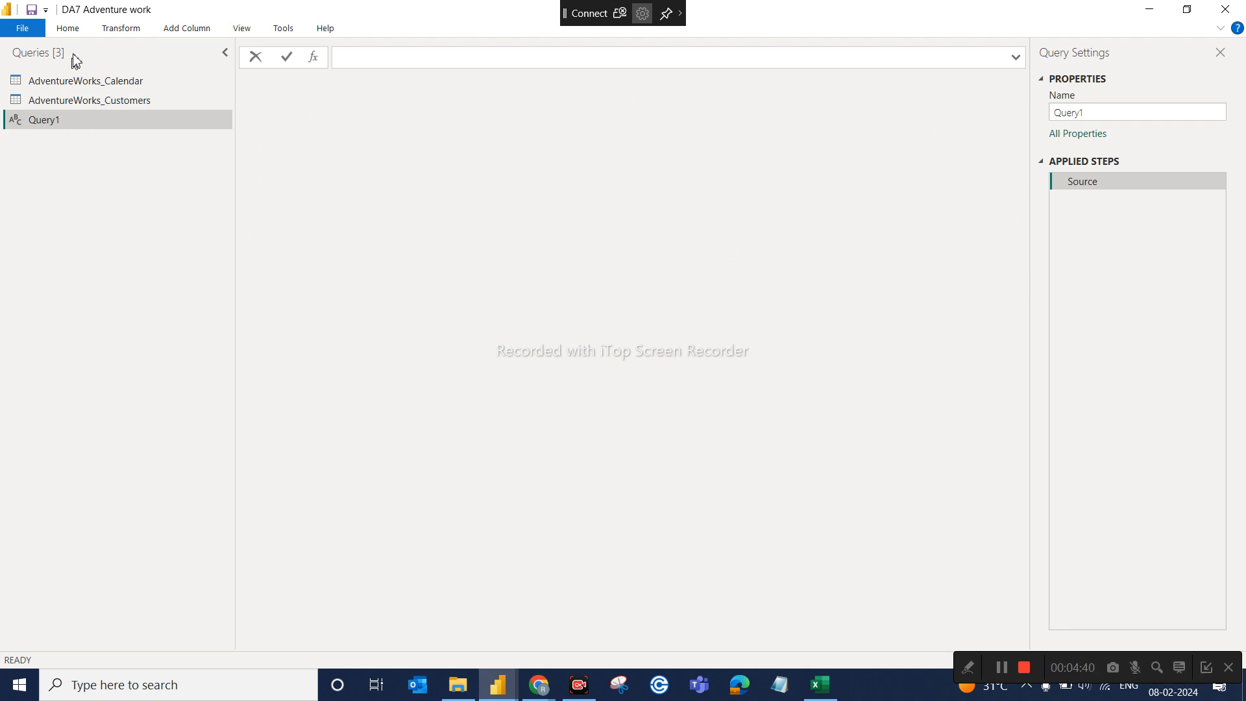
Replace the blank query's entire M code with the copied AdventureWorks_Calendar code in the Advanced Editor and apply it
{"action": "left_click", "coordinate": [68, 27]}
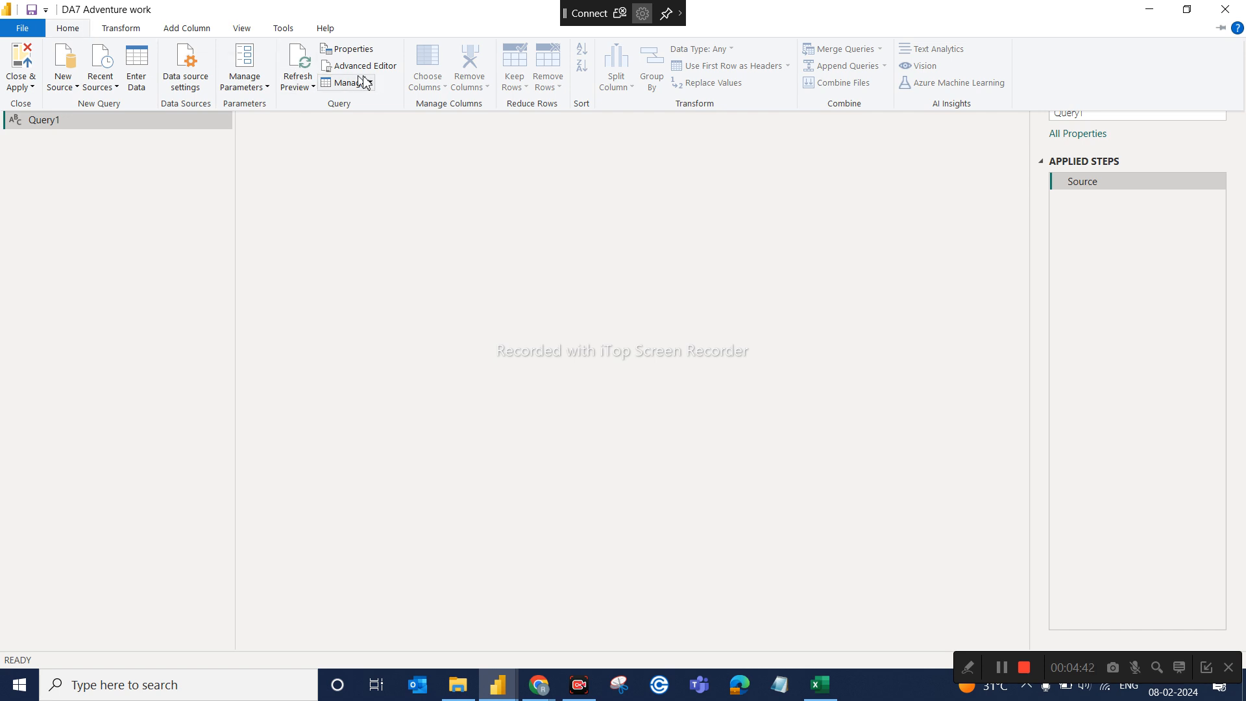
{"action": "left_click", "coordinate": [380, 71]}
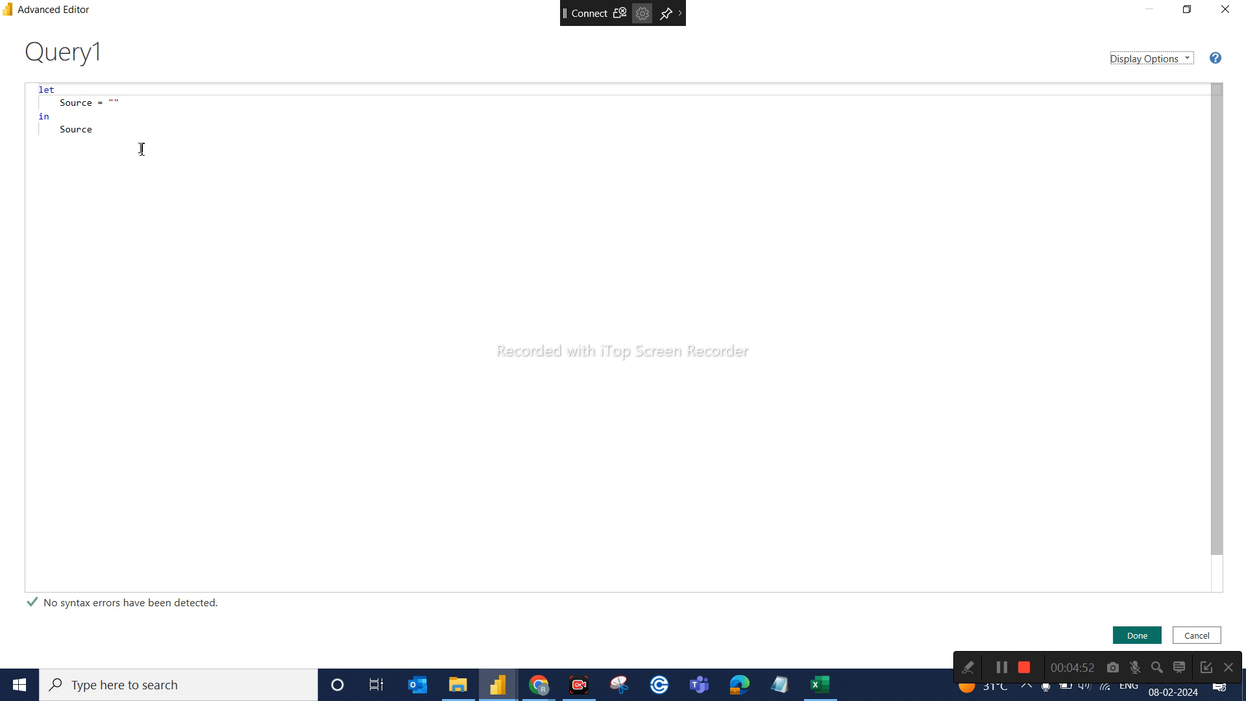
{"action": "left_click_drag", "start_coordinate": [141, 148], "coordinate": [4, 97]}
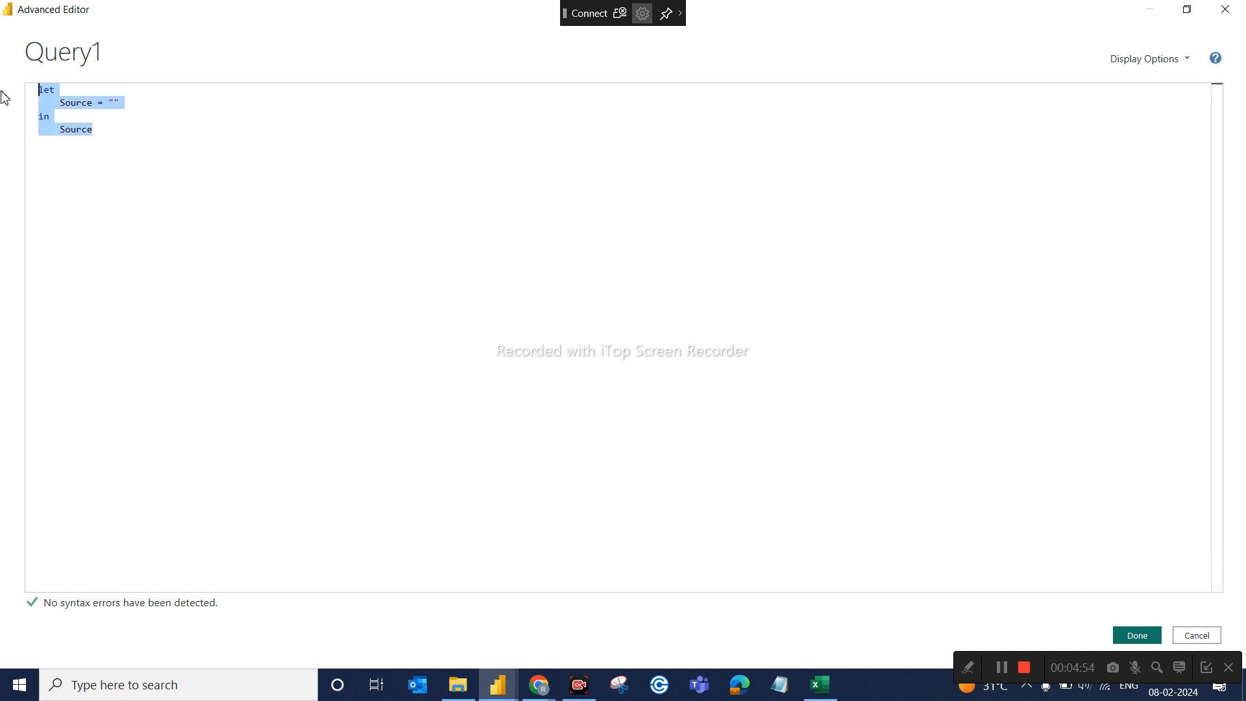
{"action": "key", "text": "ctrl+v"}
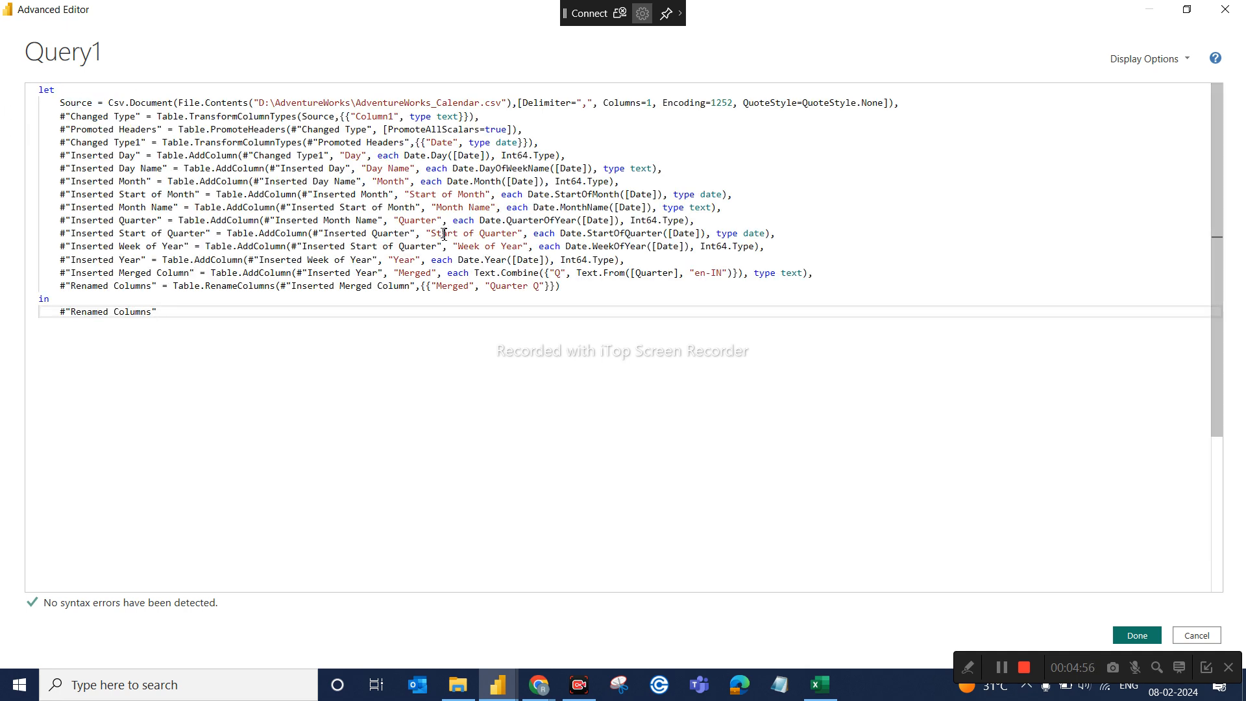
{"action": "left_click", "coordinate": [1126, 642]}
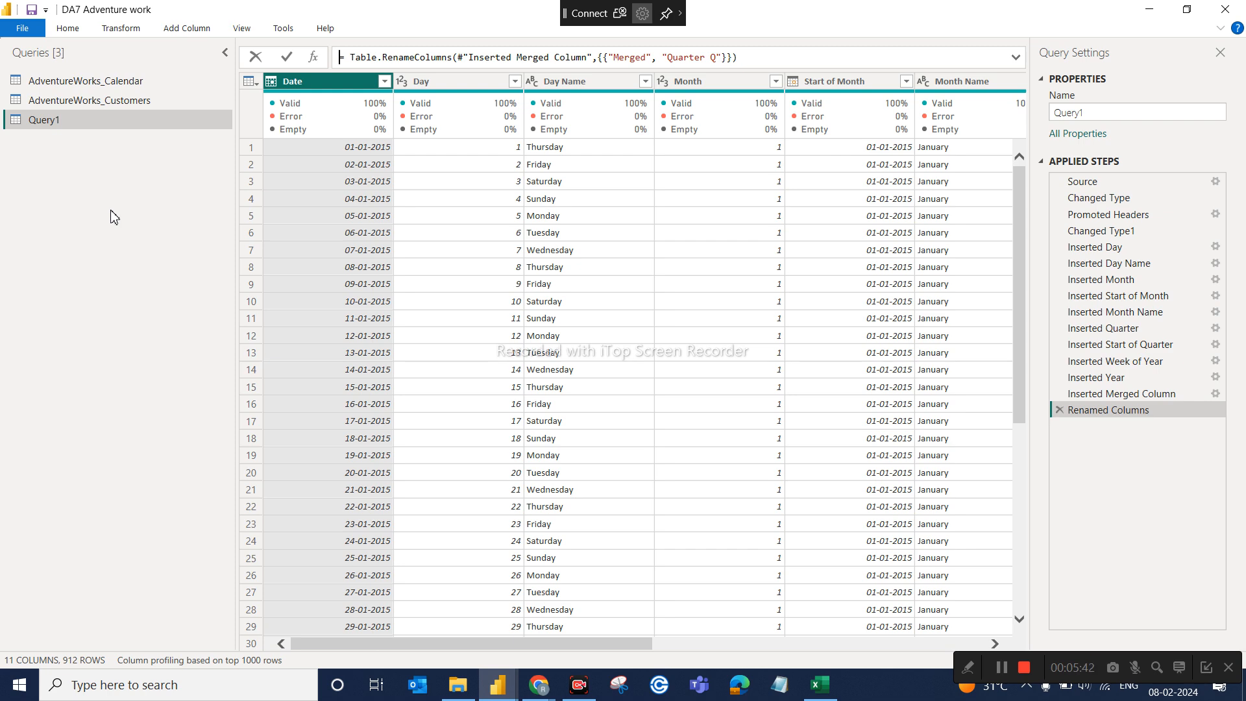
Delete Query1, the copy of the calendar query, and confirm the deletion
{"action": "left_click", "coordinate": [88, 122]}
{"action": "right_click", "coordinate": [88, 122]}
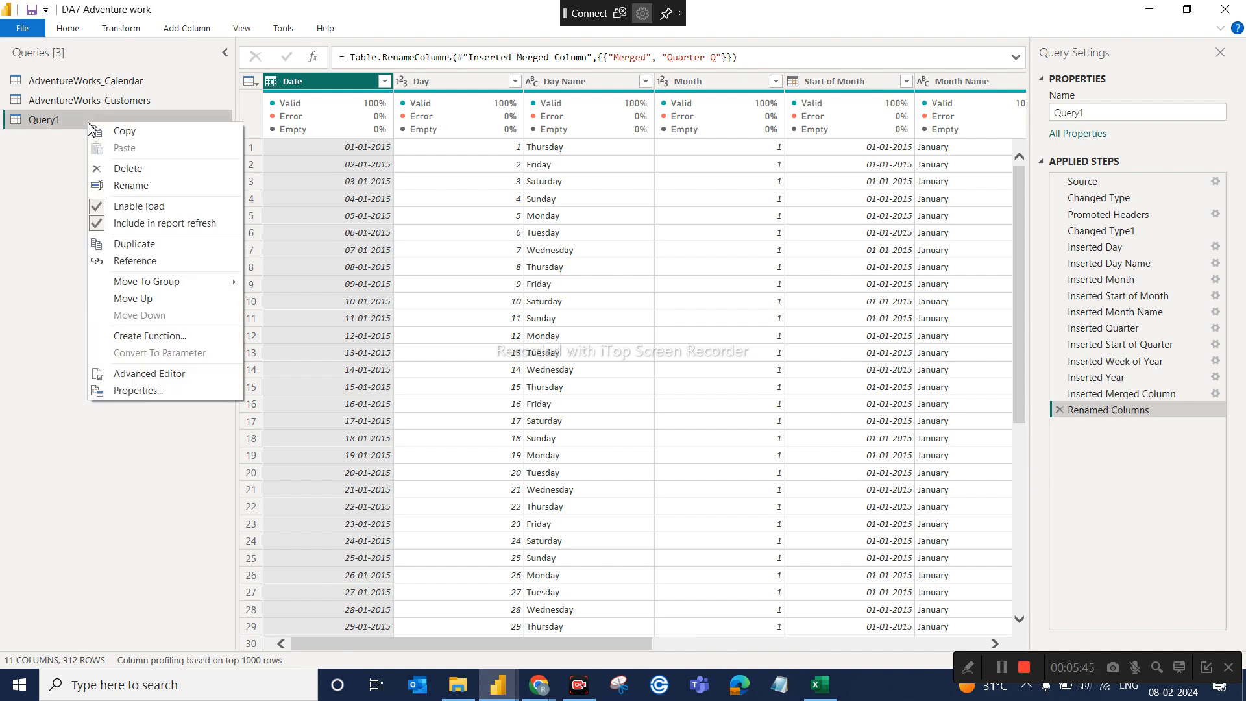
{"action": "left_click", "coordinate": [125, 170]}
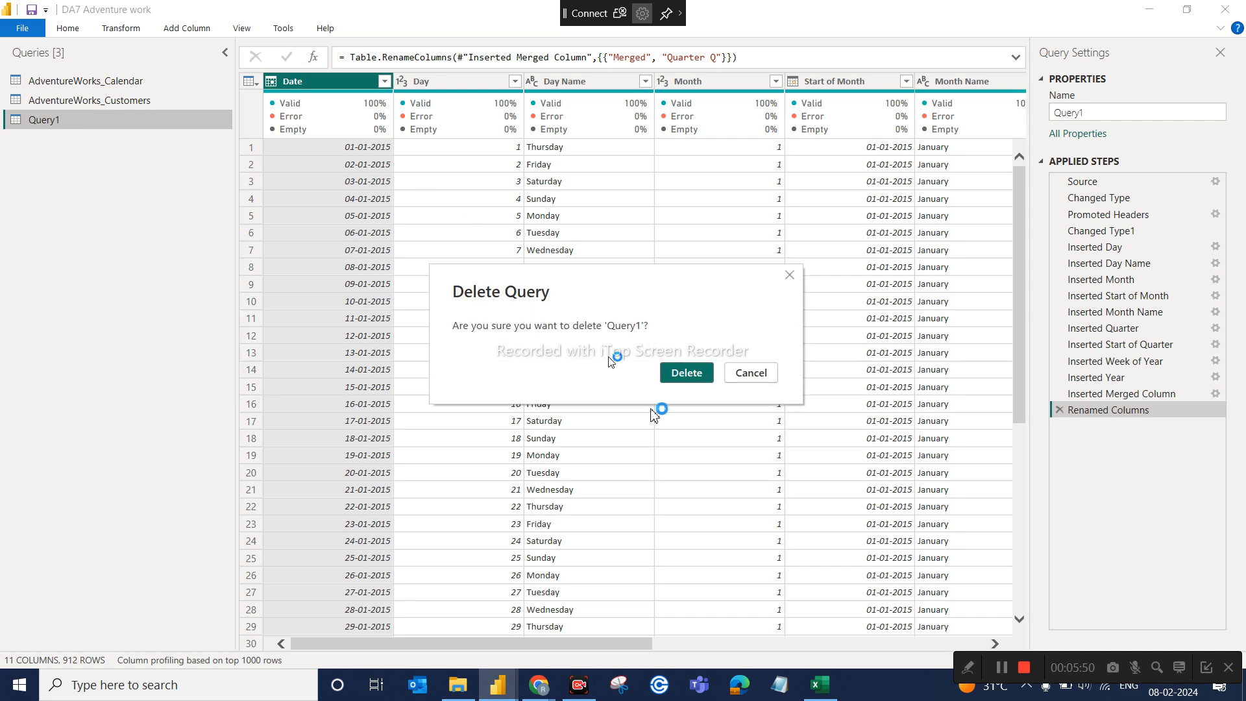
{"action": "left_click", "coordinate": [699, 380]}
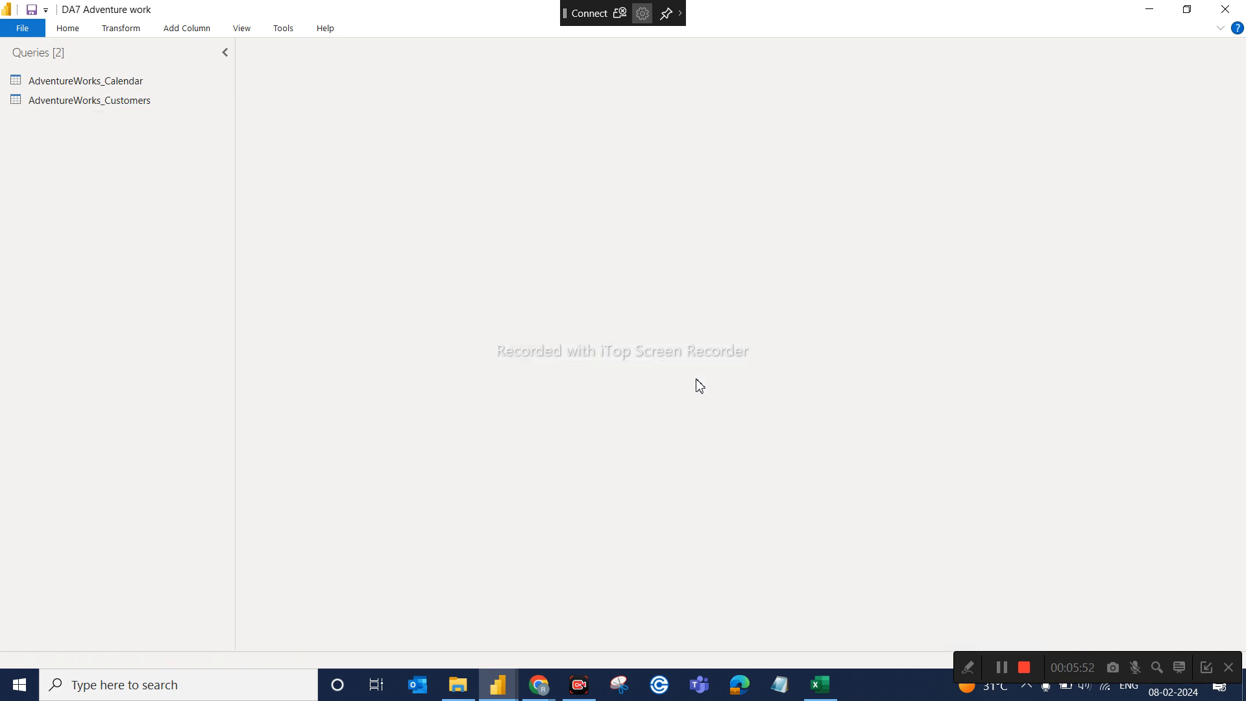
Open the AdventureWorks_Customers query and look across its columns
{"action": "left_click", "coordinate": [107, 101]}
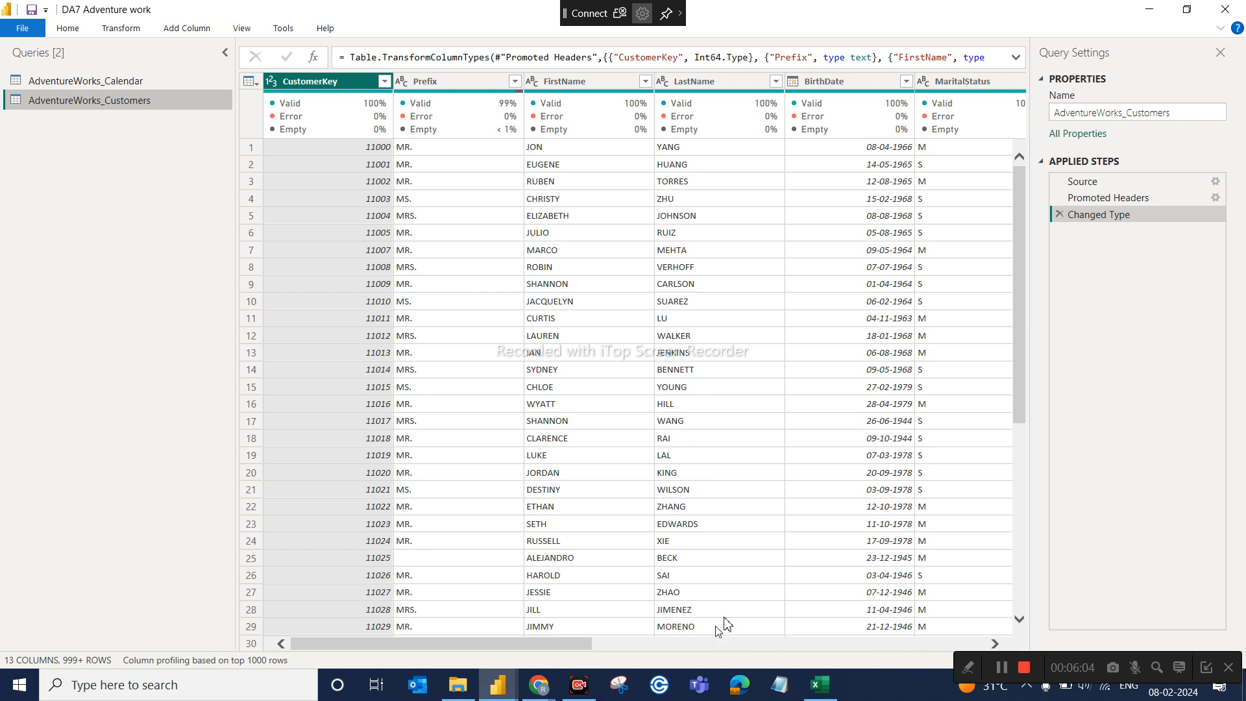
{"action": "left_click", "coordinate": [995, 643]}
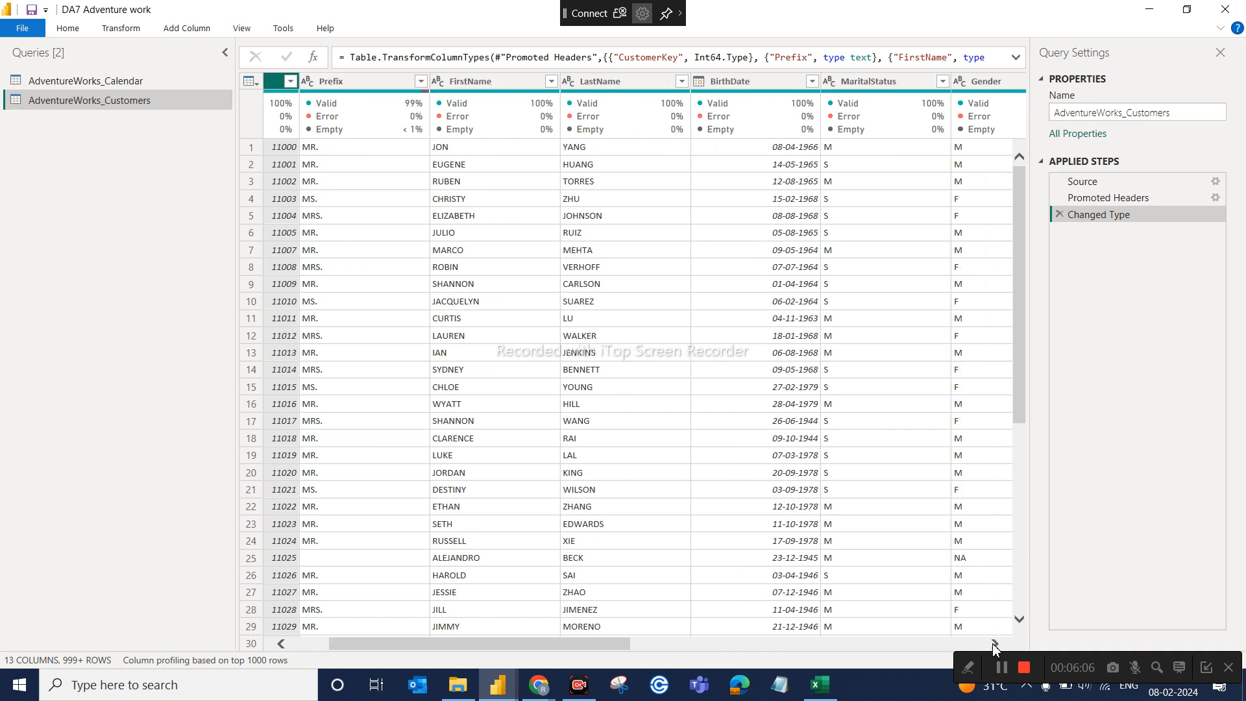
{"action": "left_click_drag", "start_coordinate": [463, 639], "coordinate": [395, 638]}
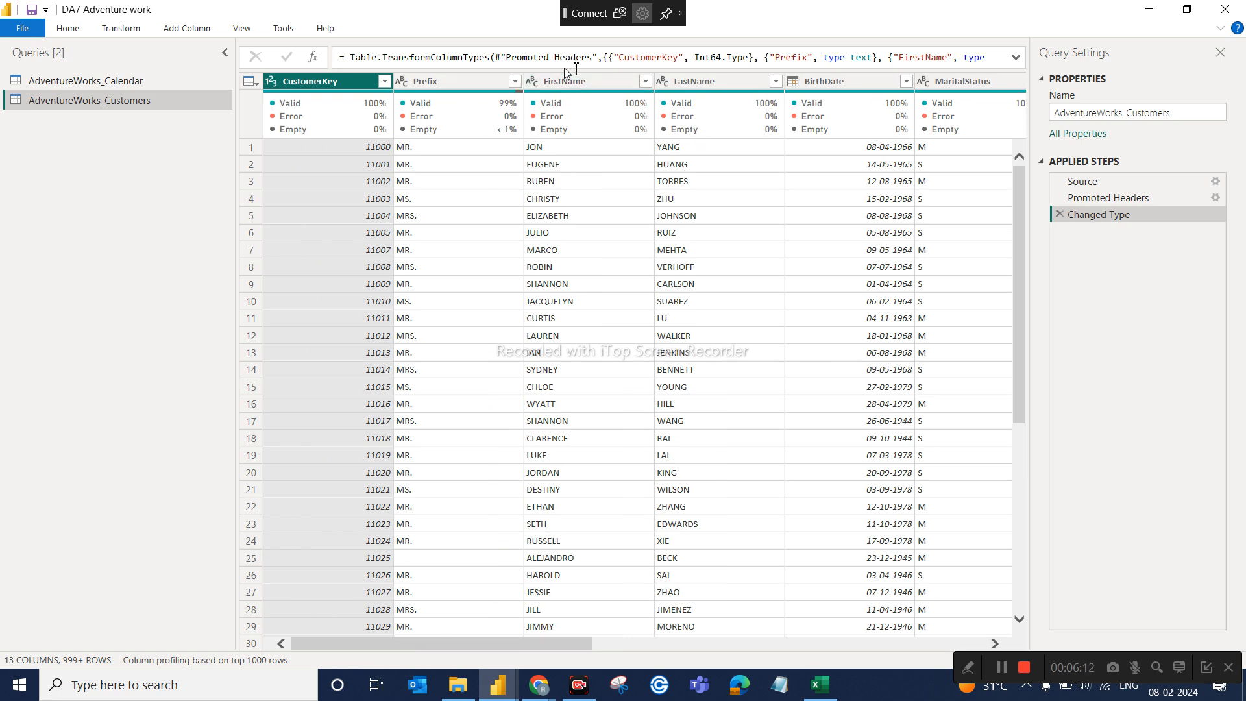
Capitalize each word in the FirstName and LastName columns of the customers query
{"action": "left_click", "coordinate": [603, 82]}
{"action": "left_click", "coordinate": [675, 81]}
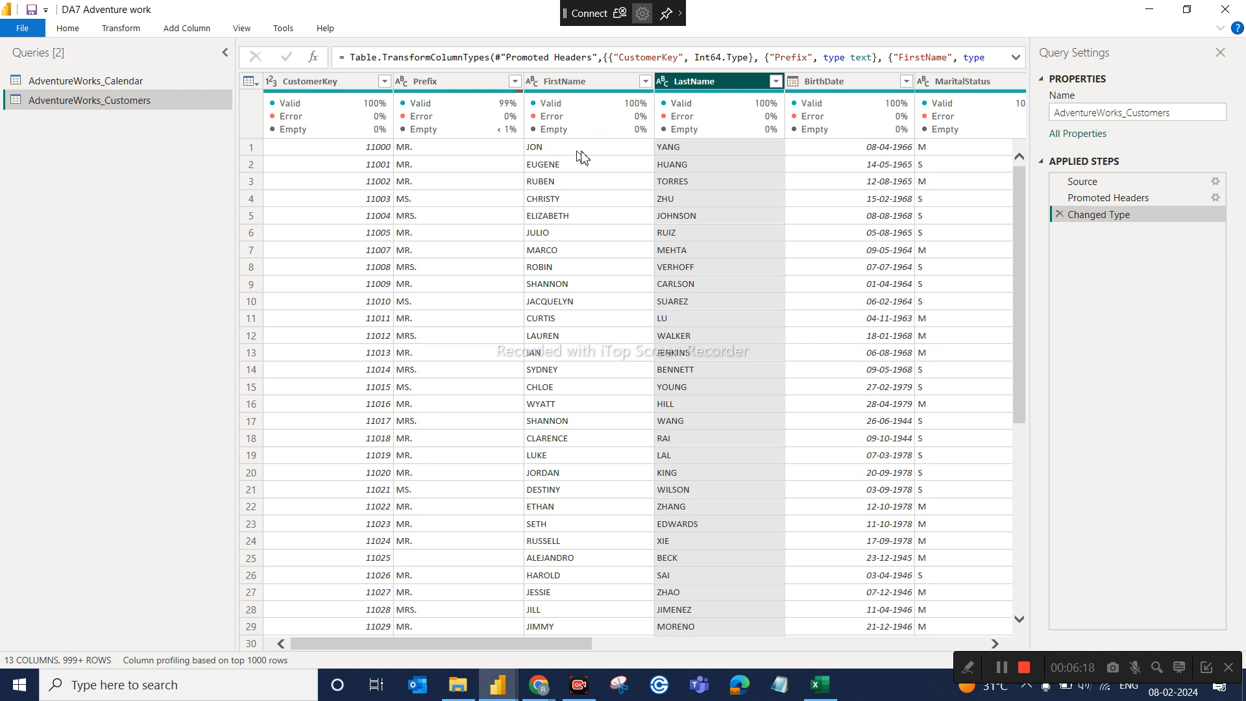
{"action": "left_click", "coordinate": [573, 85]}
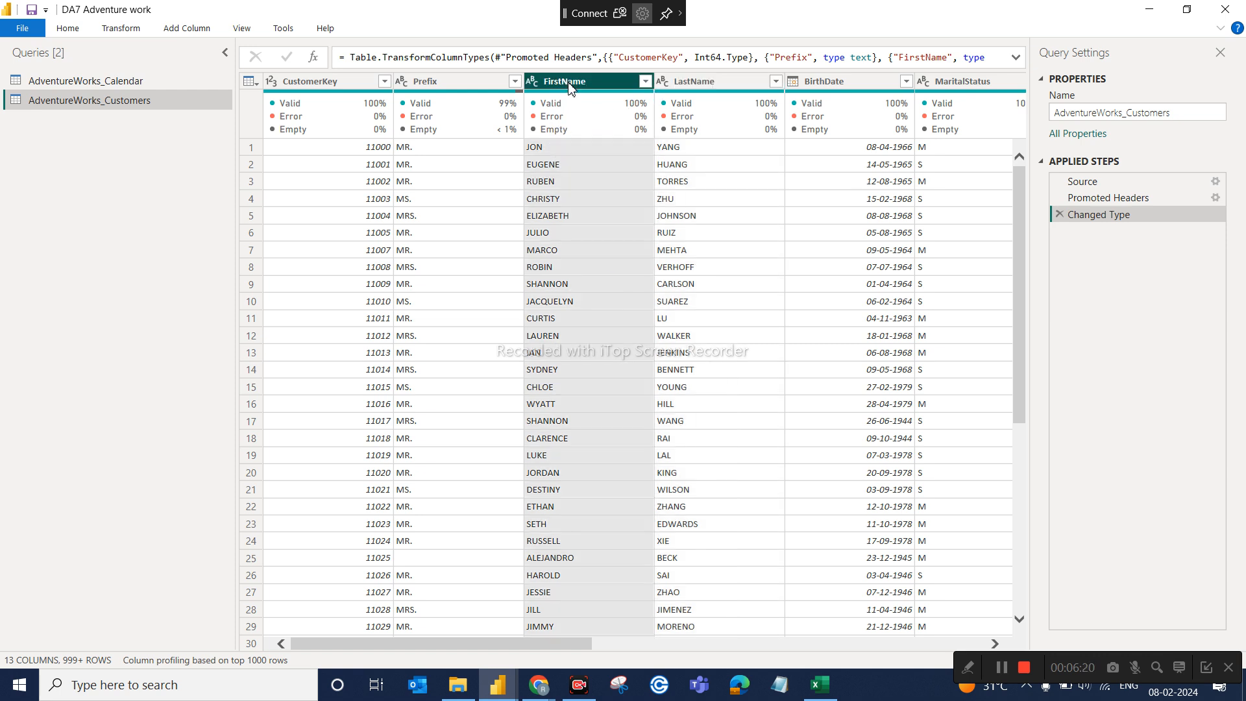
{"action": "left_click", "coordinate": [702, 87]}
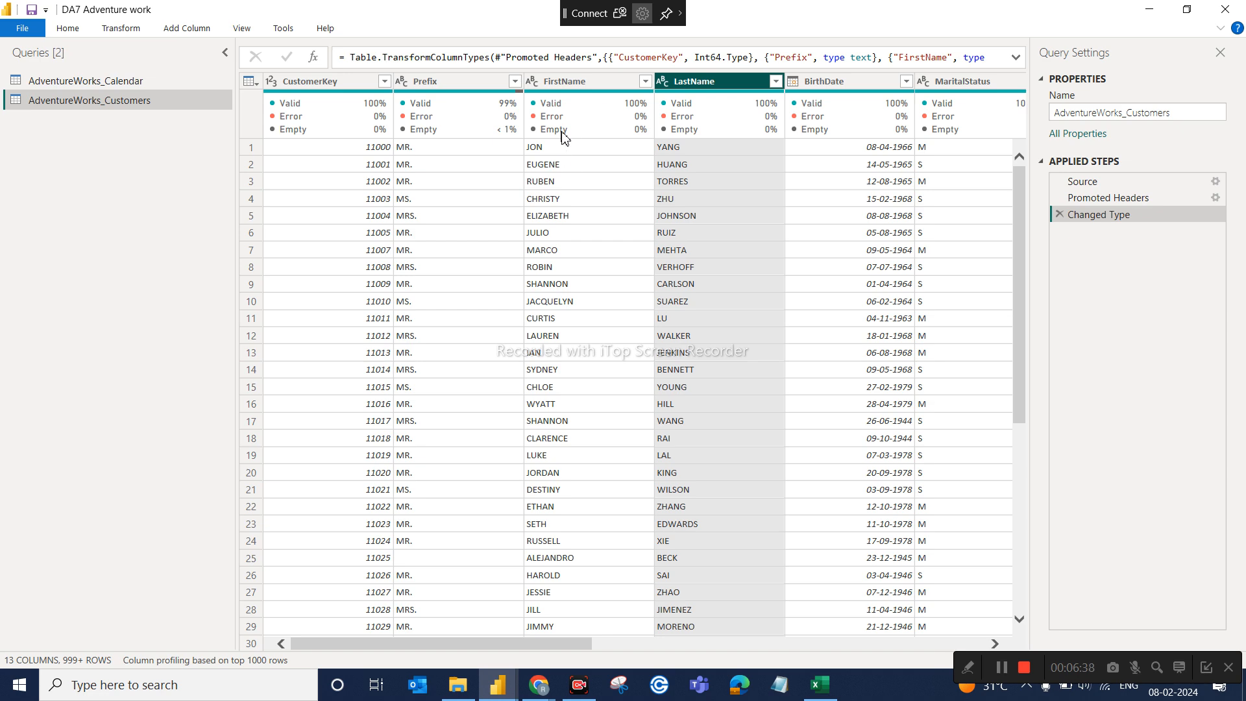
{"action": "left_click", "coordinate": [569, 85]}
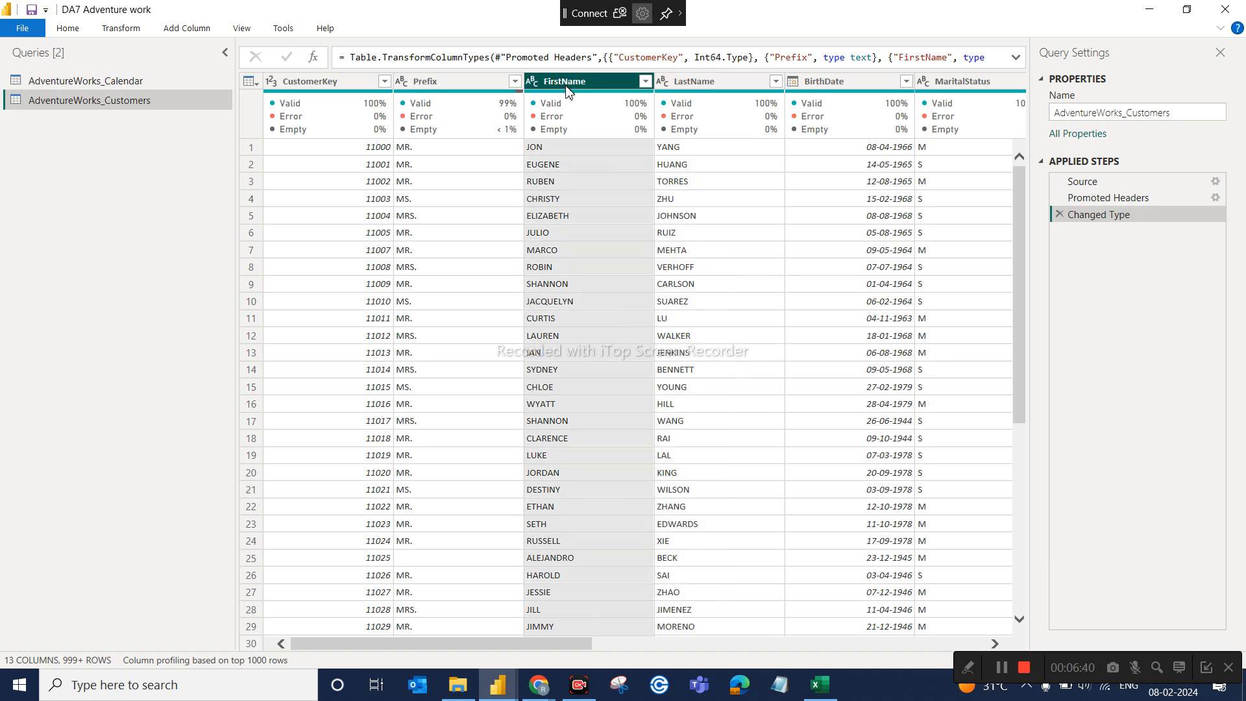
{"action": "left_click", "coordinate": [692, 89], "text": "ctrl"}
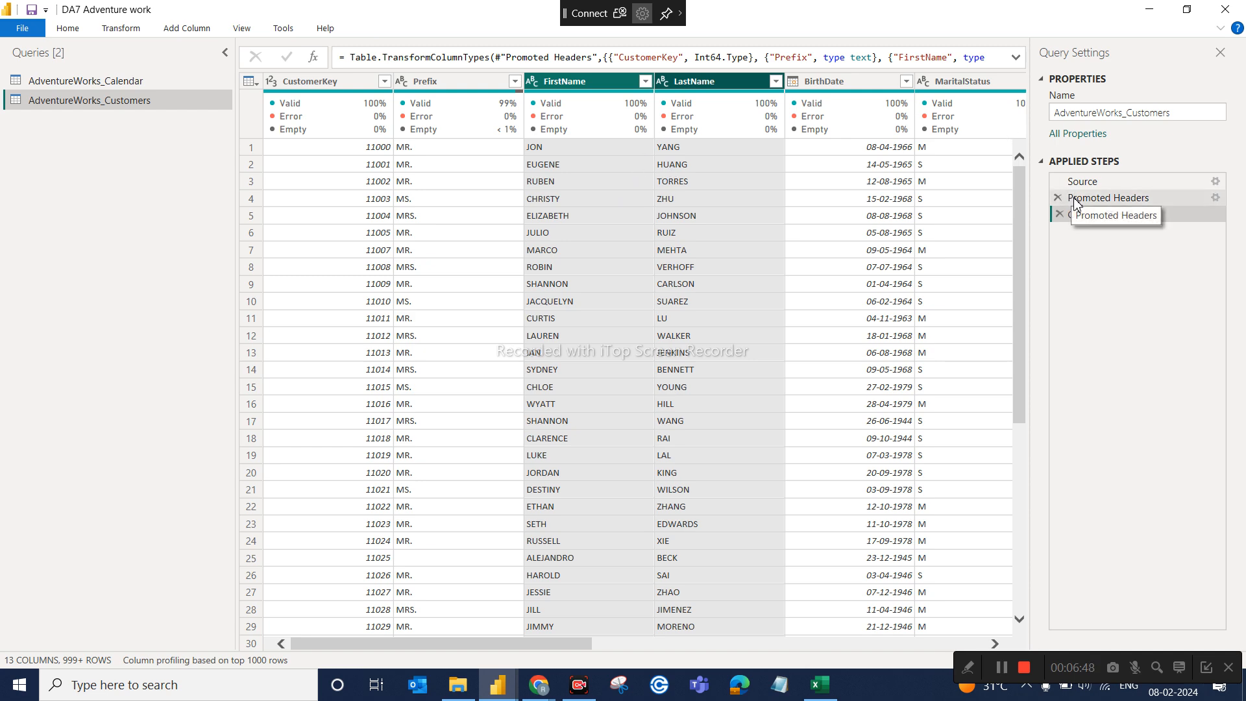
{"action": "left_click", "coordinate": [121, 29]}
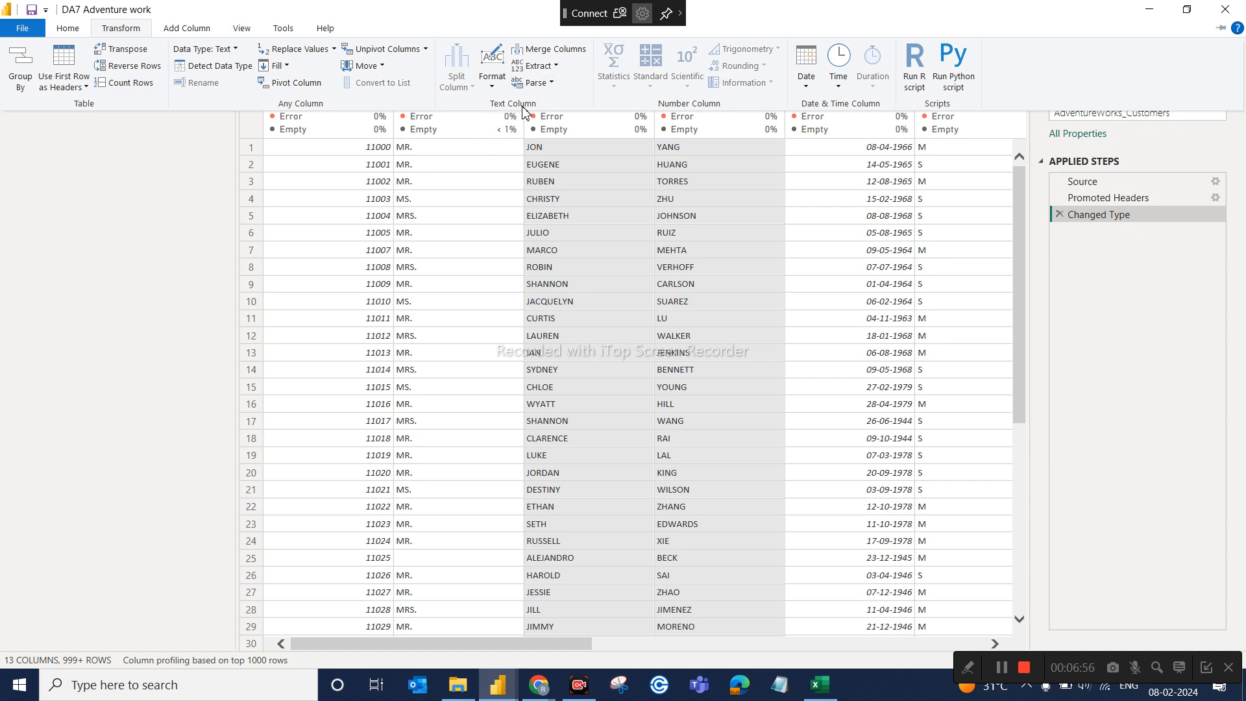
{"action": "left_click", "coordinate": [492, 91]}
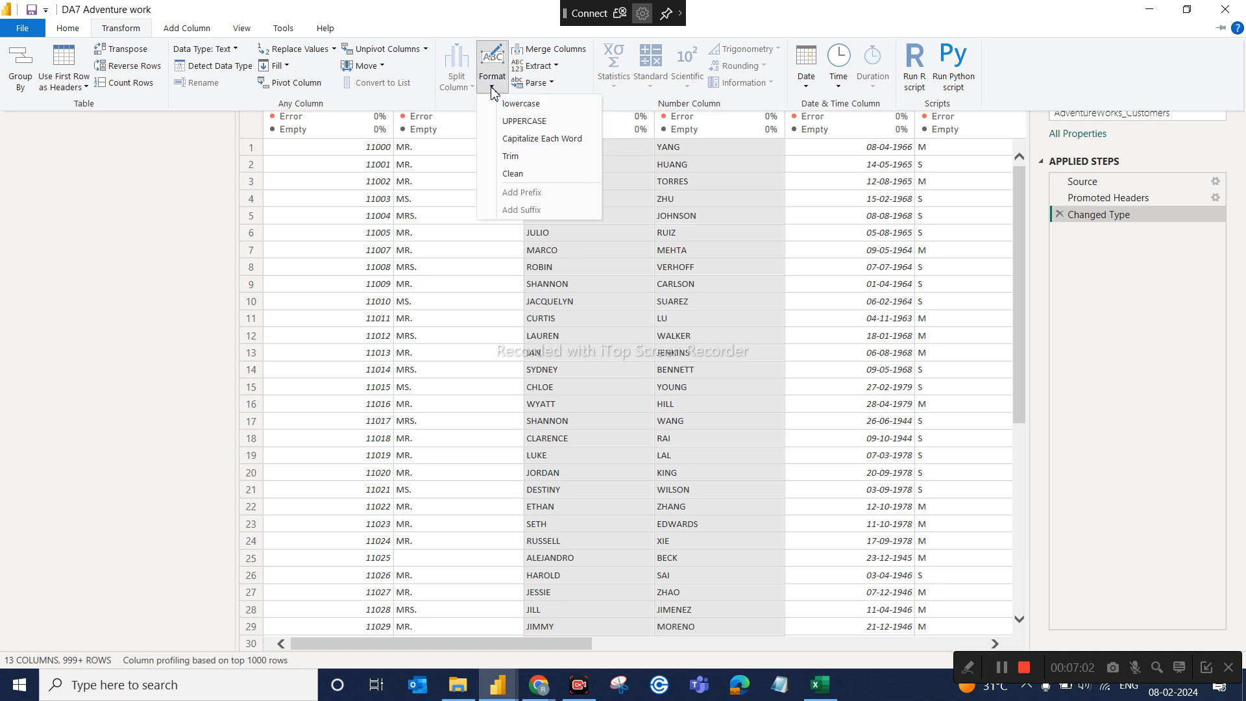
{"action": "left_click", "coordinate": [520, 143]}
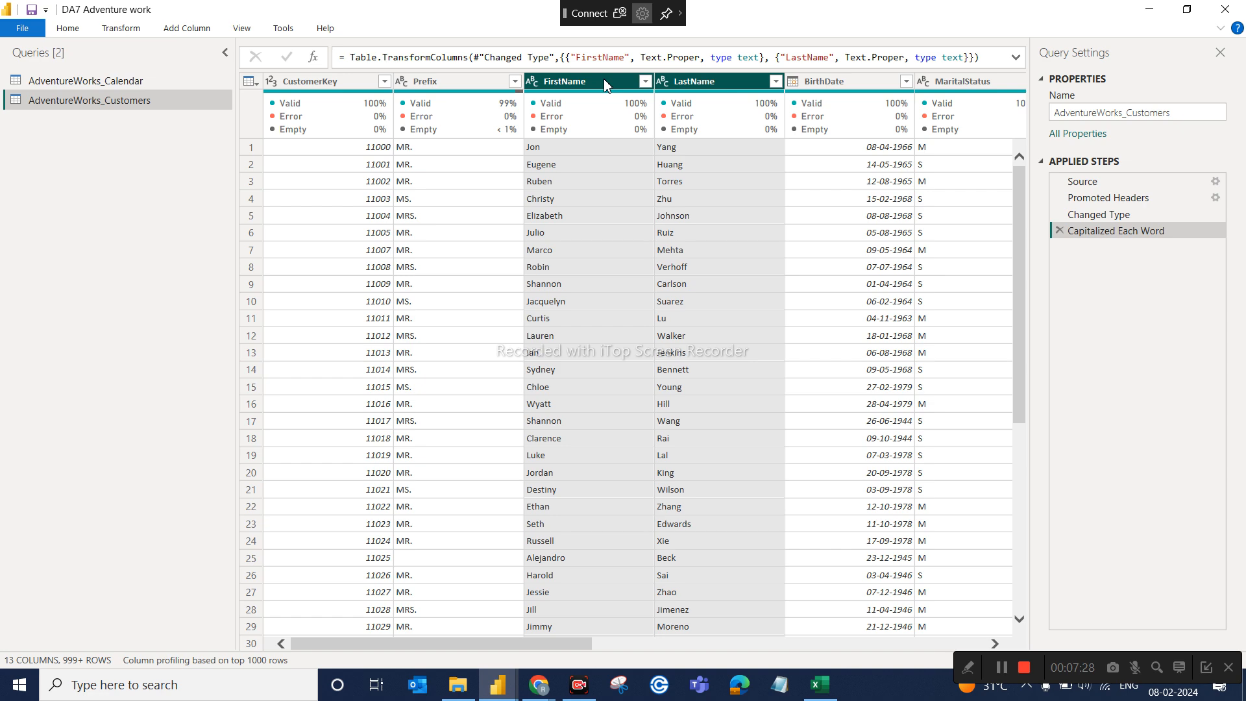
{"action": "left_click", "coordinate": [115, 30]}
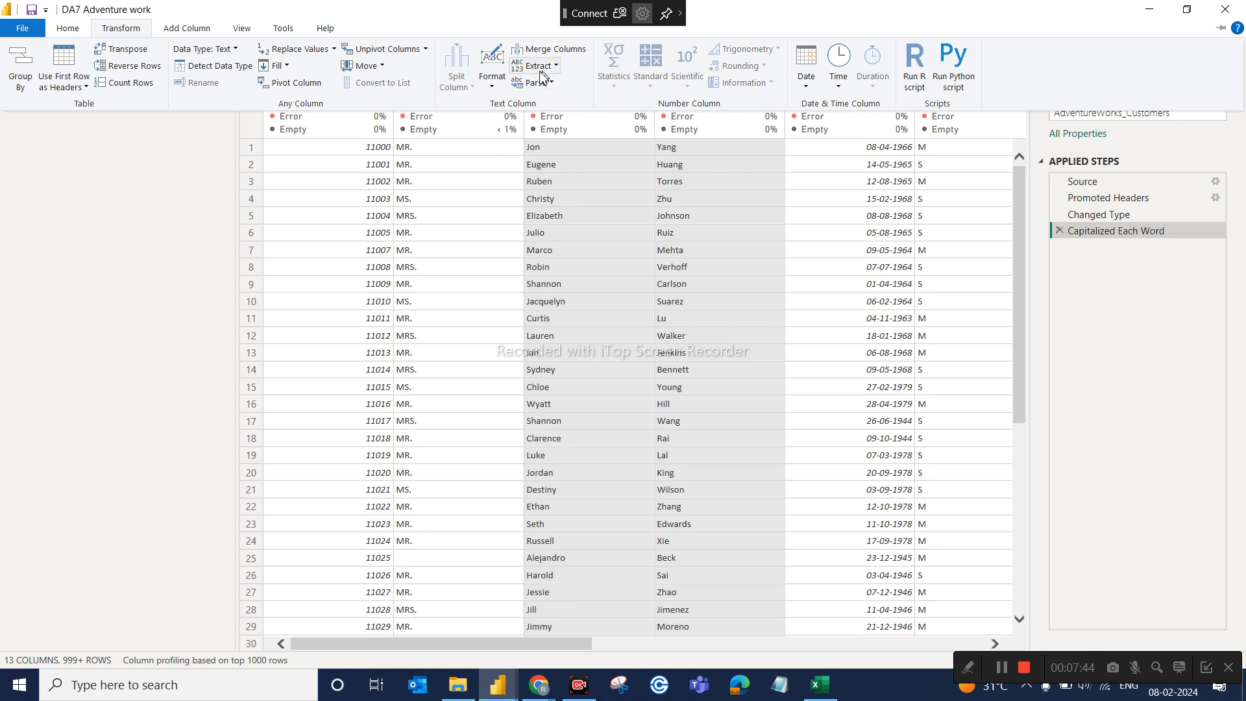
{"action": "left_click", "coordinate": [491, 90]}
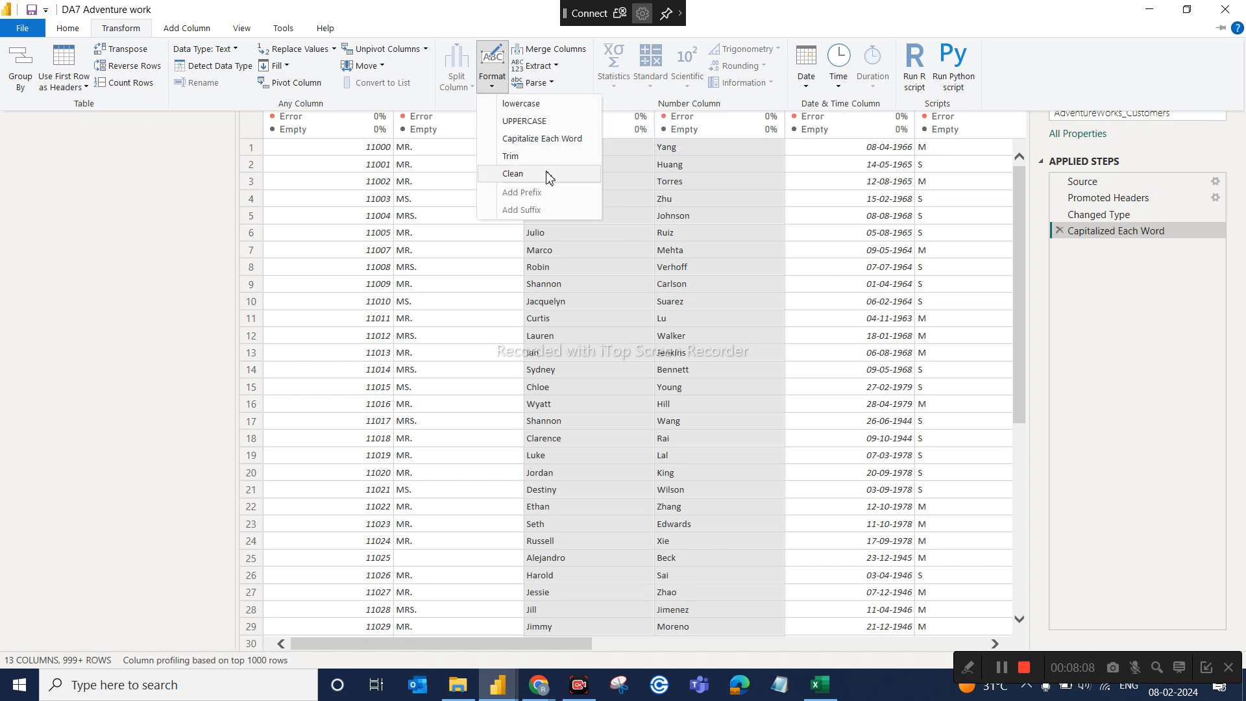
{"action": "left_click", "coordinate": [1088, 317]}
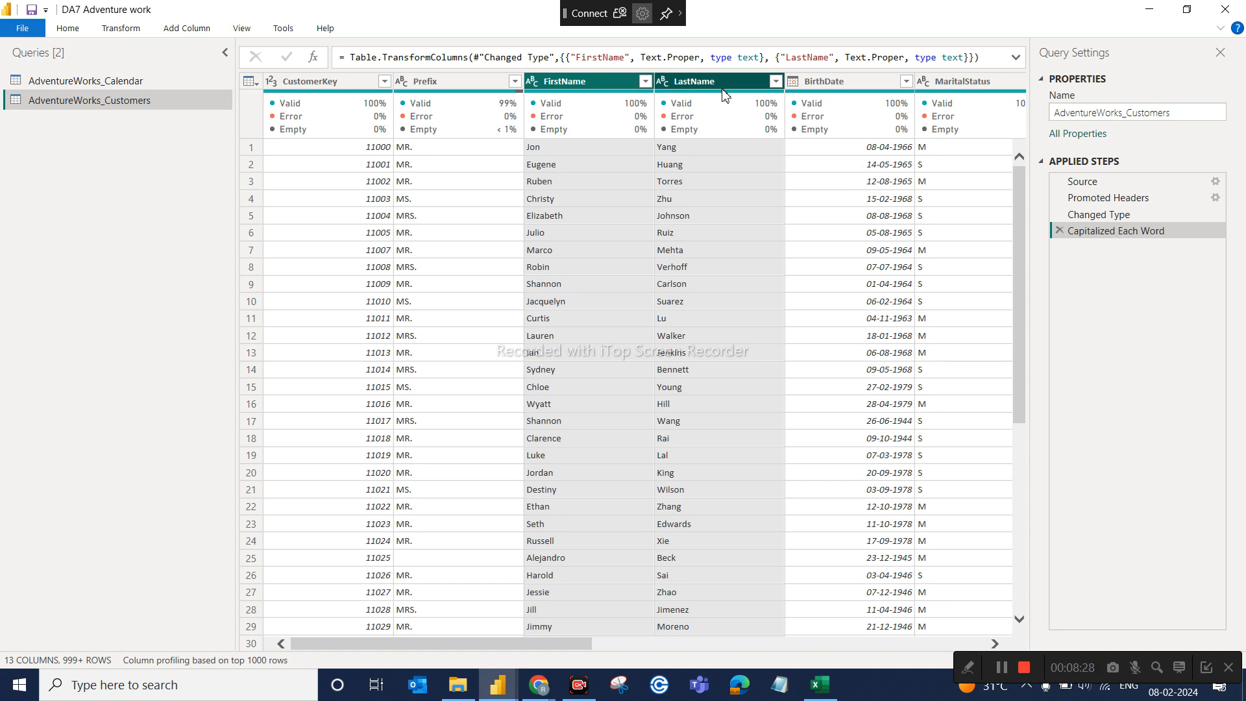
Rename the applied step Capitalized Each Word as "Capitalized Each Word-First name and last name column"
{"action": "right_click", "coordinate": [1110, 235]}
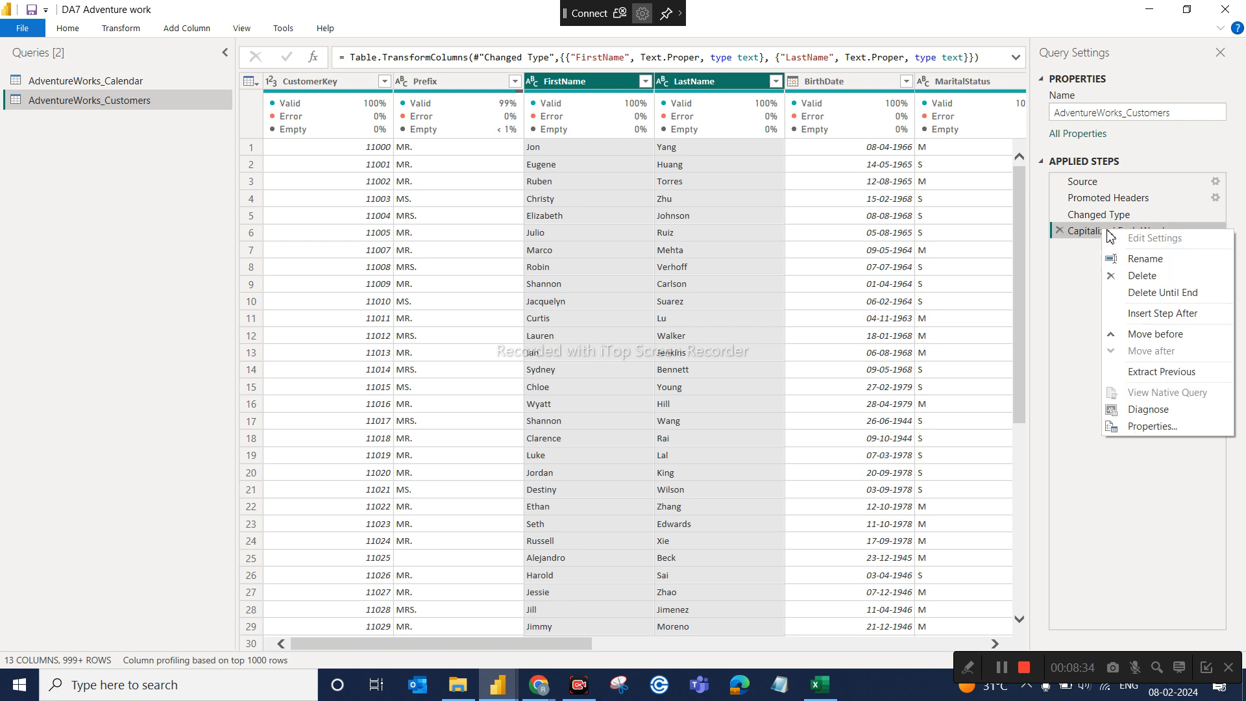
{"action": "key", "text": "Escape"}
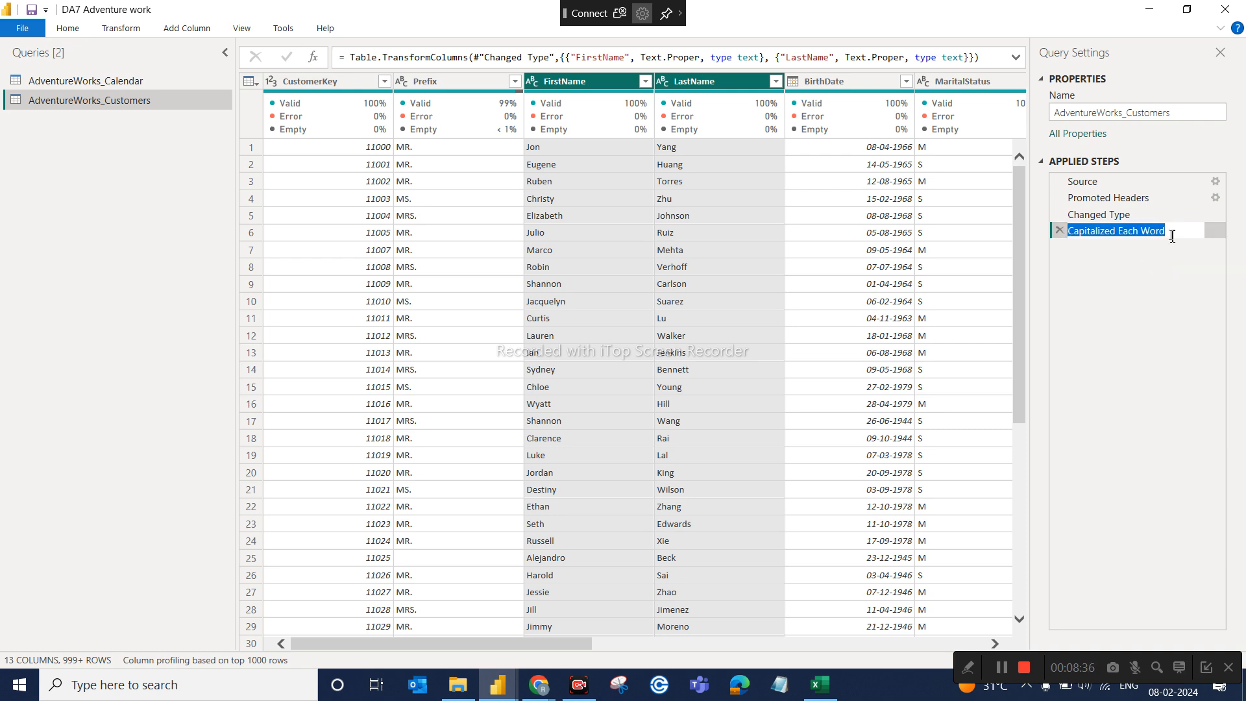
{"action": "left_click", "coordinate": [1172, 235]}
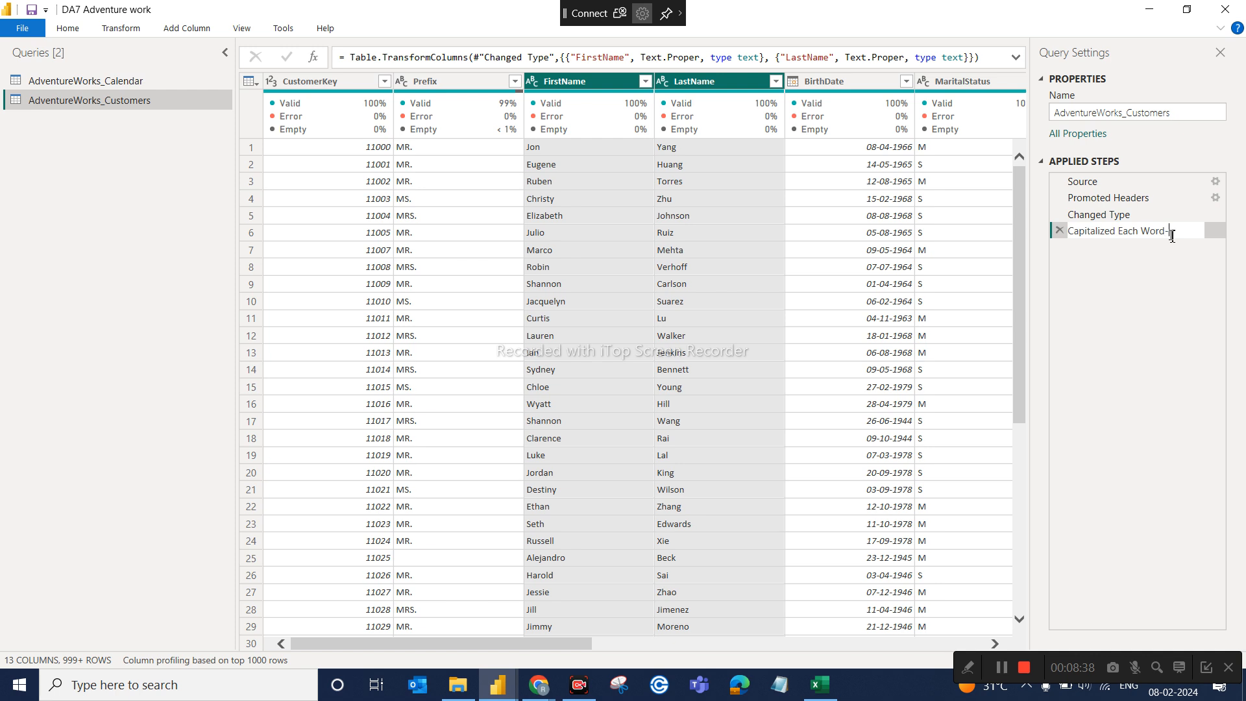
{"action": "type", "text": "-F"}
{"action": "type", "text": "irst name and "}
{"action": "type", "text": "last"}
{"action": "type", "text": " name col"}
{"action": "type", "text": "umn"}
{"action": "key", "text": "Return"}
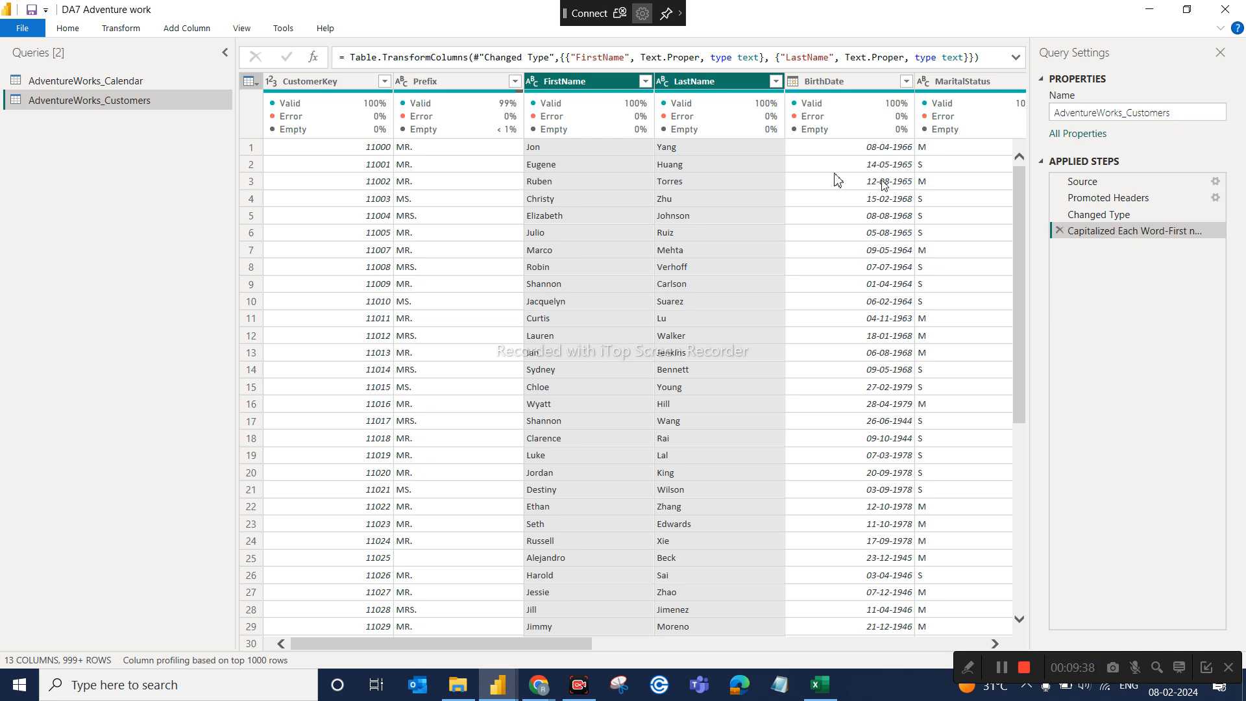
{"action": "mouse_move", "coordinate": [732, 96]}
{"action": "mouse_move", "coordinate": [497, 95]}
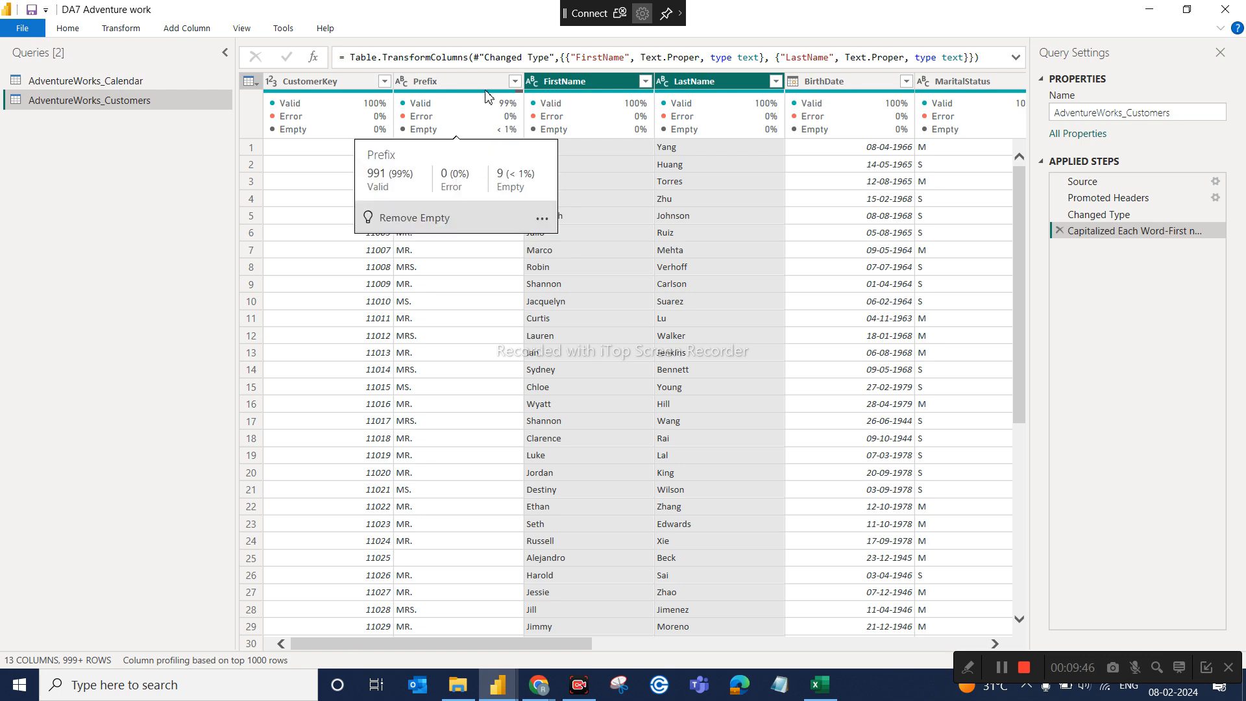
{"action": "left_click", "coordinate": [488, 96]}
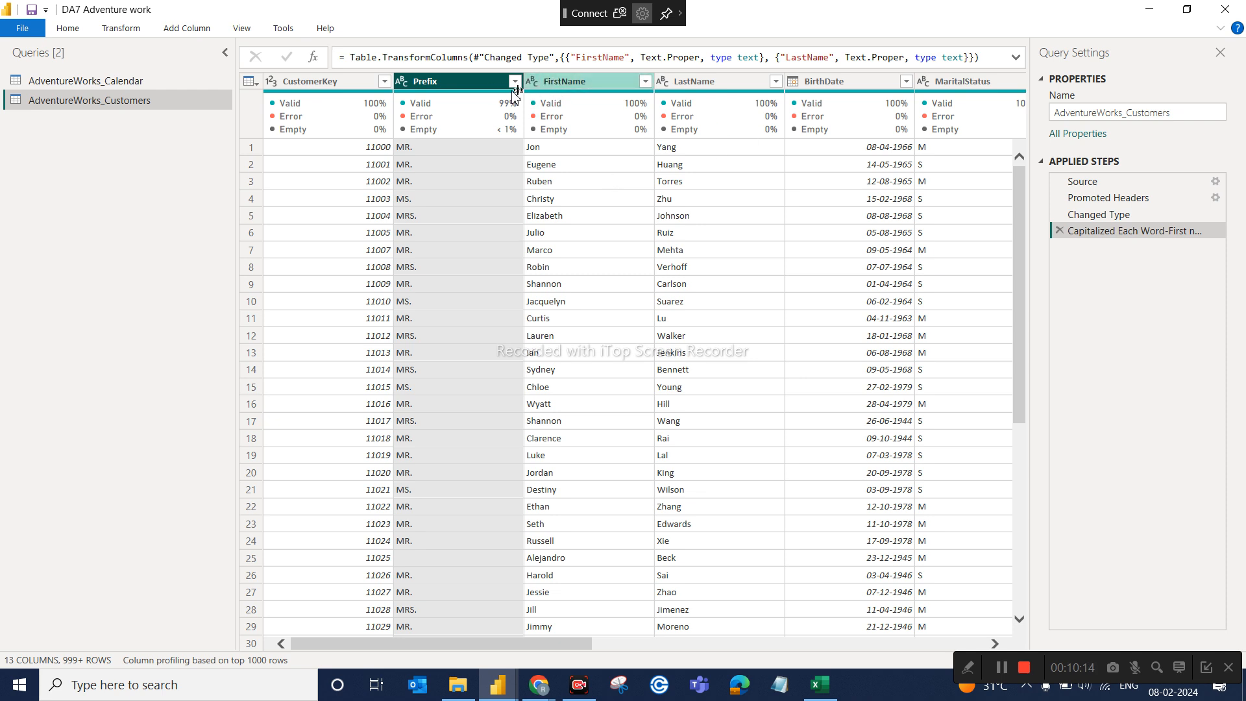
{"action": "left_click", "coordinate": [586, 78], "text": "ctrl"}
{"action": "left_click", "coordinate": [676, 81], "text": "ctrl"}
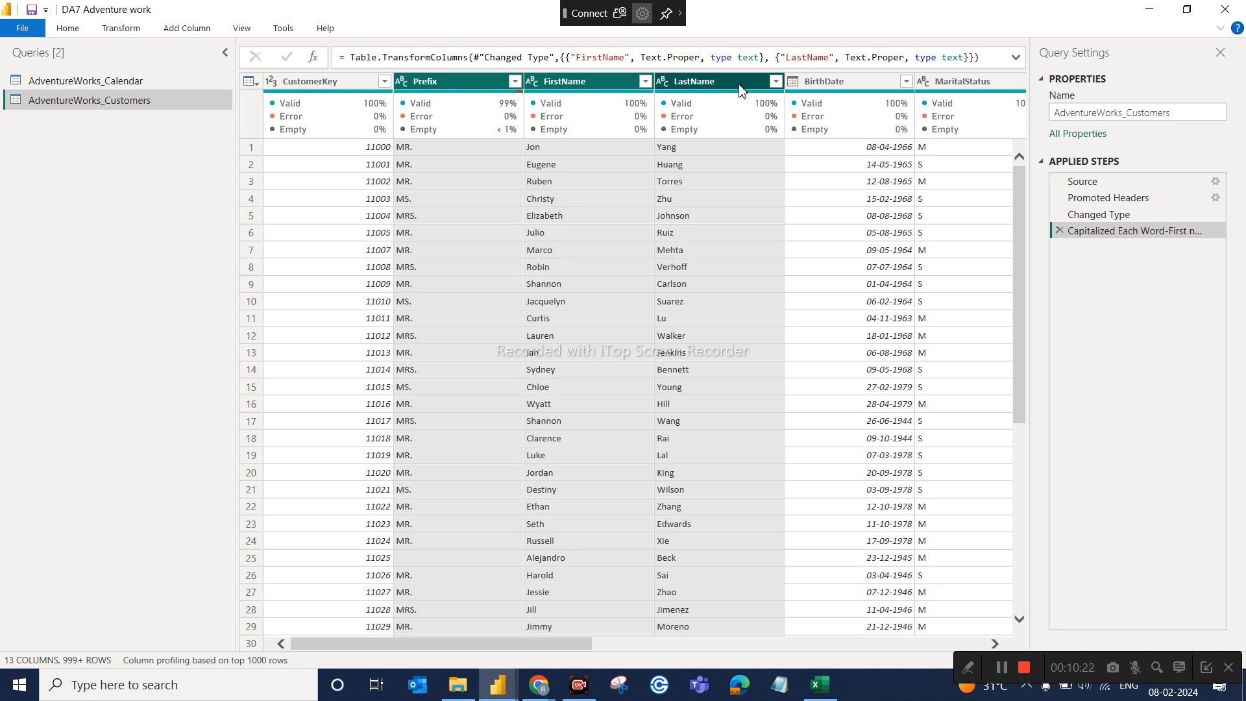
Add a merged column named Full Name from FirstName, Prefix and LastName, selected in that order, with Space as separator
{"action": "left_click", "coordinate": [584, 82]}
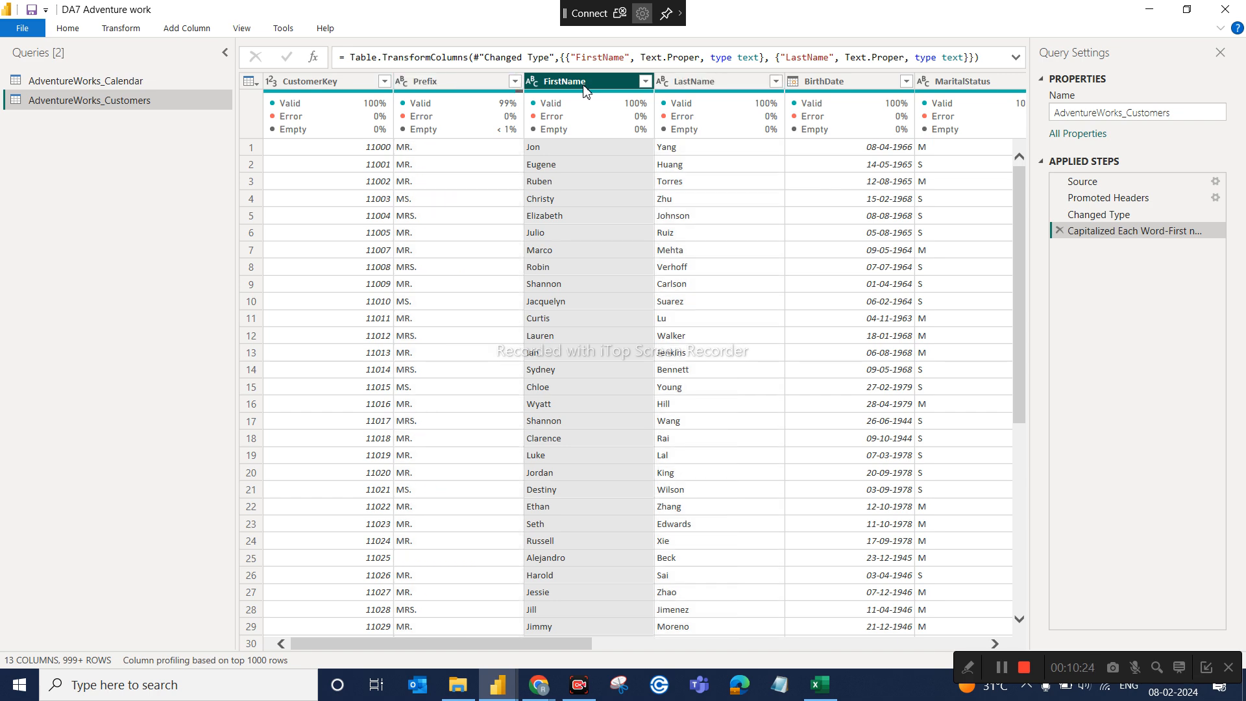
{"action": "left_click", "coordinate": [472, 84], "text": "ctrl"}
{"action": "left_click", "coordinate": [685, 86], "text": "ctrl"}
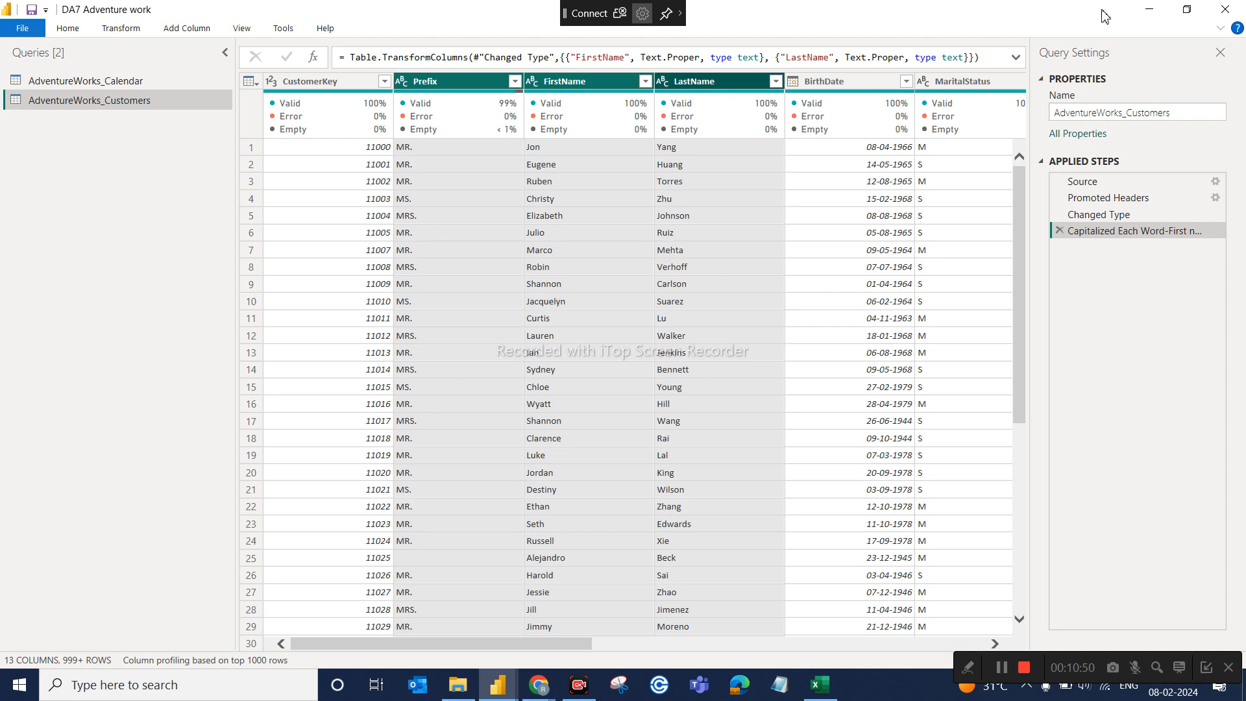
{"action": "left_click", "coordinate": [192, 34]}
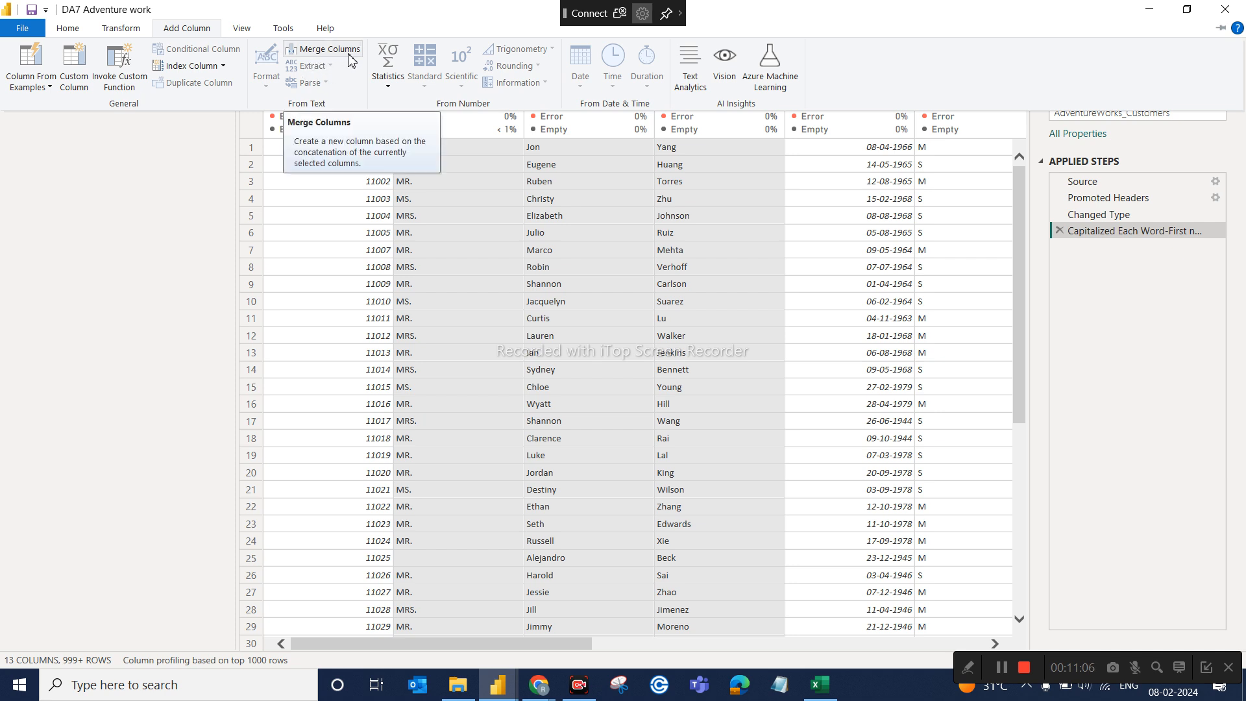
{"action": "left_click", "coordinate": [325, 52]}
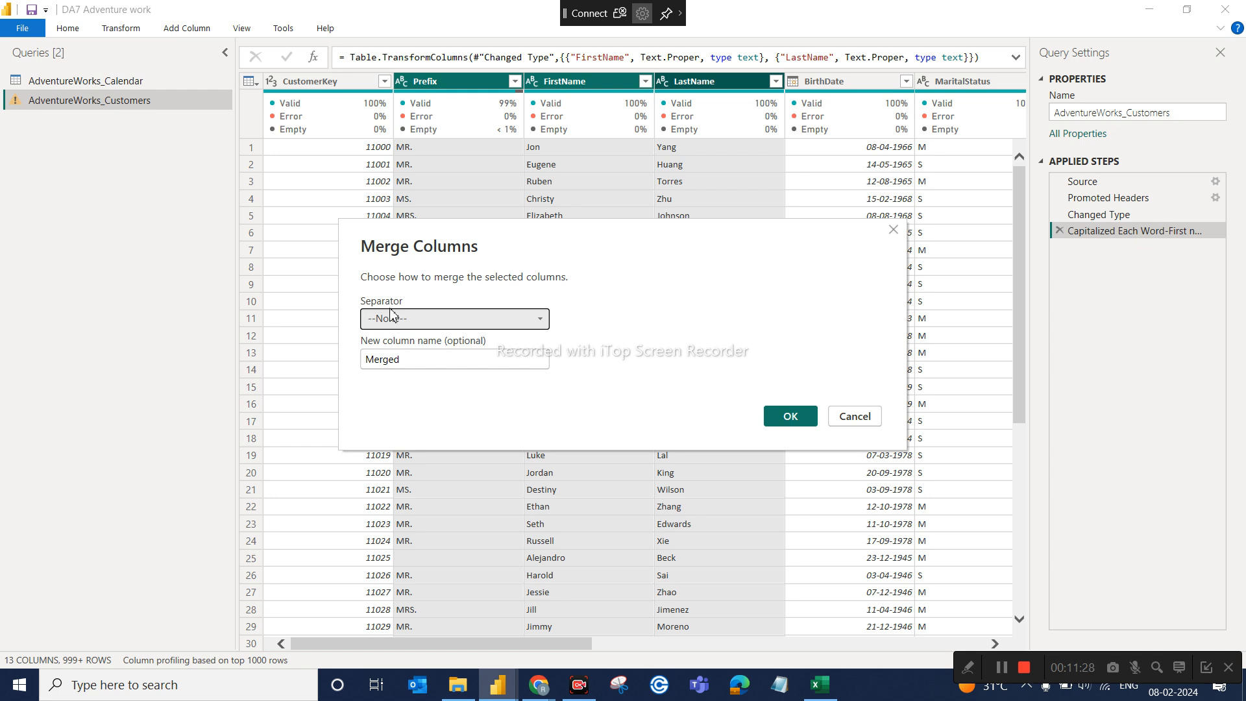
{"action": "left_click", "coordinate": [409, 325]}
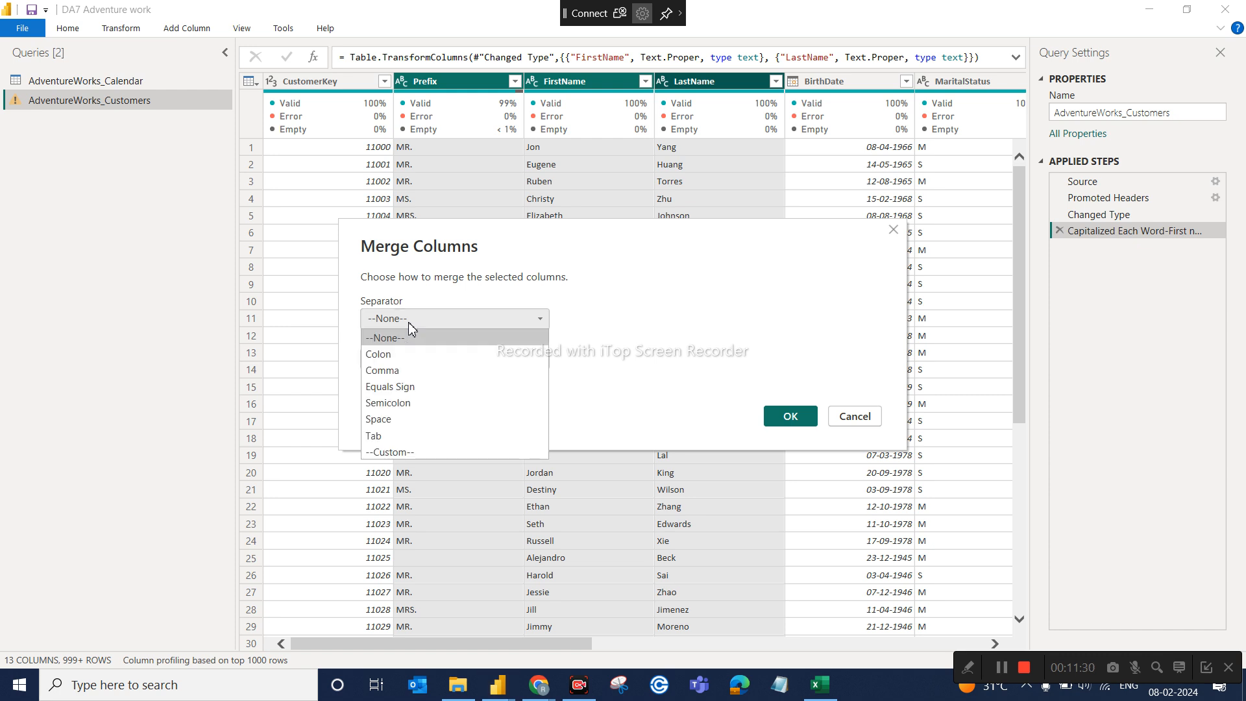
{"action": "left_click", "coordinate": [389, 419]}
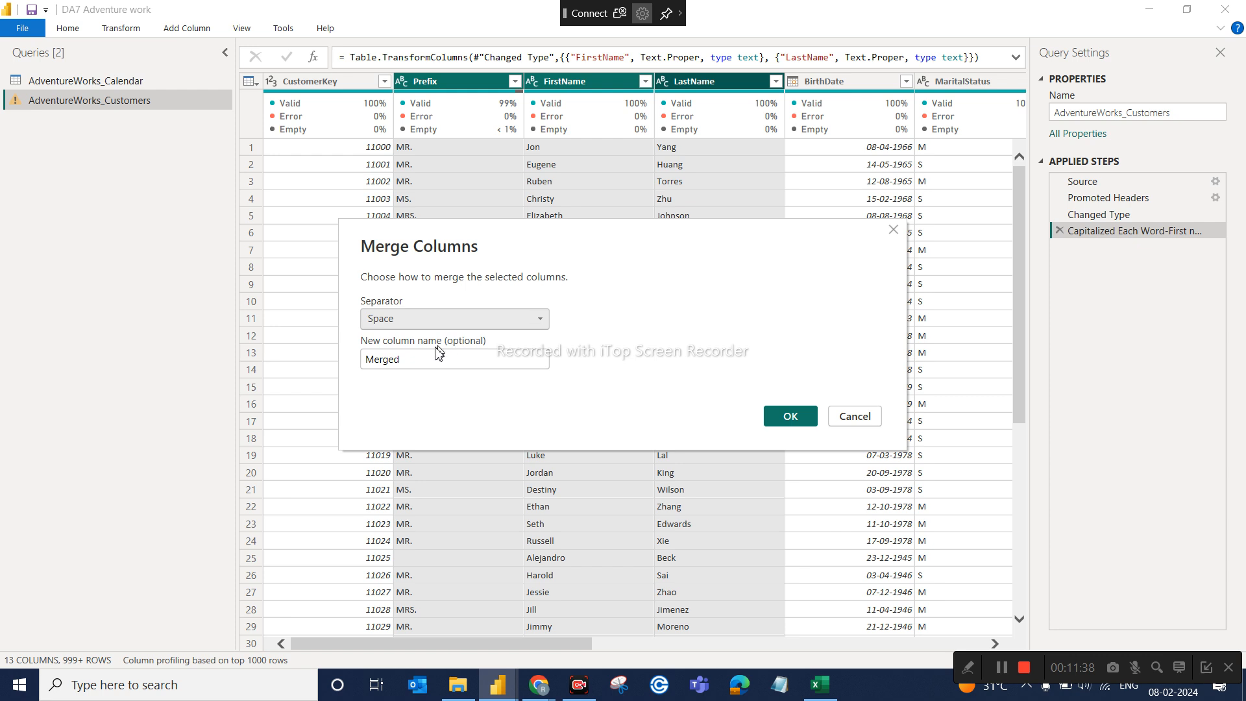
{"action": "double_click", "coordinate": [404, 363]}
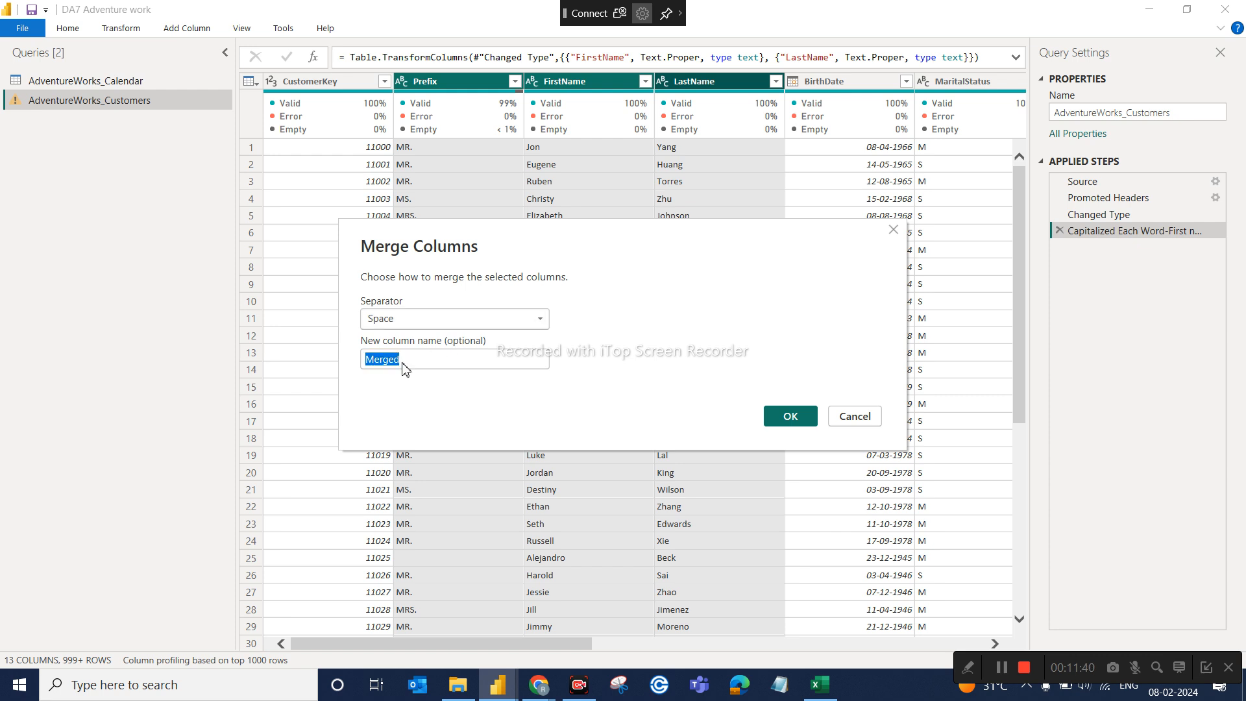
{"action": "type", "text": "Fu"}
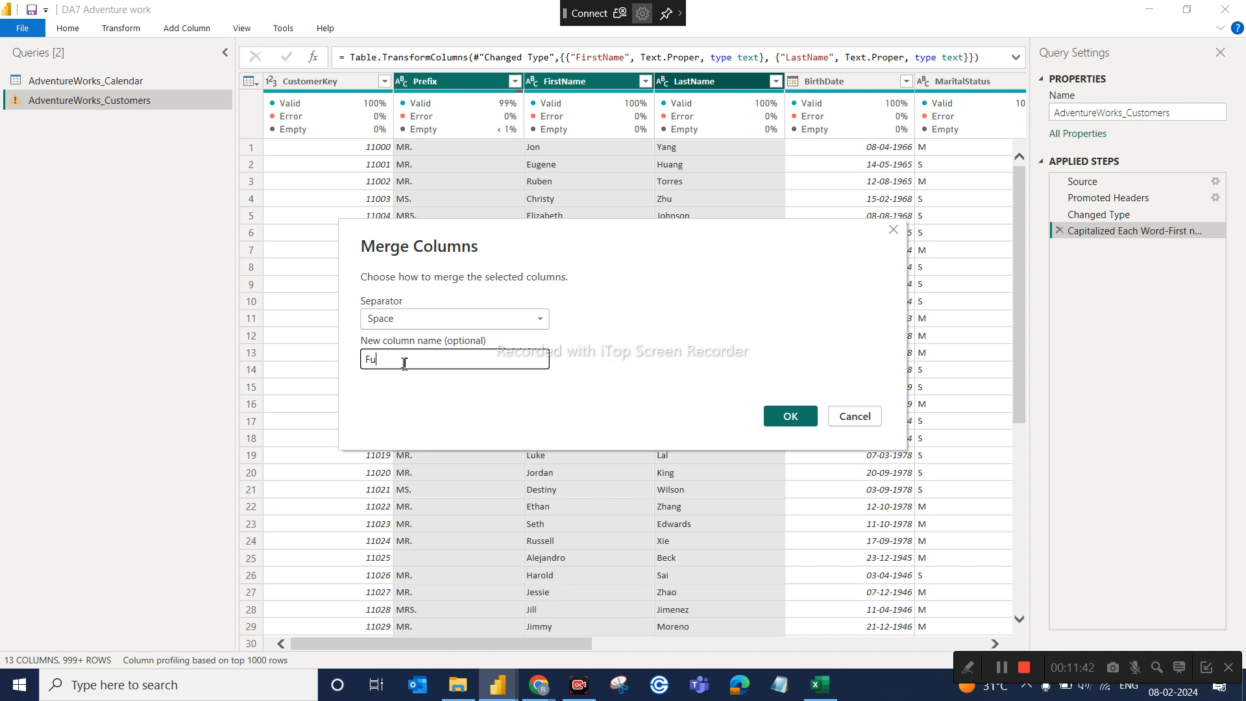
{"action": "type", "text": "ll Name"}
{"action": "left_click", "coordinate": [790, 417]}
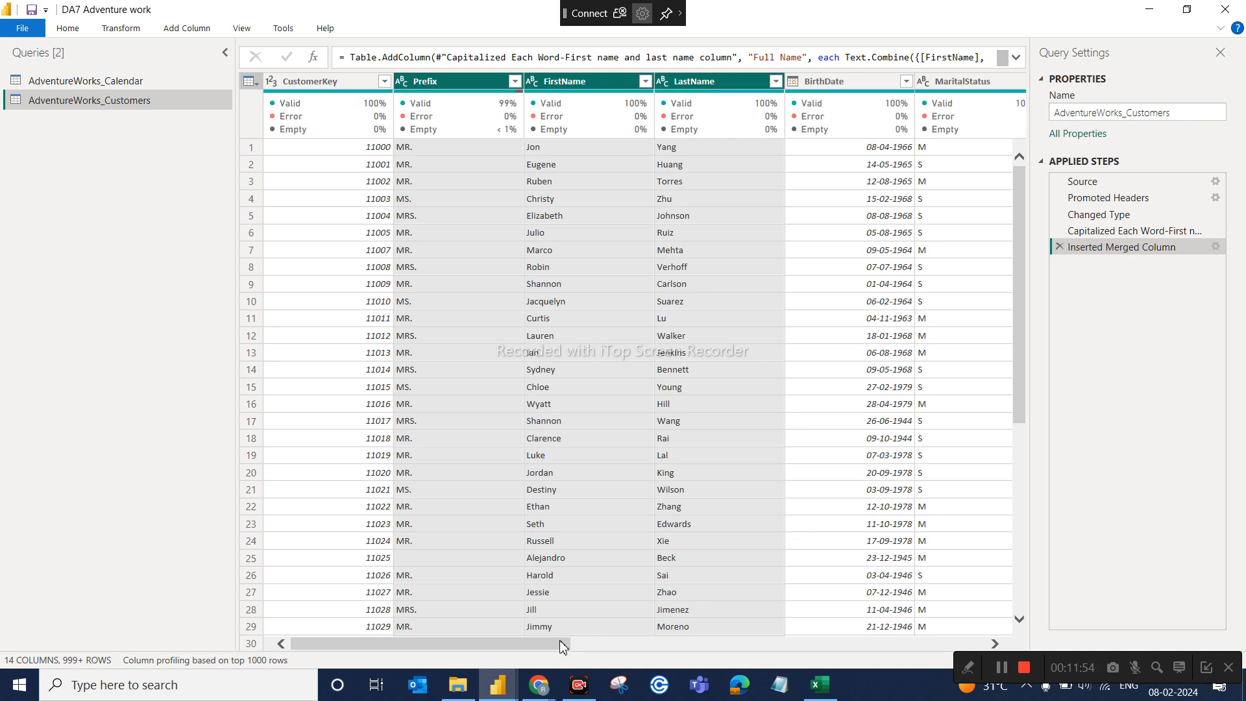
Change the separator of the merged Full Name column to Comma in the Inserted Merged Column step
{"action": "left_click_drag", "start_coordinate": [560, 640], "coordinate": [1050, 643]}
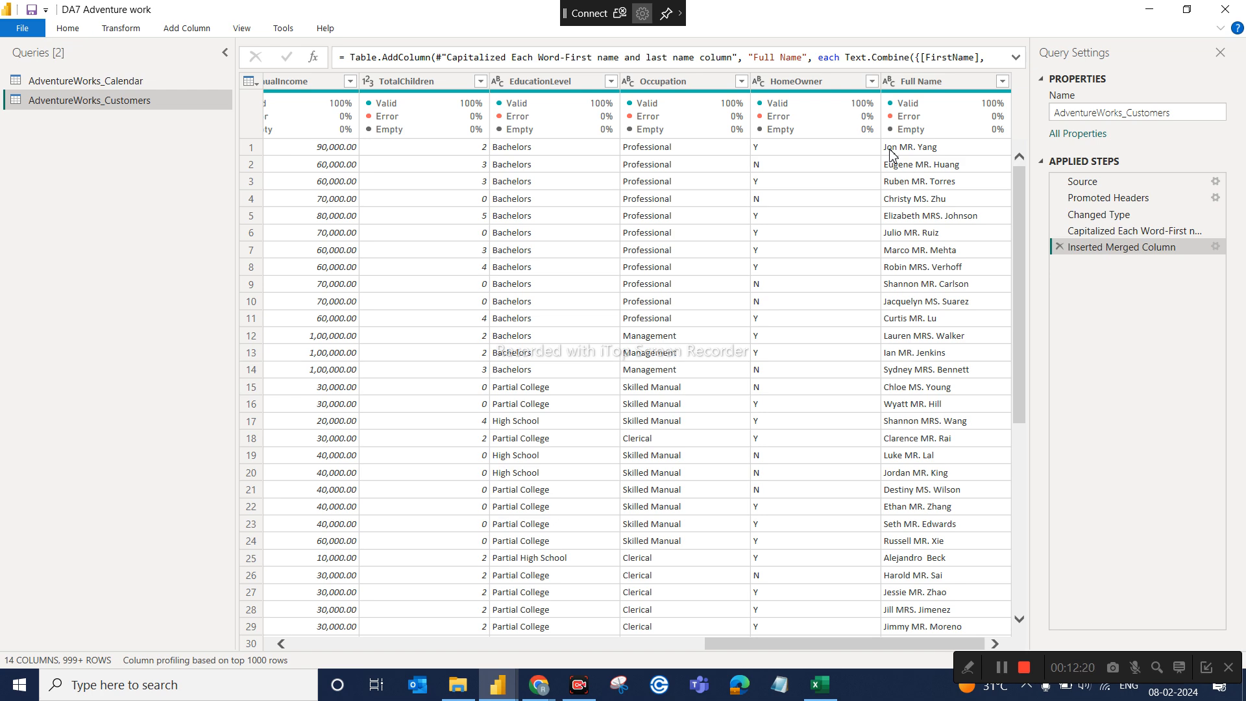
{"action": "left_click", "coordinate": [937, 89]}
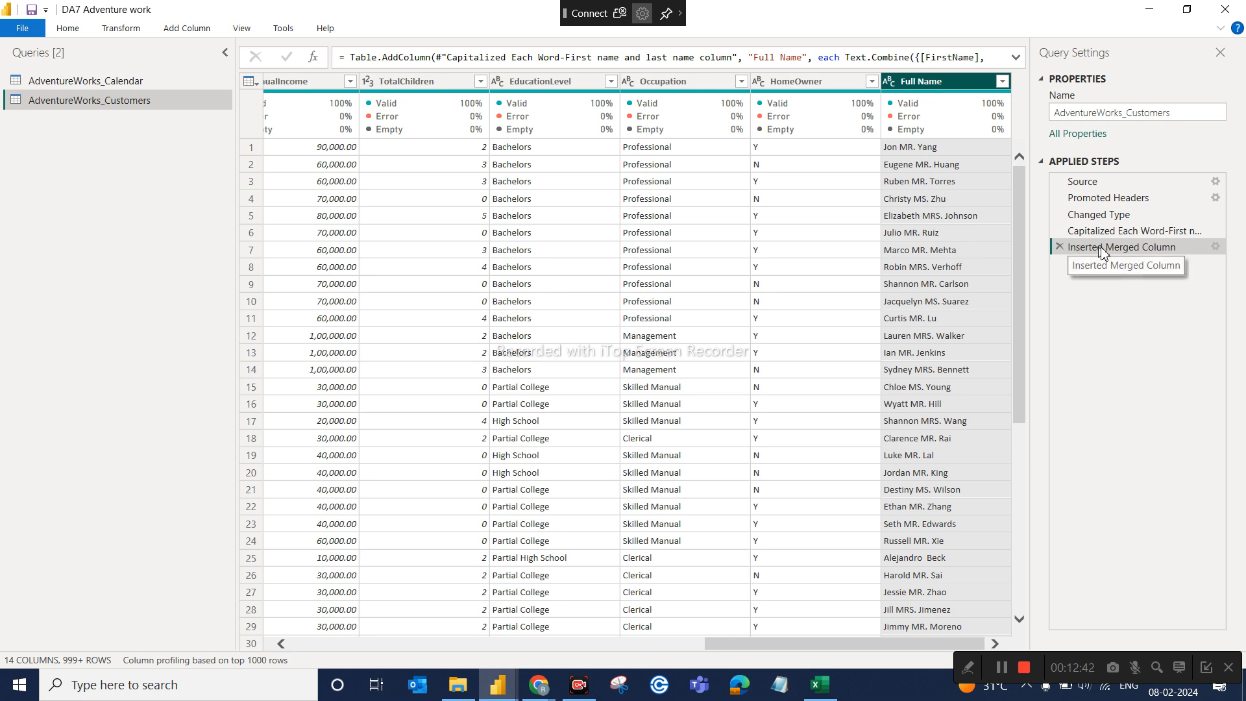
{"action": "left_click", "coordinate": [1215, 247]}
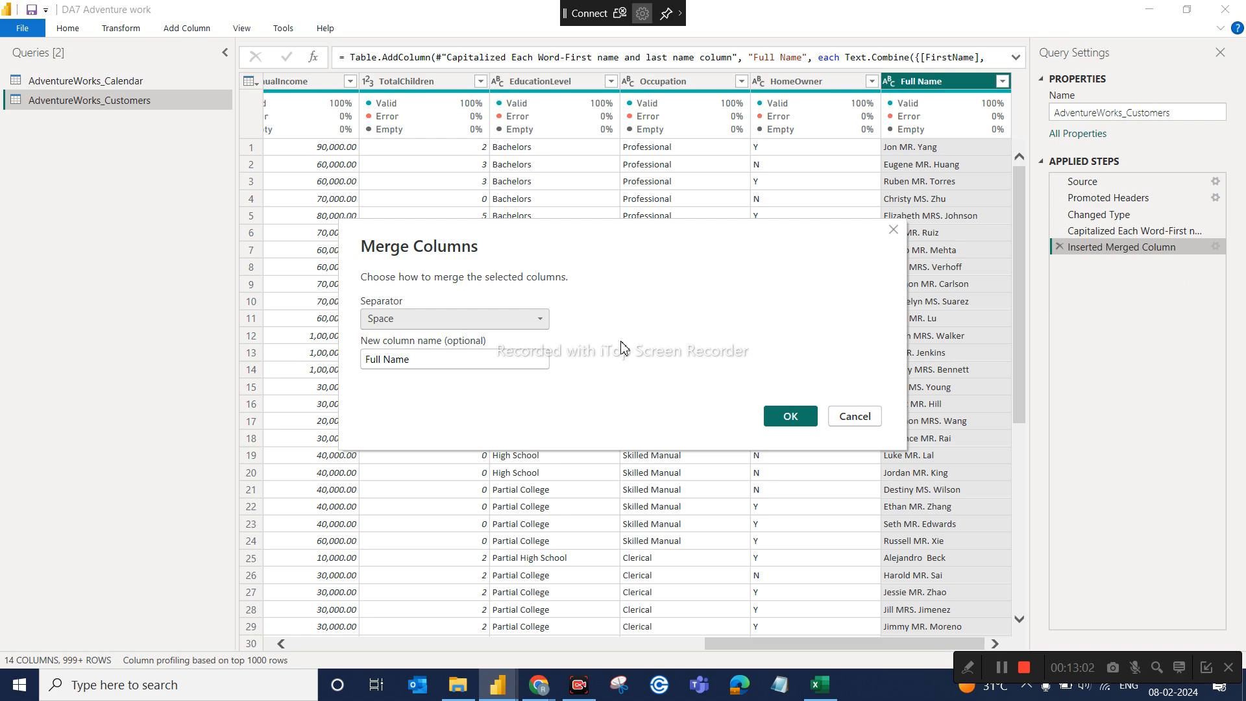
{"action": "left_click", "coordinate": [539, 319]}
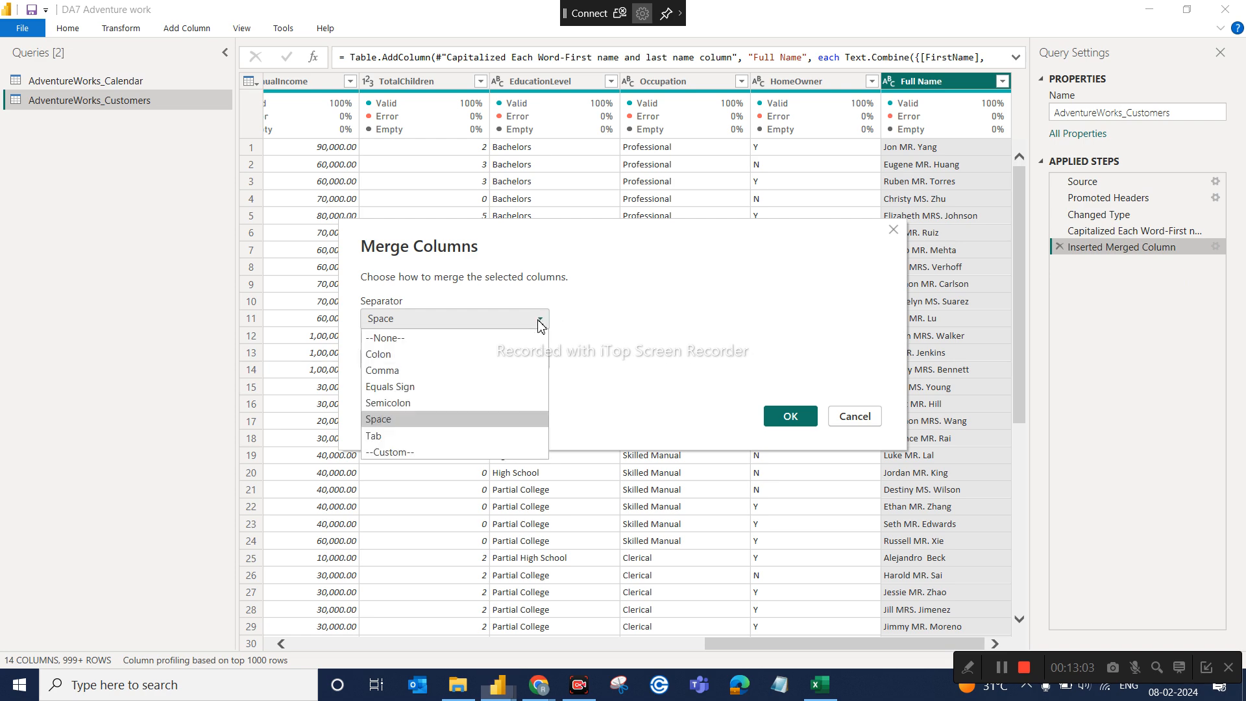
{"action": "left_click", "coordinate": [424, 370]}
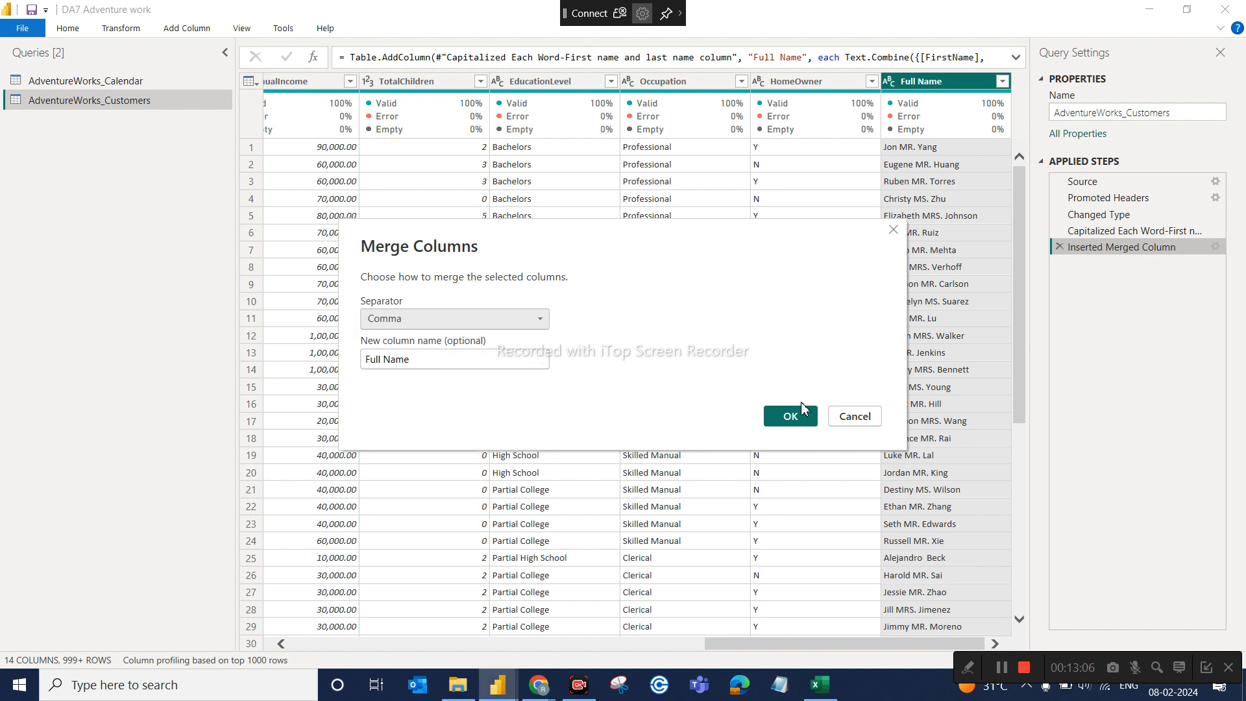
{"action": "left_click", "coordinate": [798, 417]}
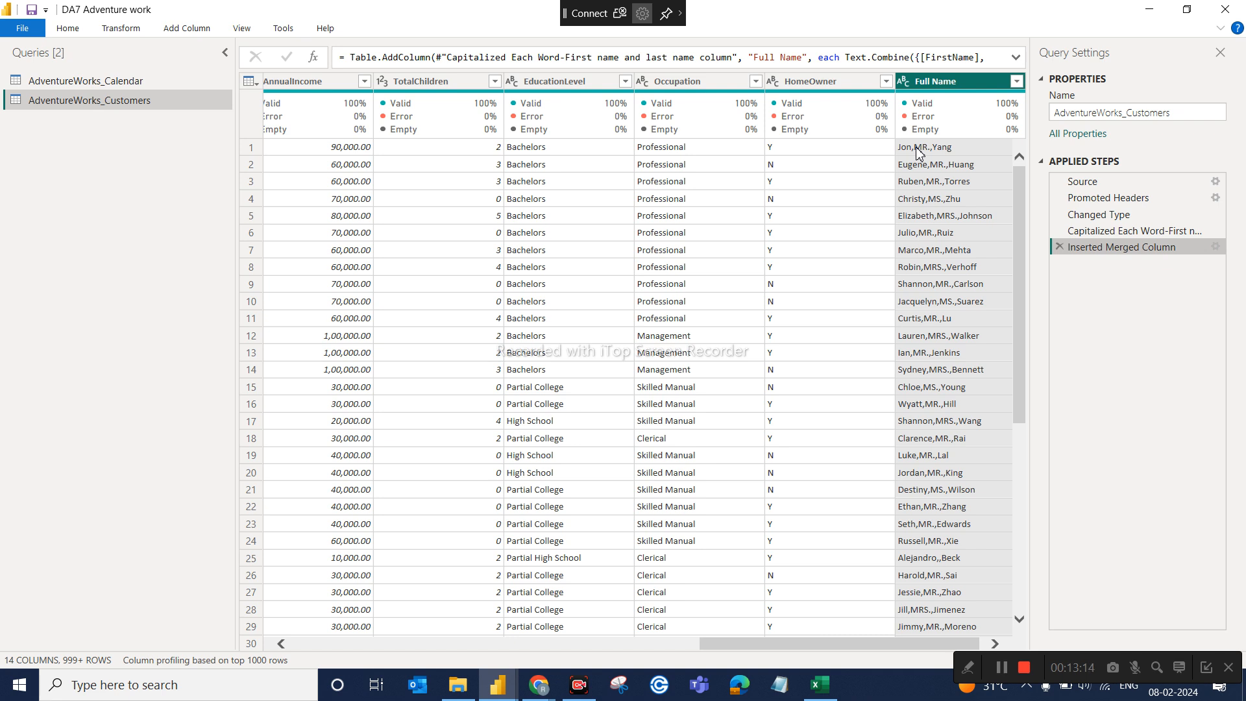
Delete the Inserted Merged Column step and re-create Full Name by merging Prefix, FirstName and LastName in that order, with Space as separator
{"action": "left_click", "coordinate": [1060, 247]}
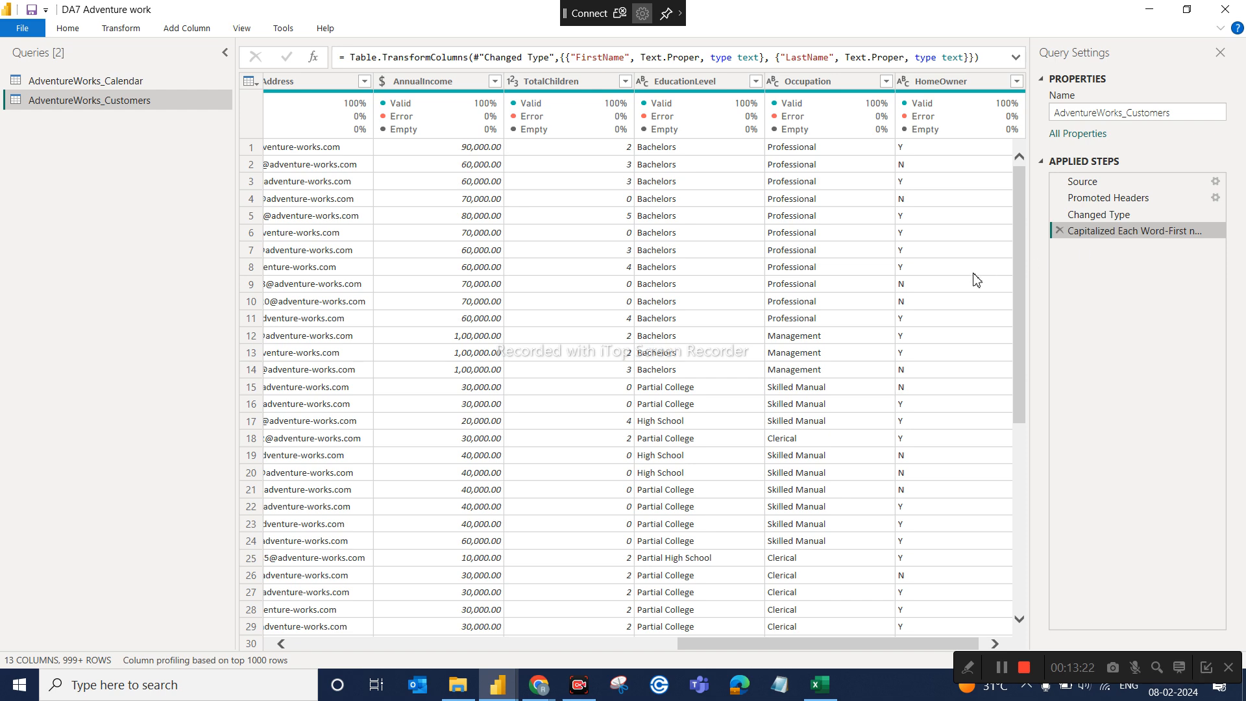
{"action": "left_click_drag", "start_coordinate": [748, 641], "coordinate": [360, 642]}
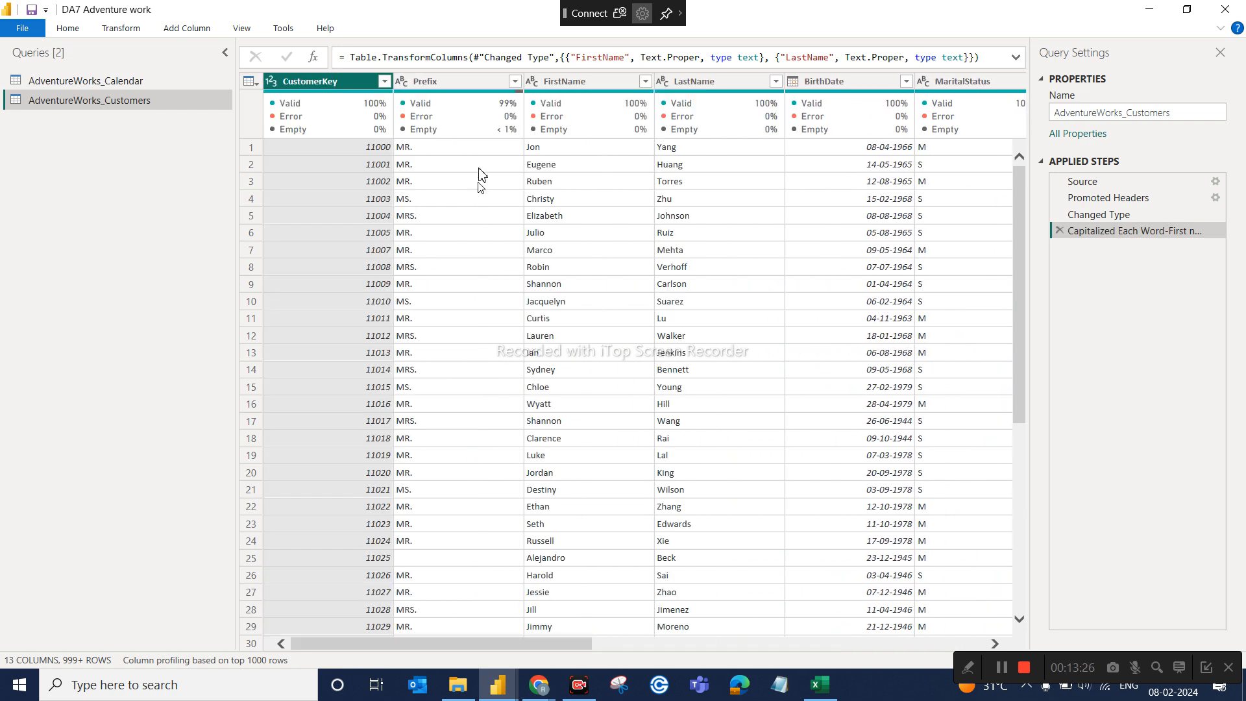
{"action": "left_click", "coordinate": [471, 79]}
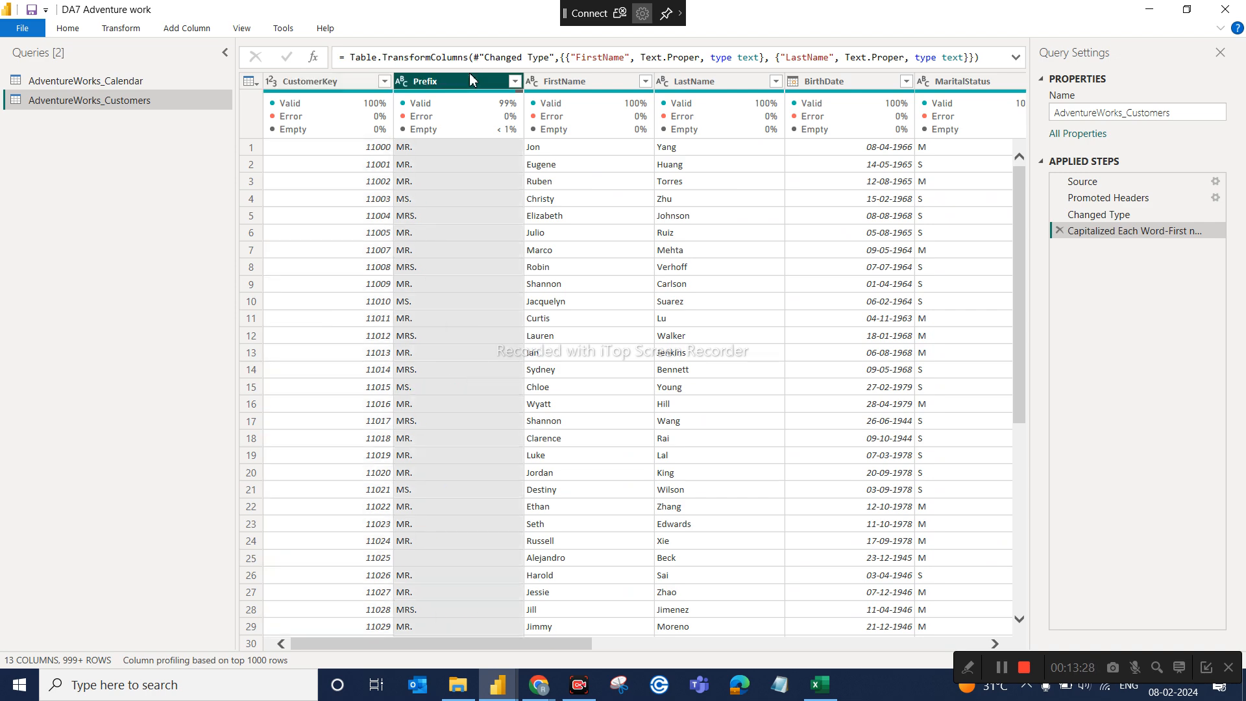
{"action": "left_click", "coordinate": [566, 82], "text": "ctrl"}
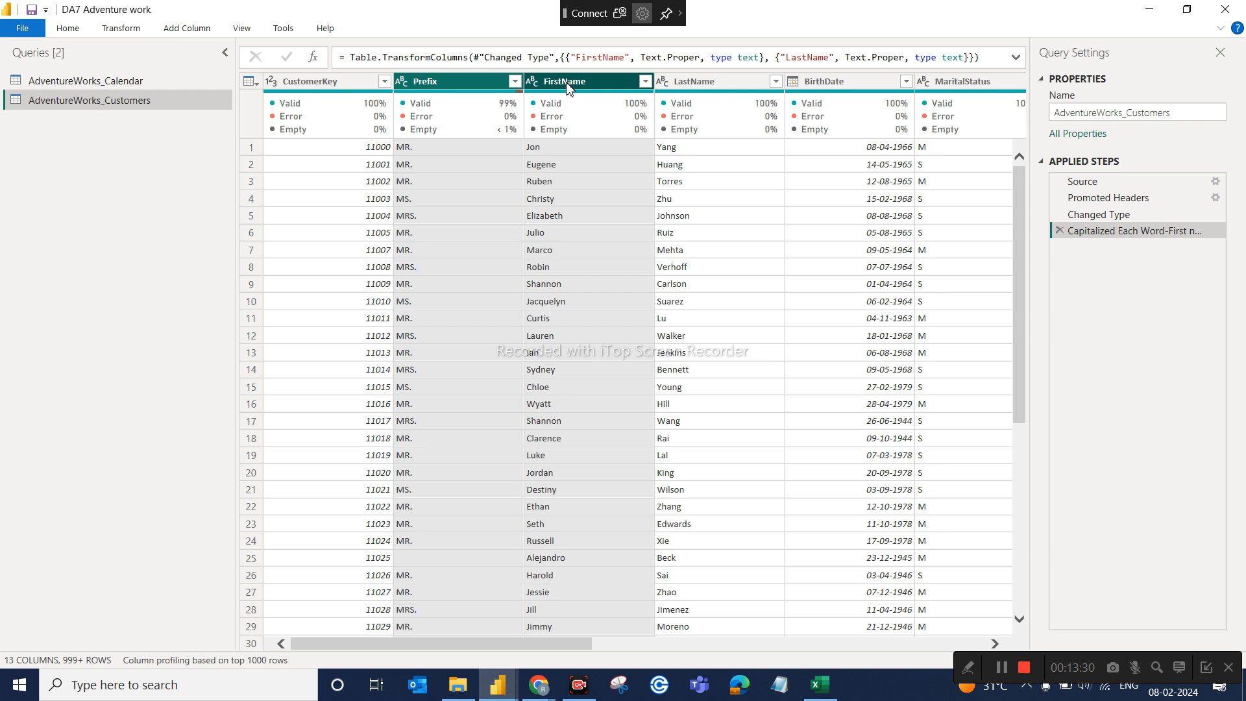
{"action": "left_click", "coordinate": [687, 87], "text": "ctrl"}
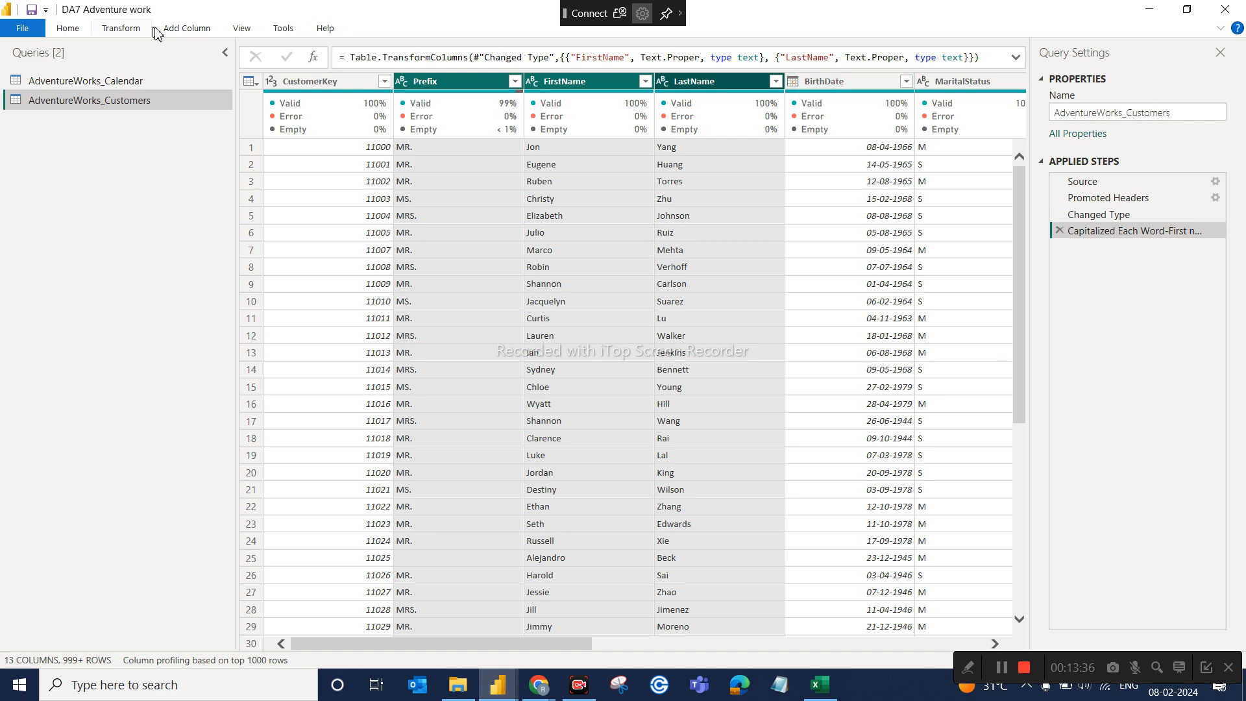
{"action": "left_click", "coordinate": [187, 31]}
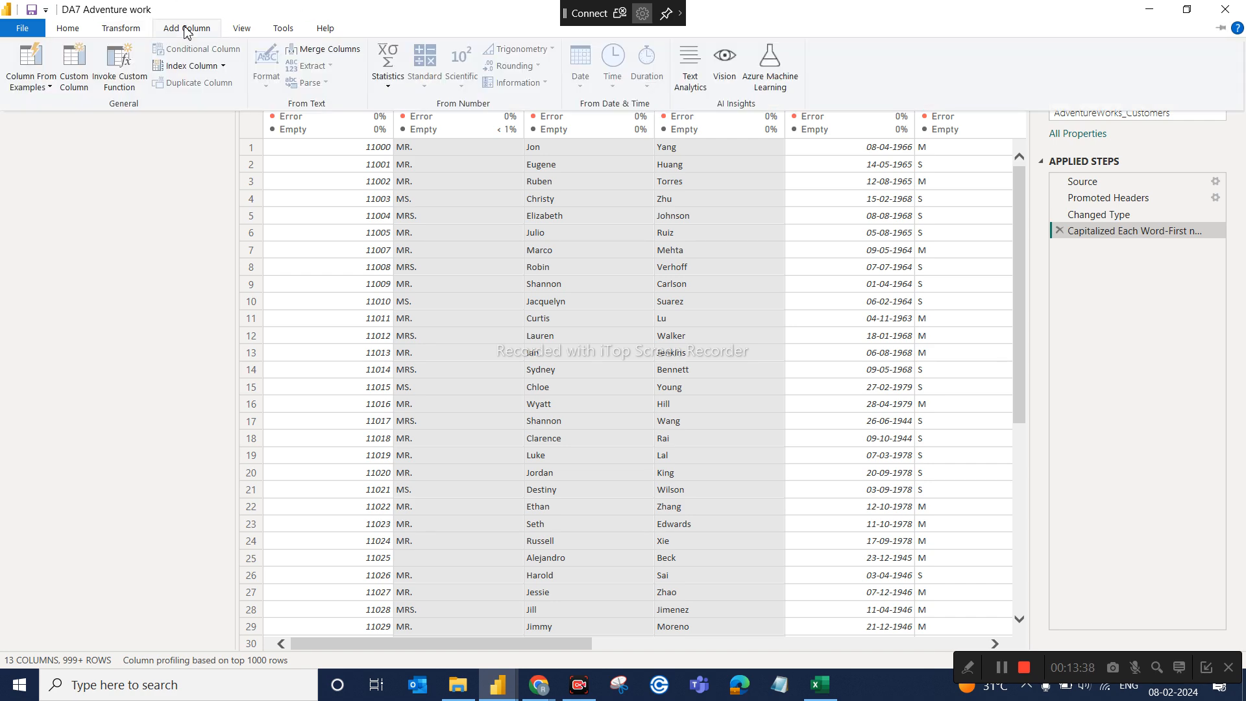
{"action": "left_click", "coordinate": [320, 50]}
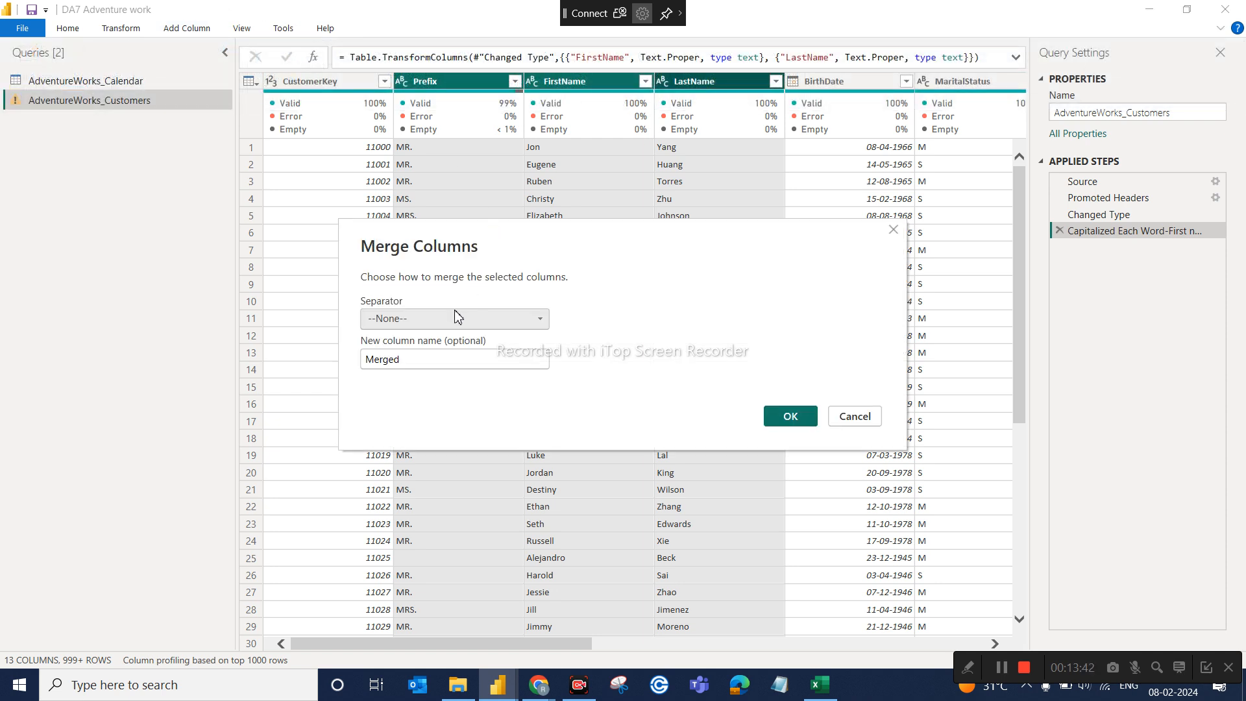
{"action": "left_click", "coordinate": [449, 327]}
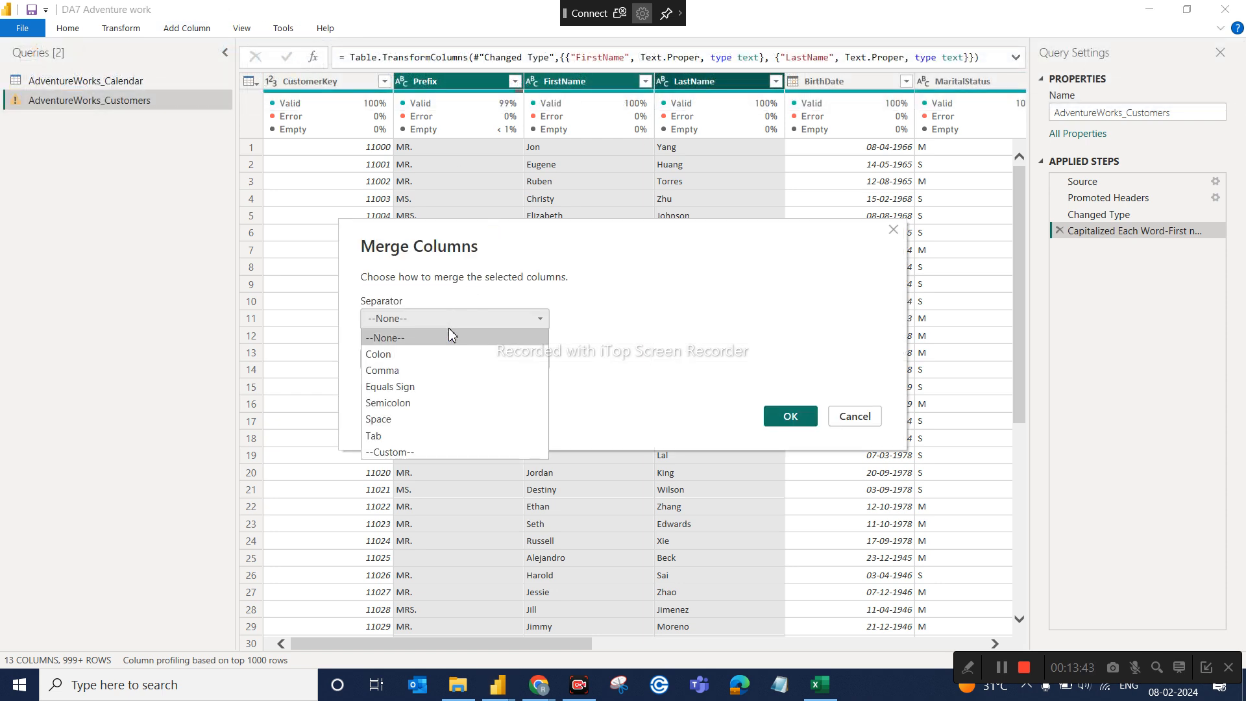
{"action": "left_click", "coordinate": [408, 420]}
{"action": "double_click", "coordinate": [408, 361]}
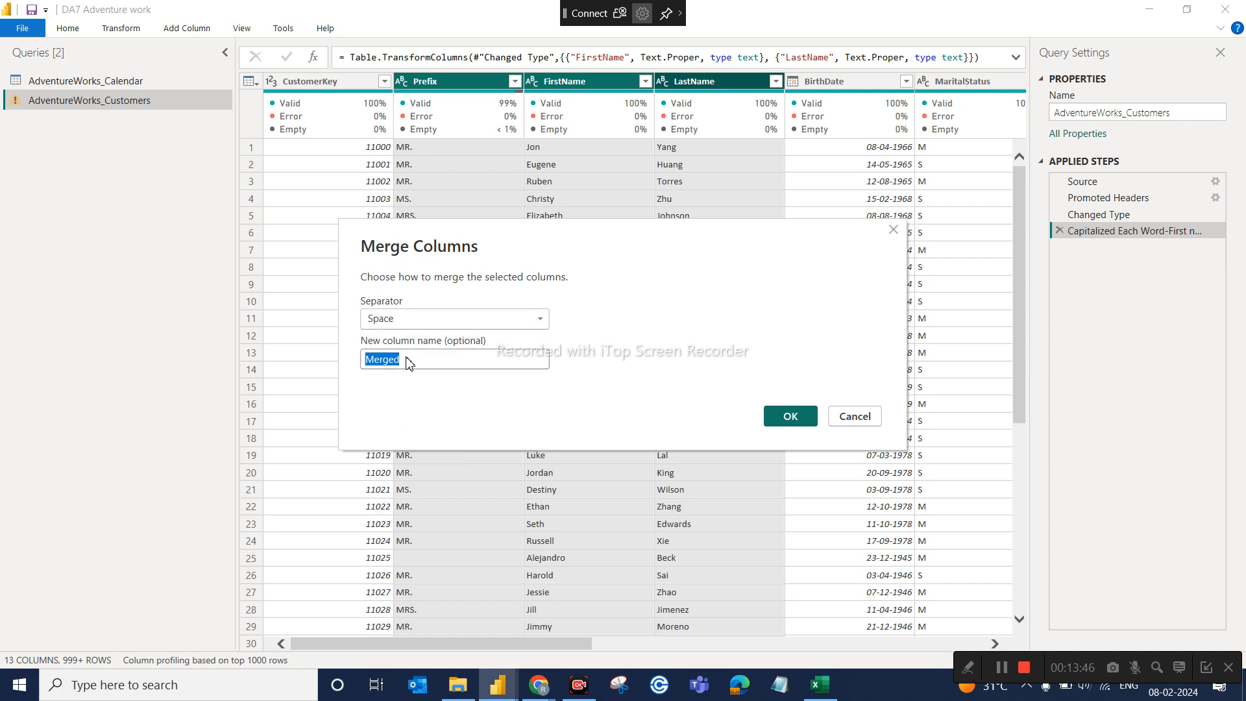
{"action": "type", "text": "Full Name"}
{"action": "left_click", "coordinate": [794, 419]}
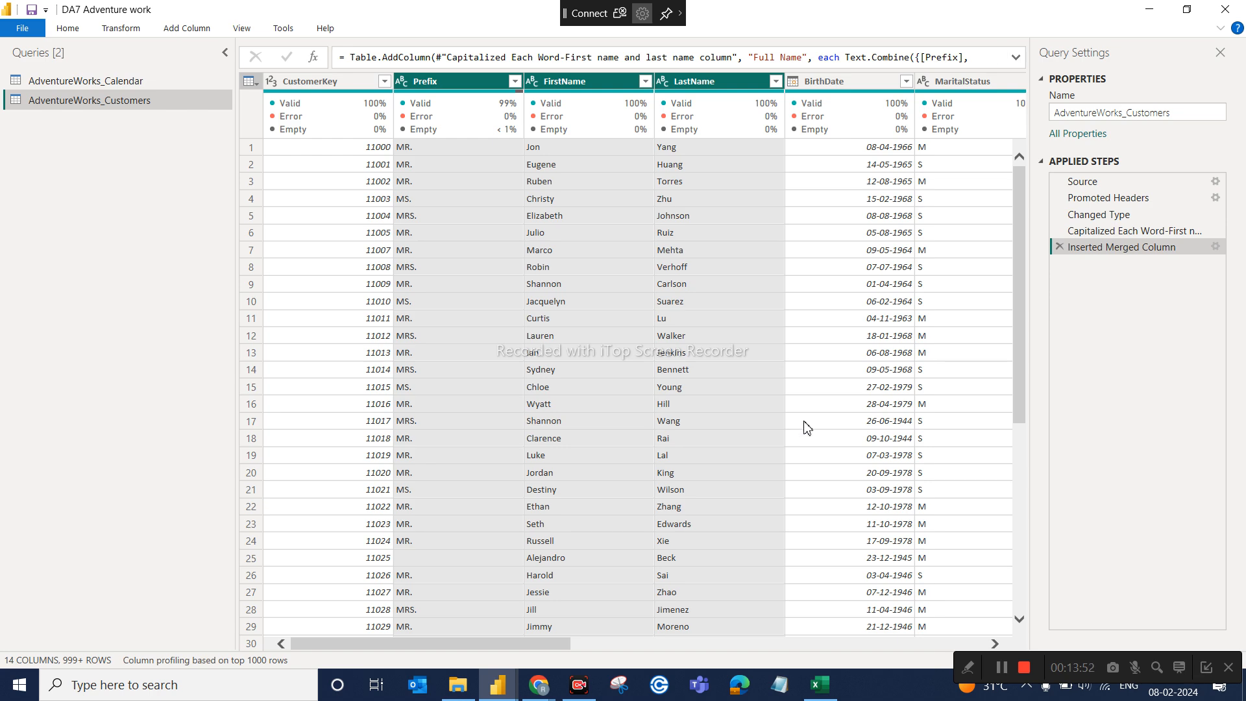
Check the order of the name parts in the new Full Name column and review the table's other columns
{"action": "left_click", "coordinate": [994, 644]}
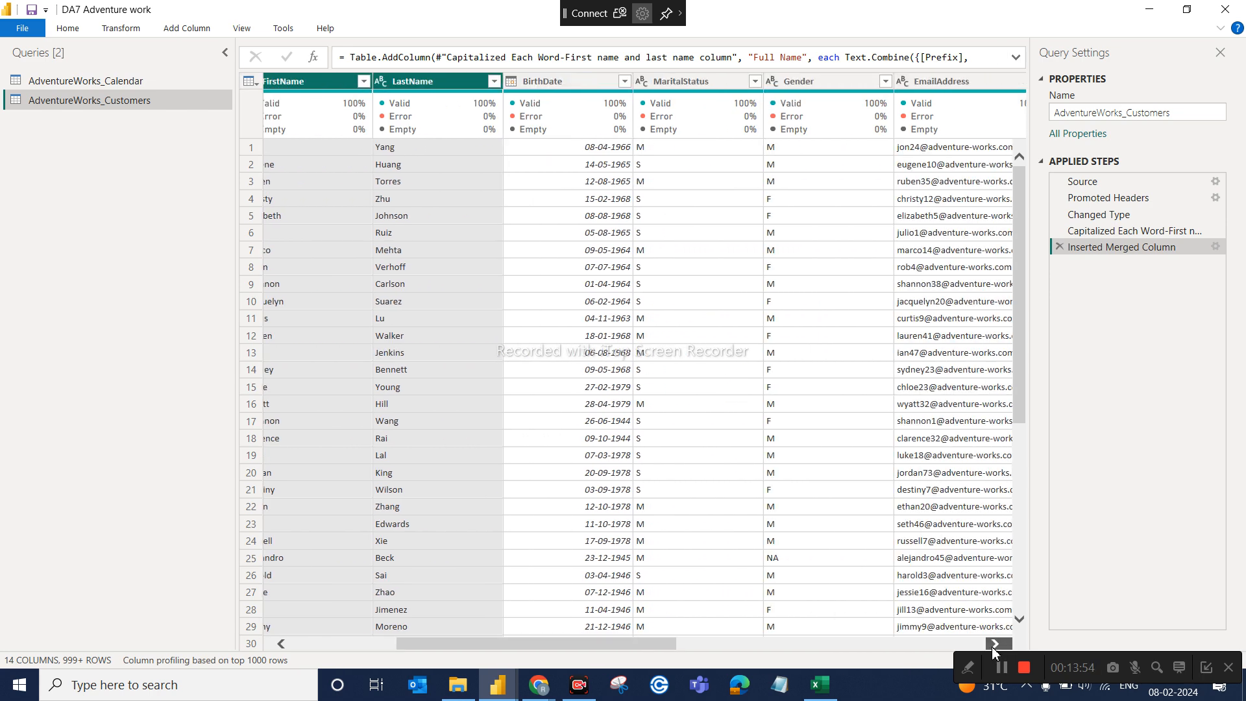
{"action": "left_click", "coordinate": [994, 644]}
{"action": "left_click", "coordinate": [995, 644]}
{"action": "left_click", "coordinate": [994, 643]}
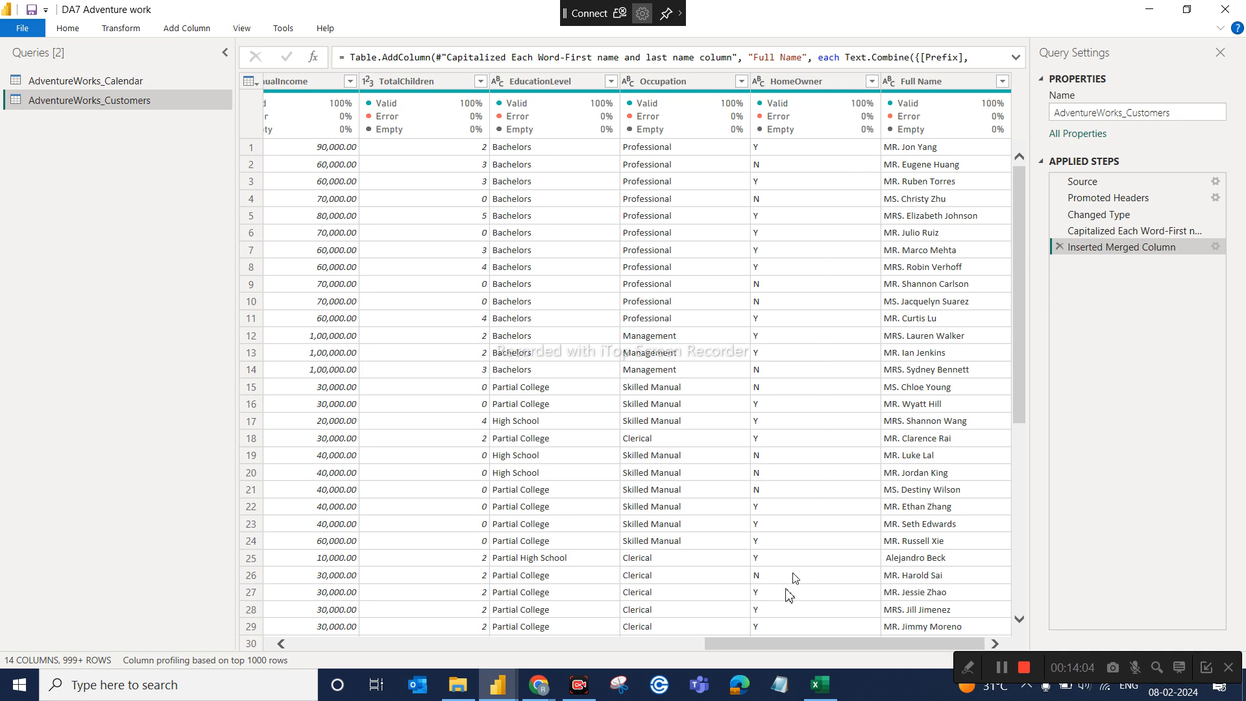
{"action": "left_click_drag", "start_coordinate": [759, 645], "coordinate": [348, 563]}
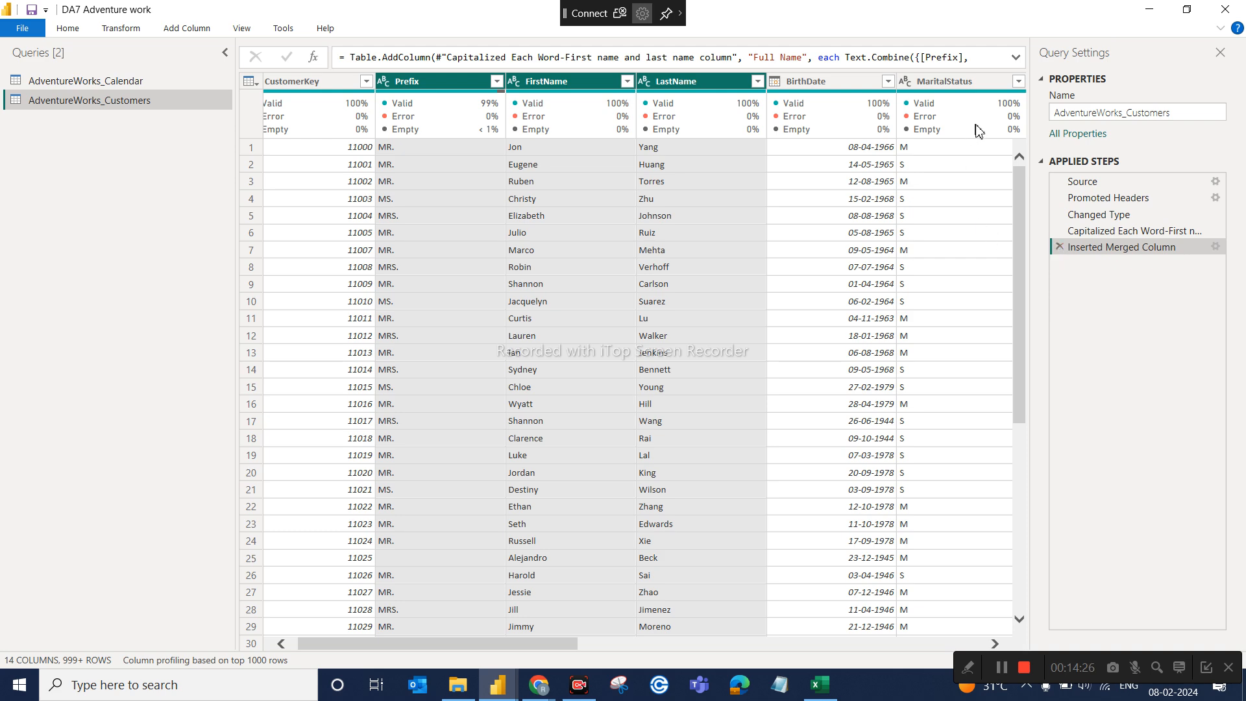
{"action": "mouse_move", "coordinate": [1001, 131]}
Add a new column extracting the text before the delimiter "@" from the EmailAddress column
{"action": "left_click_drag", "start_coordinate": [498, 645], "coordinate": [713, 635]}
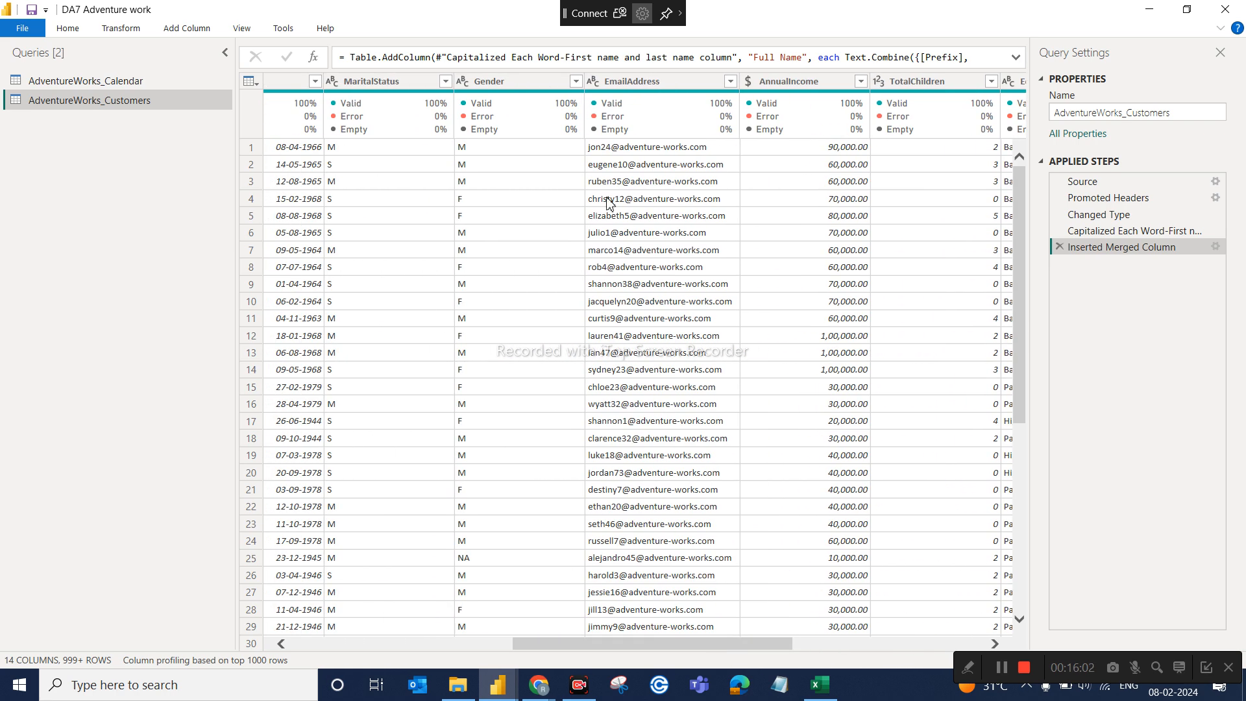
{"action": "left_click", "coordinate": [632, 83]}
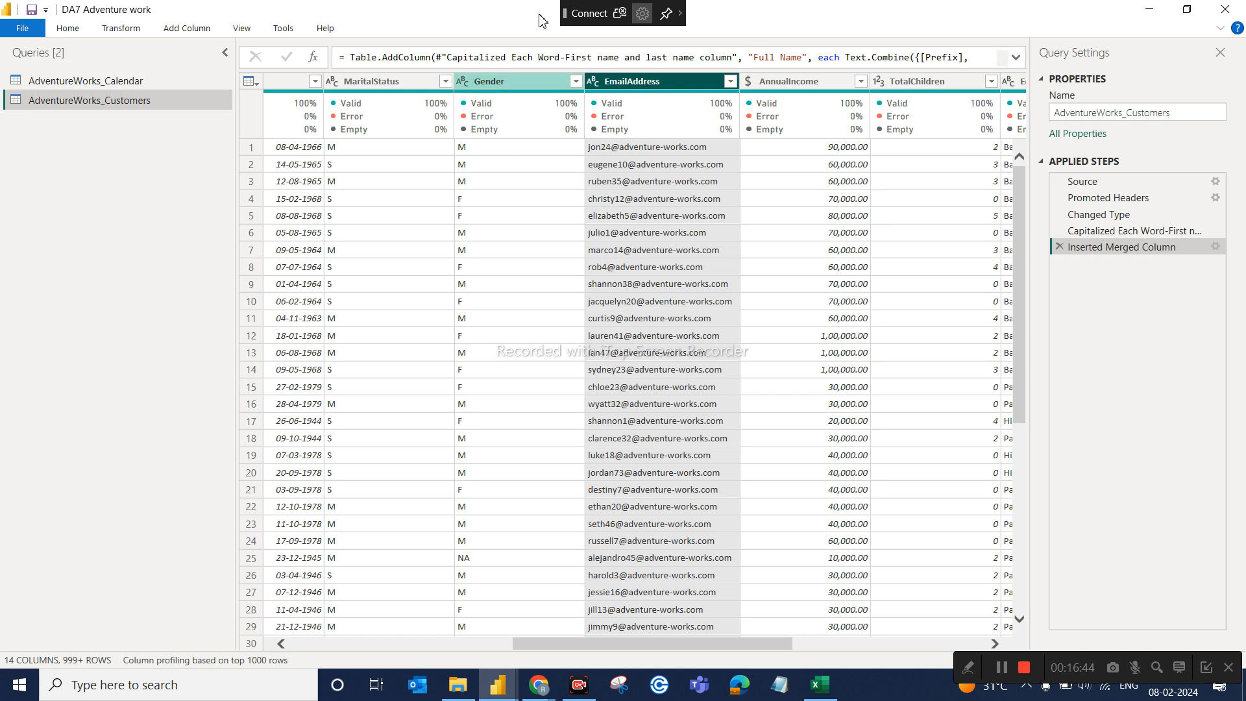
{"action": "left_click", "coordinate": [188, 30]}
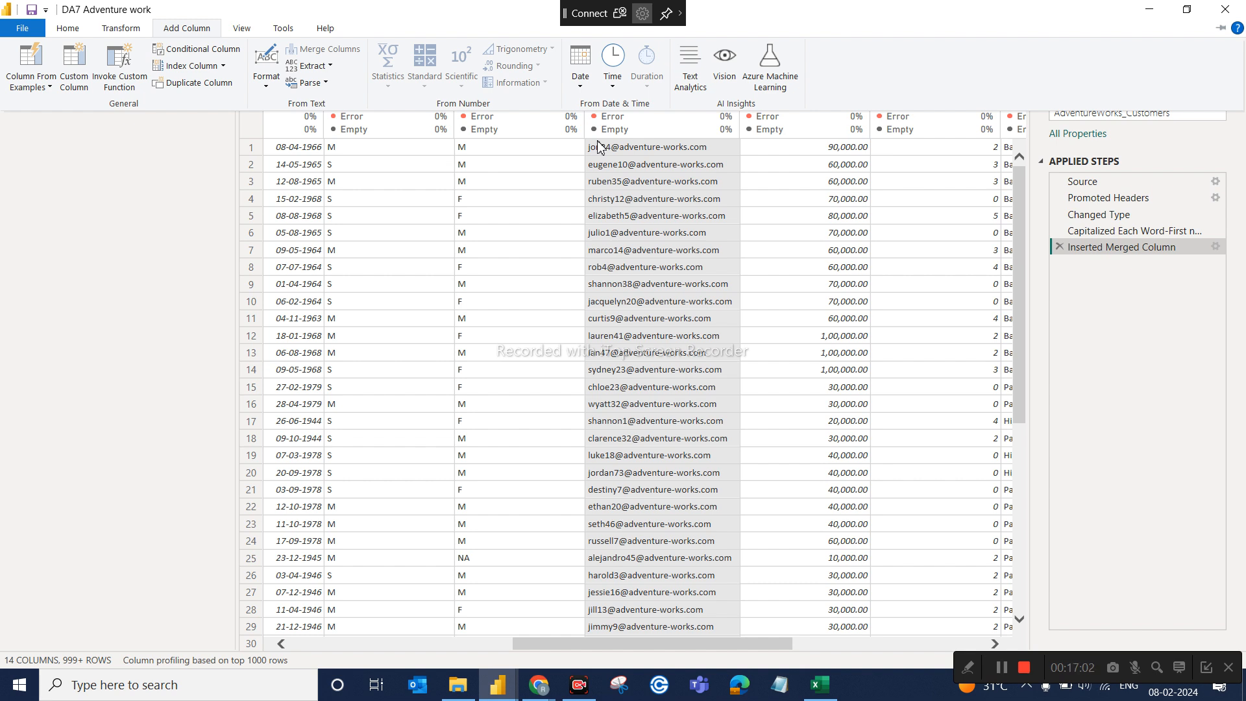
{"action": "left_click", "coordinate": [328, 68]}
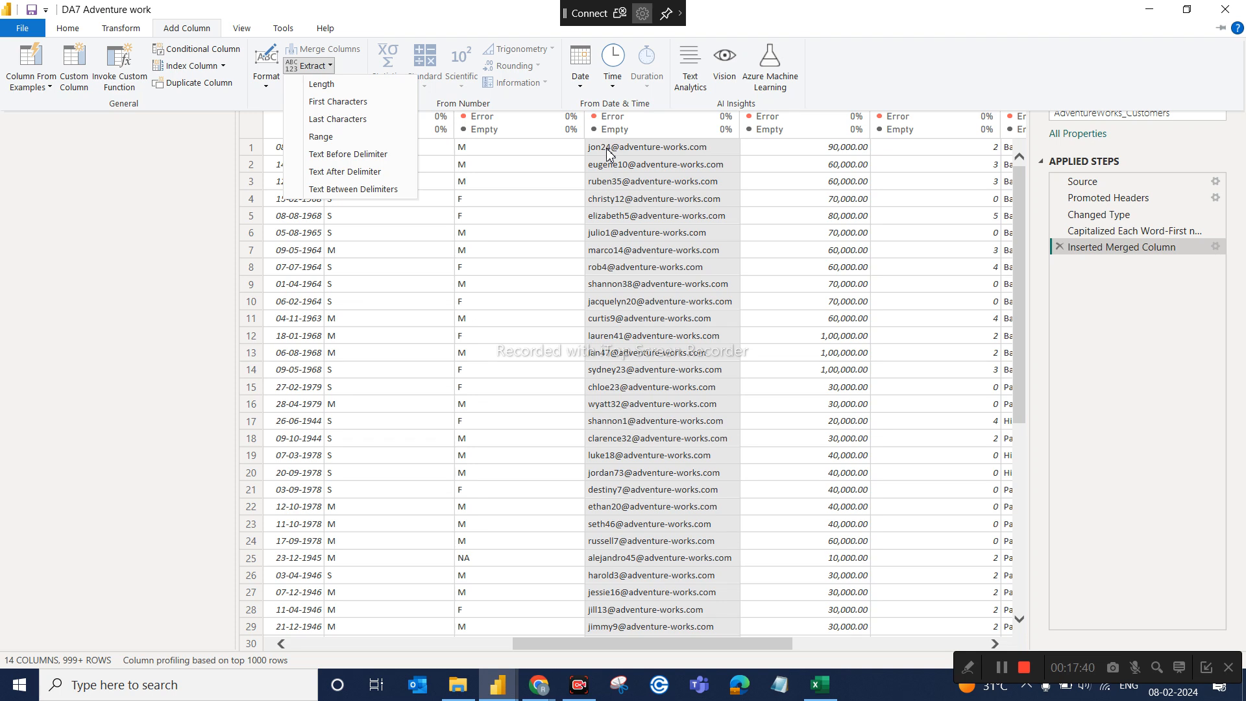
{"action": "left_click", "coordinate": [376, 158]}
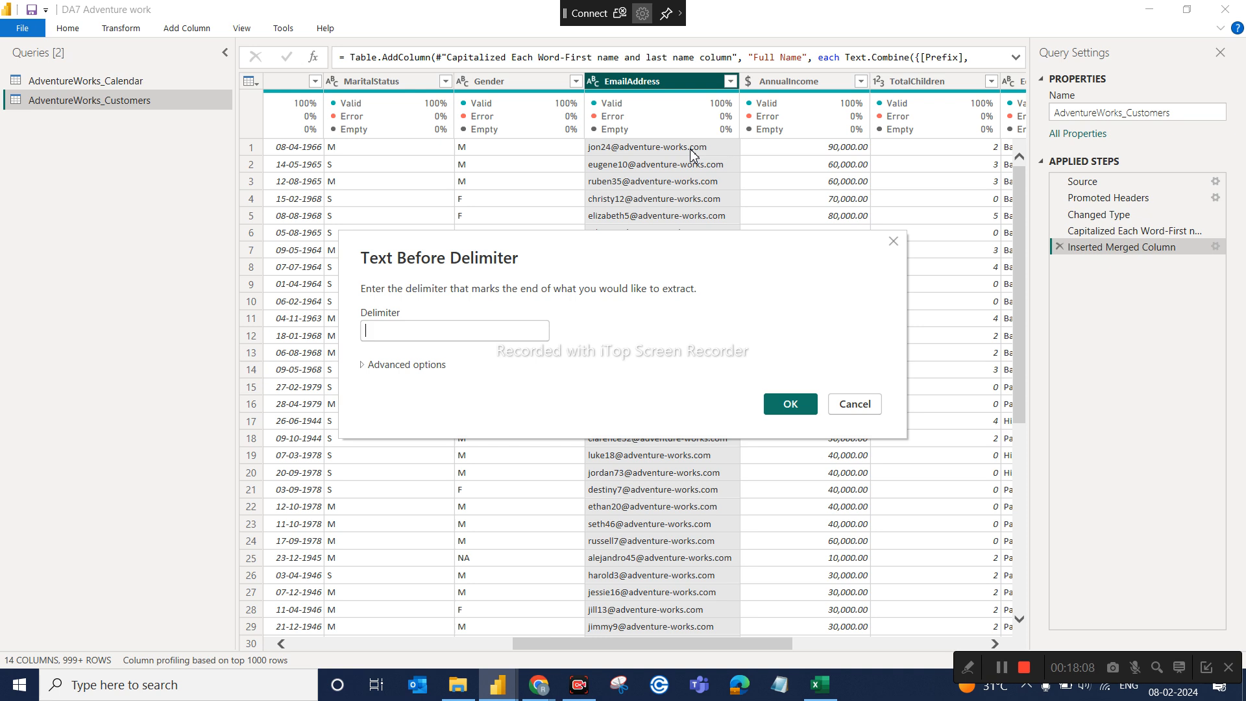
{"action": "type", "text": "@"}
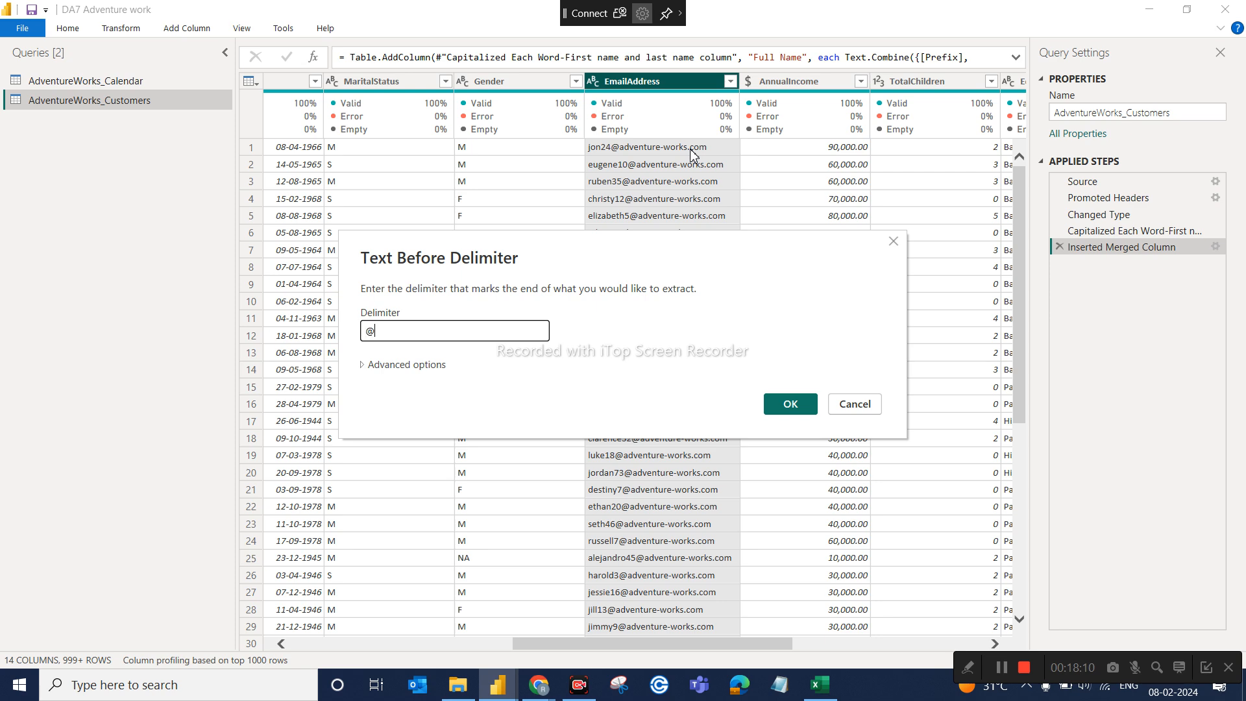
{"action": "left_click", "coordinate": [791, 405]}
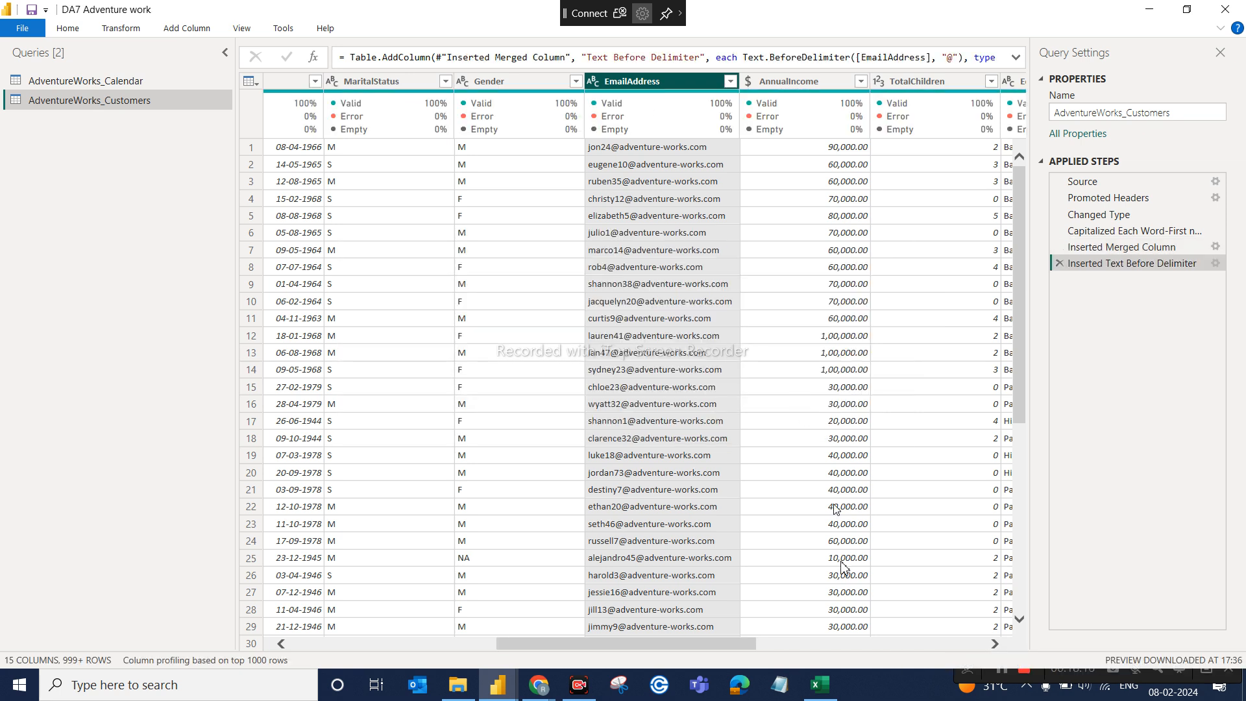
Rename the Text Before Delimiter column as "Username"
{"action": "left_click_drag", "start_coordinate": [713, 651], "coordinate": [943, 651]}
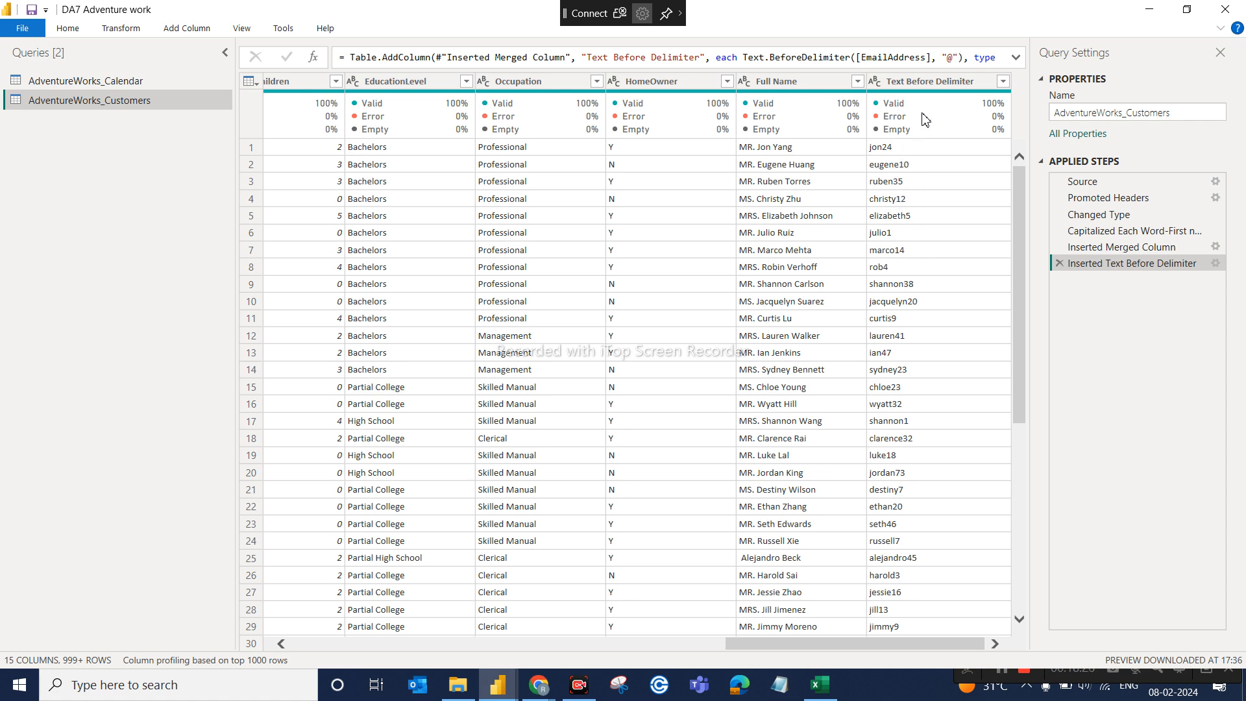
{"action": "double_click", "coordinate": [926, 82]}
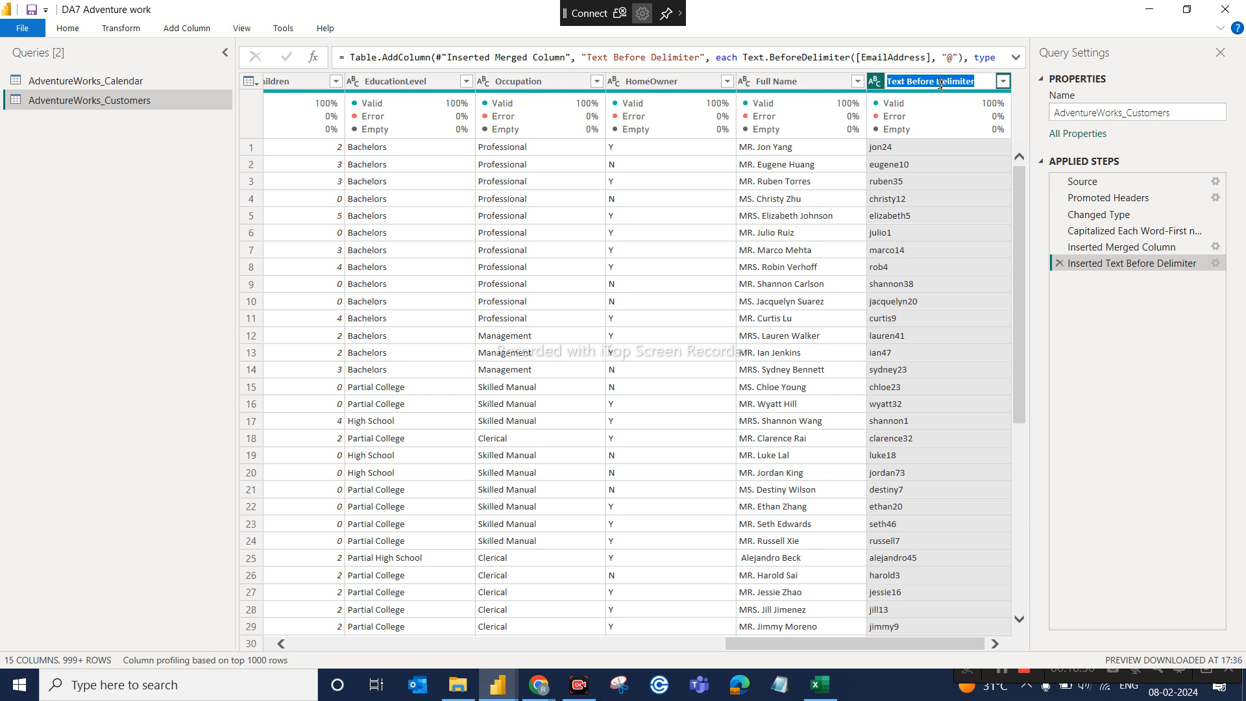
{"action": "key", "text": "BackSpace"}
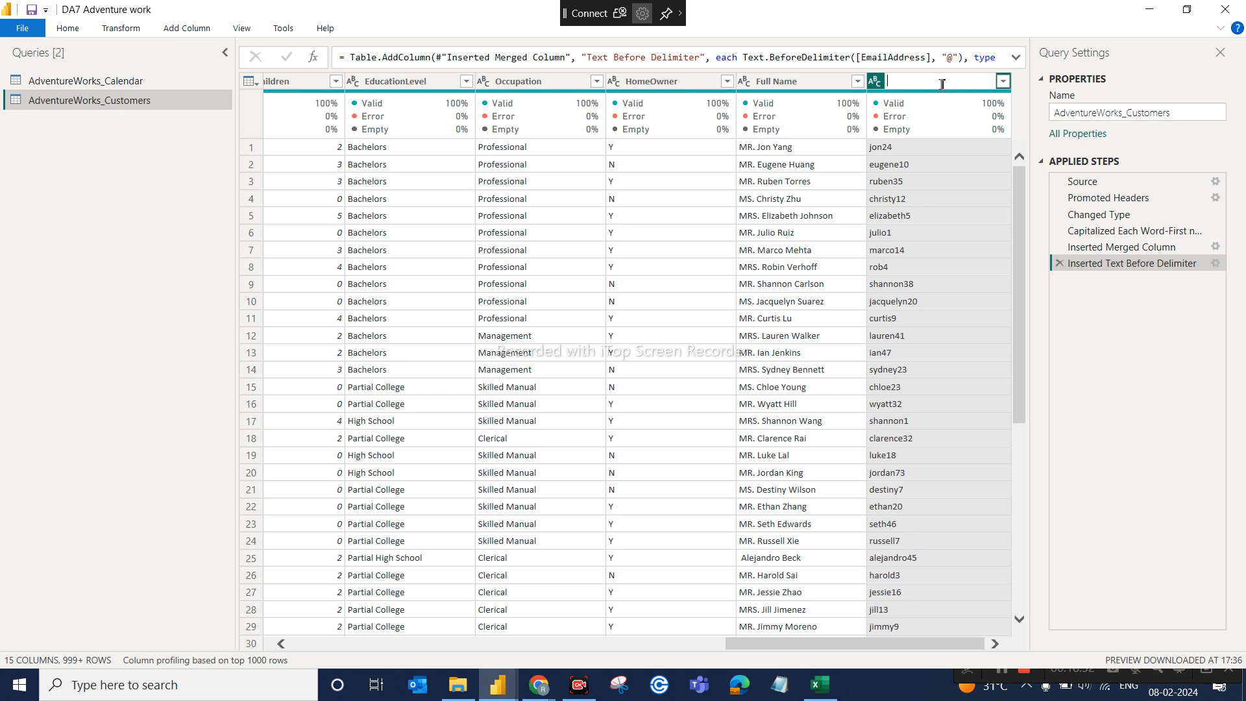
{"action": "type", "text": "Username"}
{"action": "key", "text": "Return"}
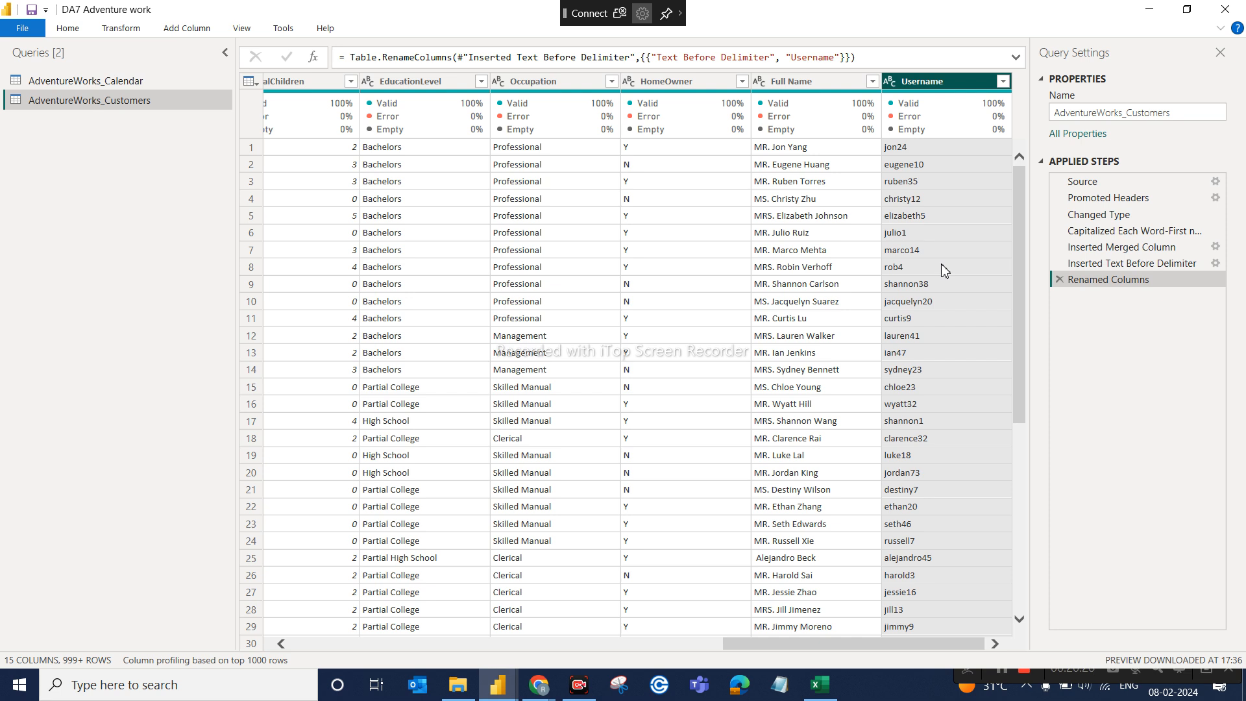
Add a new column extracting the text after the delimiter "@" from the EmailAddress column
{"action": "left_click", "coordinate": [281, 643]}
{"action": "left_click", "coordinate": [283, 641]}
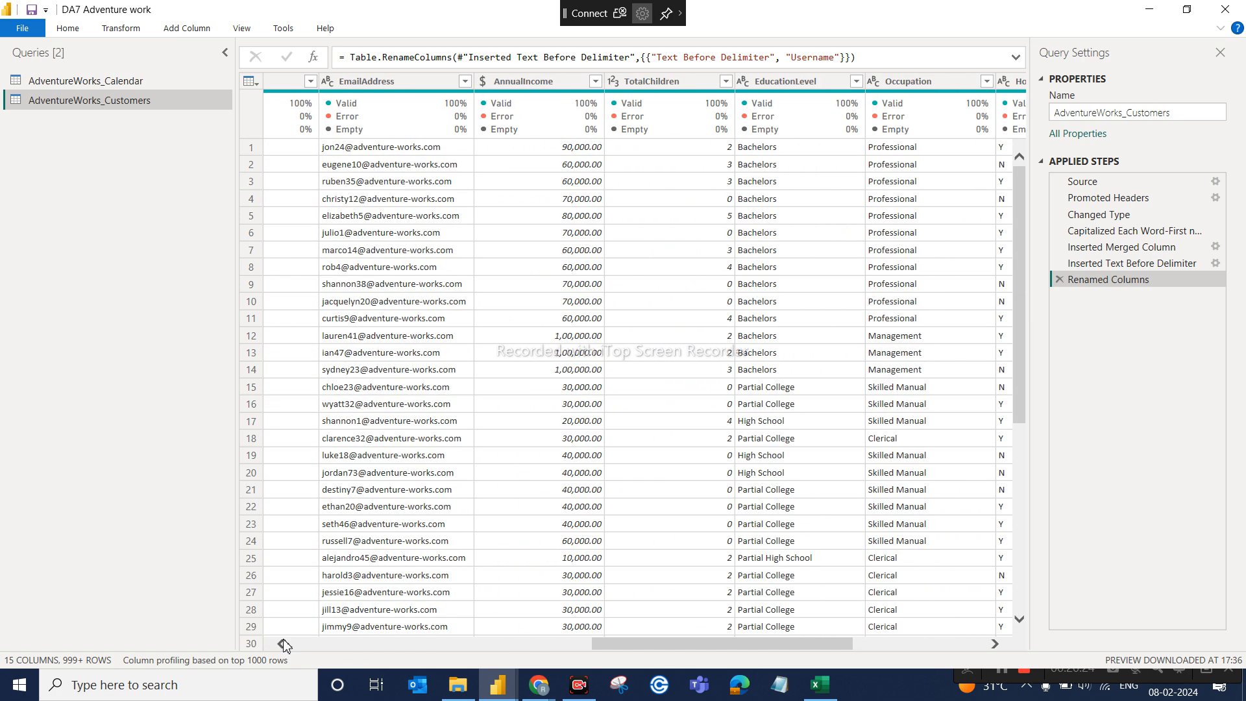
{"action": "left_click", "coordinate": [283, 641]}
{"action": "left_click", "coordinate": [282, 641]}
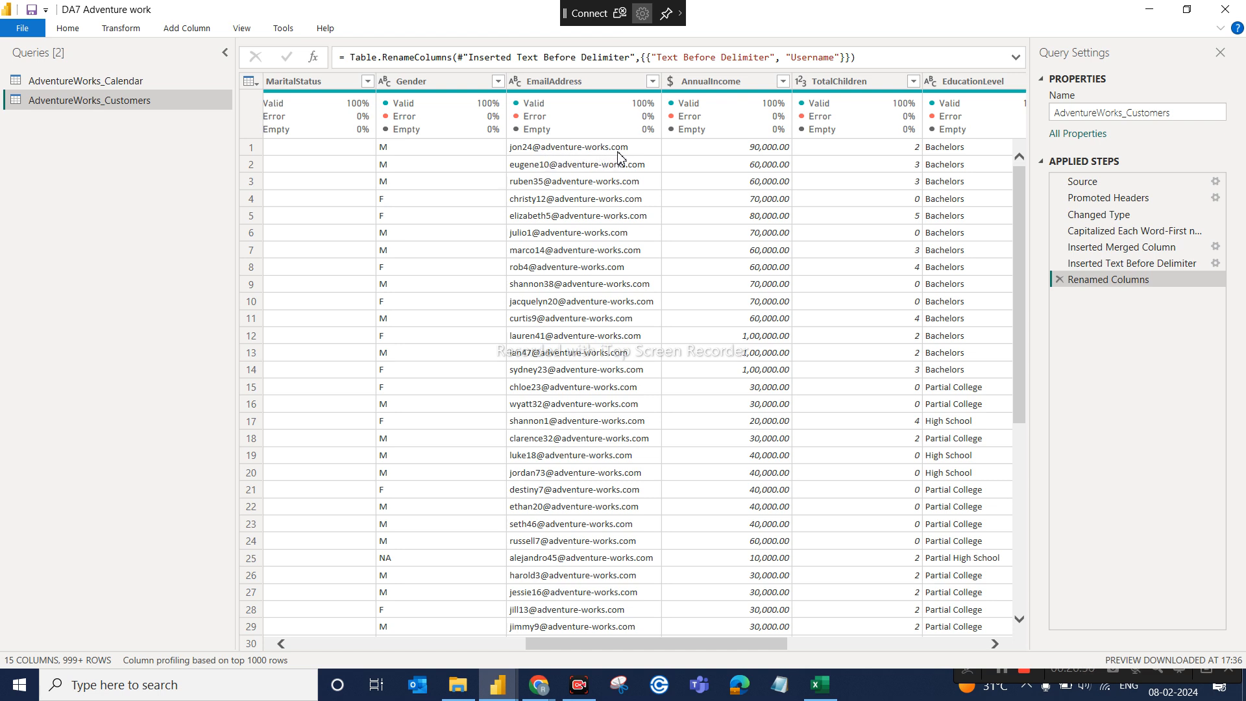
{"action": "left_click", "coordinate": [601, 85]}
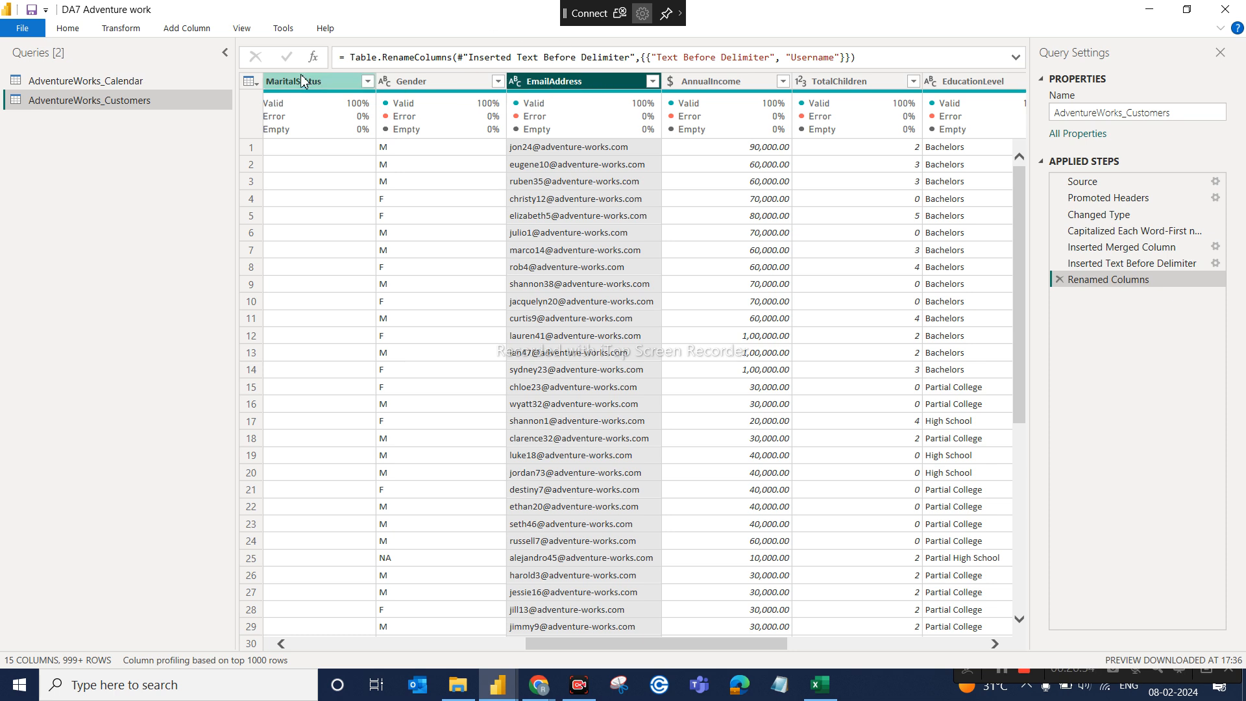
{"action": "left_click", "coordinate": [206, 33]}
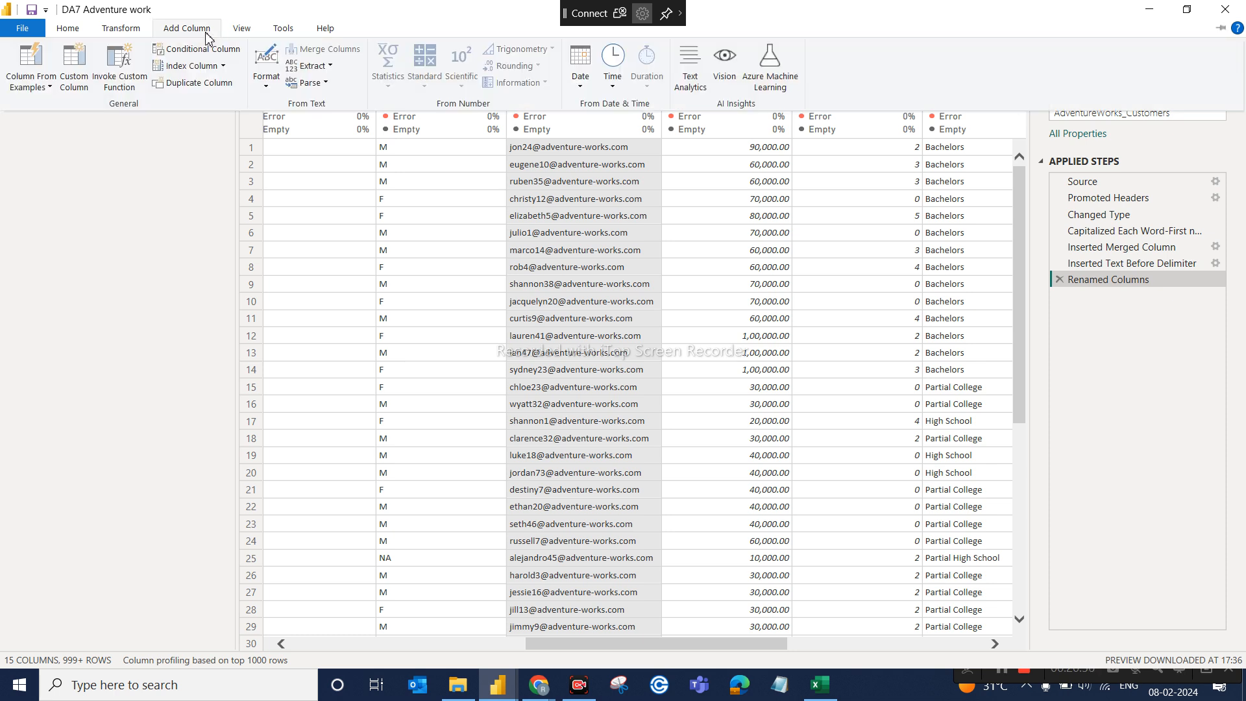
{"action": "left_click", "coordinate": [332, 67]}
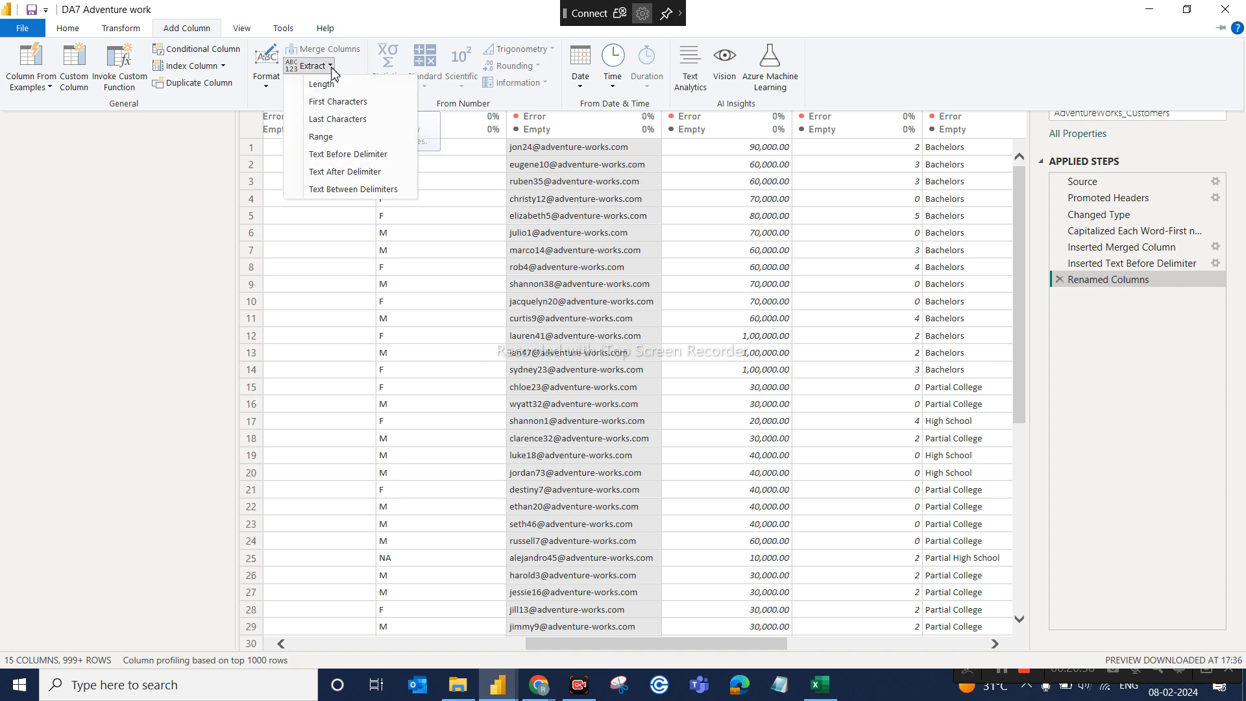
{"action": "left_click", "coordinate": [344, 173]}
{"action": "left_click", "coordinate": [463, 340]}
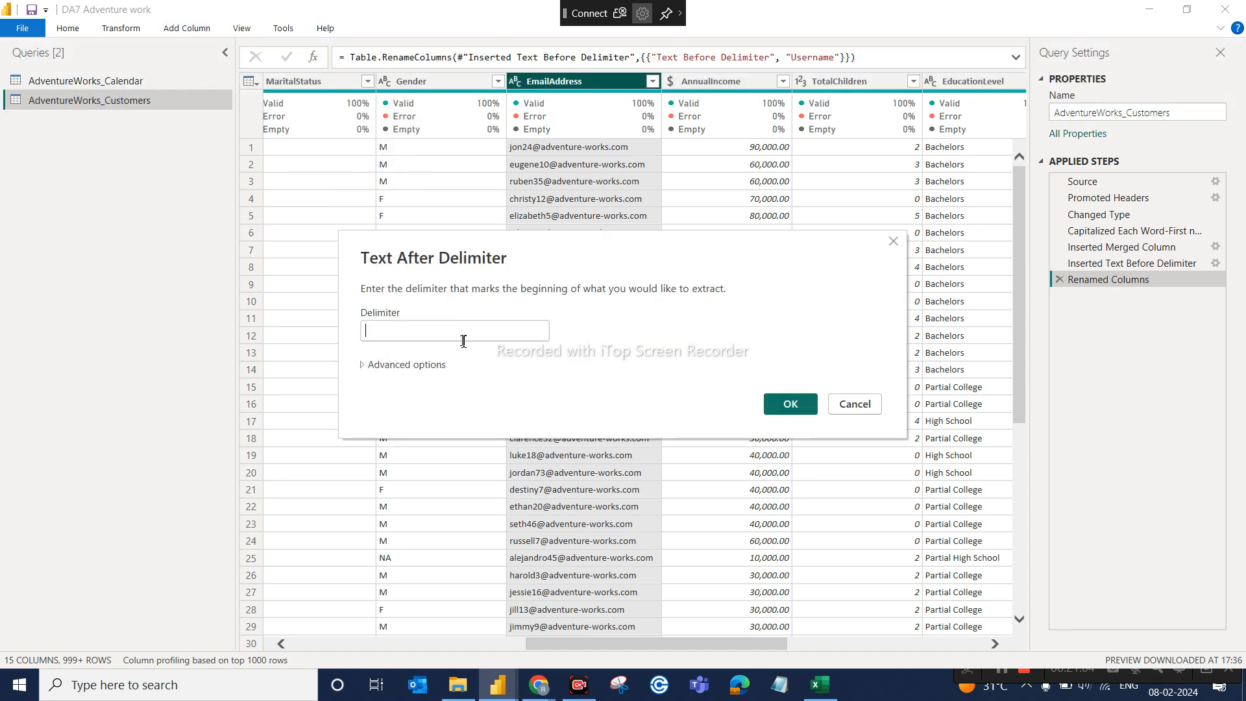
{"action": "type", "text": "@"}
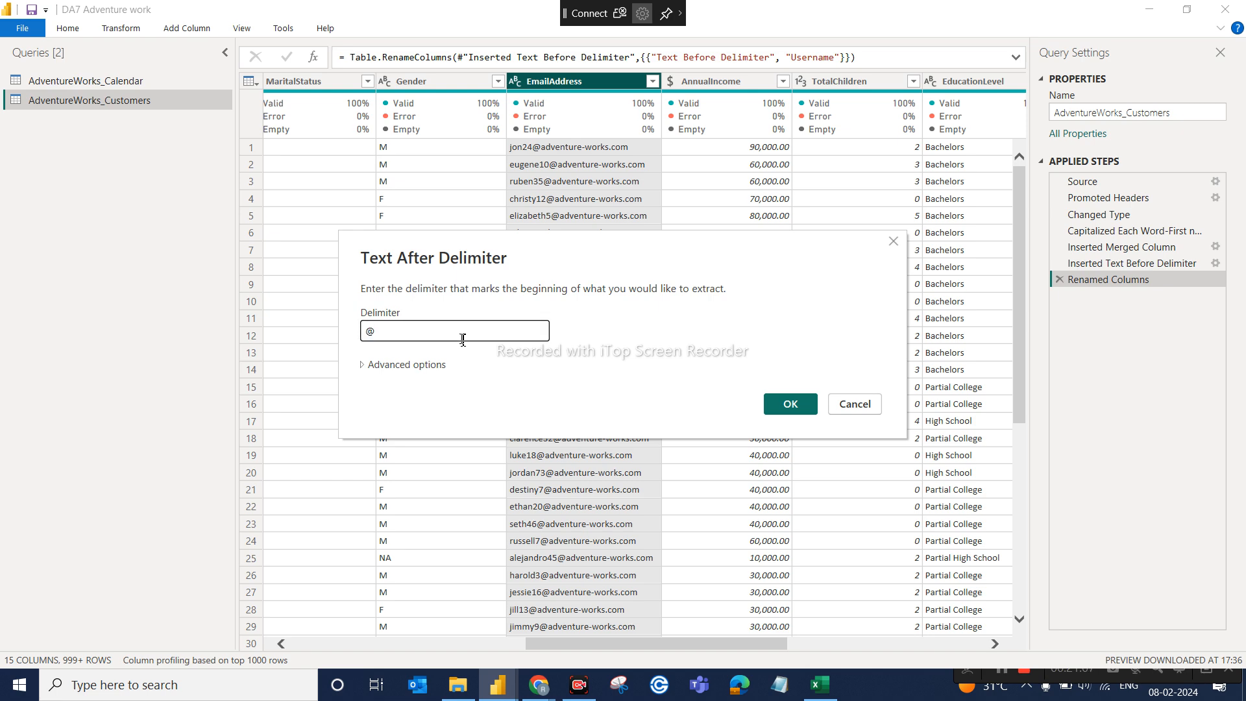
{"action": "left_click", "coordinate": [785, 403]}
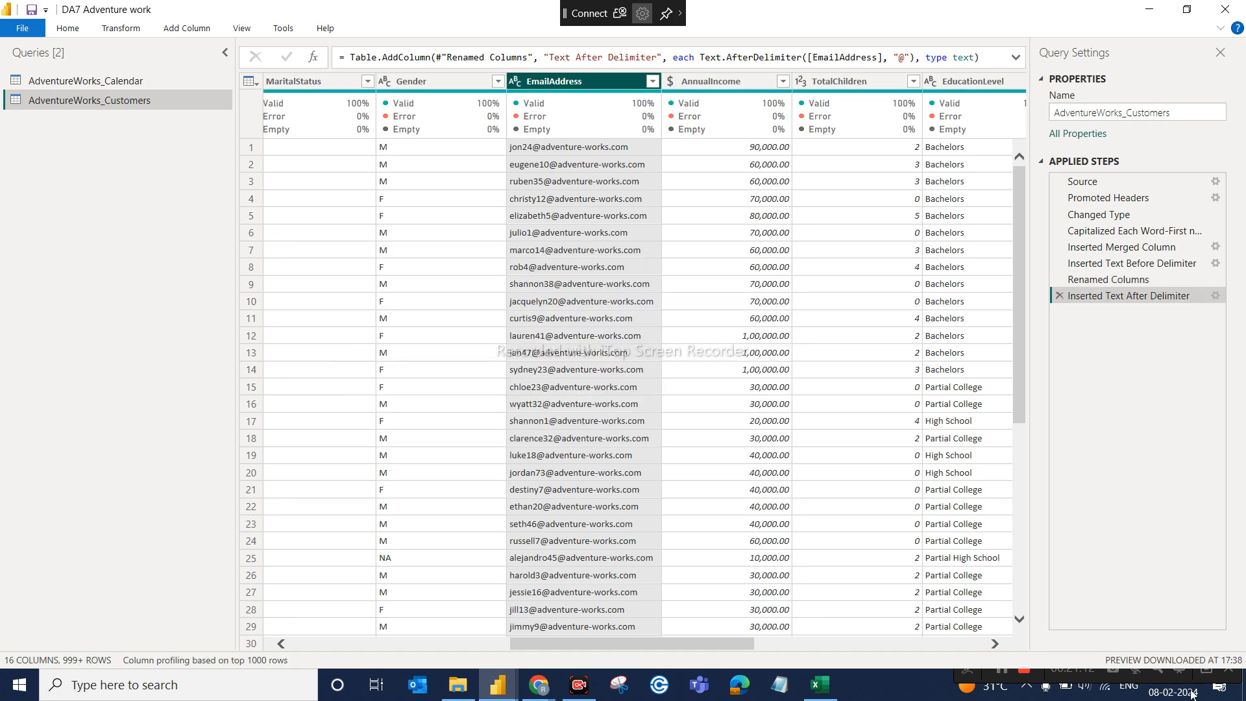
Rename the Text After Delimiter column as "Domain"
{"action": "left_click", "coordinate": [985, 644]}
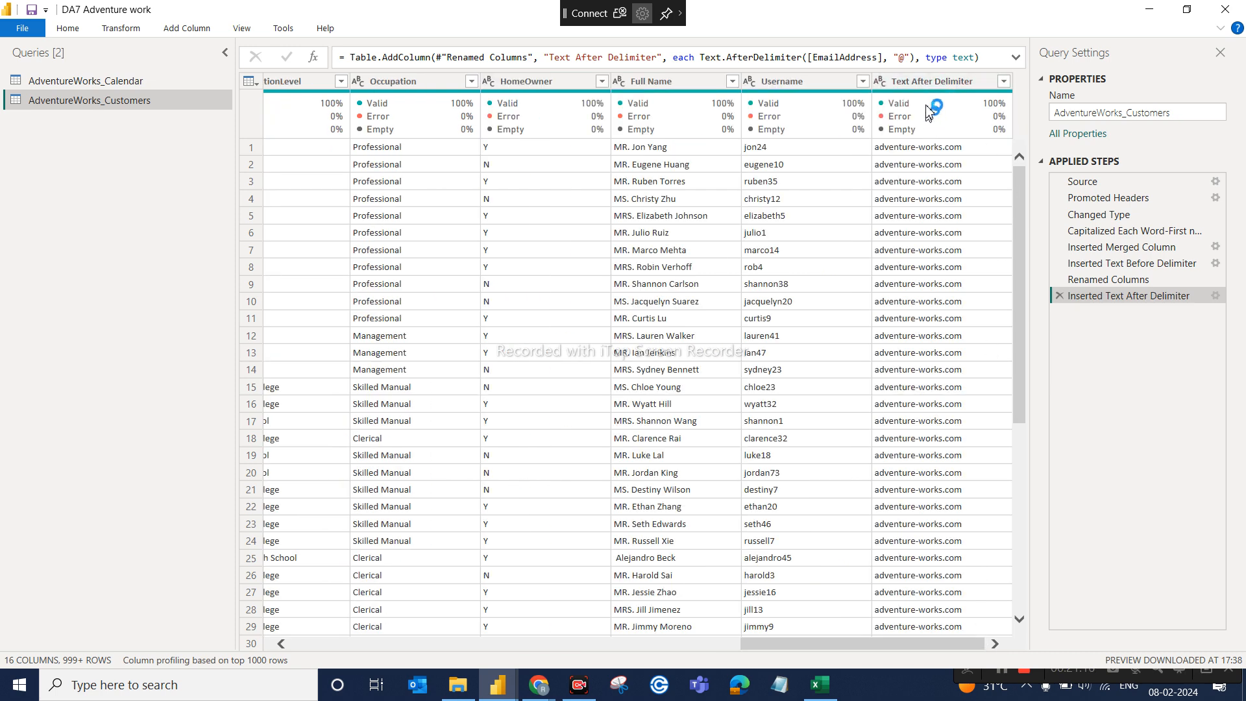
{"action": "double_click", "coordinate": [930, 82]}
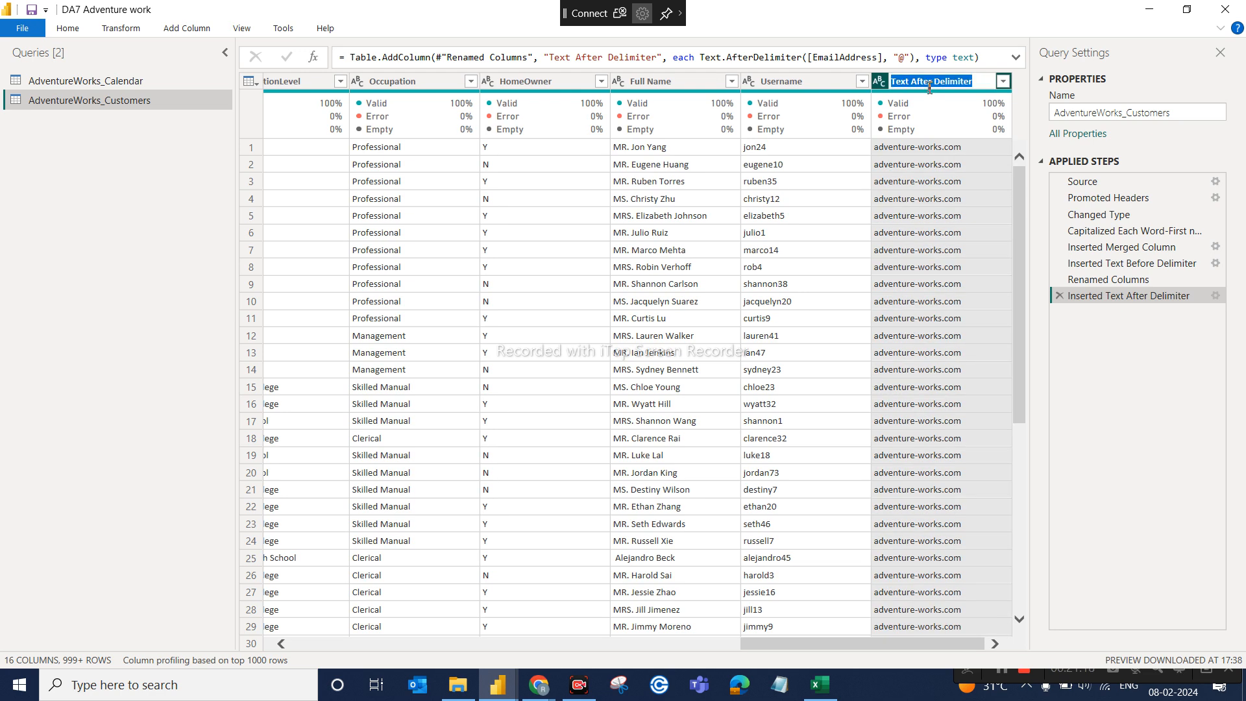
{"action": "type", "text": "Domain"}
{"action": "key", "text": "Return"}
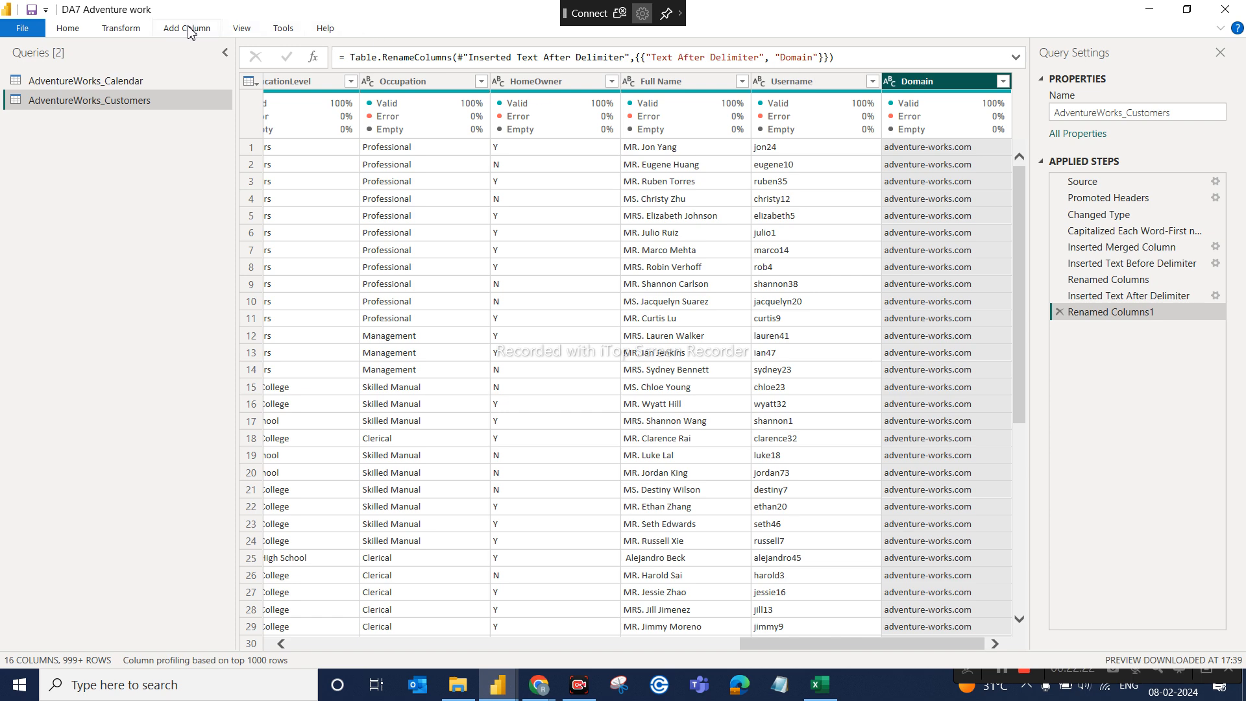
Replace the value "-" with a space in the Domain column
{"action": "left_click", "coordinate": [126, 33]}
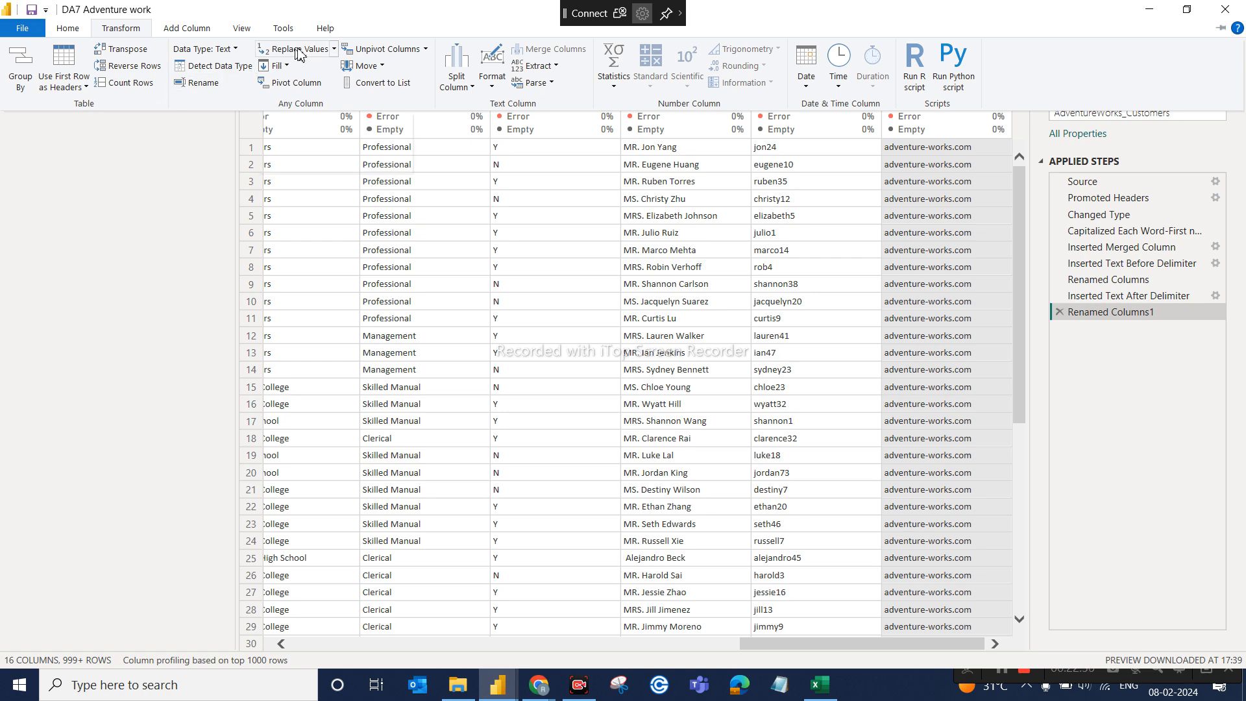
{"action": "left_click", "coordinate": [334, 51]}
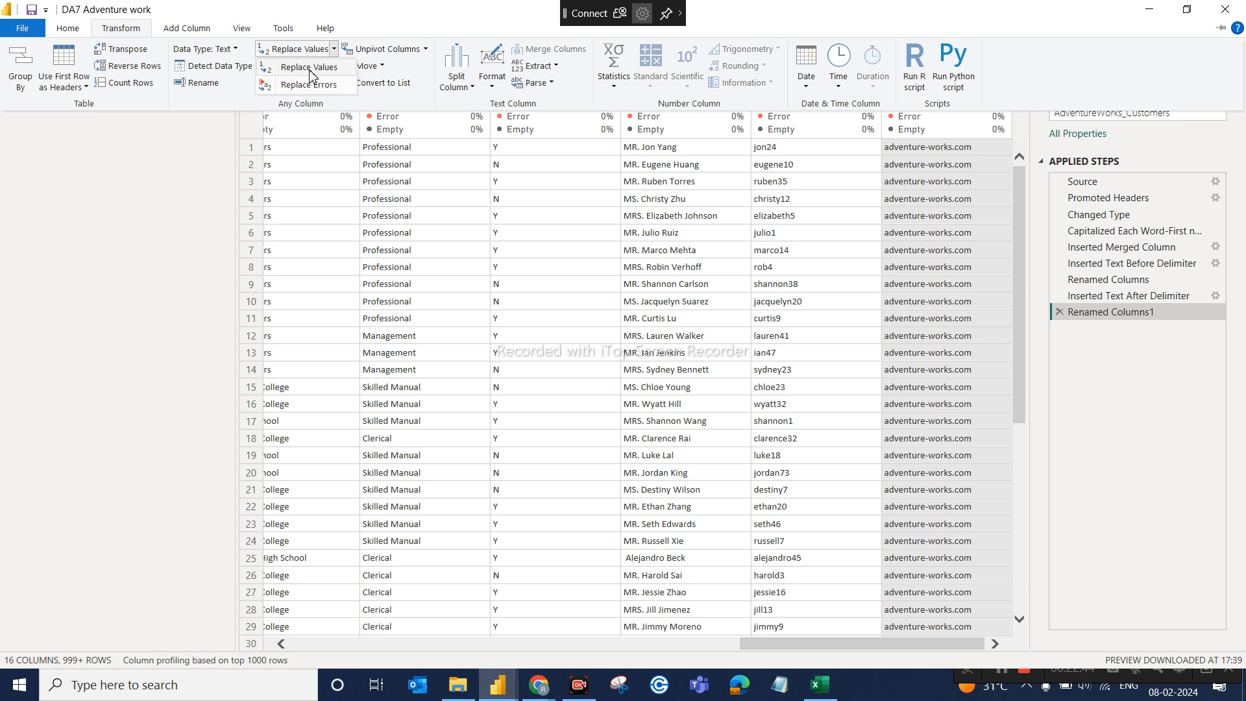
{"action": "left_click", "coordinate": [332, 69]}
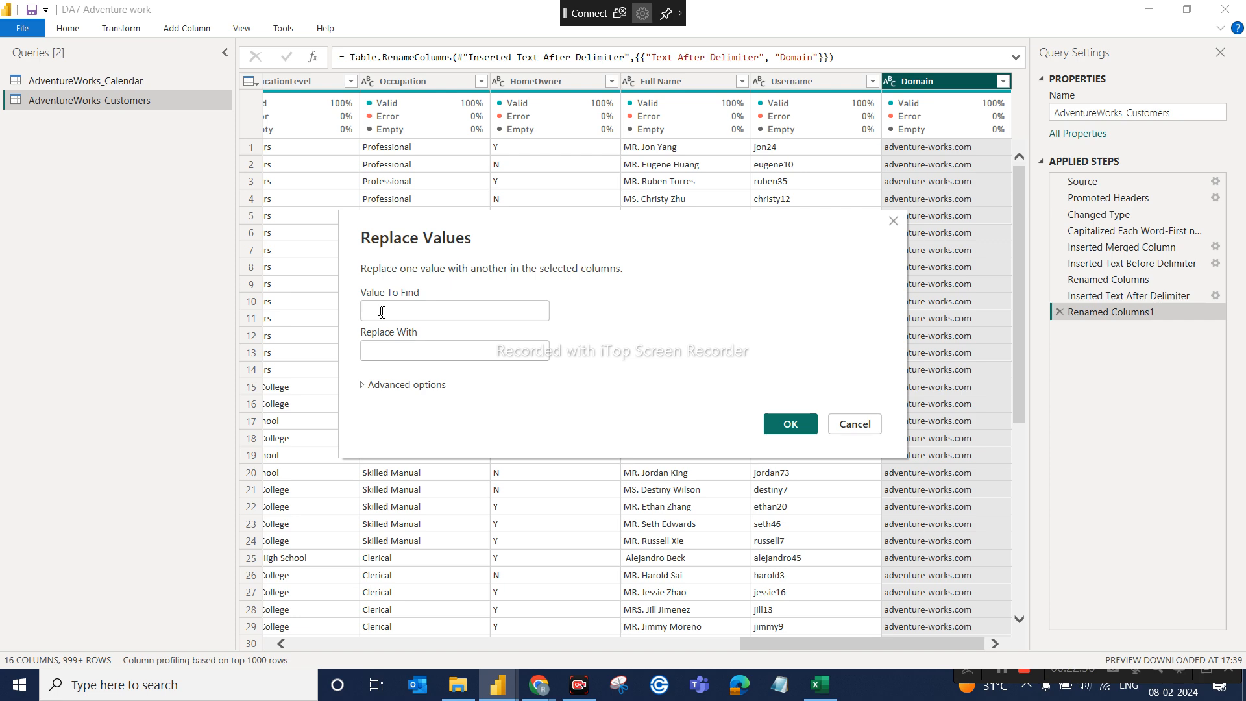
{"action": "type", "text": "-"}
{"action": "left_click", "coordinate": [376, 352]}
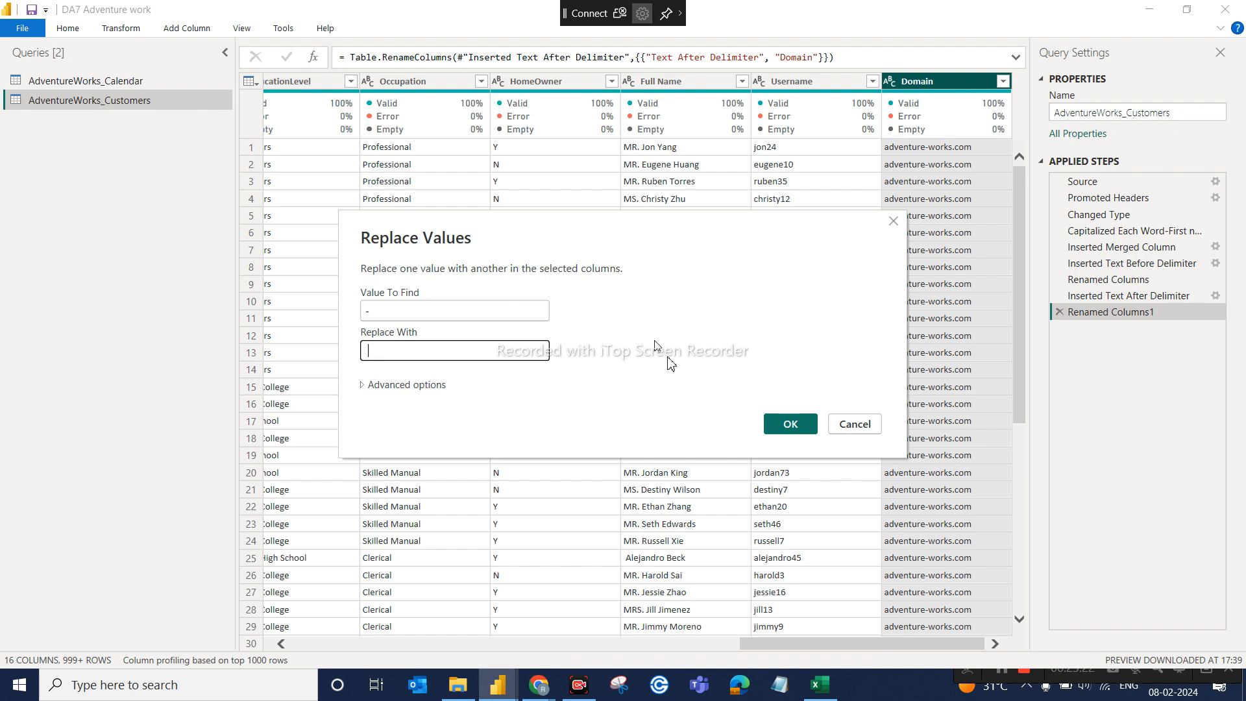
{"action": "left_click", "coordinate": [792, 426]}
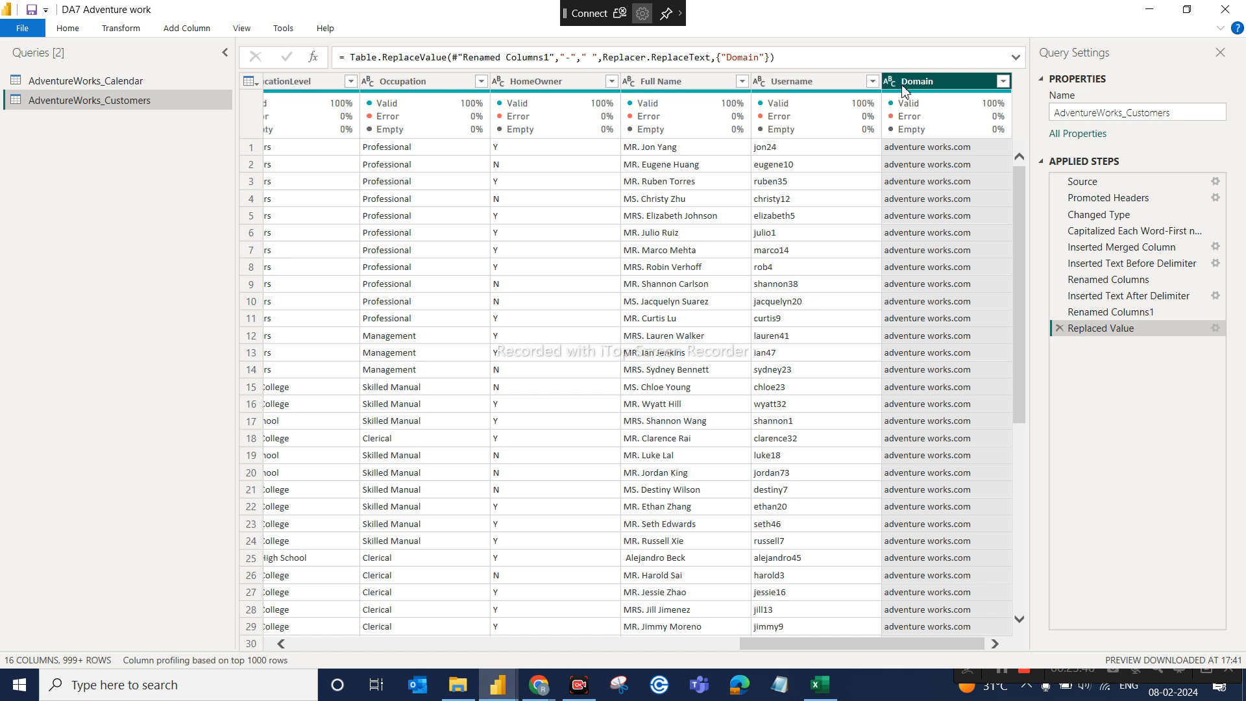
Format the Domain column's text with Capitalize Each Word
{"action": "left_click", "coordinate": [138, 33]}
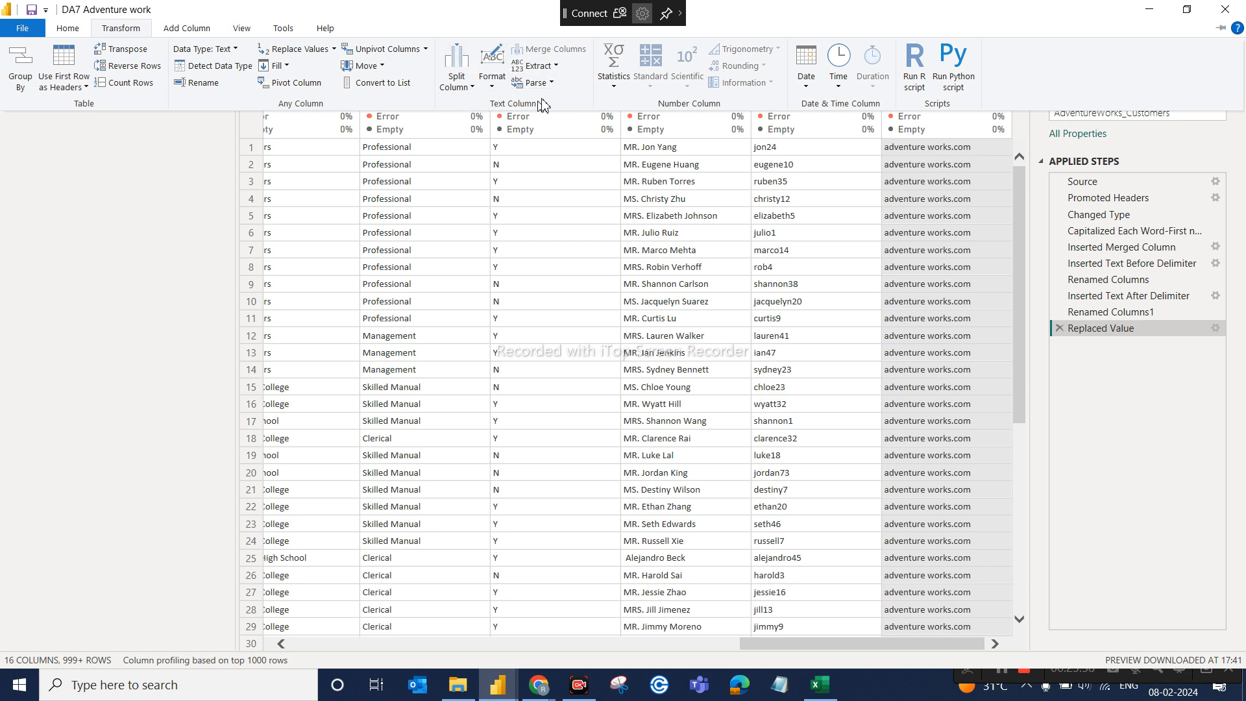
{"action": "left_click", "coordinate": [493, 89]}
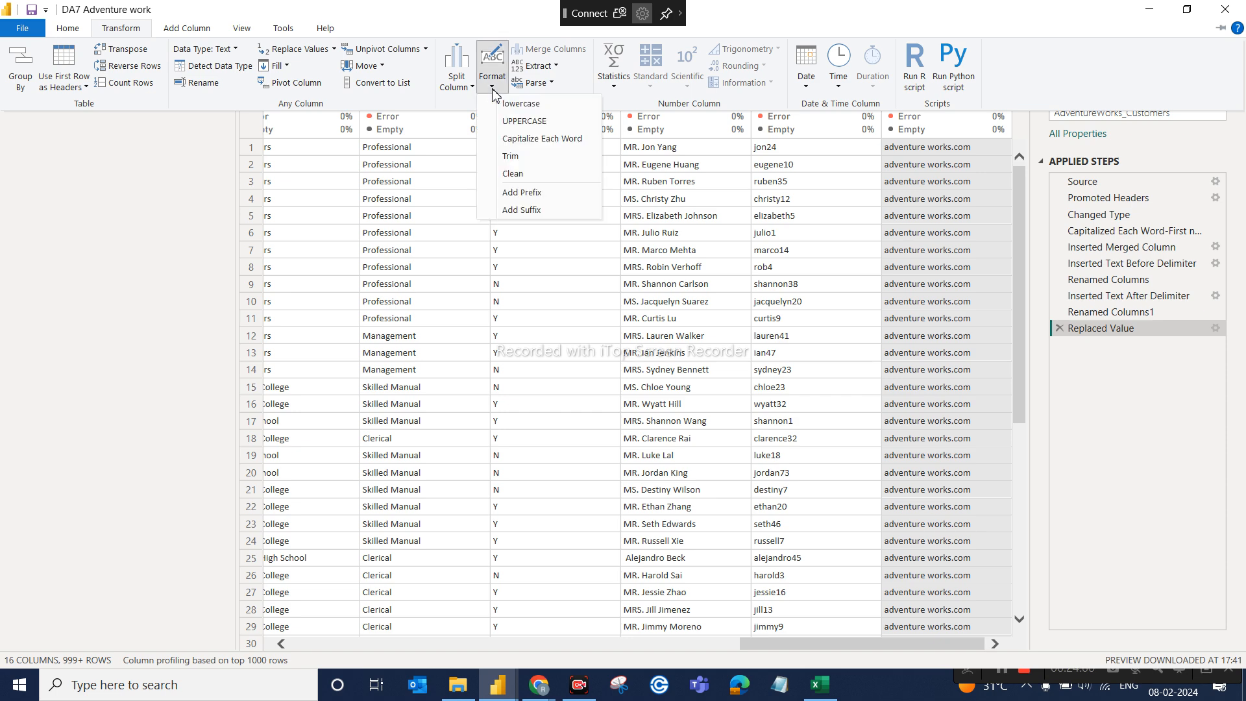
{"action": "left_click", "coordinate": [550, 140]}
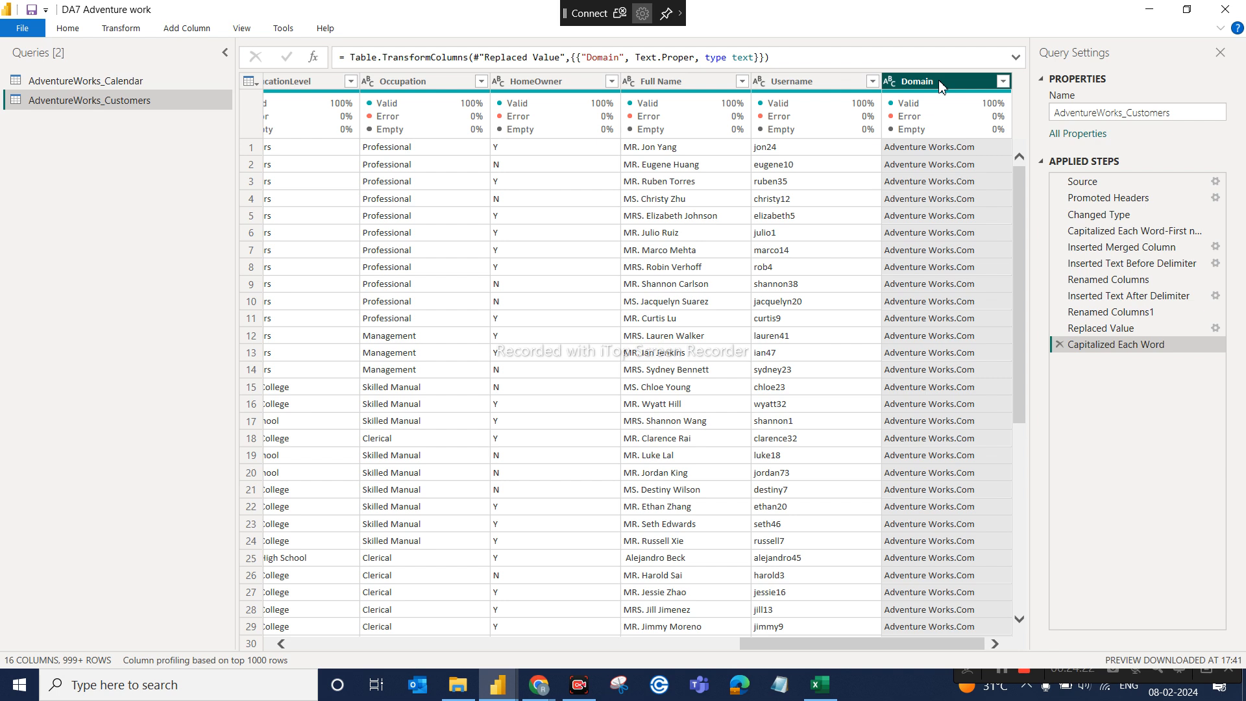
Switch to Excel to review the AdventureWorks_Customers tasks on the Applied Steps sheet, and check the BirthDate column's data type back in Power Query
{"action": "left_click", "coordinate": [819, 693]}
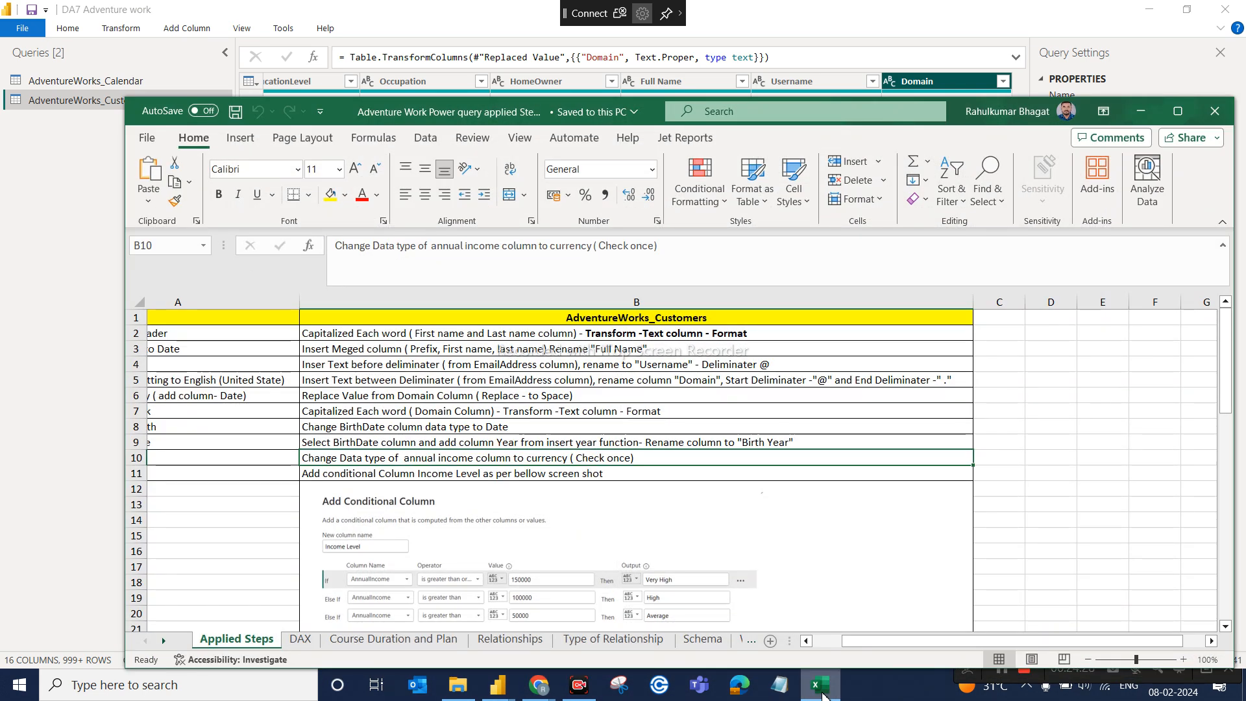
{"action": "scroll", "coordinate": [794, 543], "scroll_direction": "down", "scroll_amount": 1}
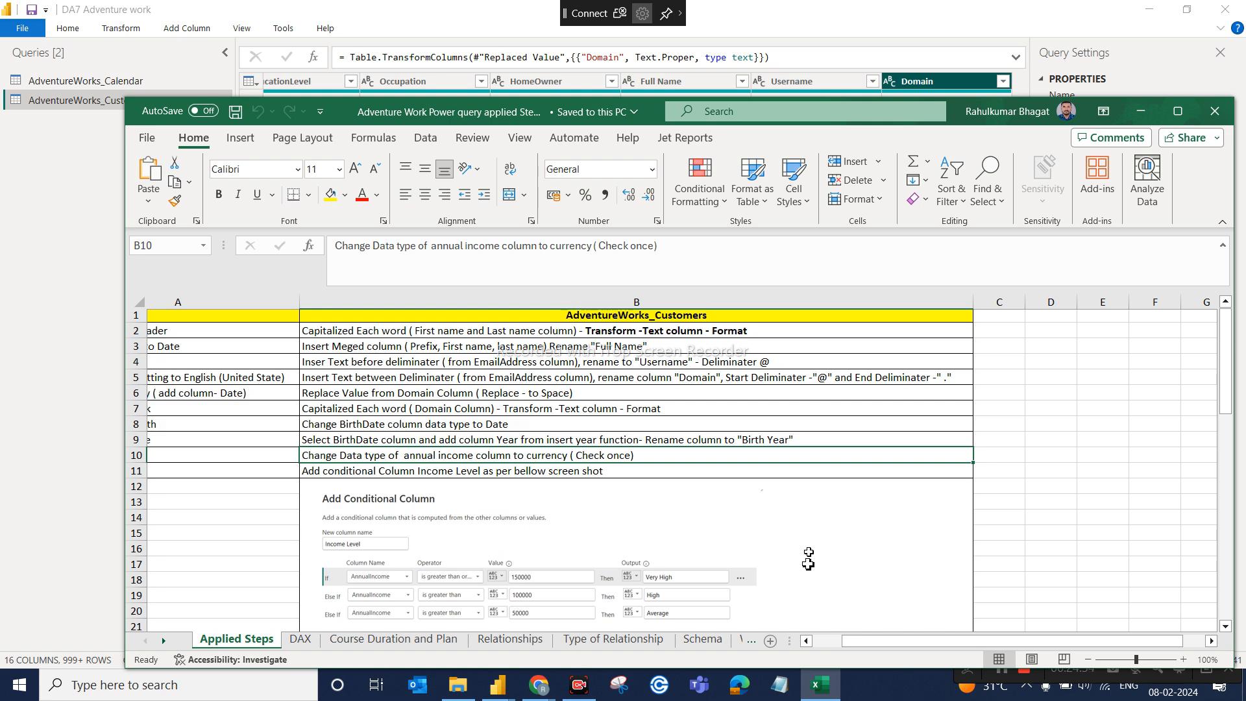
{"action": "scroll", "coordinate": [812, 519], "scroll_direction": "down", "scroll_amount": 2}
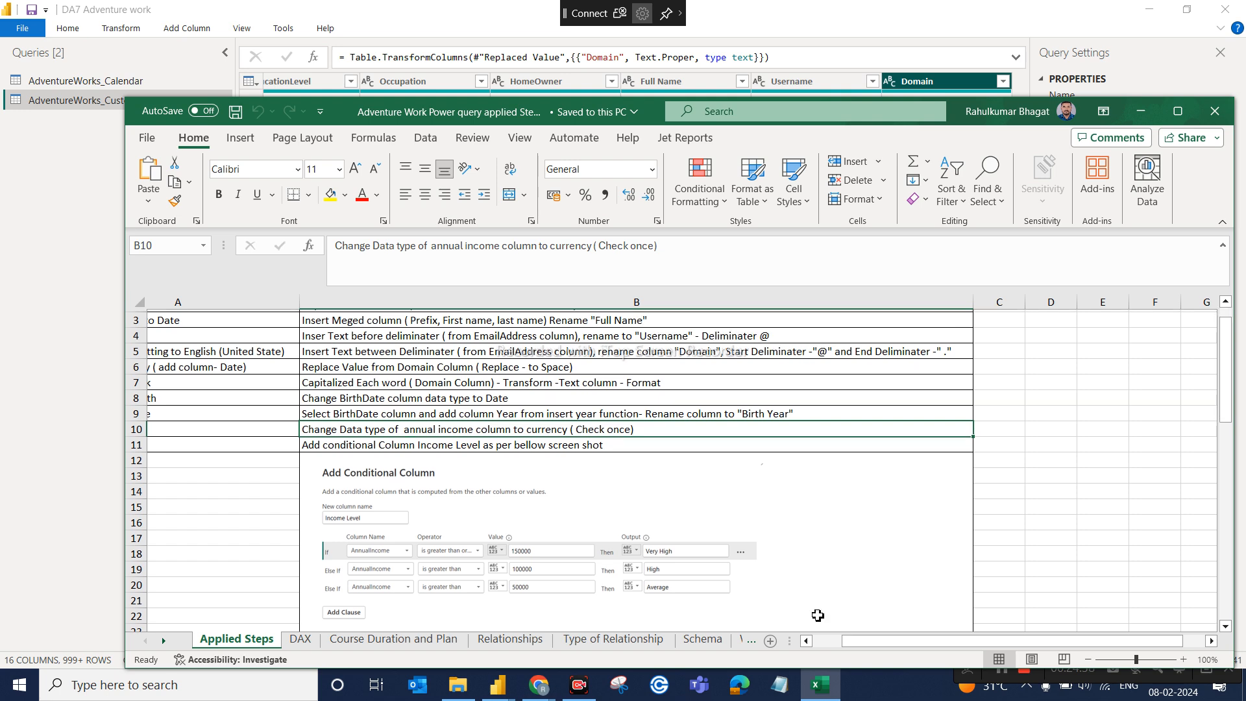
{"action": "left_click", "coordinate": [835, 694]}
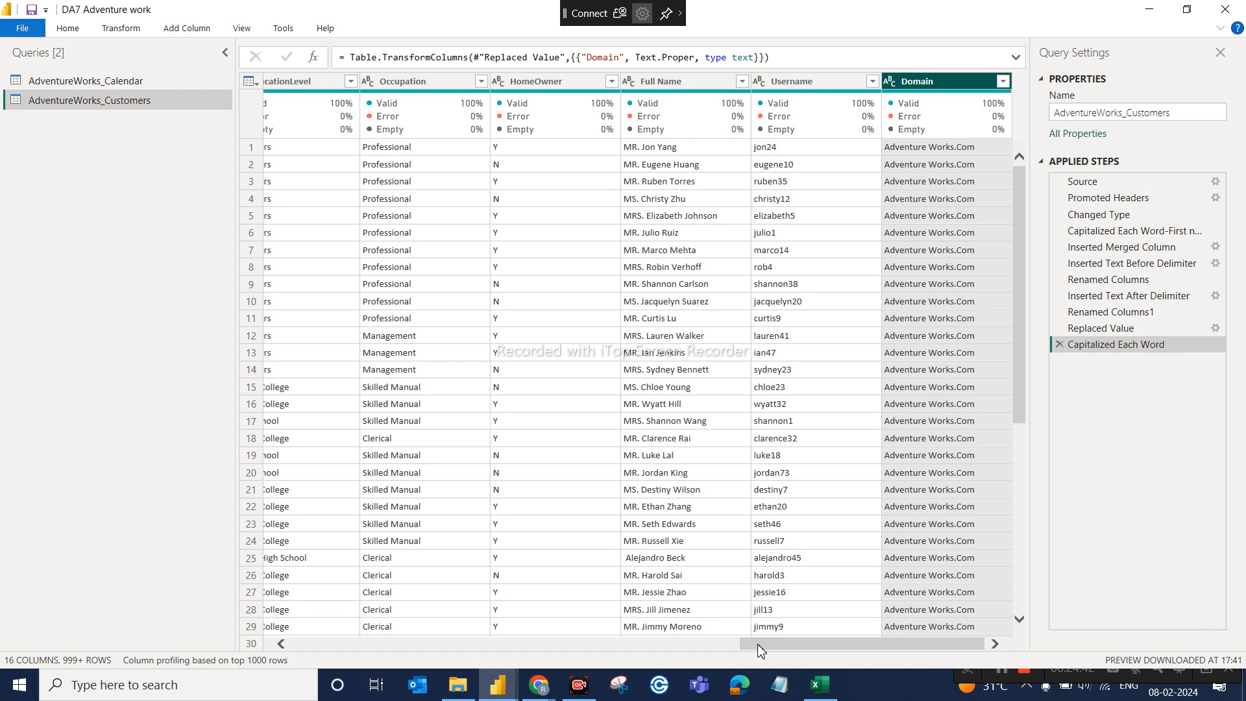
{"action": "left_click_drag", "start_coordinate": [757, 644], "coordinate": [412, 567]}
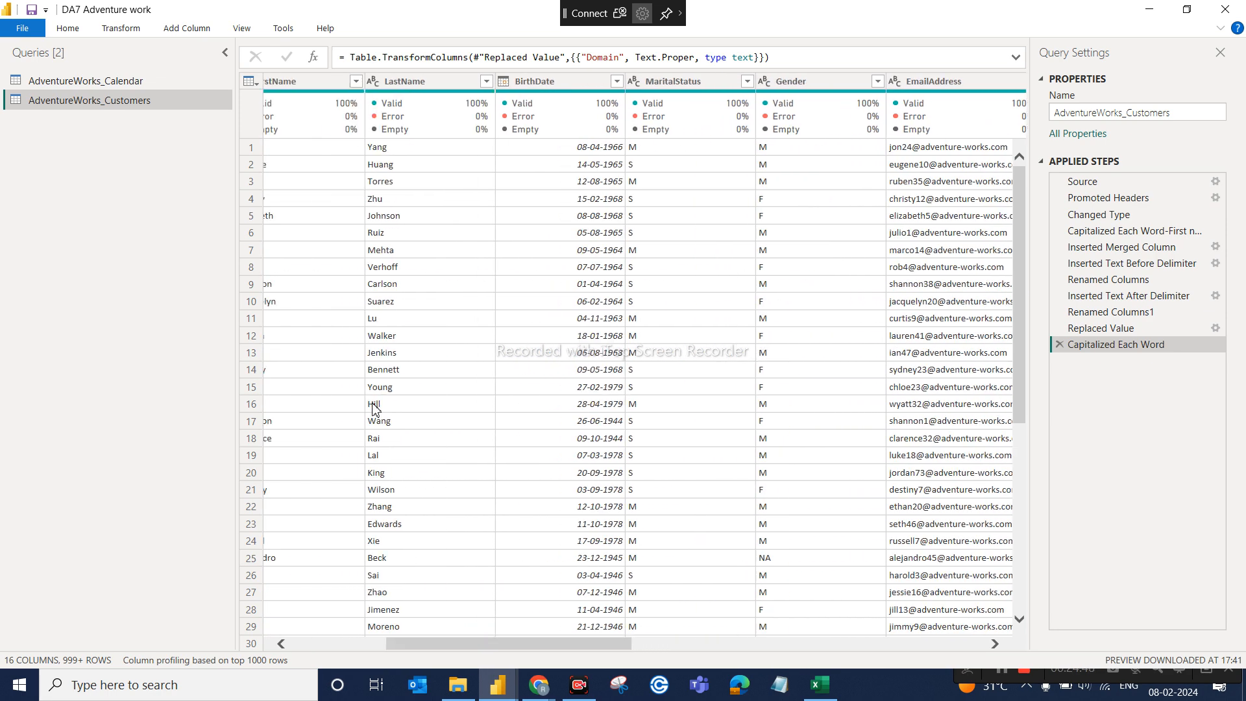
{"action": "left_click", "coordinate": [536, 90]}
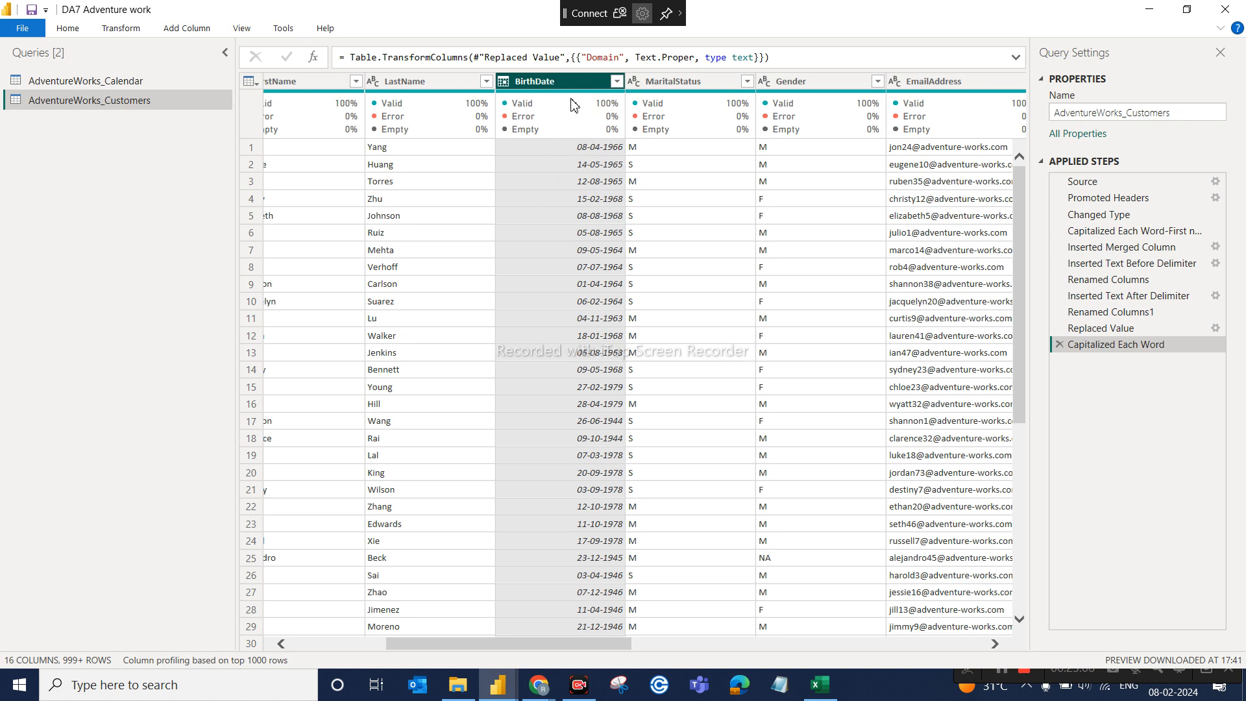
{"action": "mouse_move", "coordinate": [573, 103]}
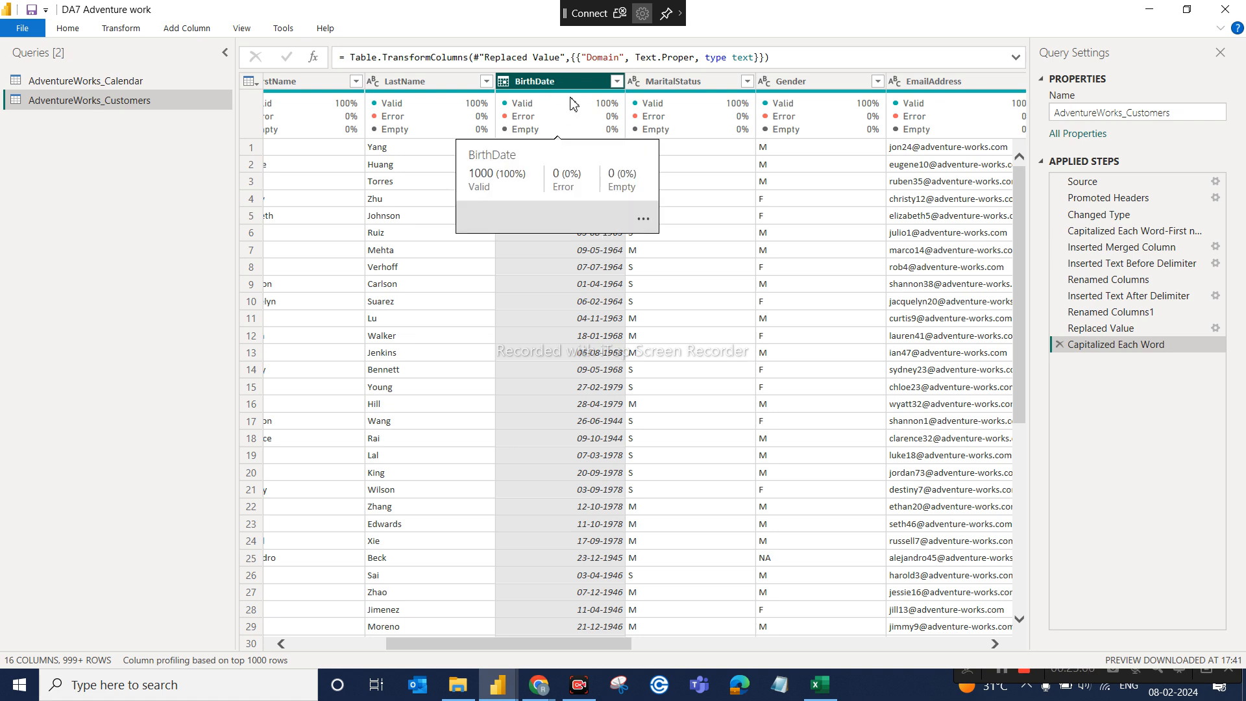
{"action": "left_click", "coordinate": [504, 81]}
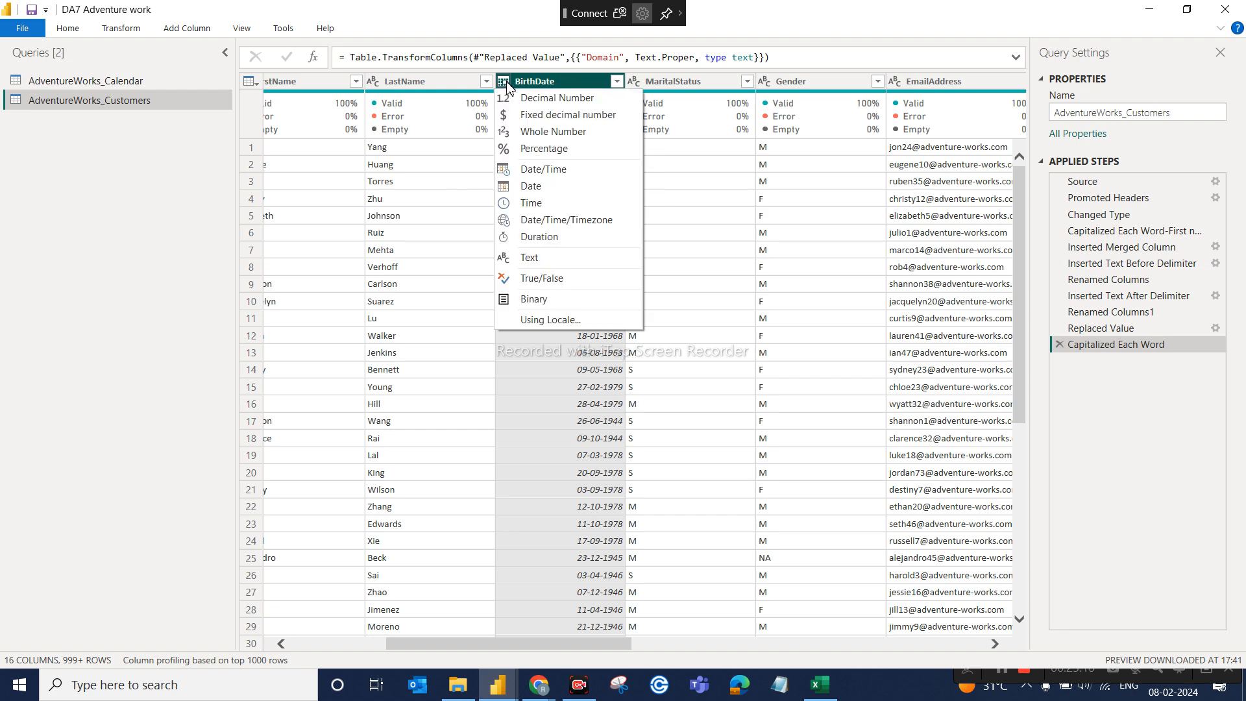
{"action": "left_click", "coordinate": [586, 85]}
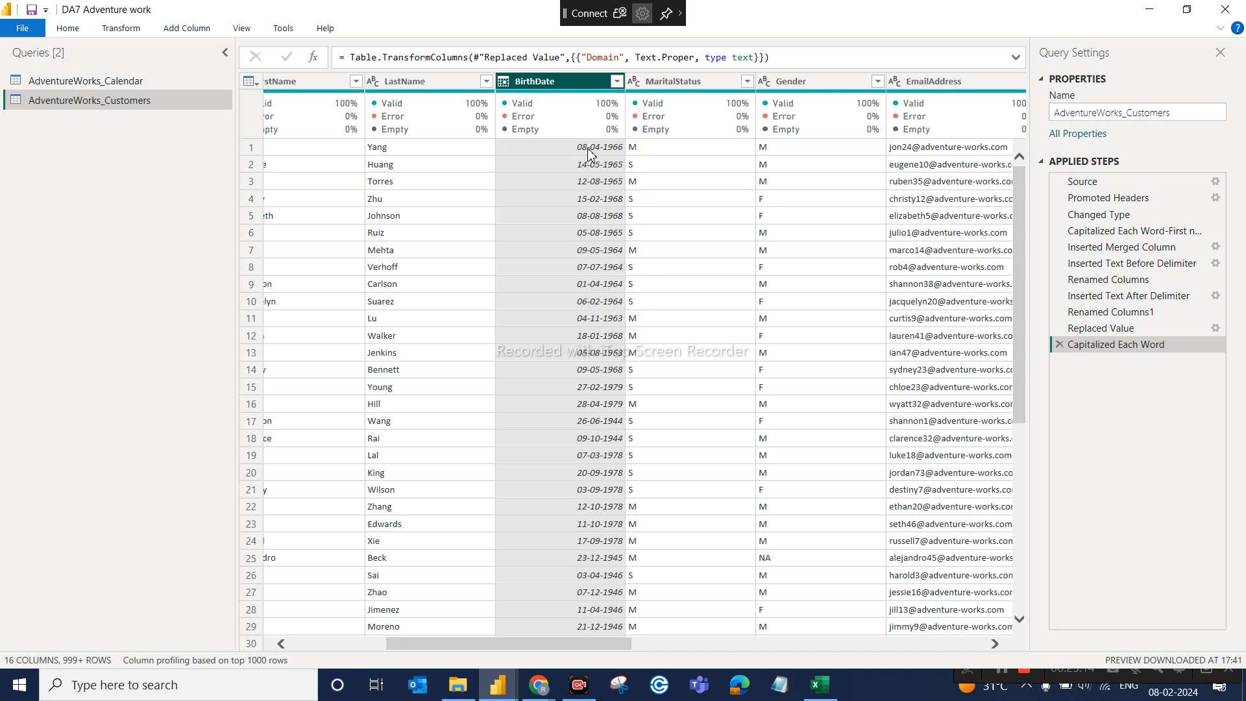
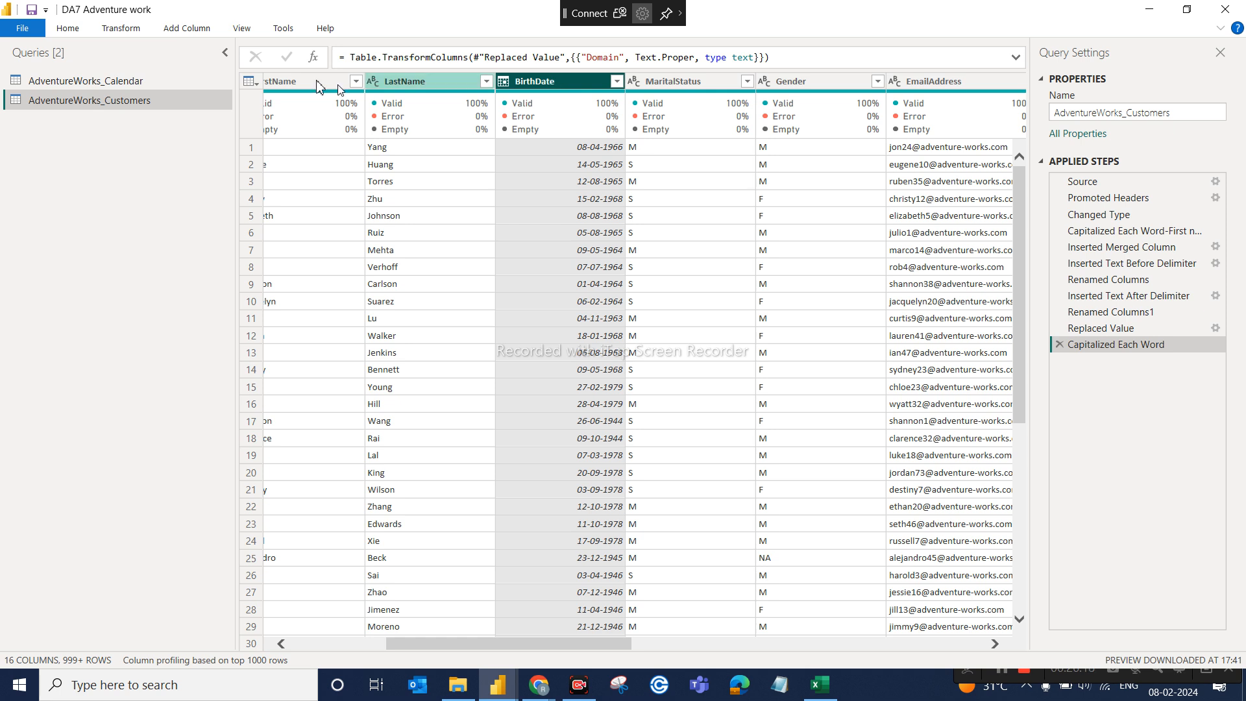
Add an Age column calculated from the BirthDate column and change its data type to Whole Number
{"action": "mouse_move", "coordinate": [548, 117]}
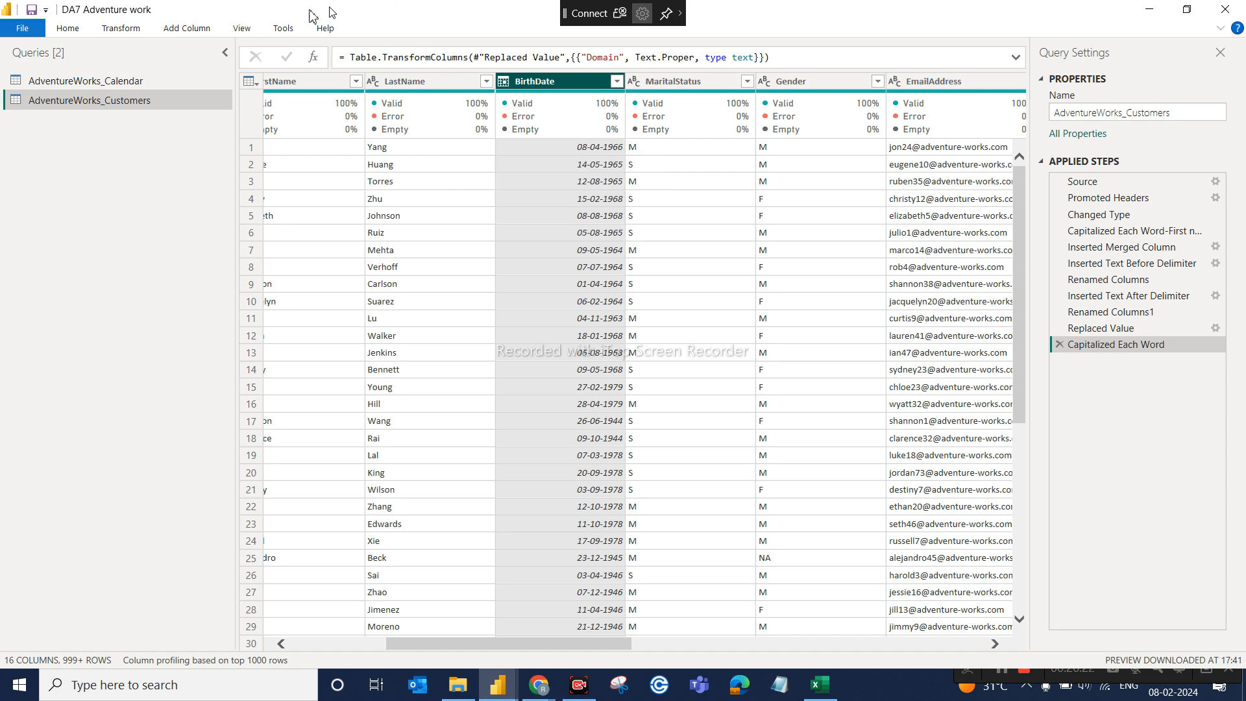
{"action": "left_click", "coordinate": [203, 35]}
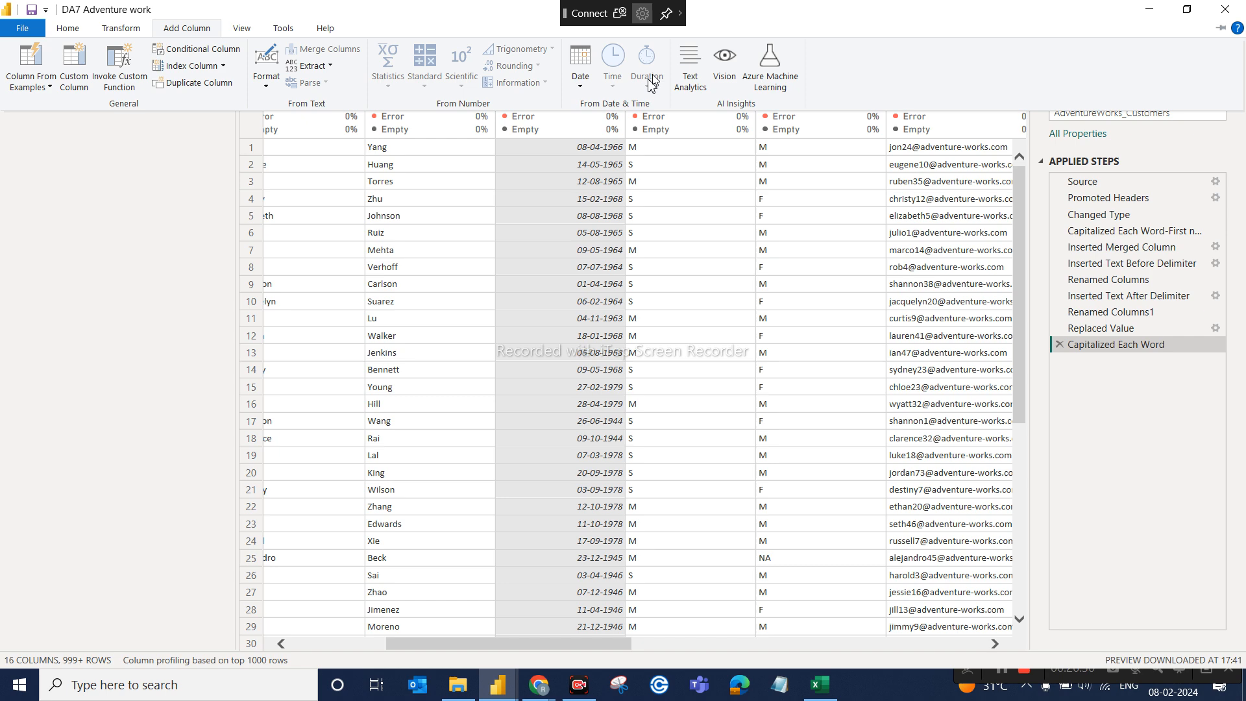
{"action": "left_click", "coordinate": [582, 92]}
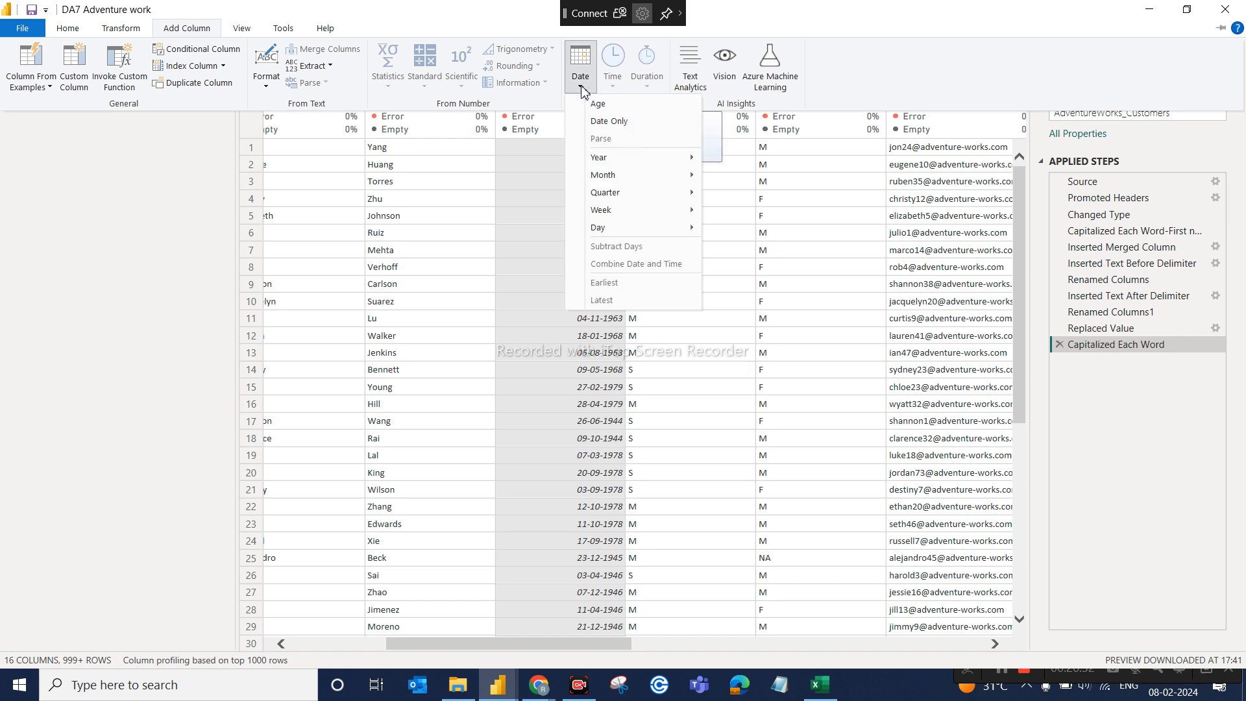
{"action": "left_click", "coordinate": [618, 109]}
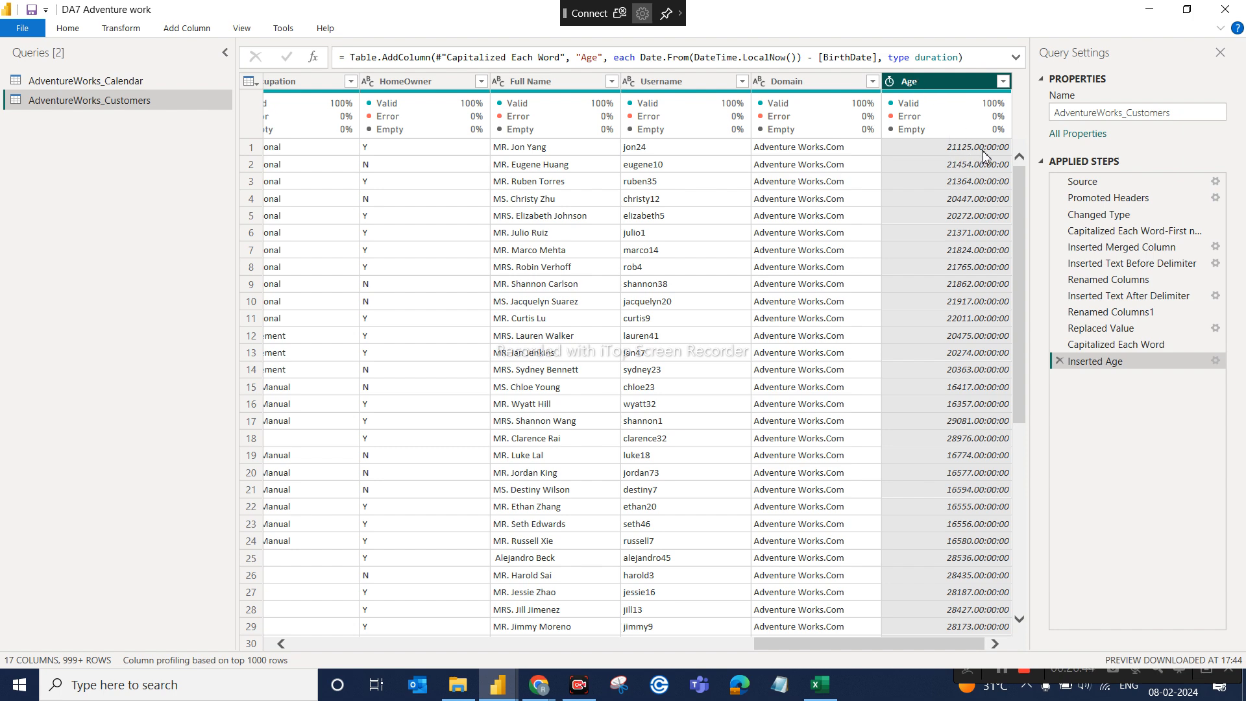
{"action": "left_click", "coordinate": [890, 82]}
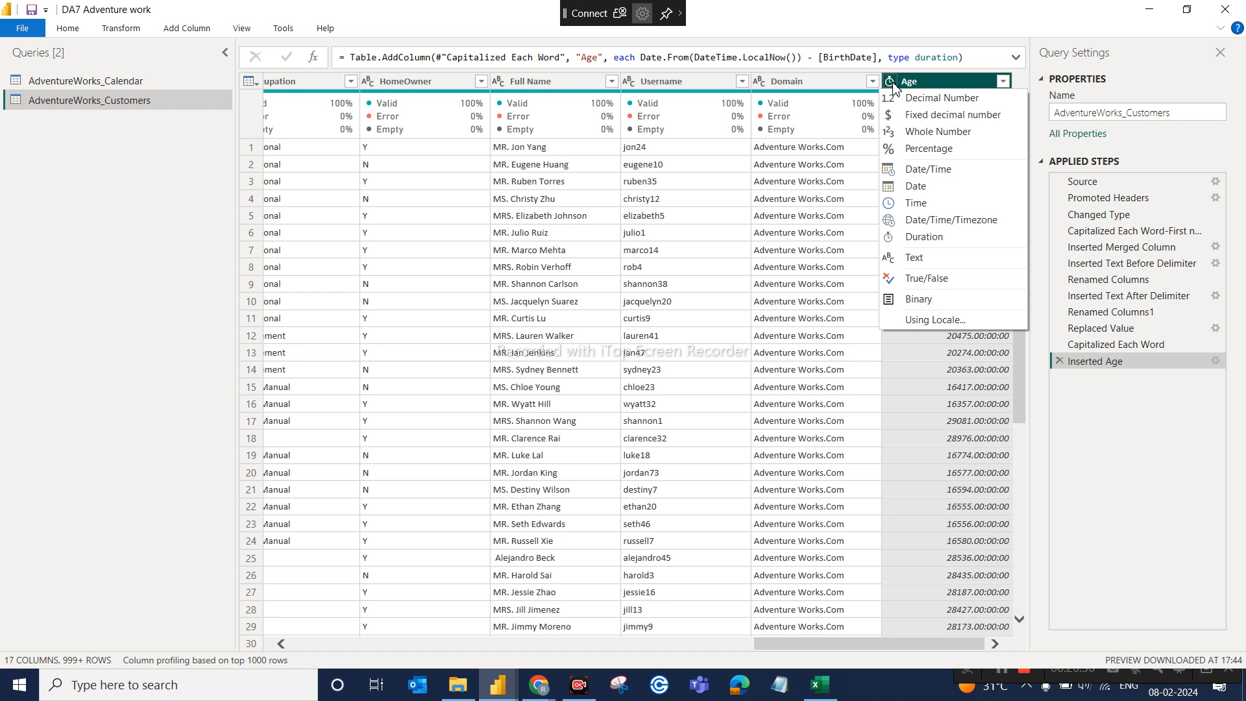
{"action": "left_click", "coordinate": [932, 138]}
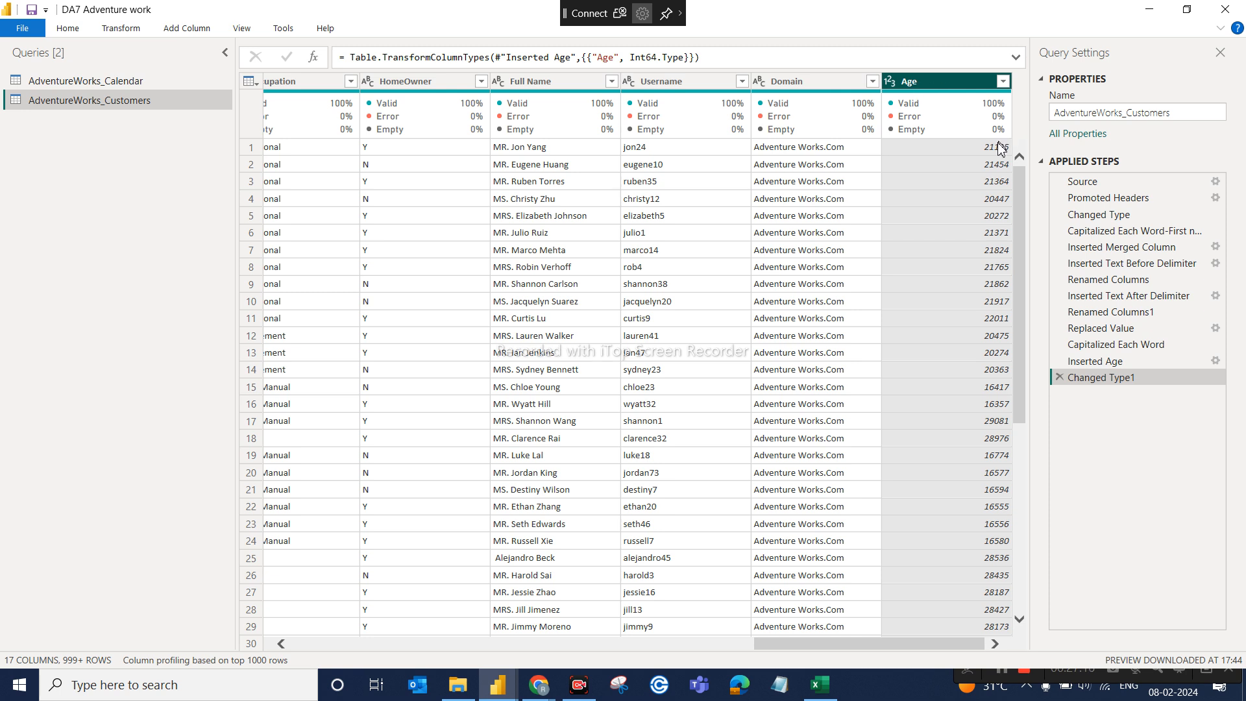
Rename the Age column to "Age in Days"
{"action": "double_click", "coordinate": [942, 82]}
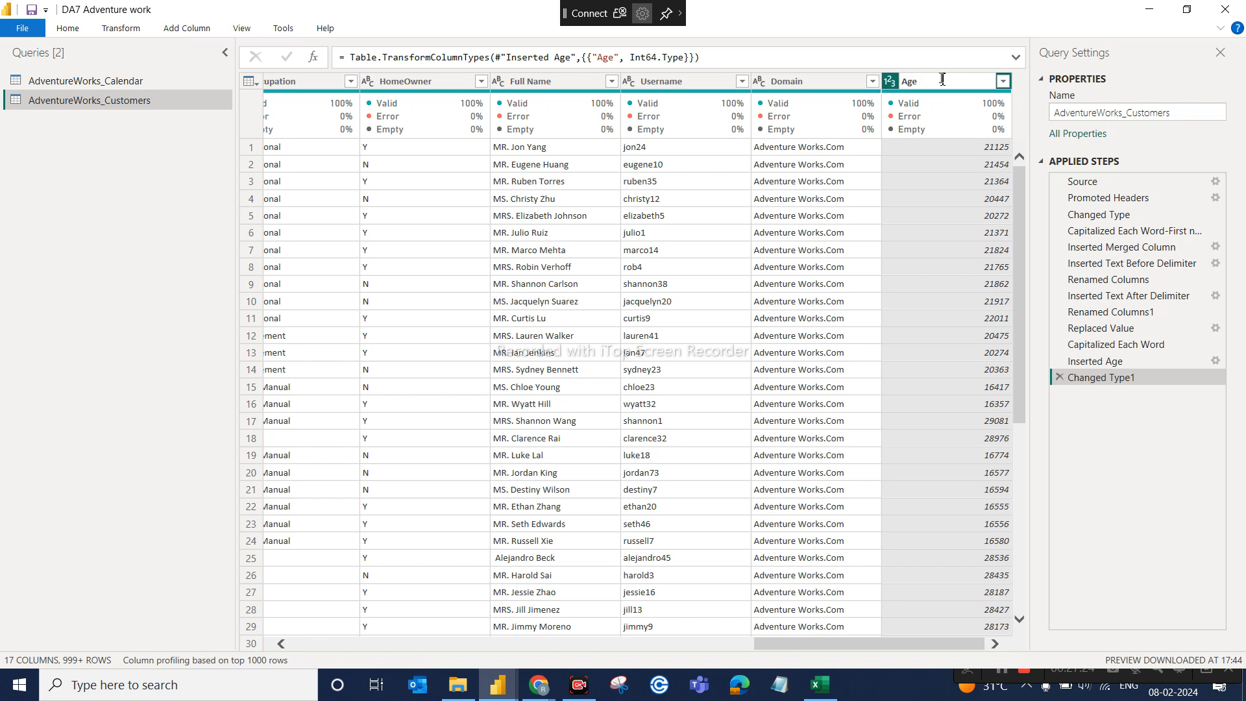
{"action": "type", "text": "in Days"}
{"action": "key", "text": "Return"}
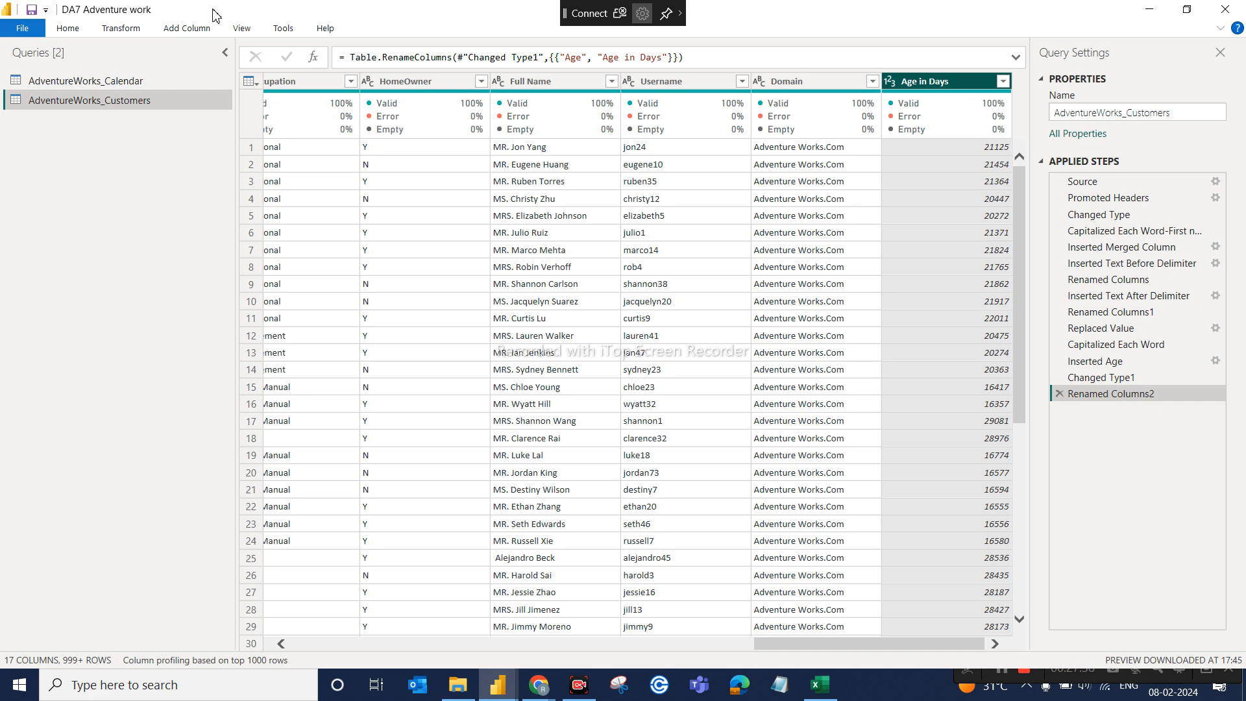
Start a new custom column and name it "Days In Years"
{"action": "left_click", "coordinate": [186, 30]}
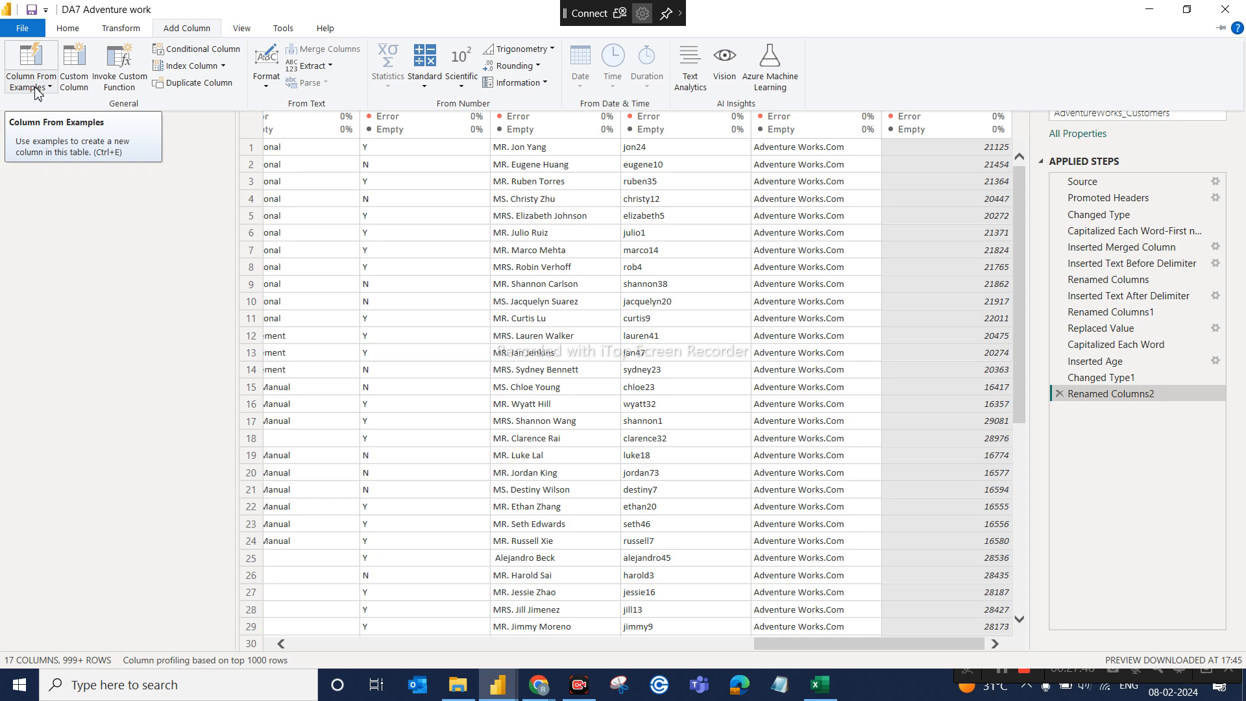
{"action": "left_click", "coordinate": [71, 83]}
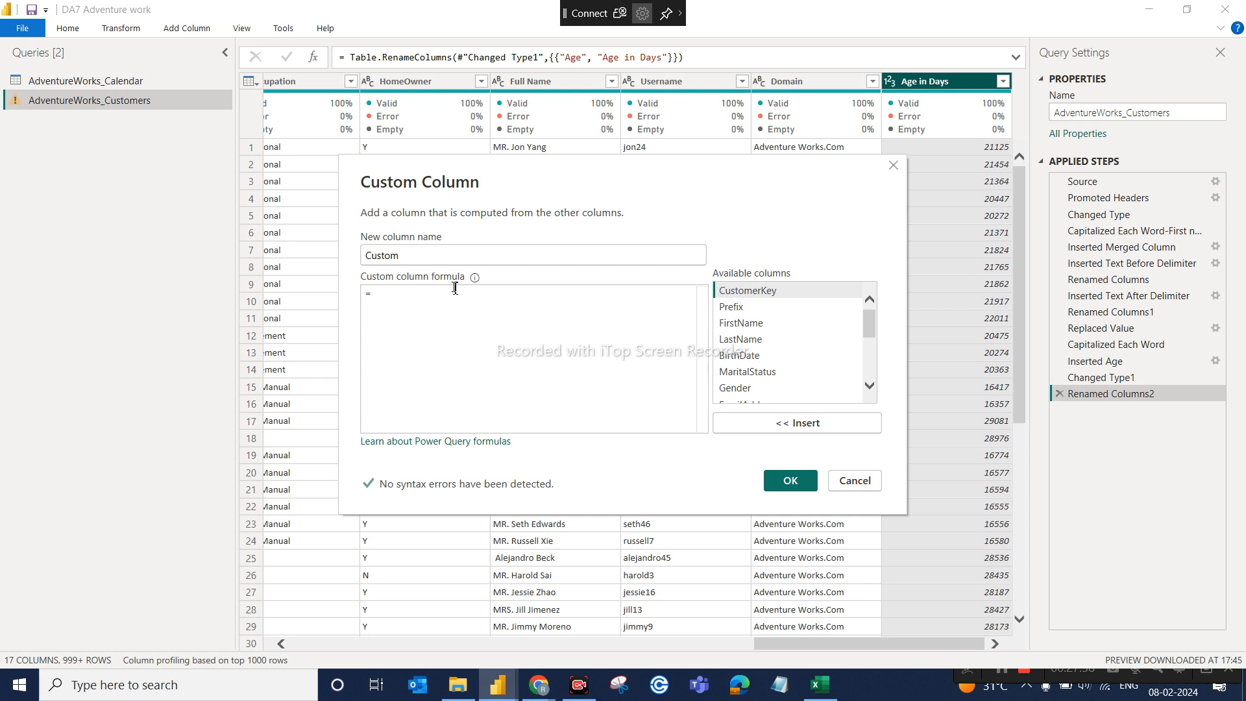
{"action": "double_click", "coordinate": [405, 254]}
{"action": "key", "text": "BackSpace"}
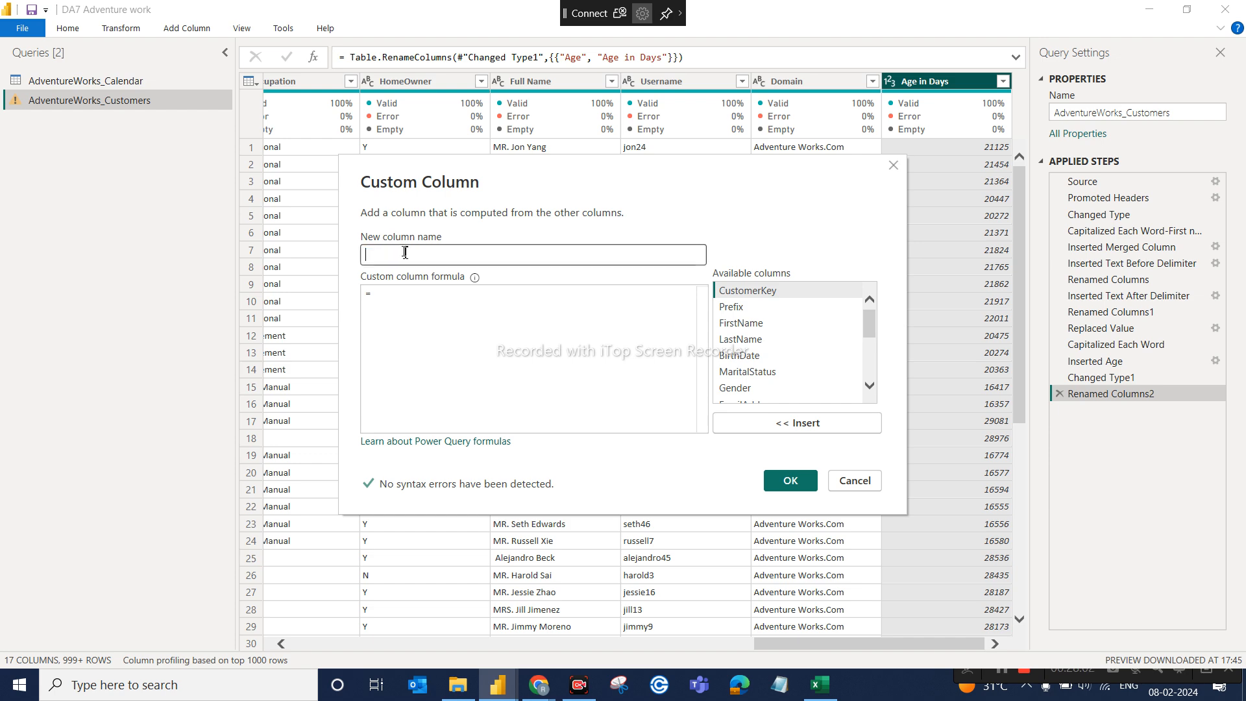
{"action": "type", "text": "D"}
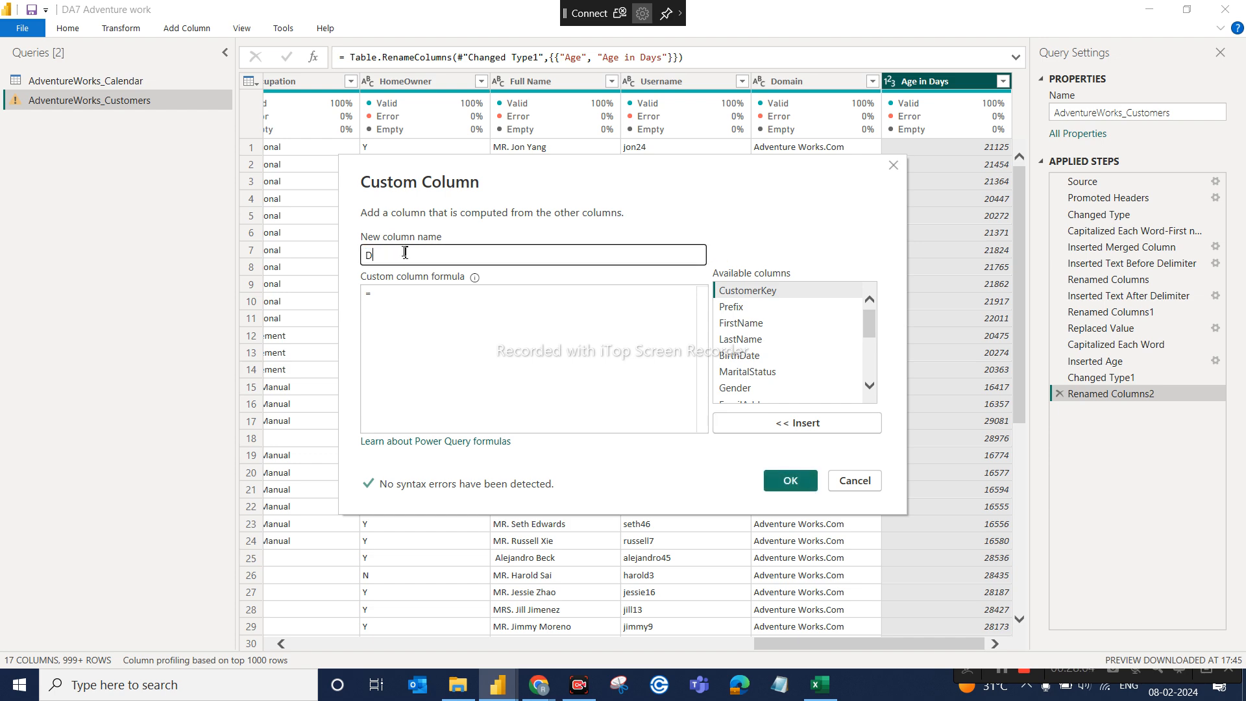
{"action": "type", "text": "ays In"}
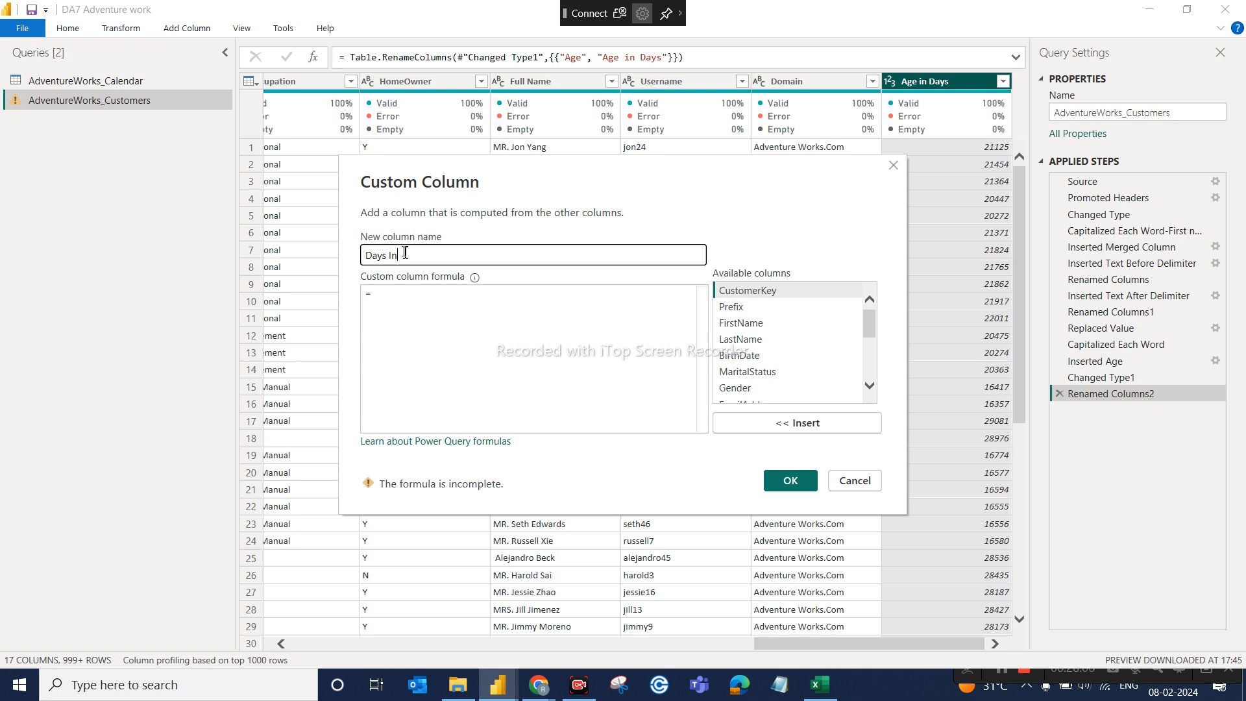
{"action": "type", "text": " Years"}
Set the custom column's formula to [Age in Days]/365 and add the column to the table
{"action": "left_click", "coordinate": [381, 312]}
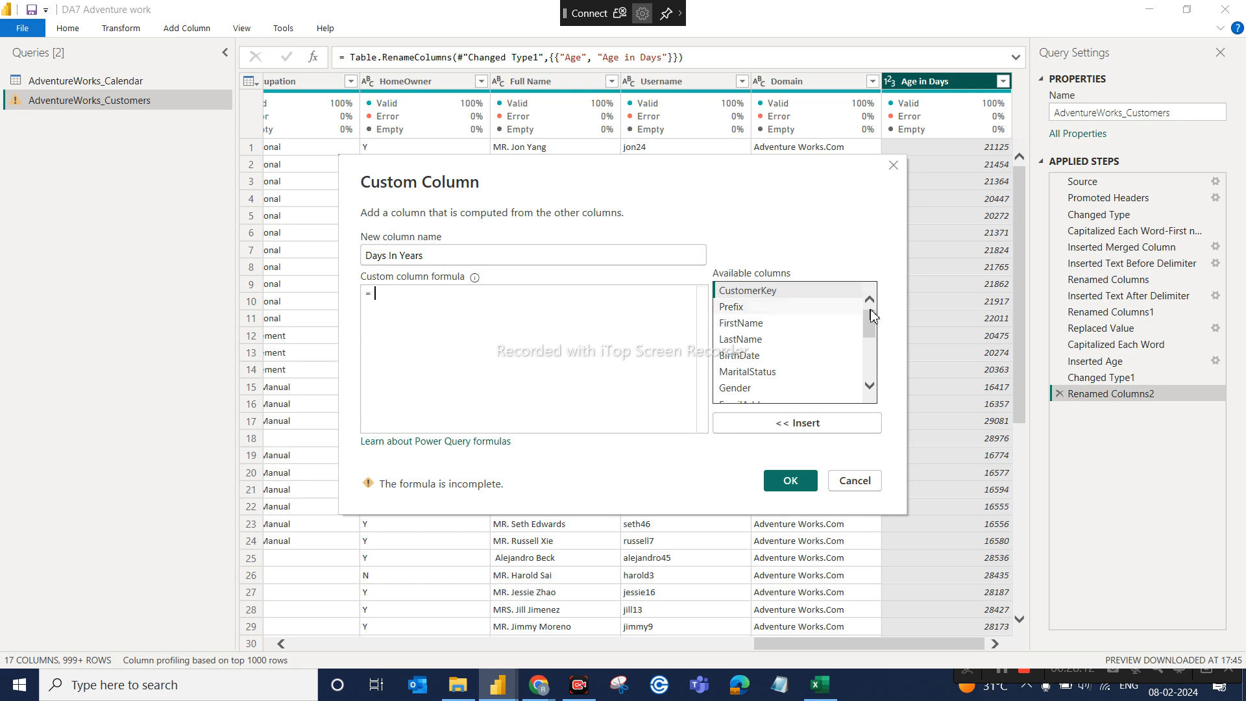
{"action": "left_click_drag", "start_coordinate": [870, 328], "coordinate": [876, 375]}
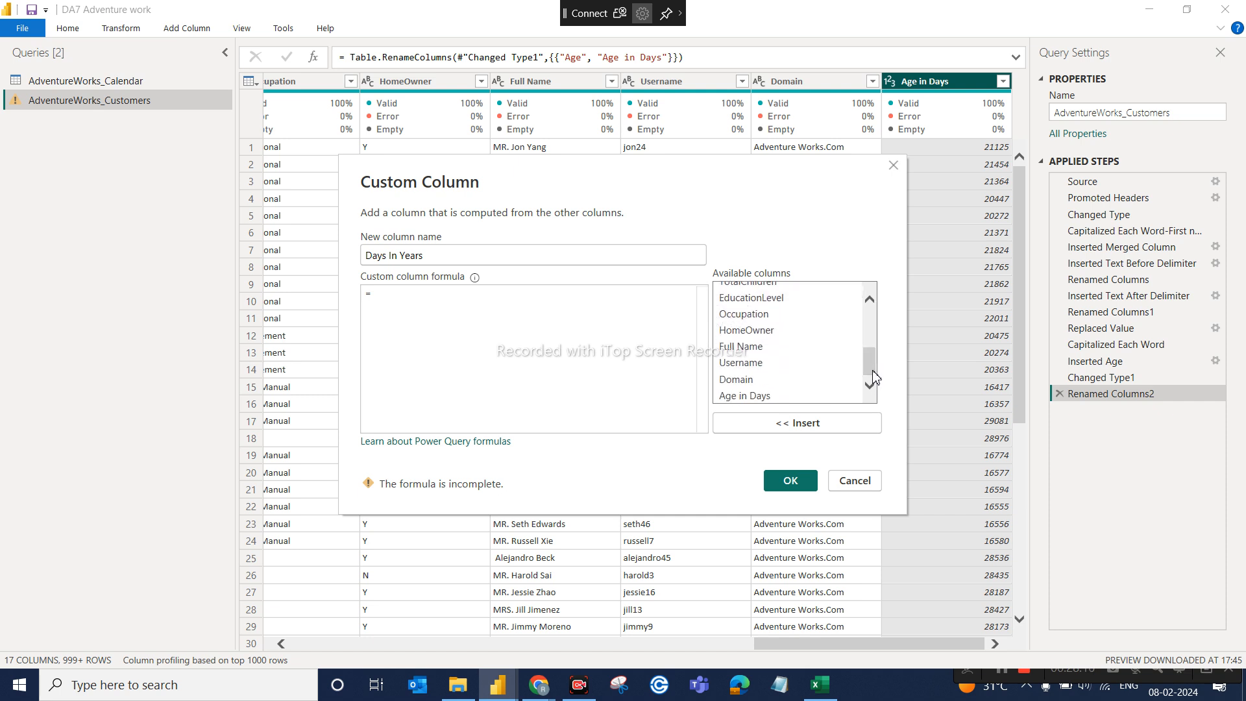
{"action": "left_click", "coordinate": [765, 397]}
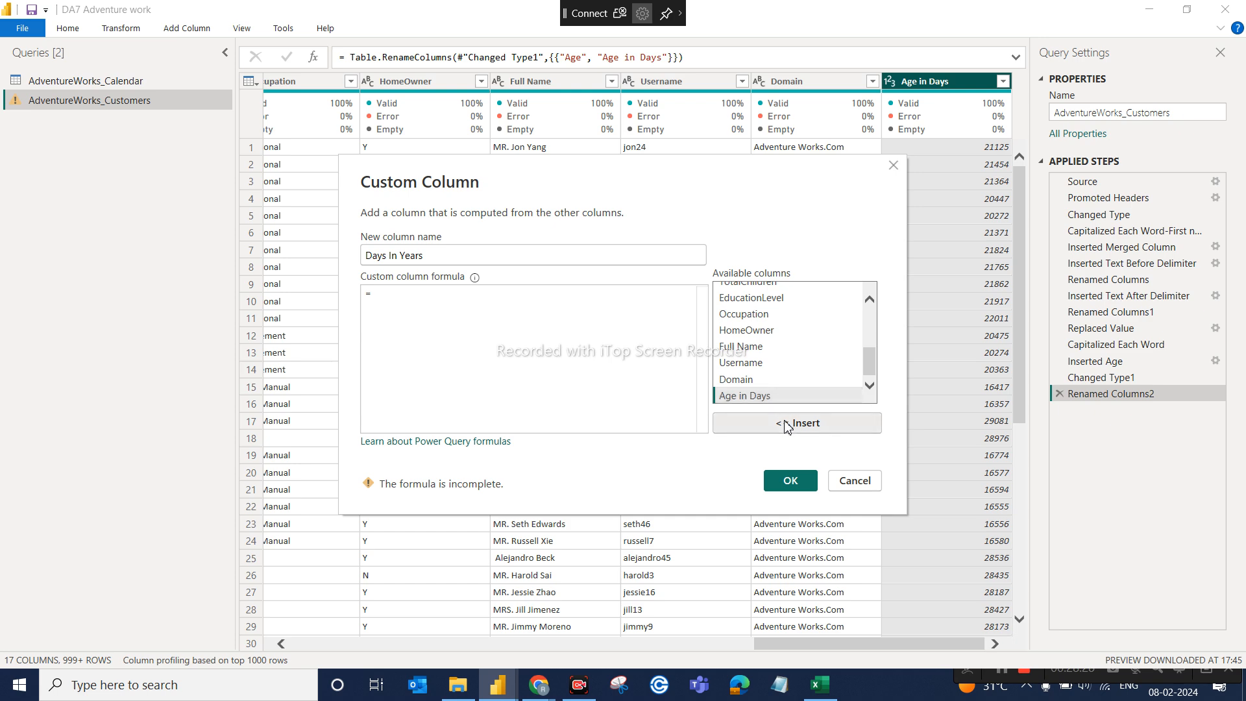
{"action": "left_click", "coordinate": [787, 425]}
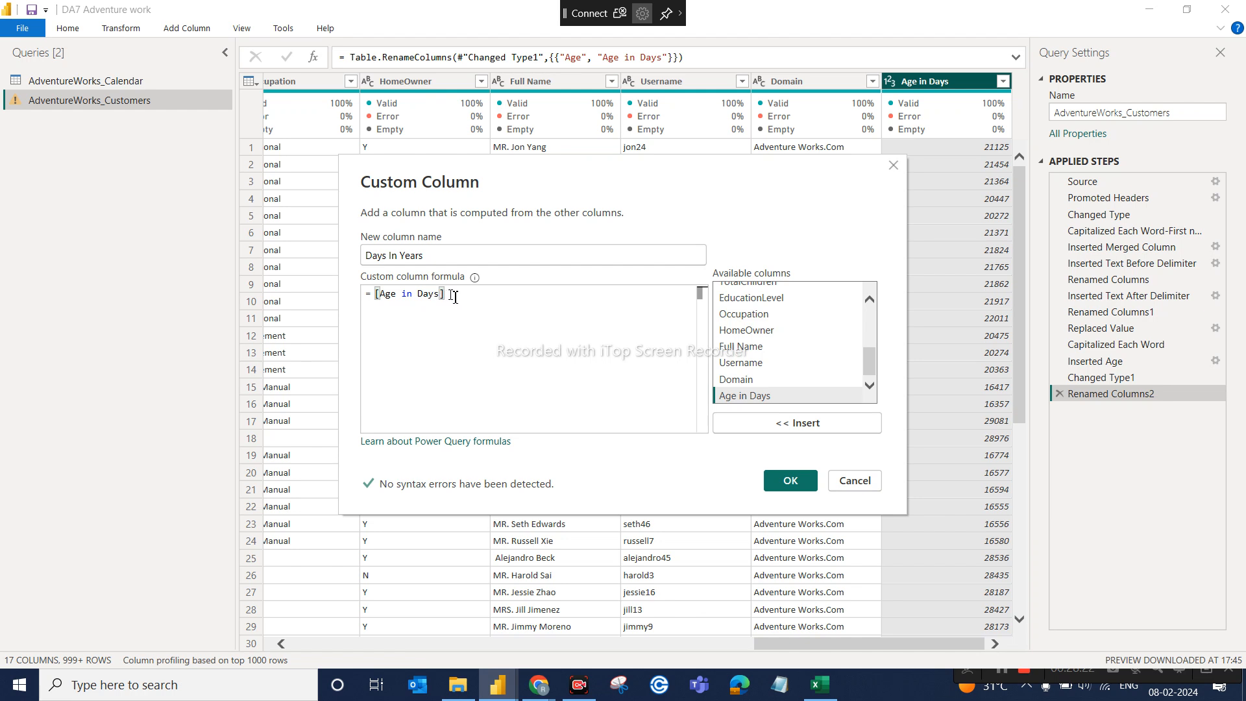
{"action": "type", "text": "/"}
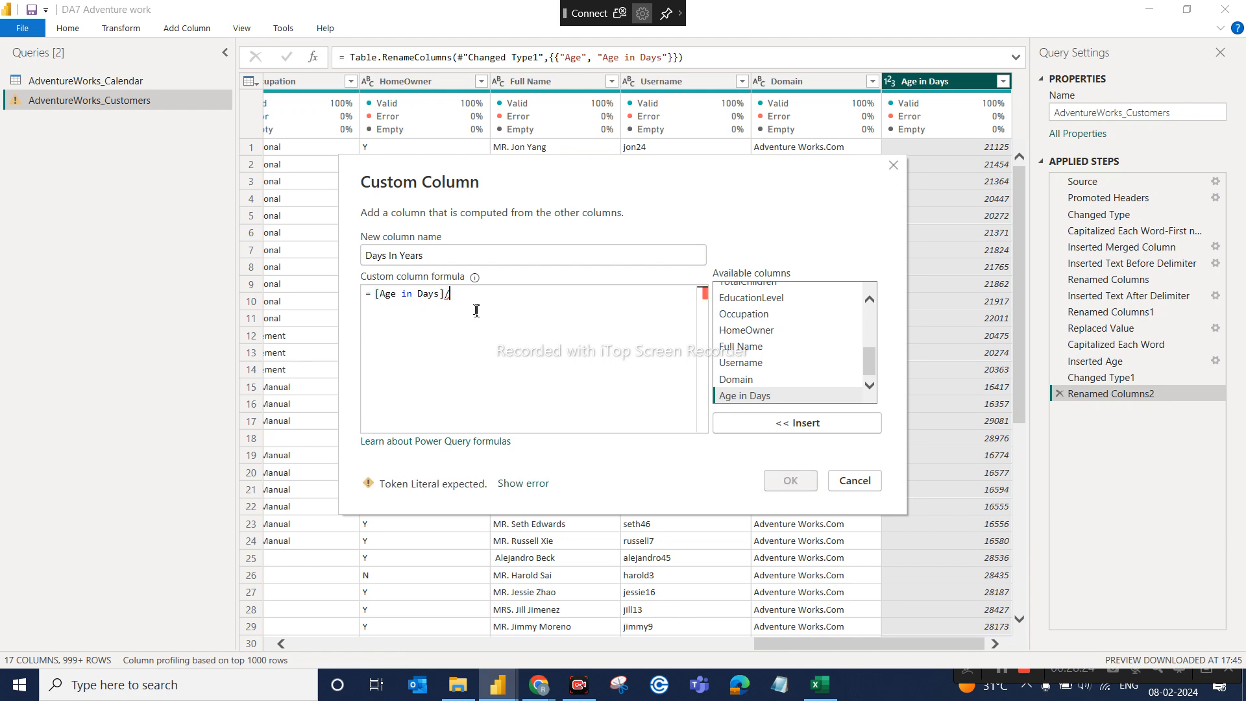
{"action": "type", "text": "365"}
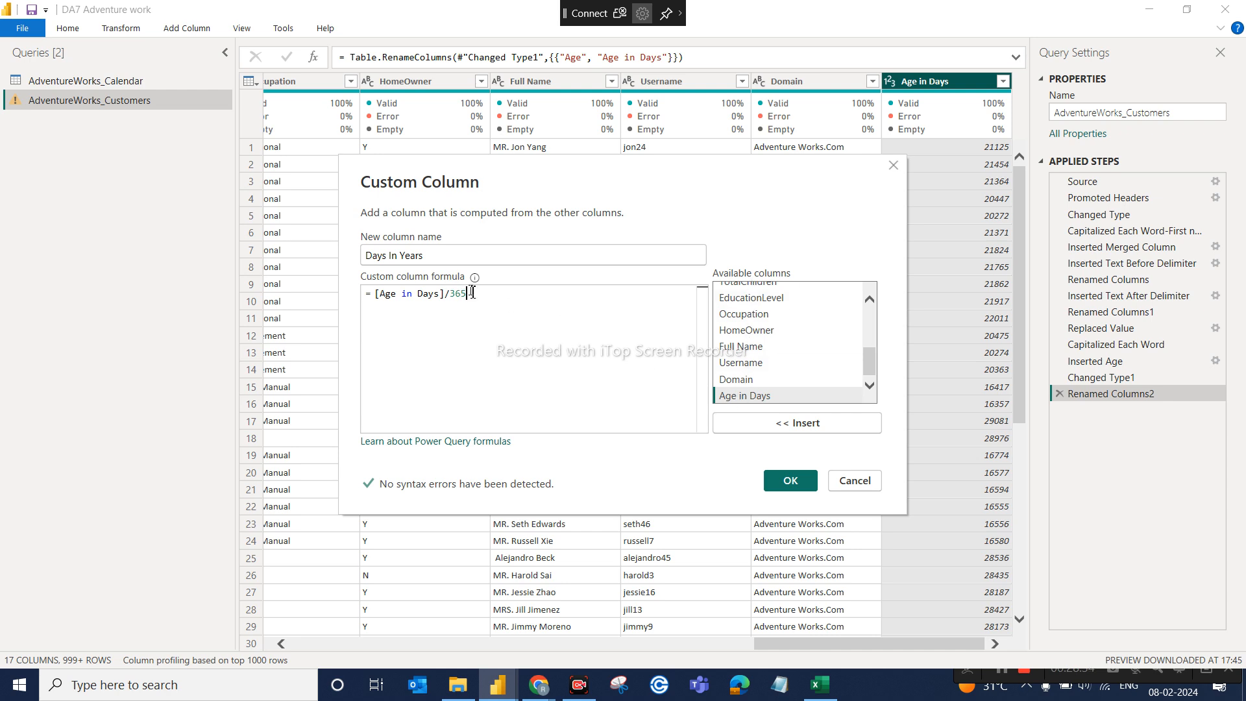
{"action": "left_click", "coordinate": [790, 482]}
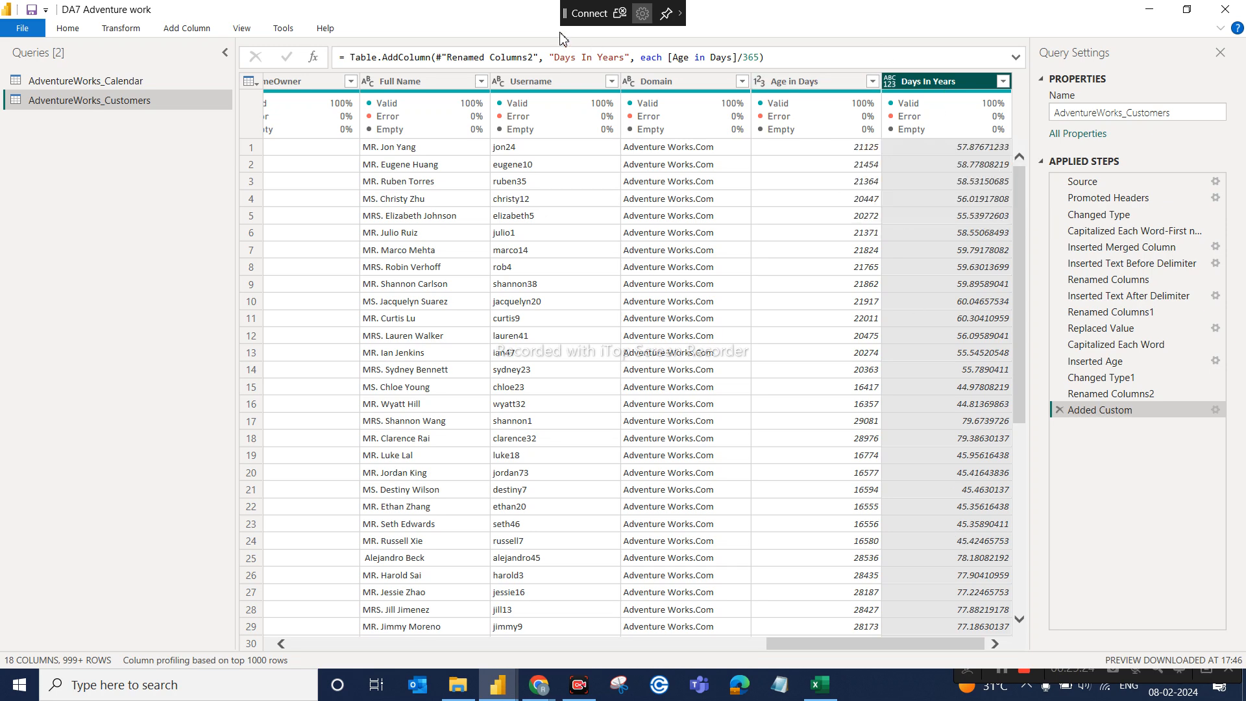
Round the Days In Years column to 2 decimal places
{"action": "left_click", "coordinate": [112, 29]}
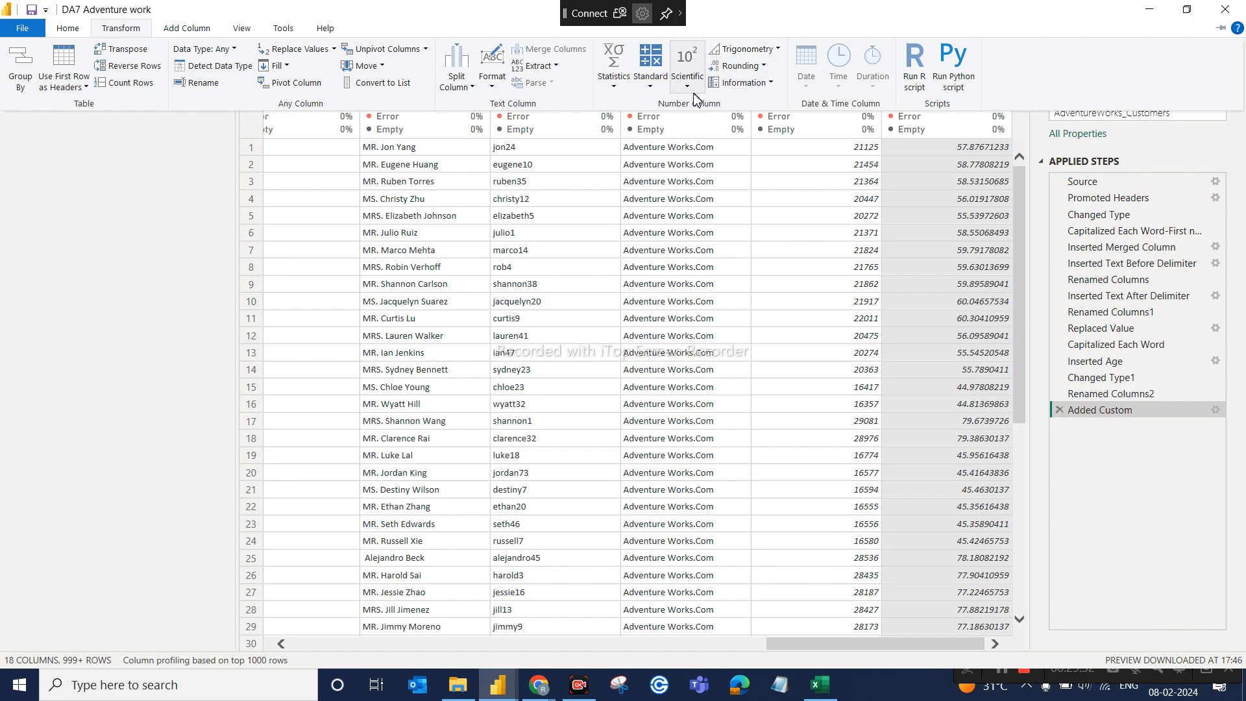
{"action": "left_click", "coordinate": [764, 66]}
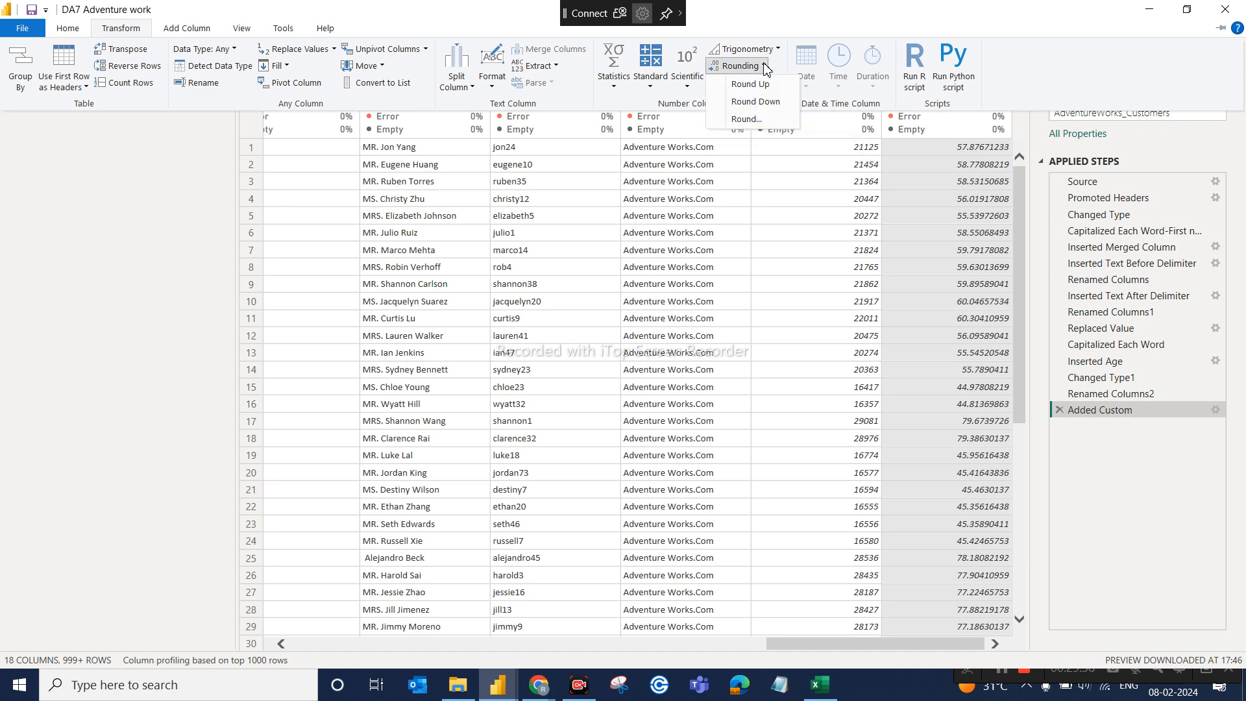
{"action": "left_click", "coordinate": [746, 119]}
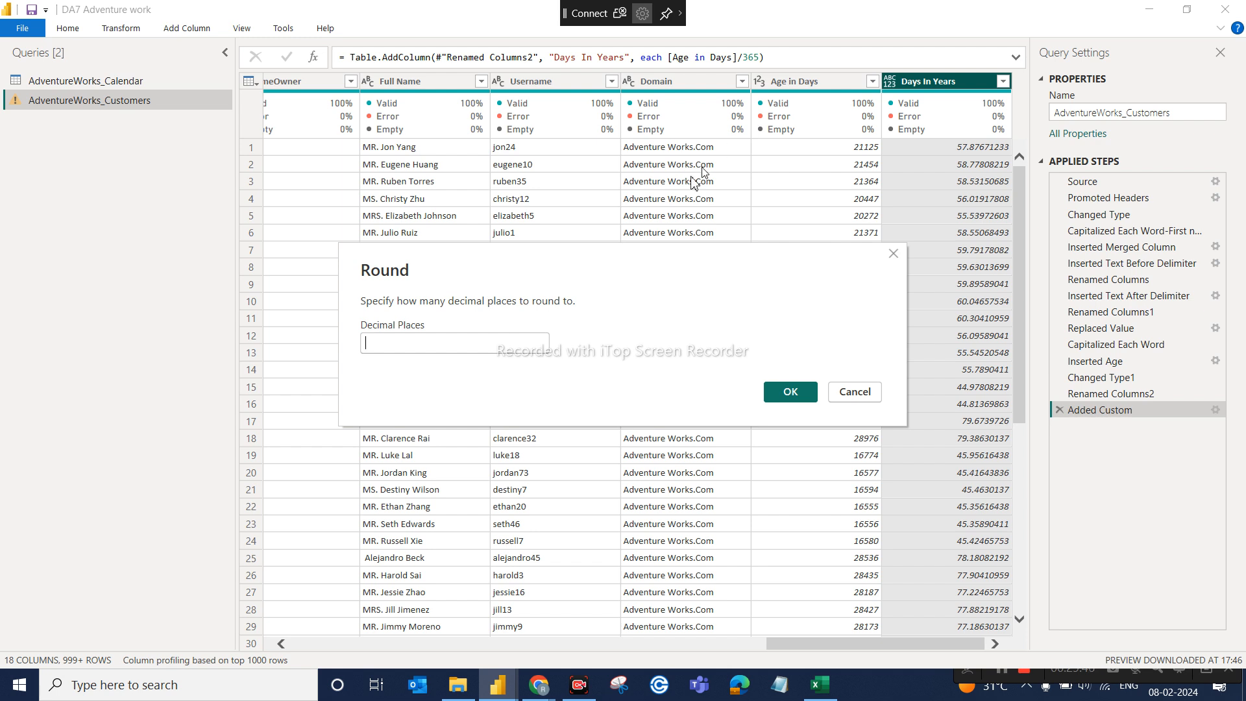
{"action": "left_click", "coordinate": [438, 338]}
{"action": "type", "text": "2"}
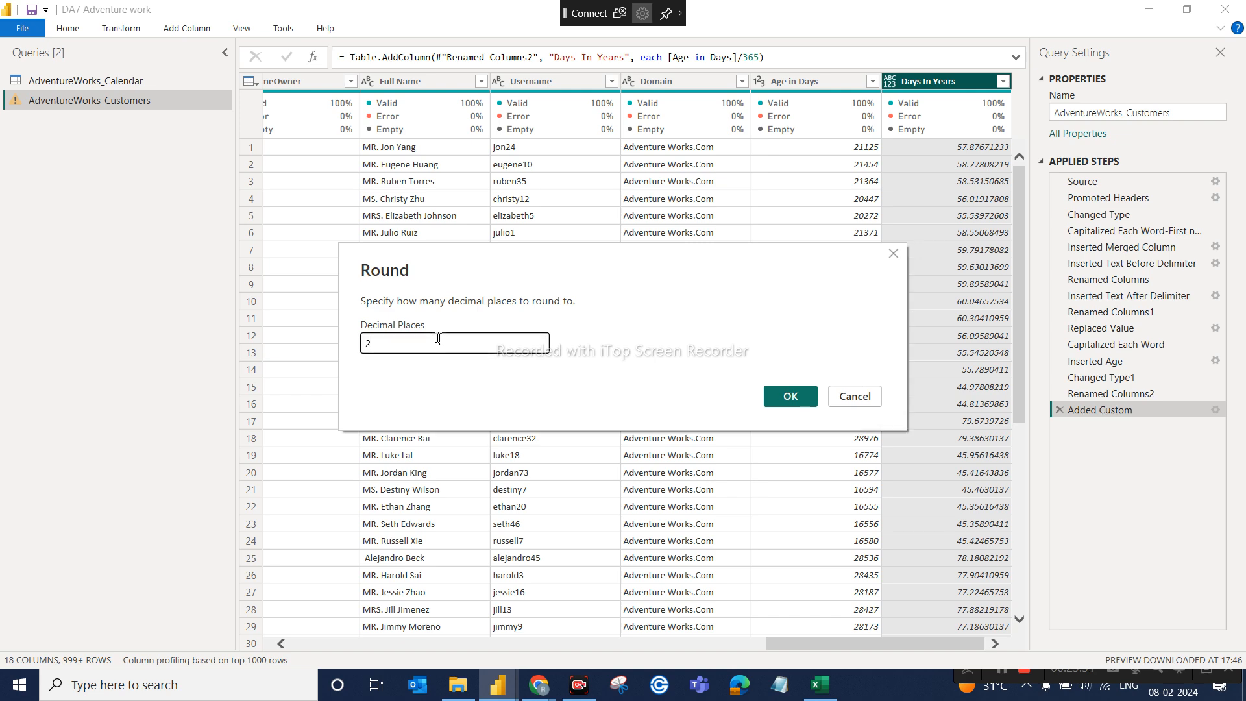
{"action": "left_click", "coordinate": [790, 395]}
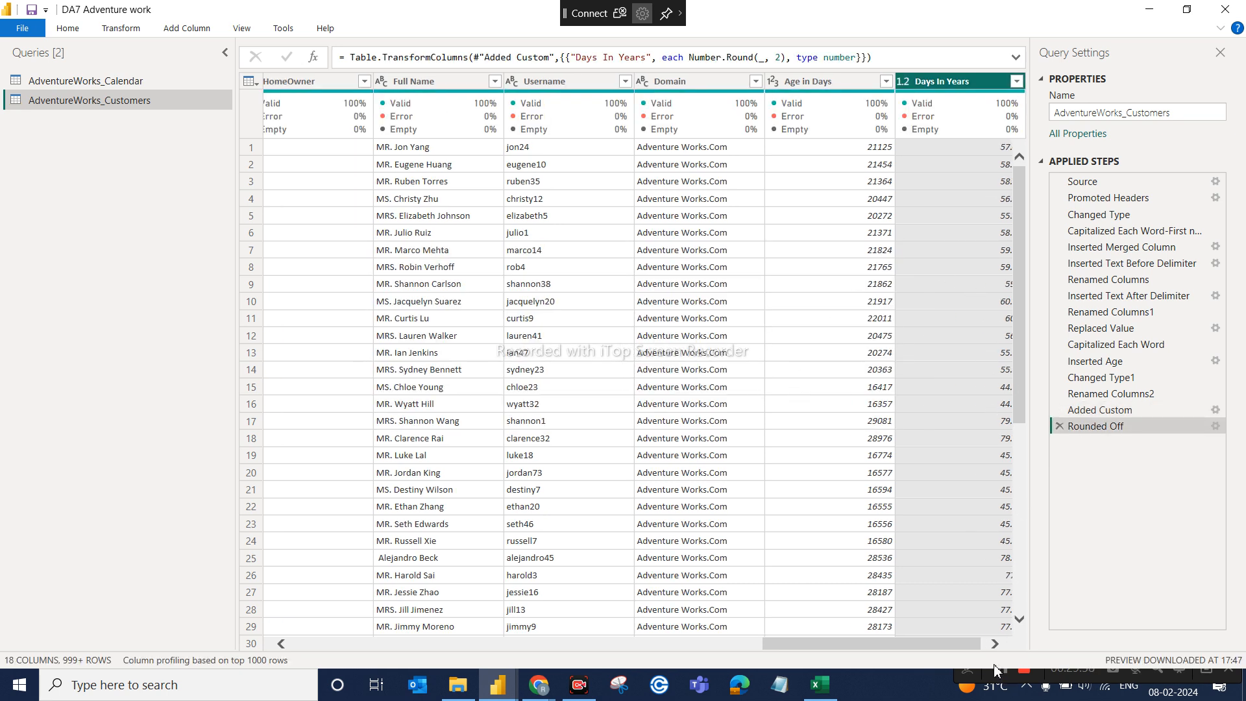
Try Round Up on the Days In Years column and delete the Rounded Up applied step
{"action": "left_click", "coordinate": [997, 644]}
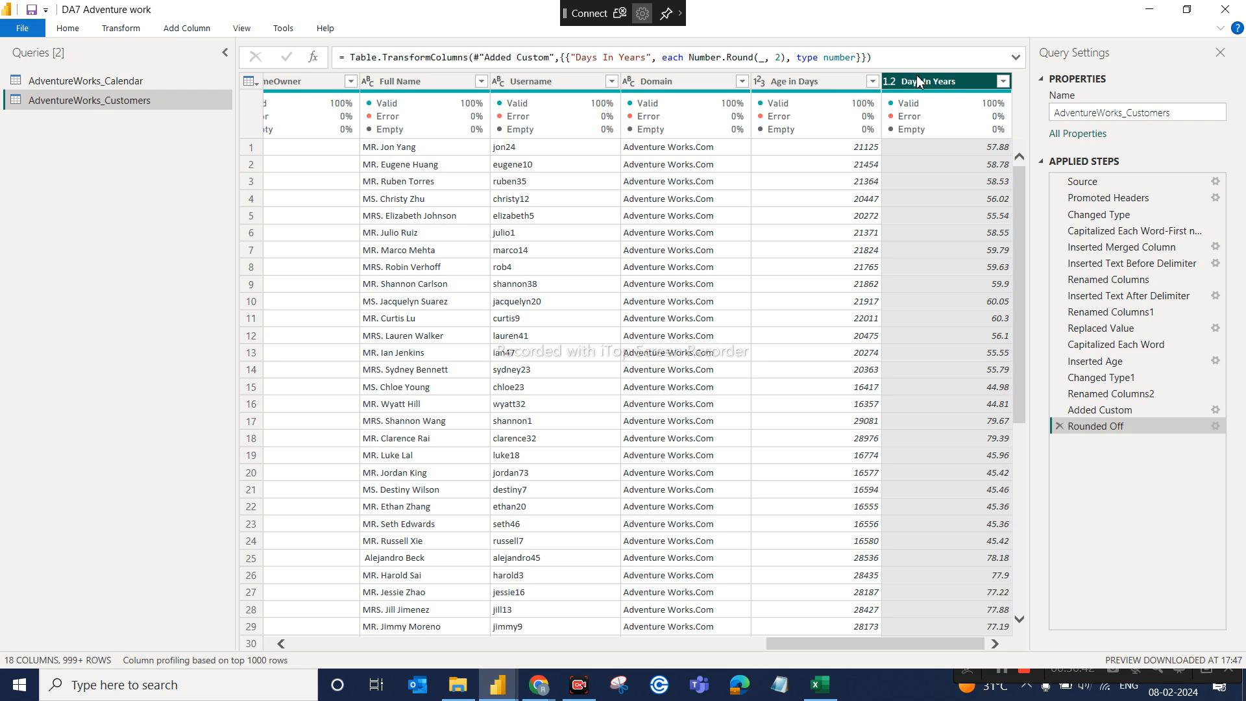
{"action": "left_click", "coordinate": [129, 33]}
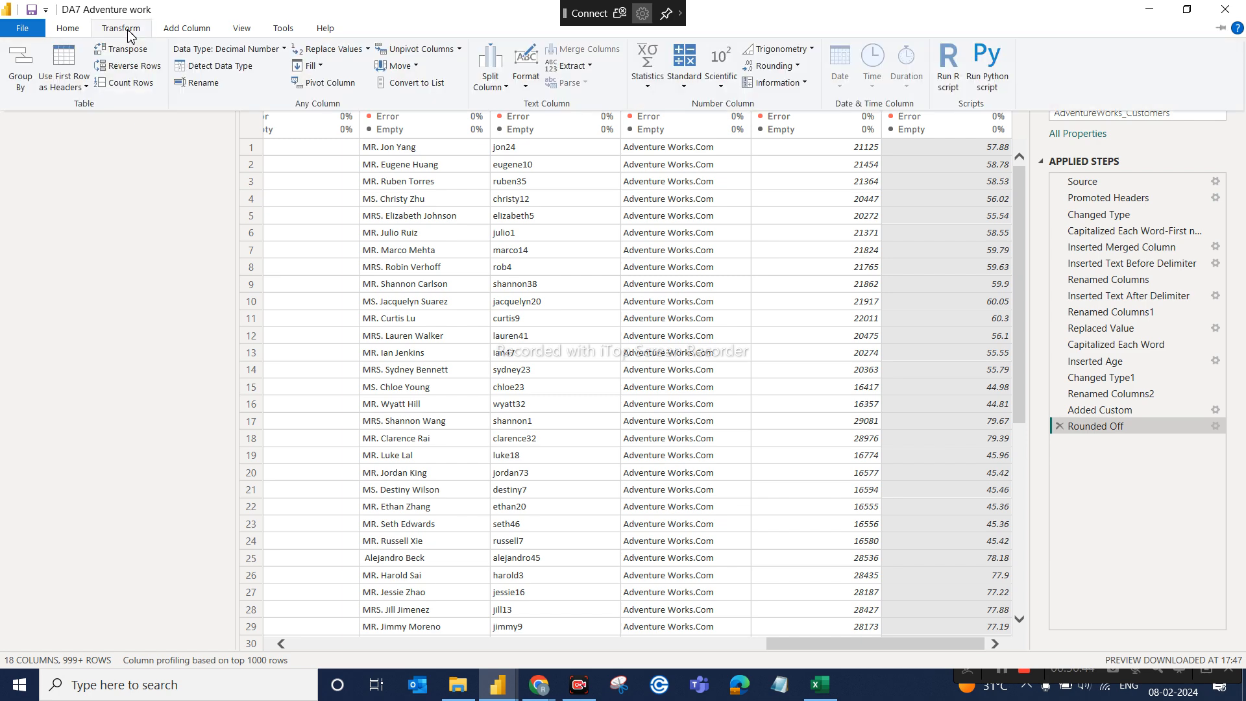
{"action": "left_click", "coordinate": [799, 66]}
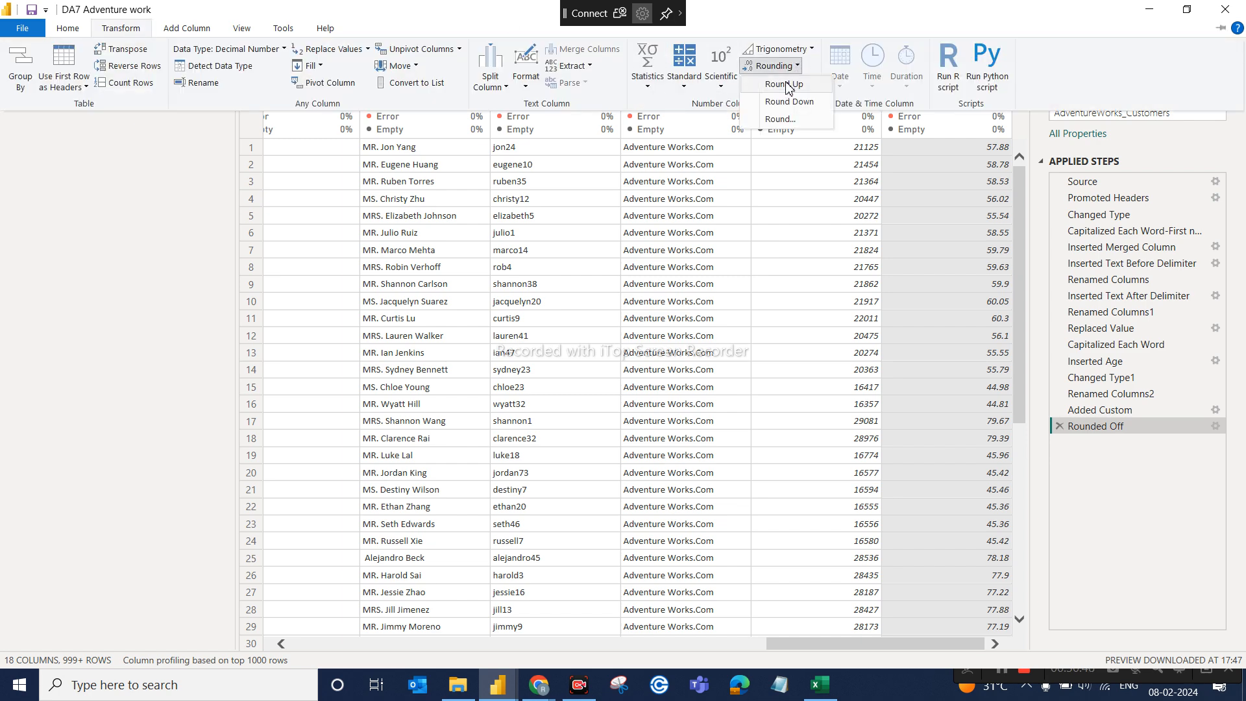
{"action": "left_click", "coordinate": [787, 85]}
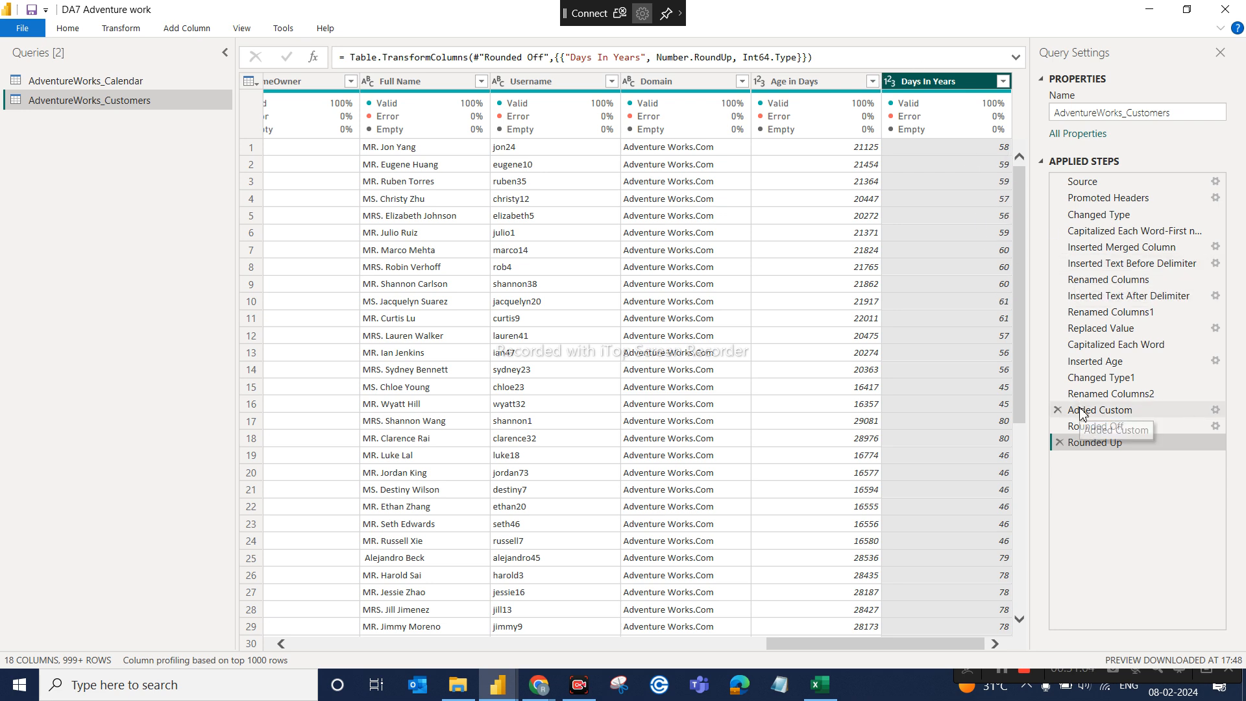
{"action": "left_click", "coordinate": [1060, 442]}
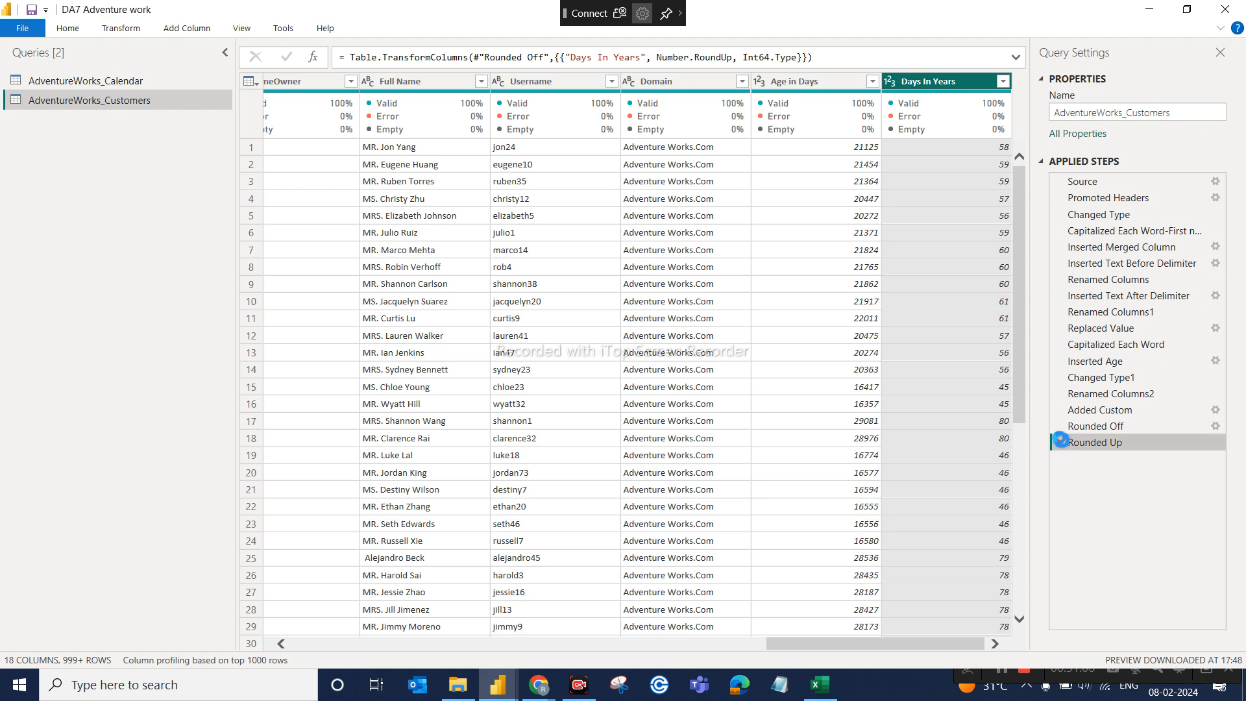
Apply Round Up to the Days In Years values once more and remove that applied step again
{"action": "left_click", "coordinate": [995, 644]}
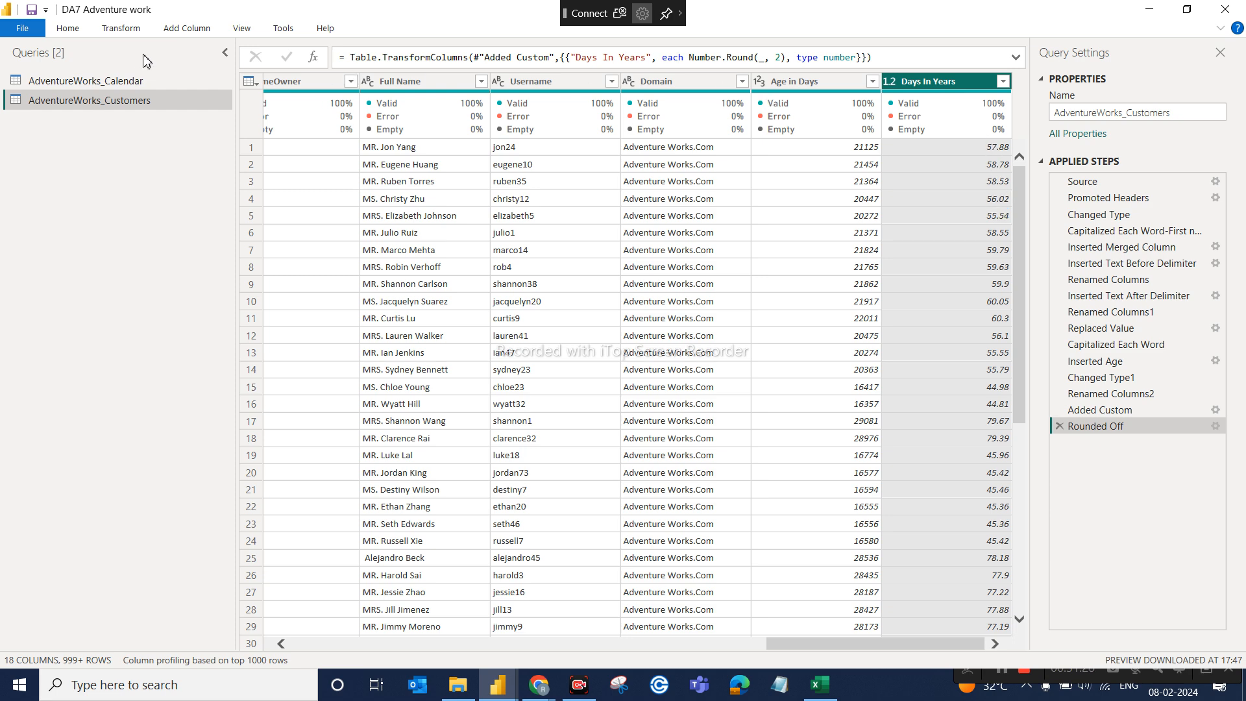
{"action": "left_click", "coordinate": [122, 29]}
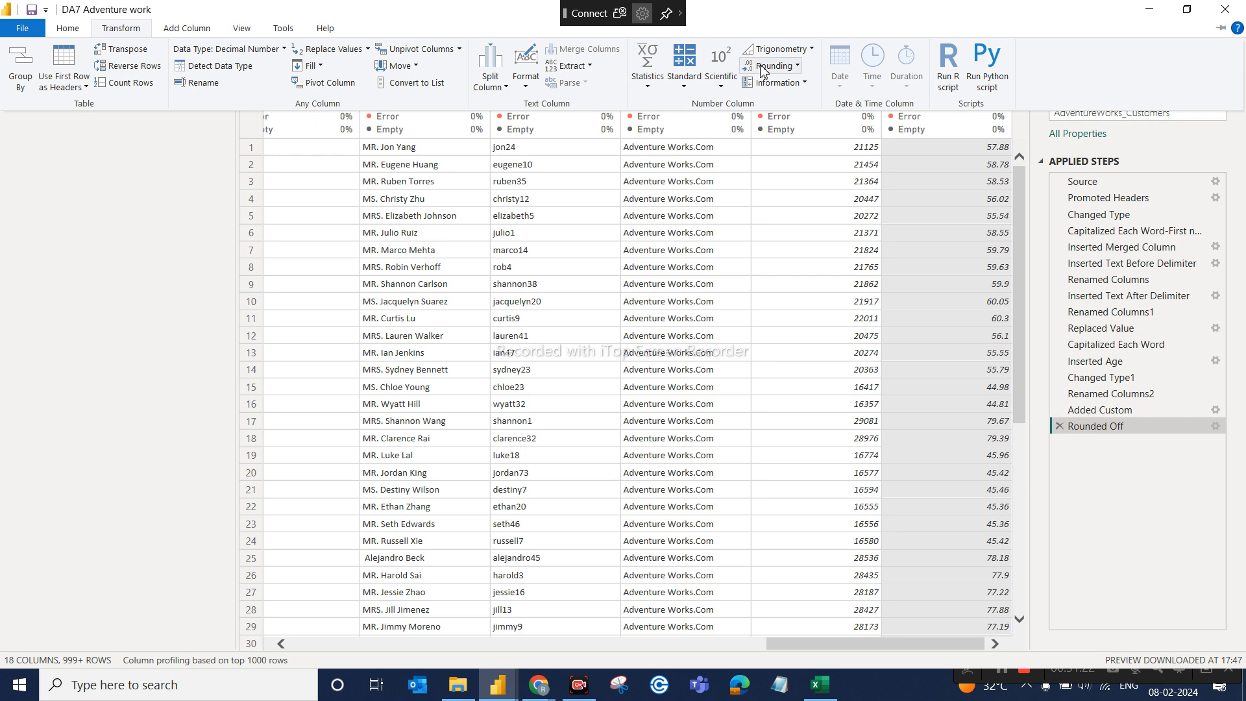
{"action": "left_click", "coordinate": [799, 68]}
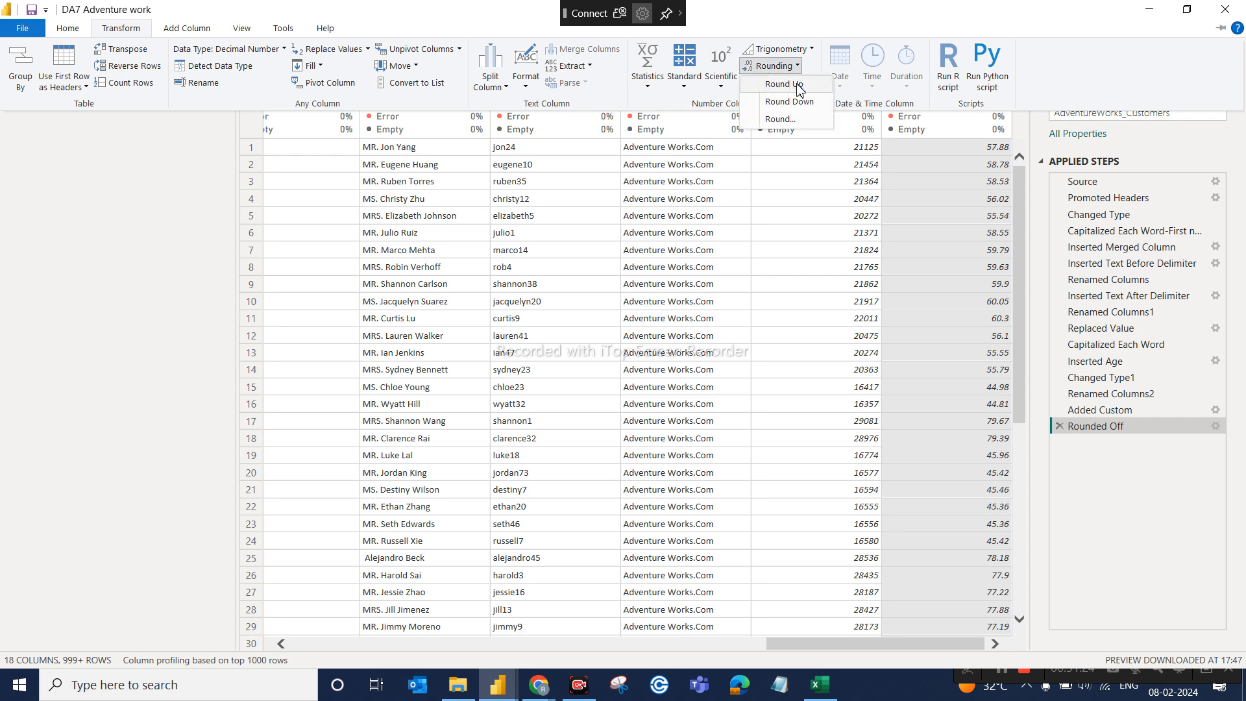
{"action": "left_click", "coordinate": [797, 85]}
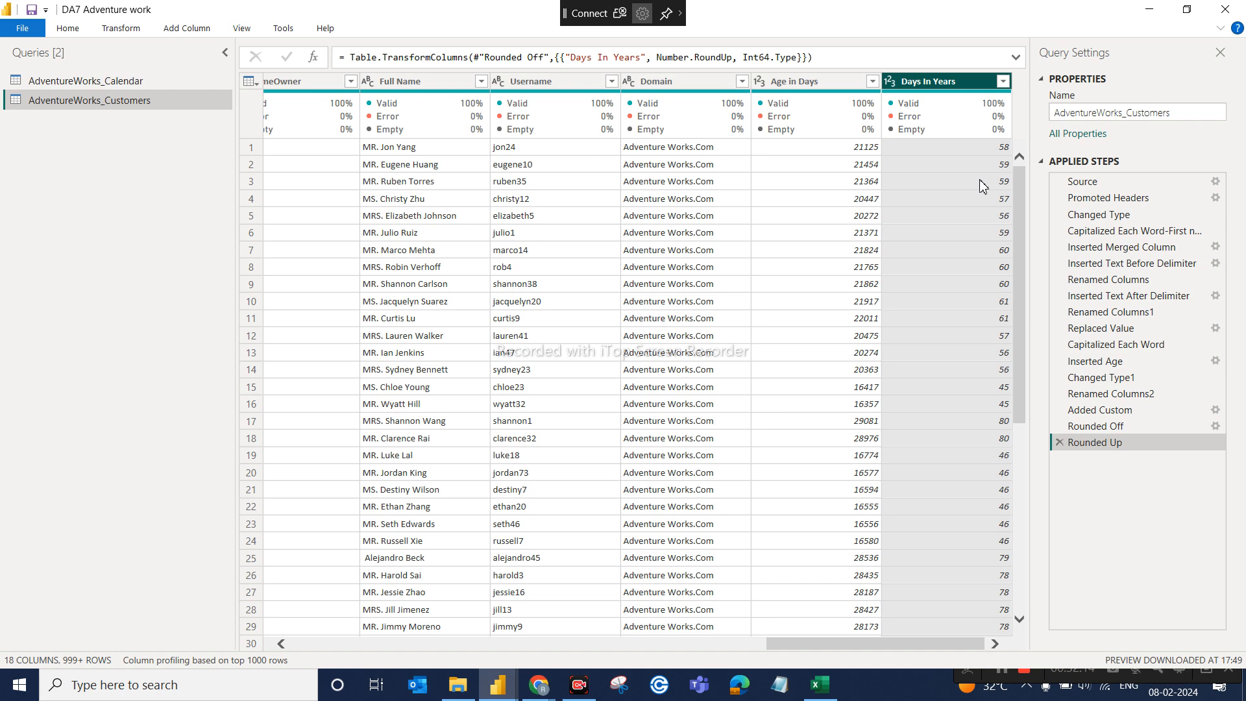
{"action": "left_click", "coordinate": [1059, 442]}
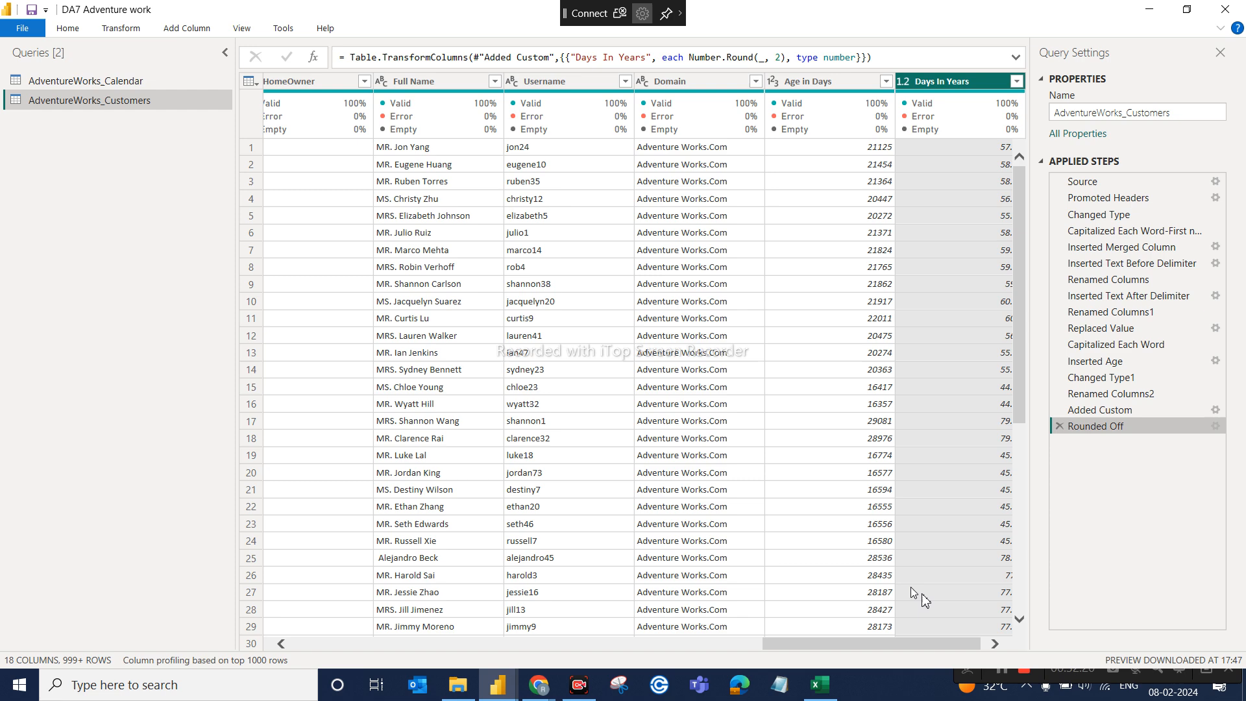
Try Round Down on the Days In Years column, and delete both the Rounded Down and Rounded Off applied steps
{"action": "left_click", "coordinate": [994, 644]}
{"action": "left_click", "coordinate": [994, 643]}
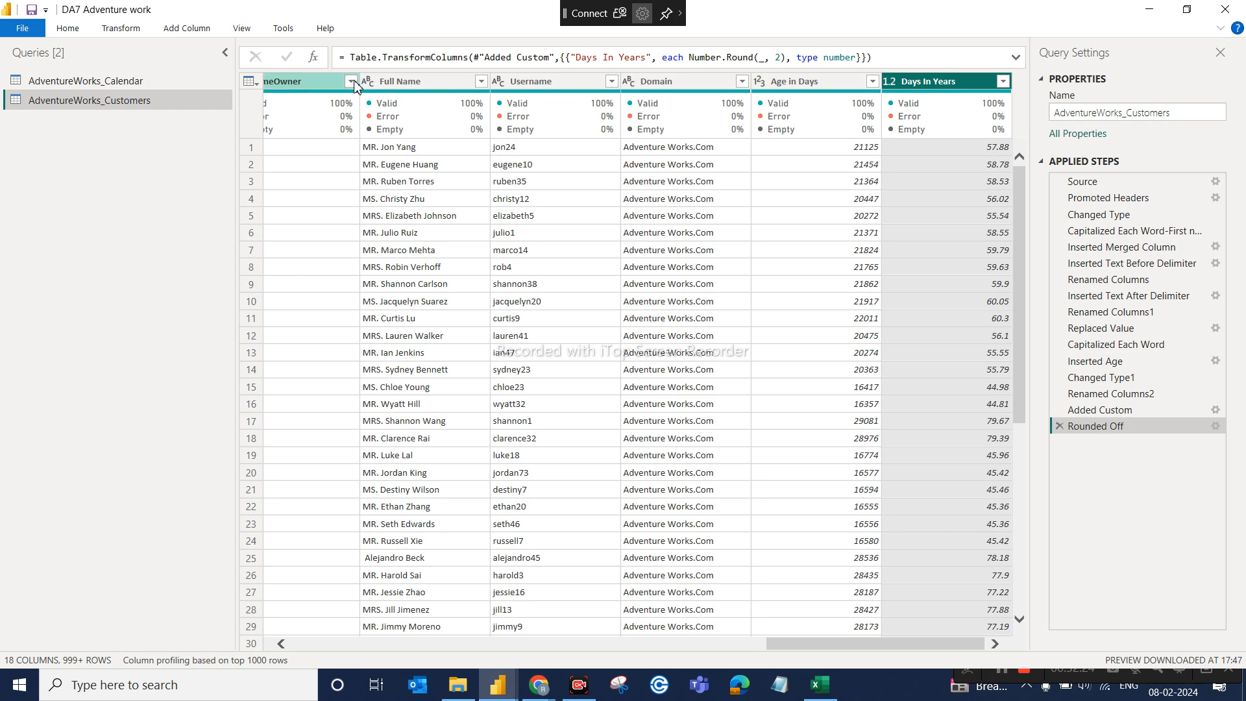
{"action": "left_click", "coordinate": [143, 32]}
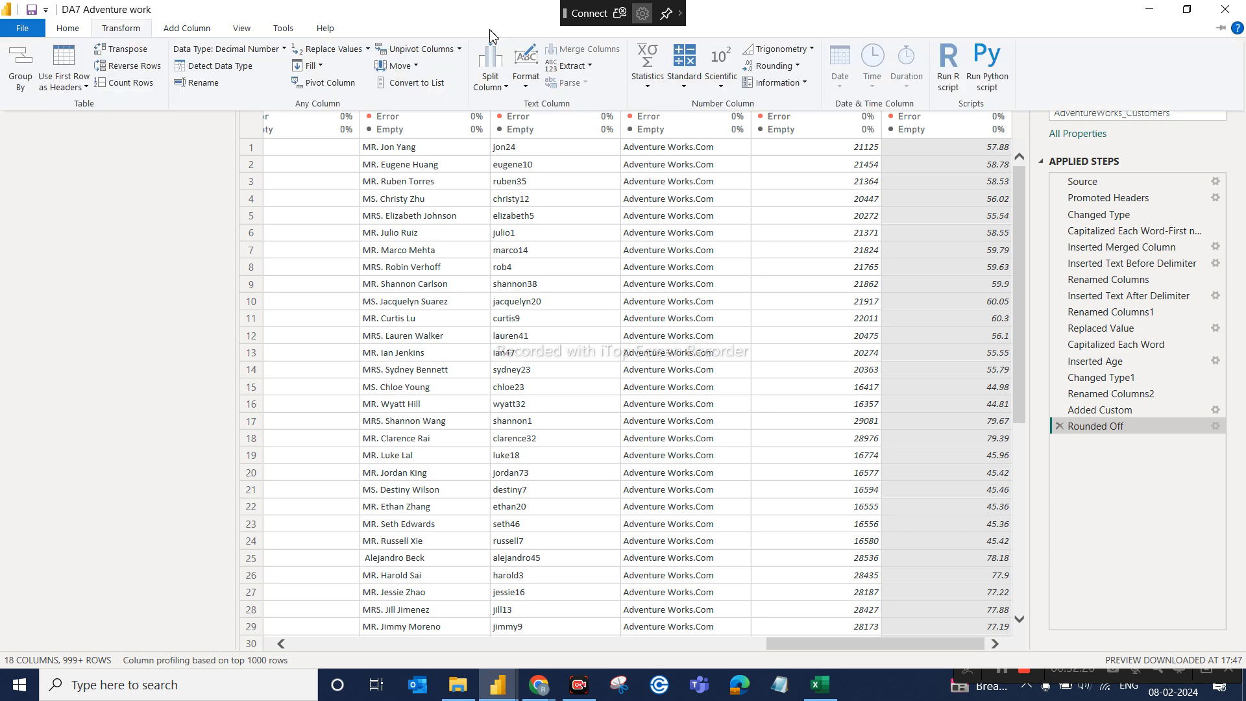
{"action": "left_click", "coordinate": [803, 70]}
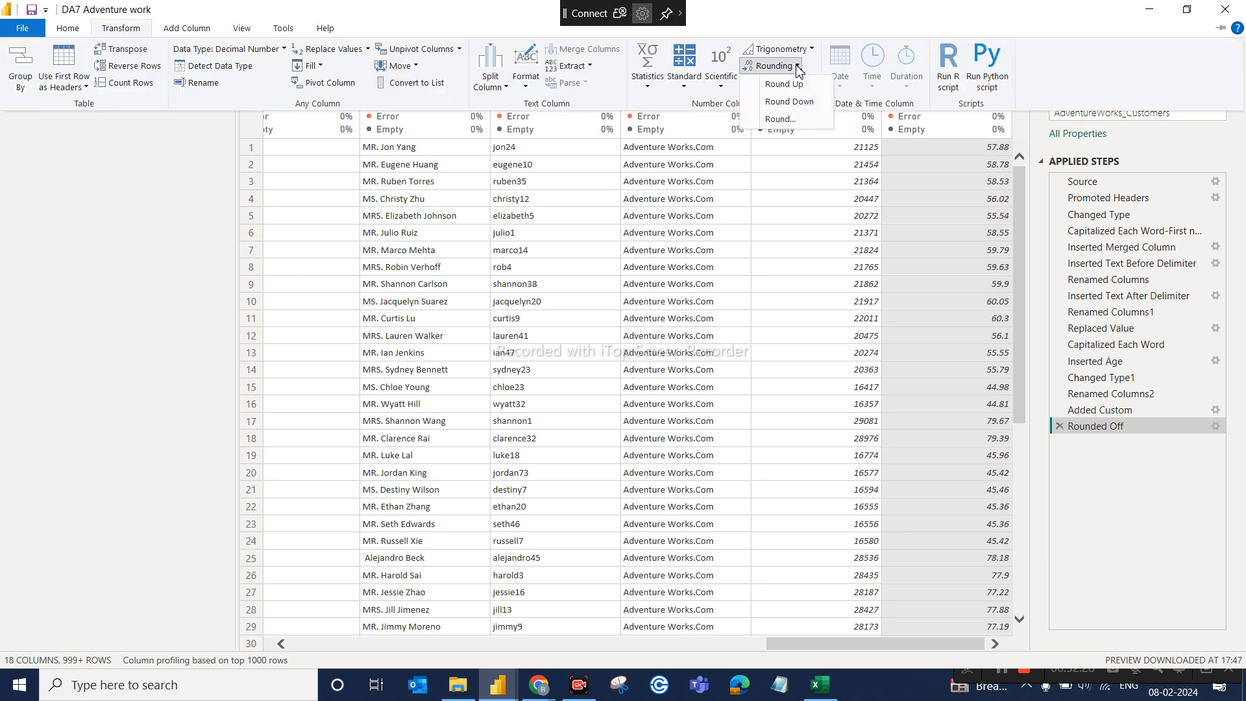
{"action": "left_click", "coordinate": [797, 101]}
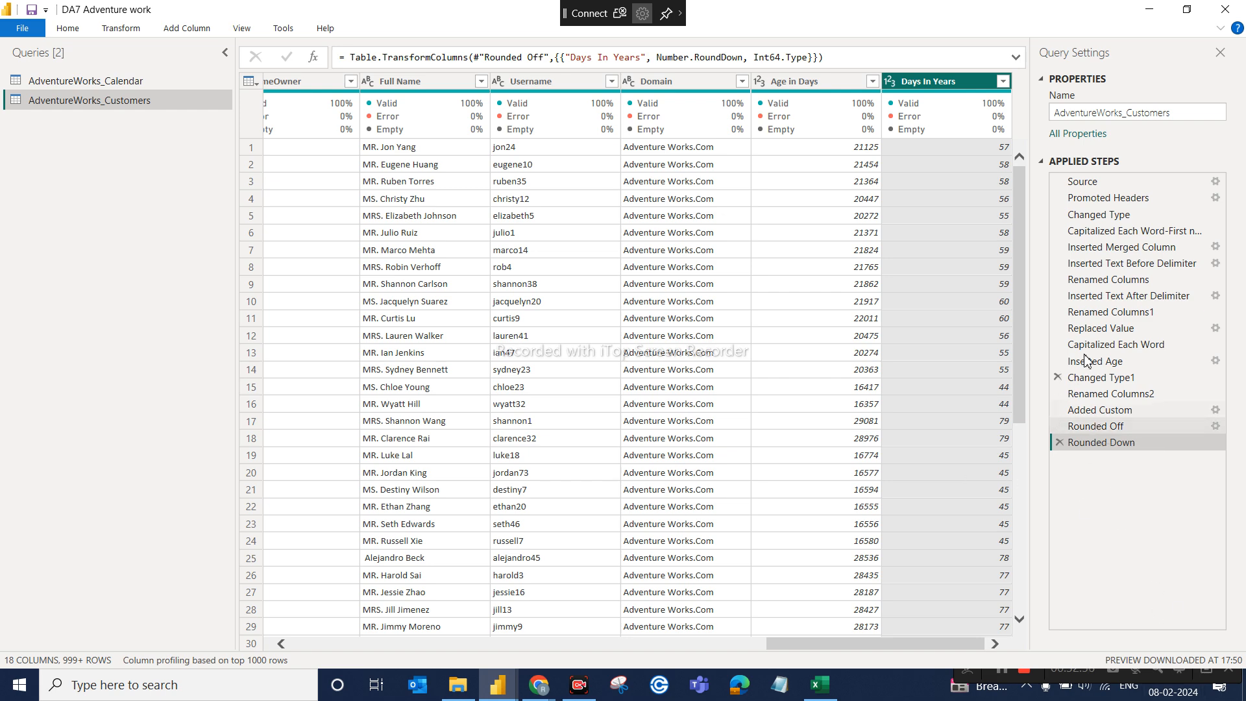
{"action": "left_click", "coordinate": [1060, 442]}
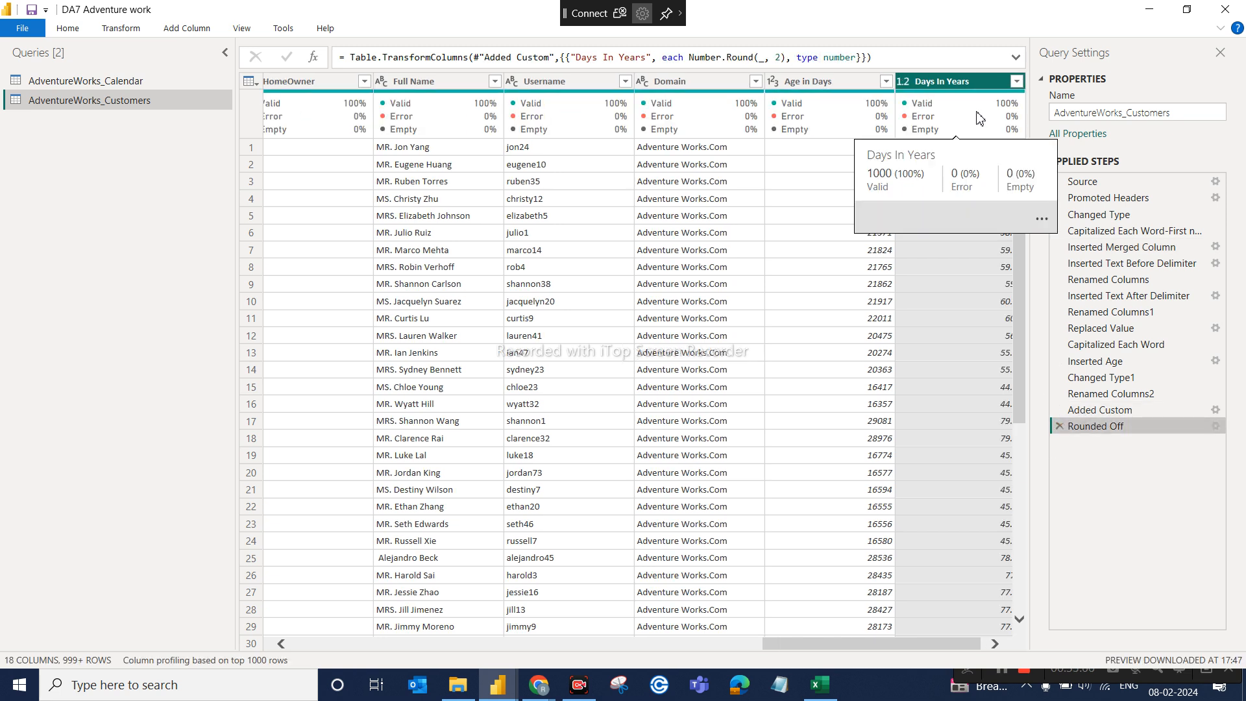
{"action": "left_click", "coordinate": [1059, 425]}
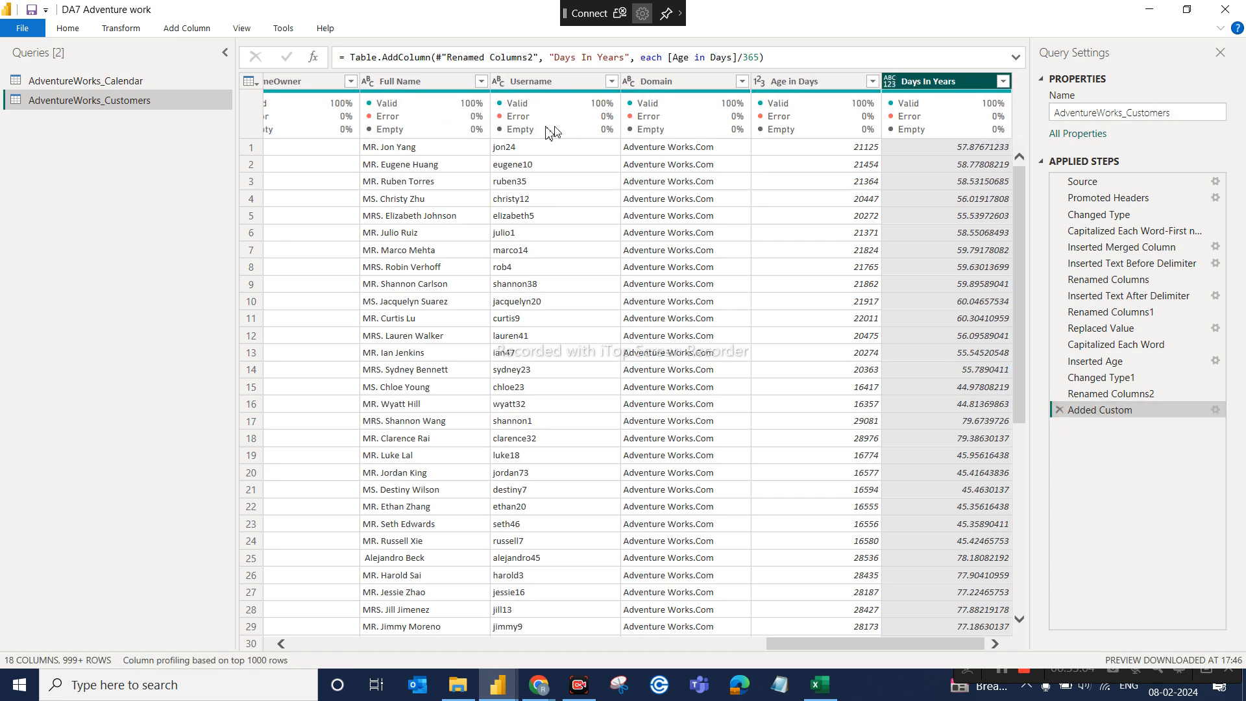
Apply Round Up to the Days In Years column so the ages become whole numbers
{"action": "left_click", "coordinate": [138, 29]}
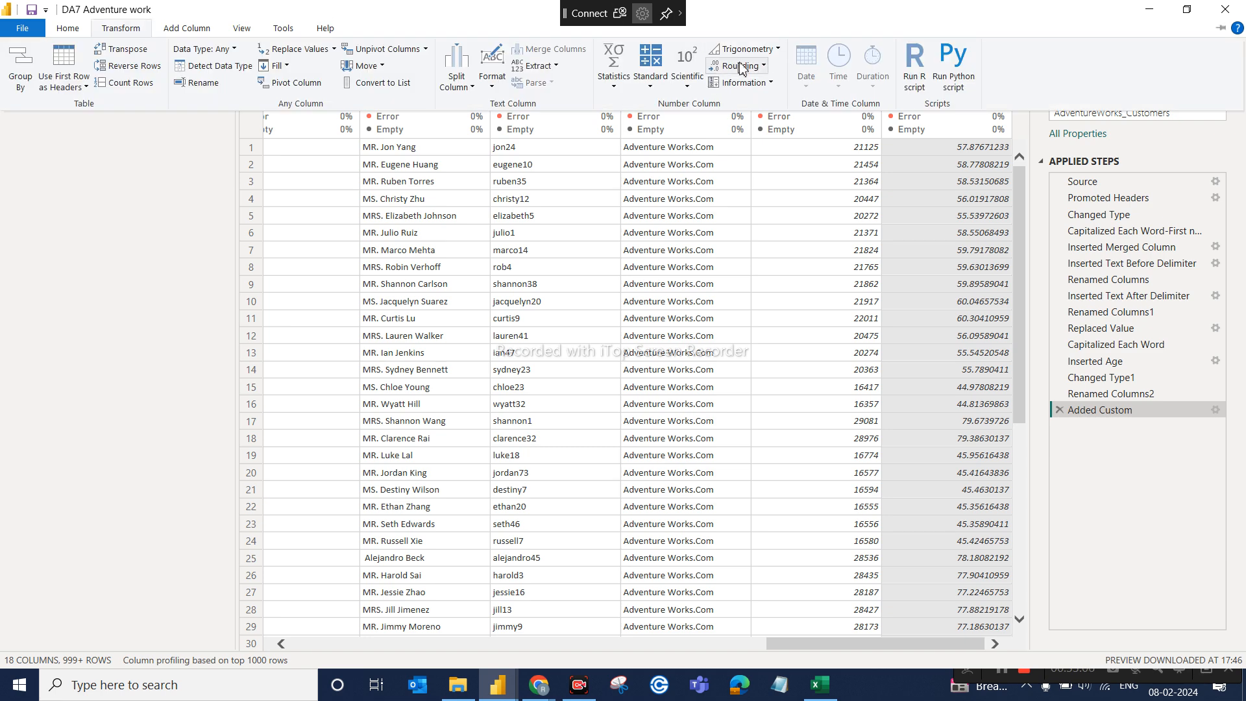
{"action": "left_click", "coordinate": [766, 67]}
{"action": "left_click", "coordinate": [769, 86]}
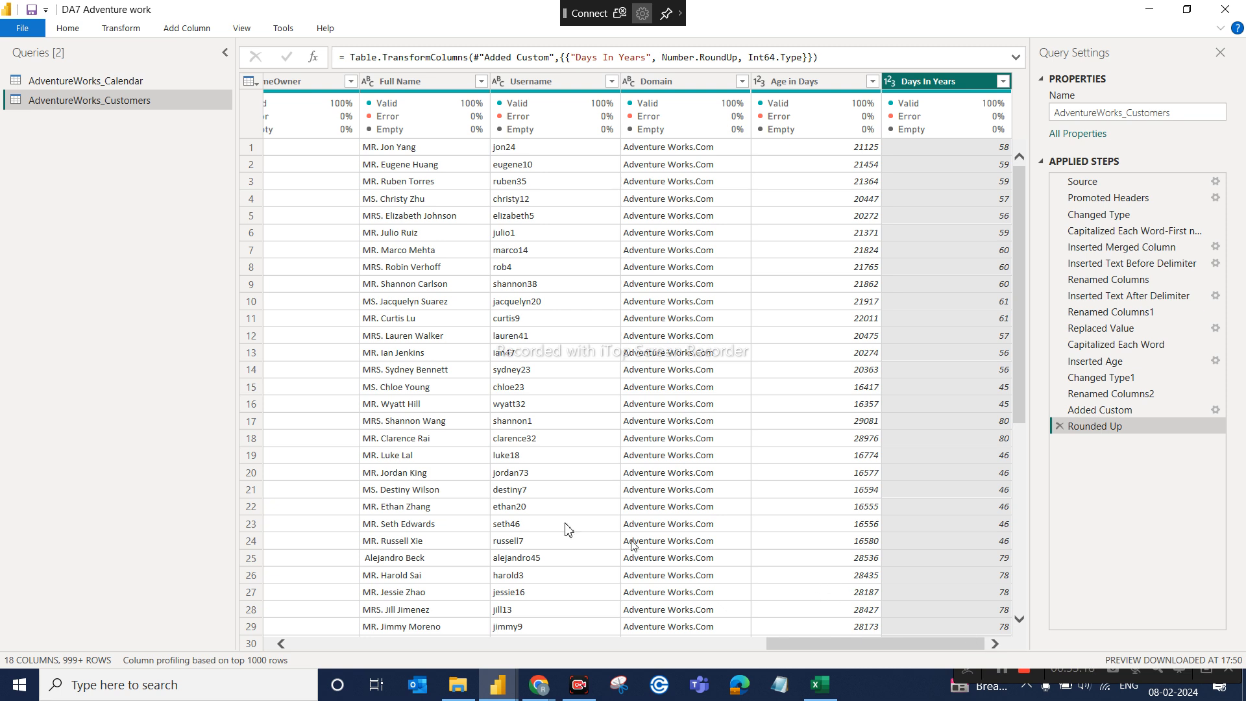
{"action": "left_click", "coordinate": [75, 31]}
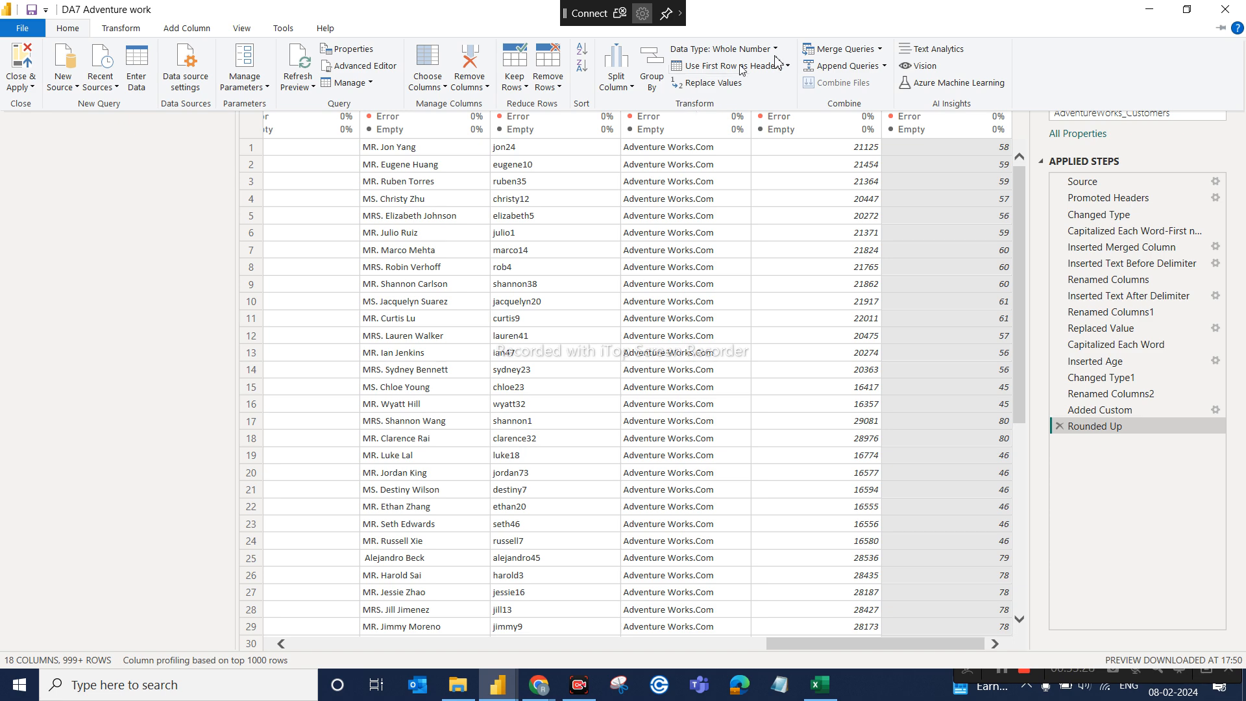
{"action": "left_click", "coordinate": [193, 324]}
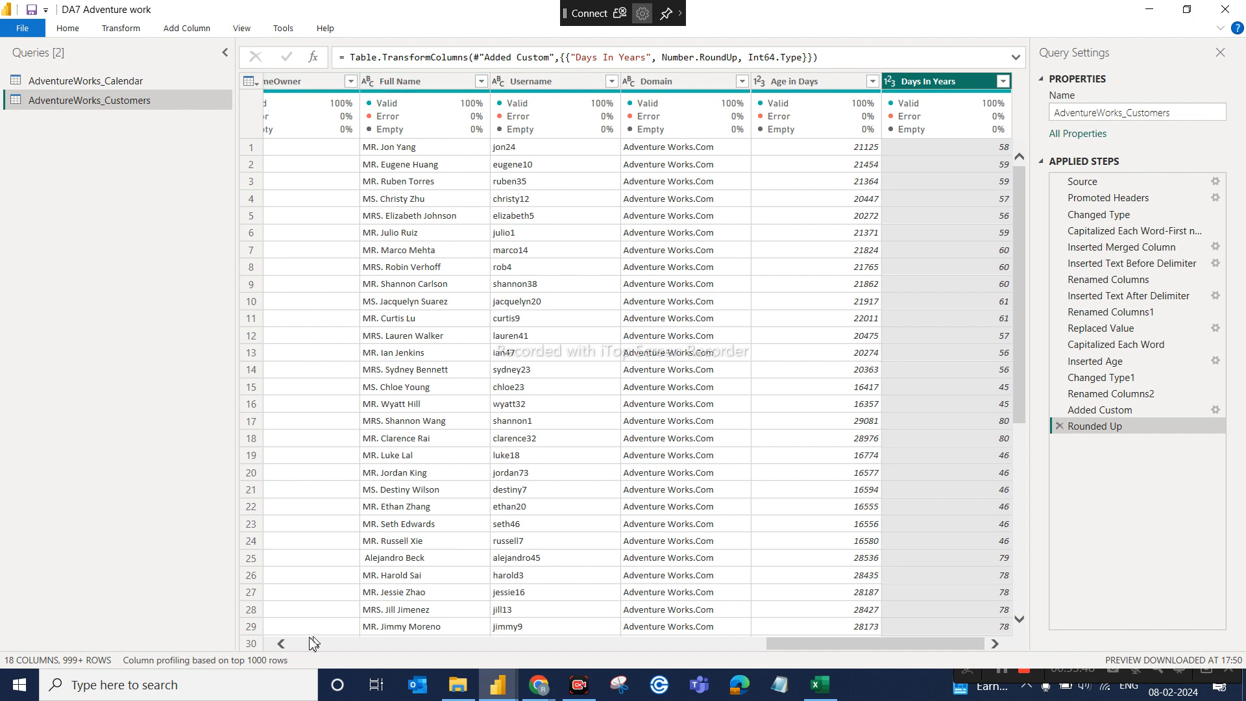
Examine the AnnualIncome column and its available data types in the customers table
{"action": "left_click", "coordinate": [282, 645]}
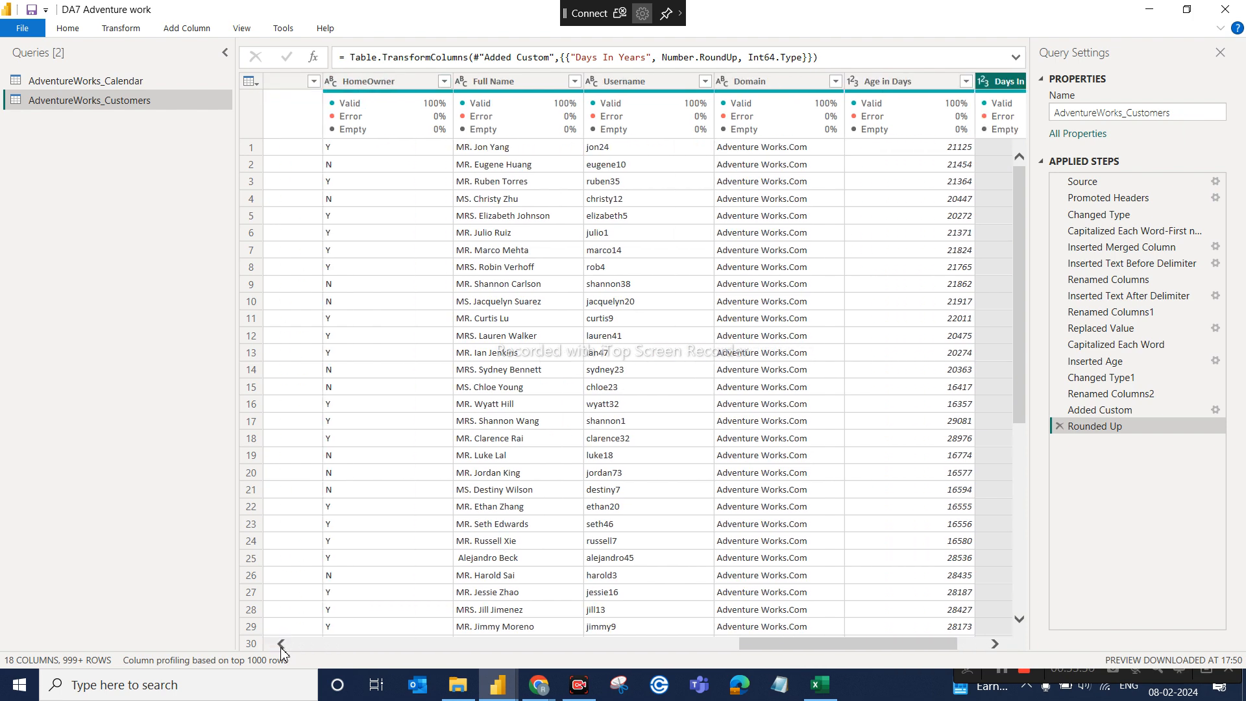
{"action": "left_click", "coordinate": [281, 644]}
{"action": "left_click", "coordinate": [281, 644]}
{"action": "left_click", "coordinate": [281, 644]}
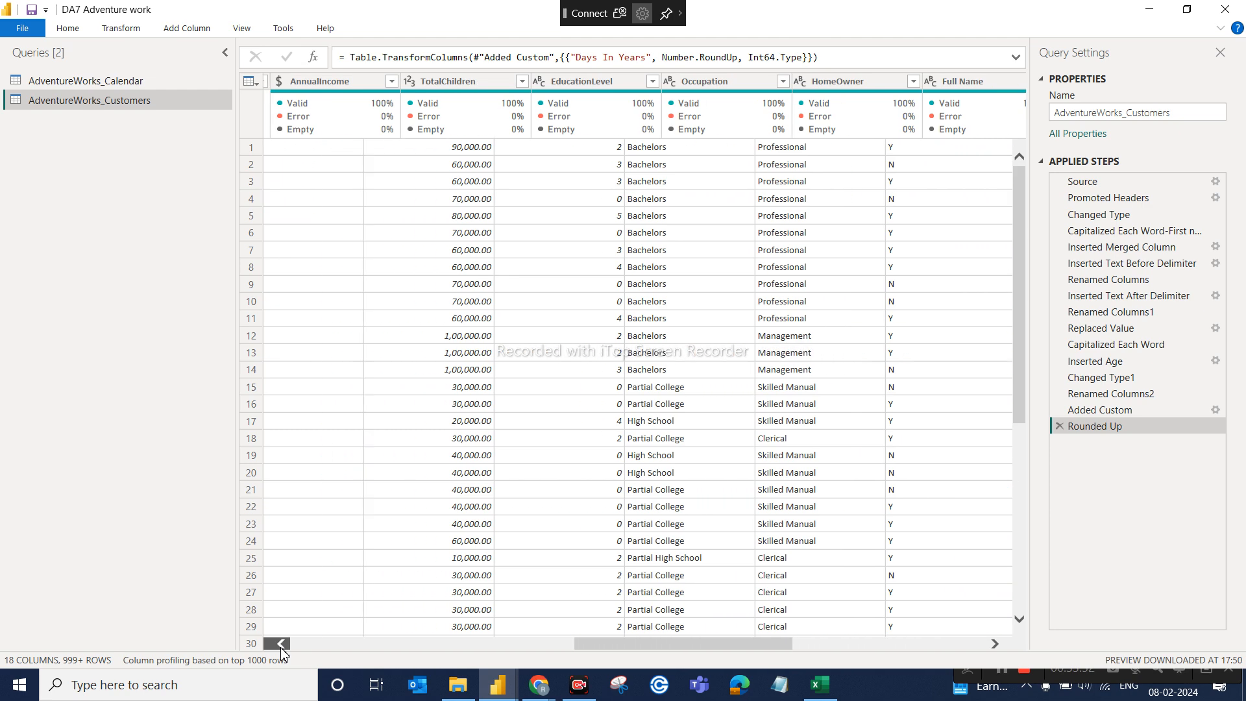
{"action": "left_click", "coordinate": [281, 644]}
{"action": "left_click", "coordinate": [281, 644]}
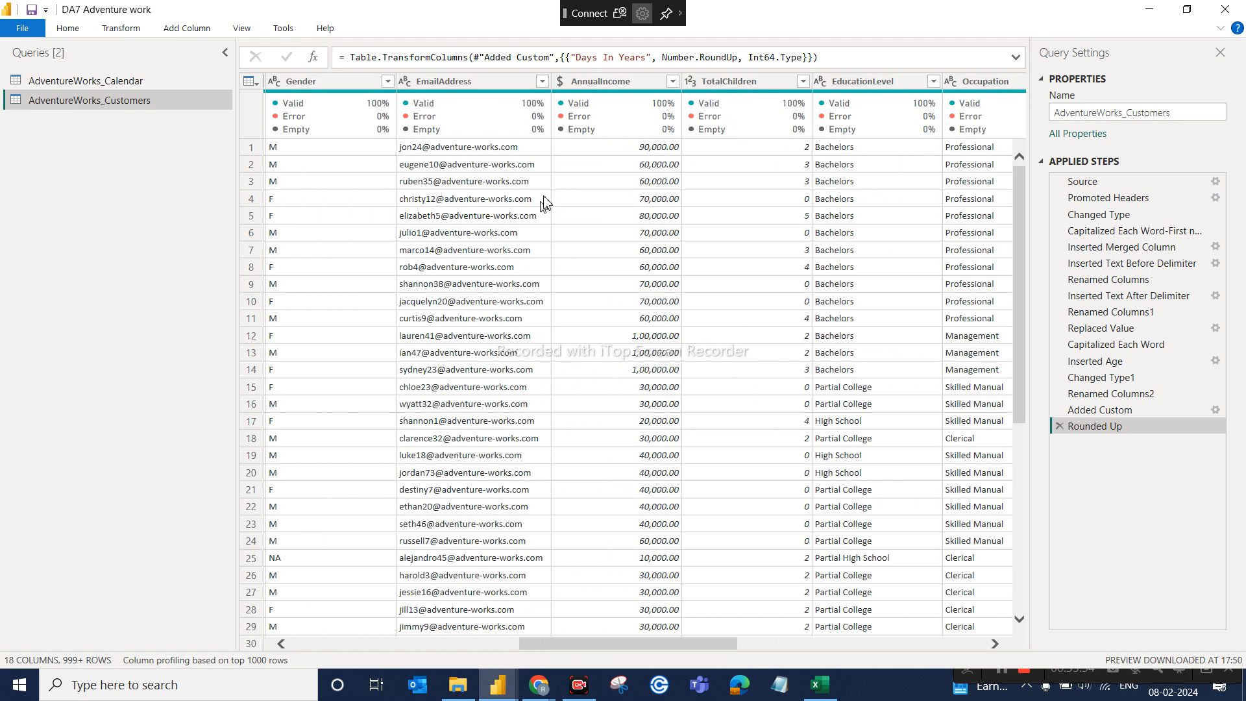
{"action": "left_click", "coordinate": [602, 79]}
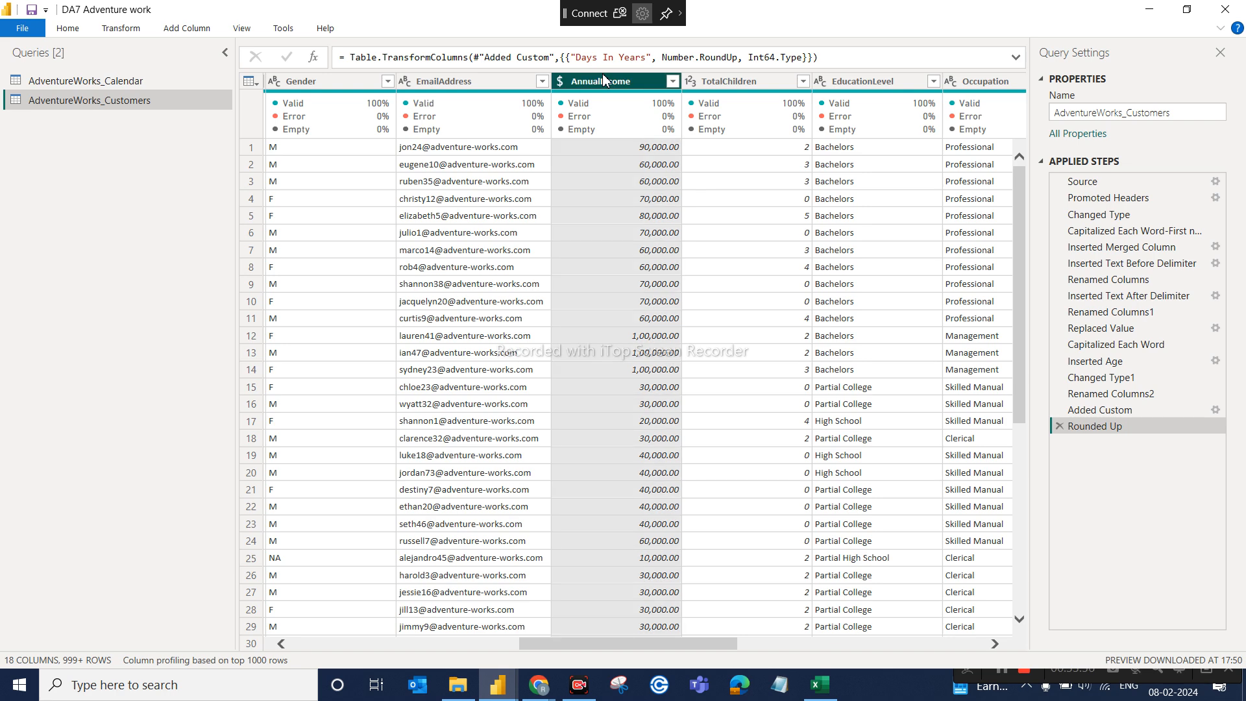
{"action": "mouse_move", "coordinate": [611, 121]}
{"action": "left_click", "coordinate": [560, 83]}
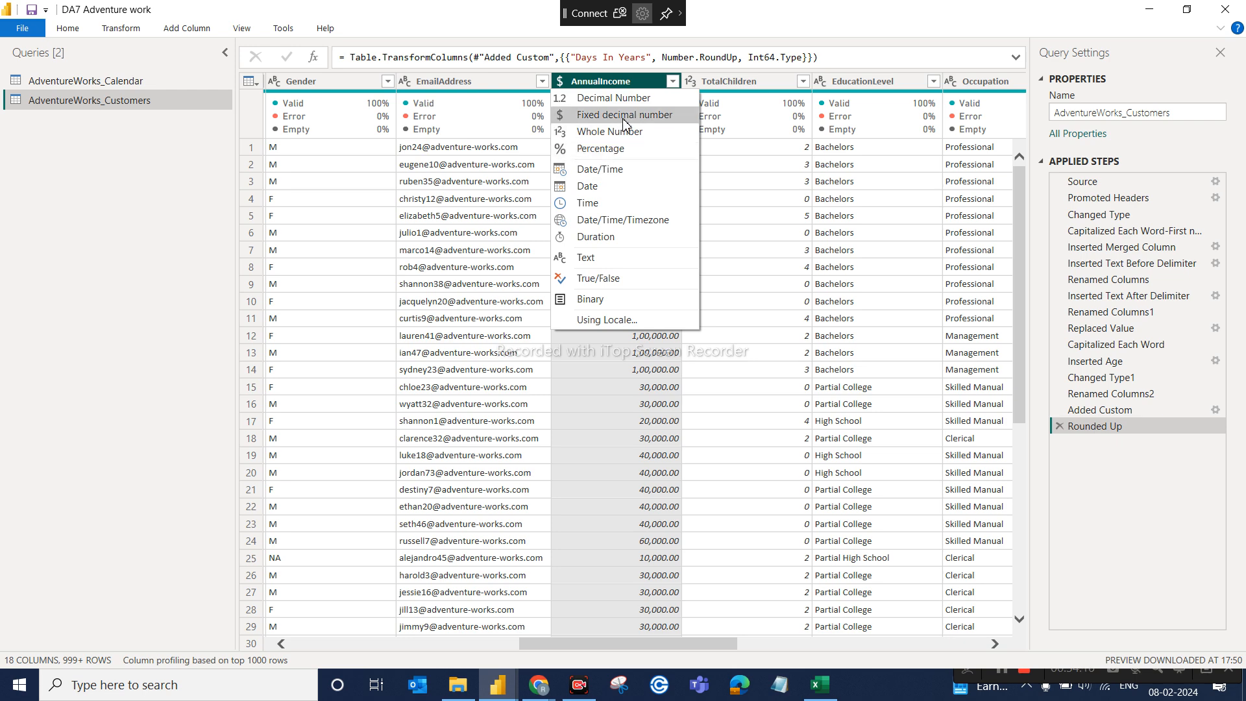
{"action": "left_click", "coordinate": [758, 184]}
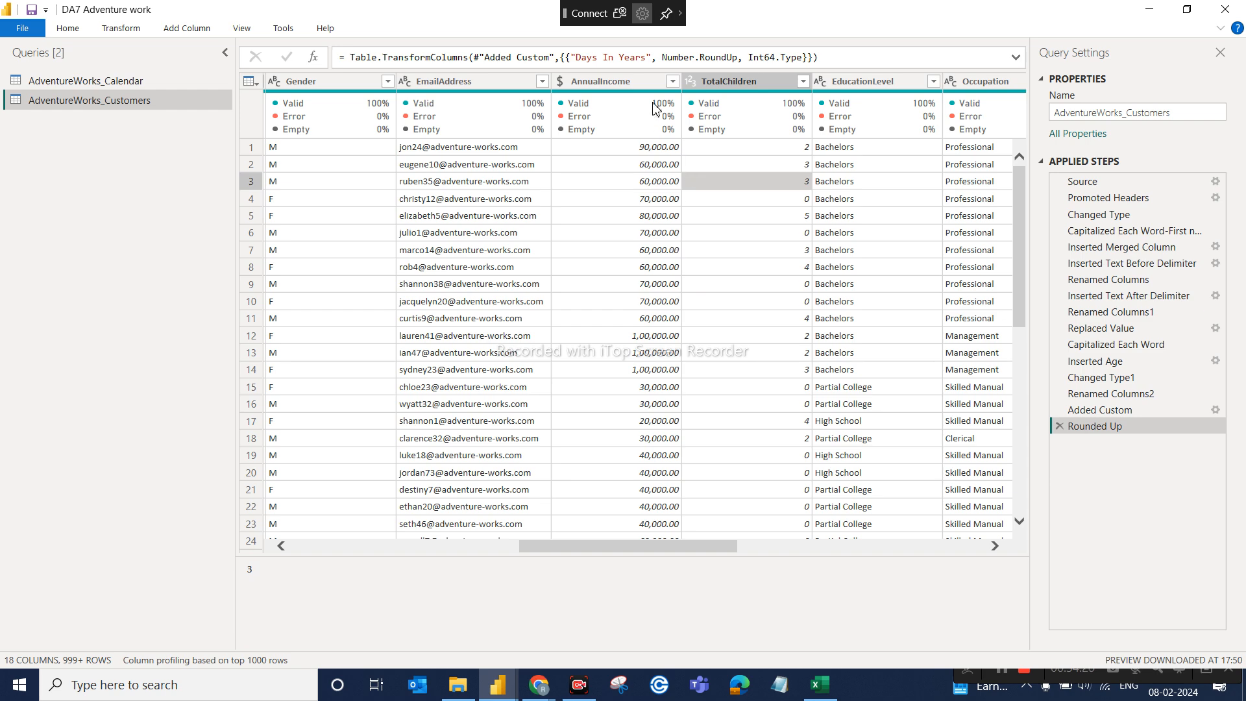
{"action": "left_click", "coordinate": [559, 82]}
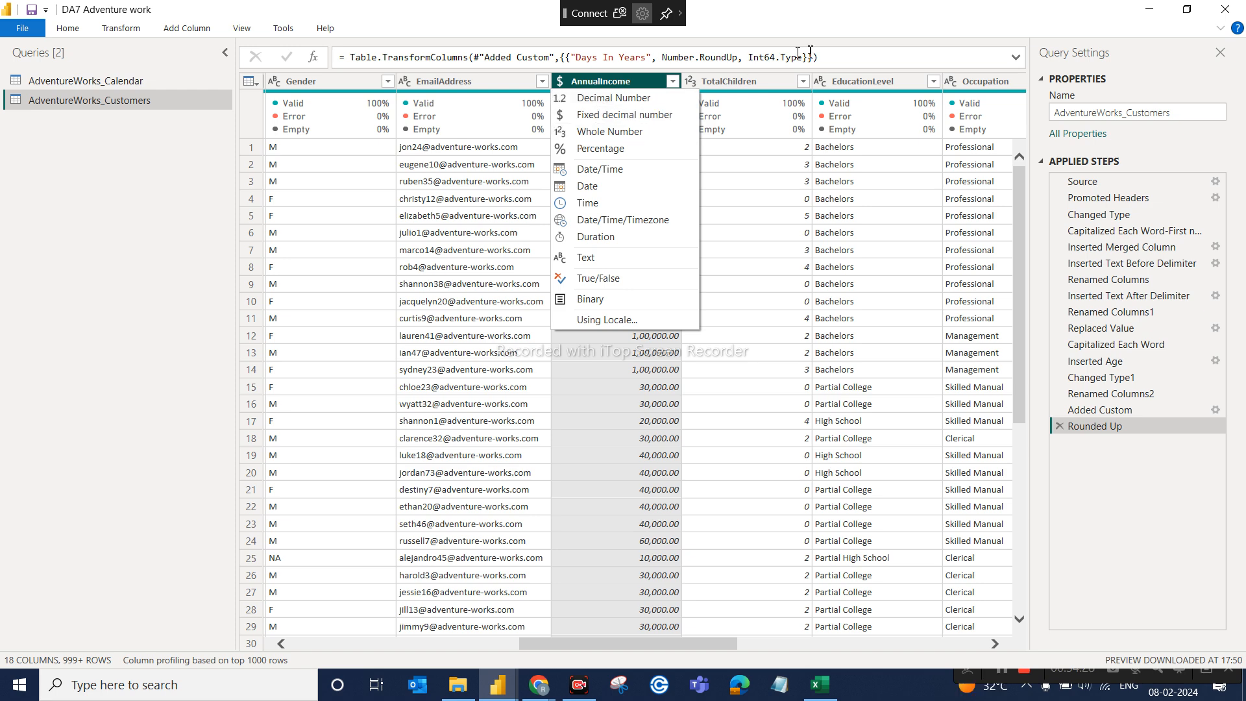
{"action": "left_click", "coordinate": [897, 51]}
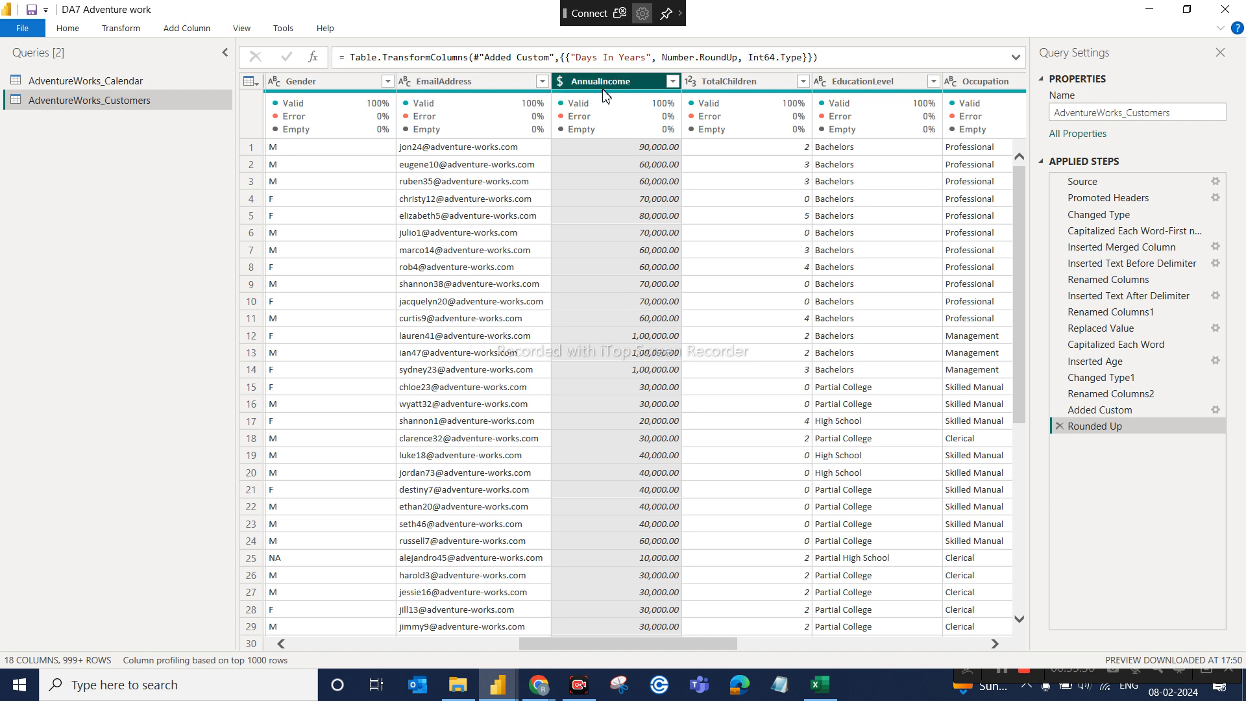
Start a new conditional column and name it Income Level
{"action": "left_click", "coordinate": [185, 29]}
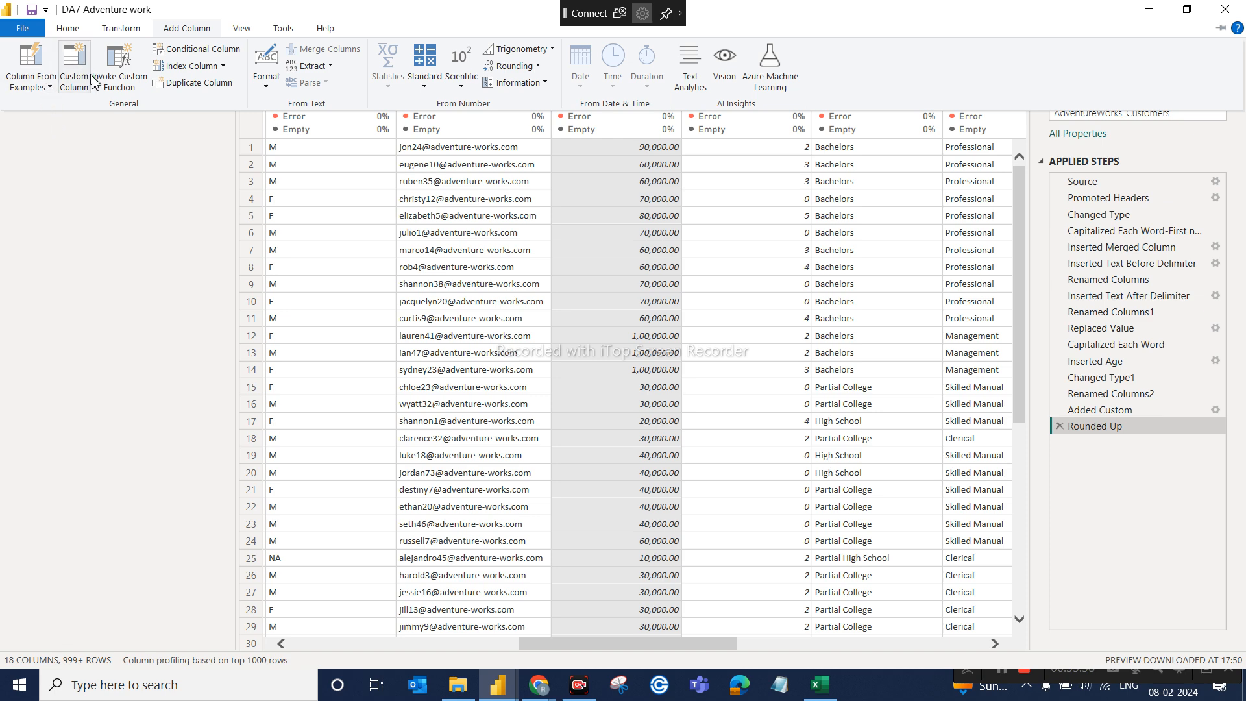
{"action": "left_click", "coordinate": [200, 52]}
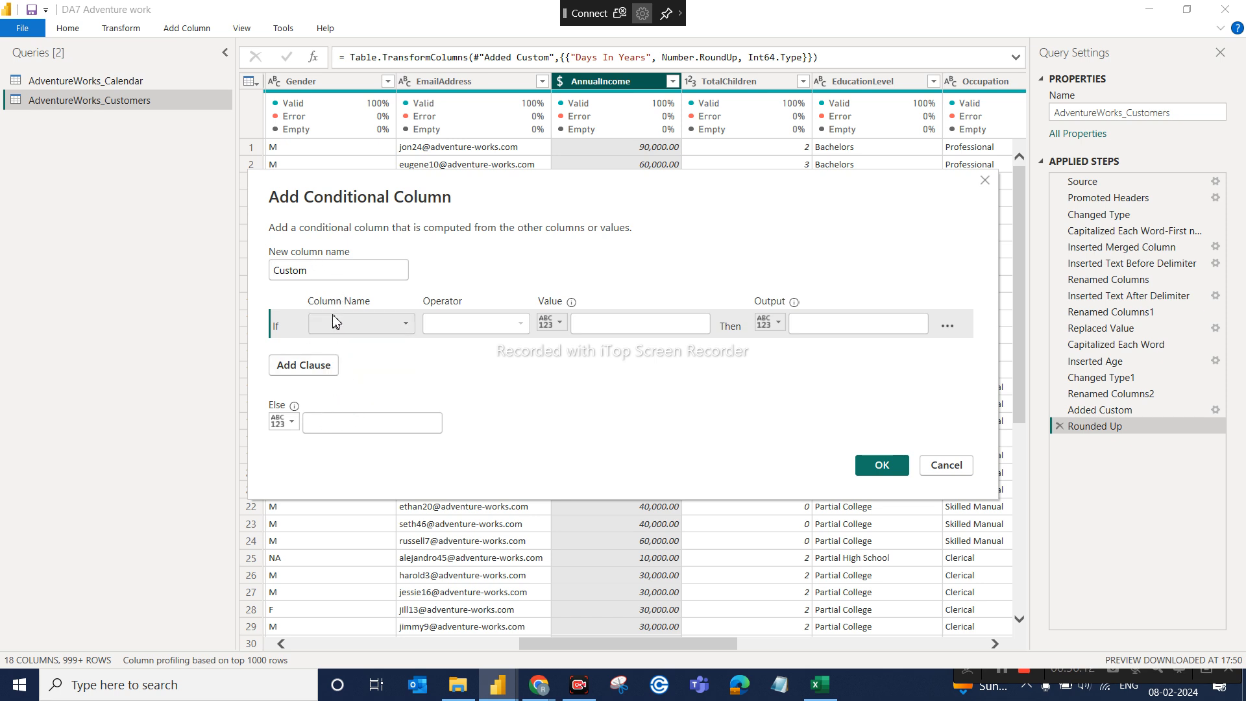
{"action": "double_click", "coordinate": [330, 277]}
{"action": "key", "text": "BackSpace"}
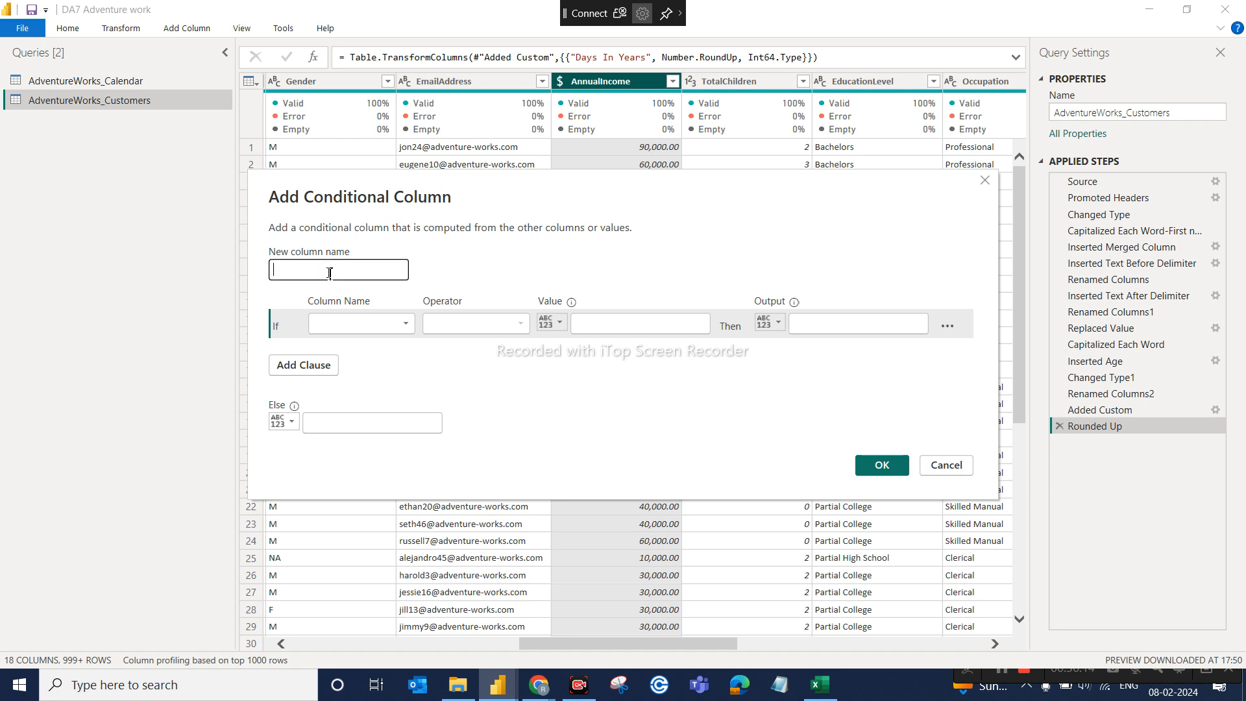
{"action": "type", "text": "Income Level"}
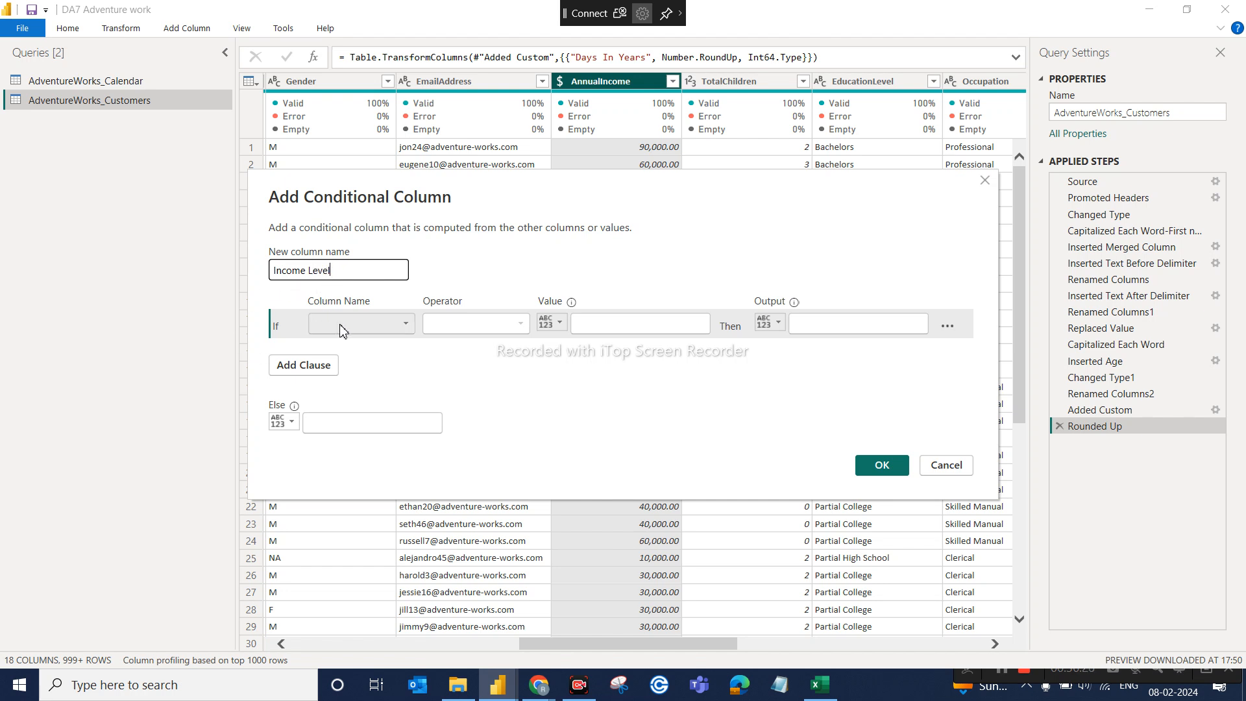
Set the first condition so that AnnualIncome greater than or equal to 150000 outputs Very High
{"action": "left_click", "coordinate": [403, 324]}
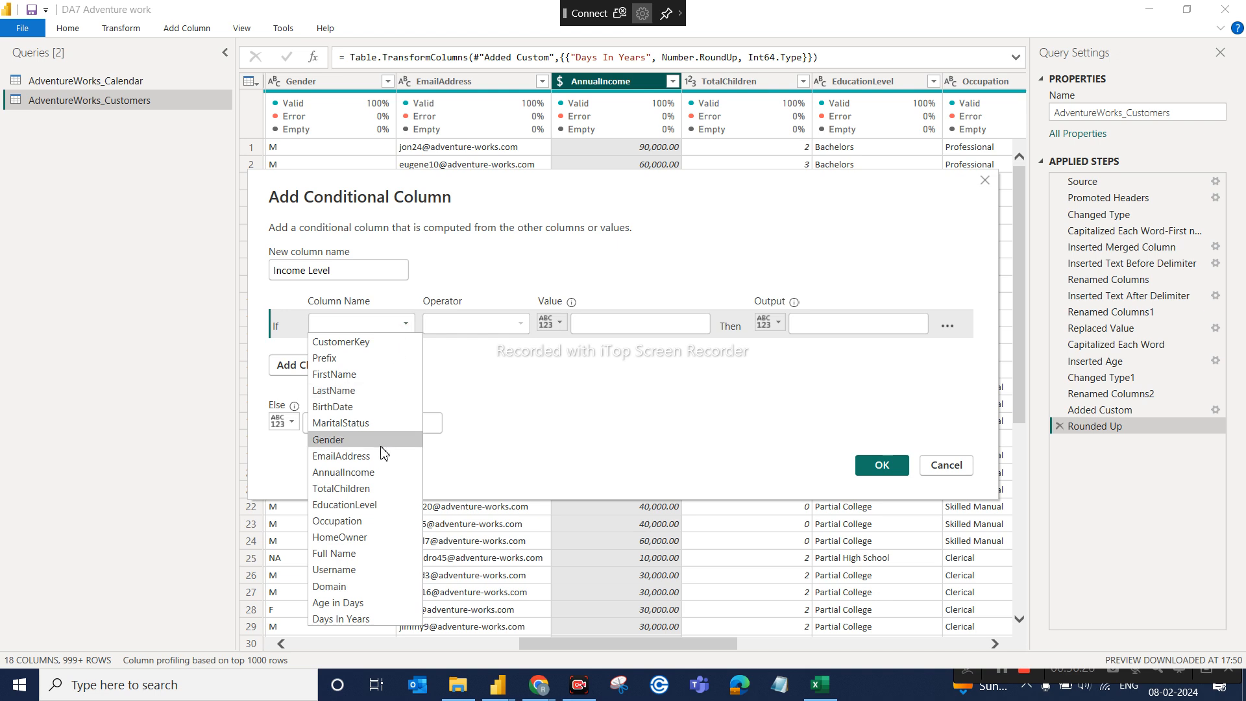
{"action": "left_click", "coordinate": [367, 473]}
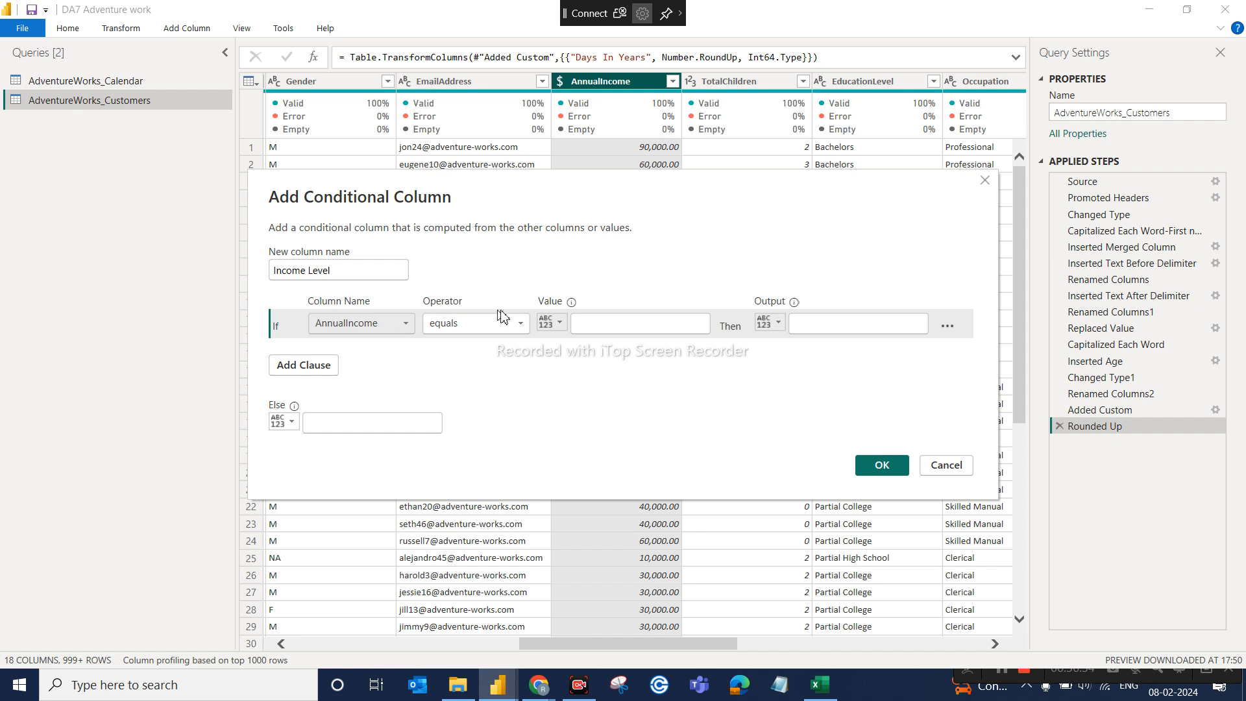
{"action": "left_click", "coordinate": [513, 323]}
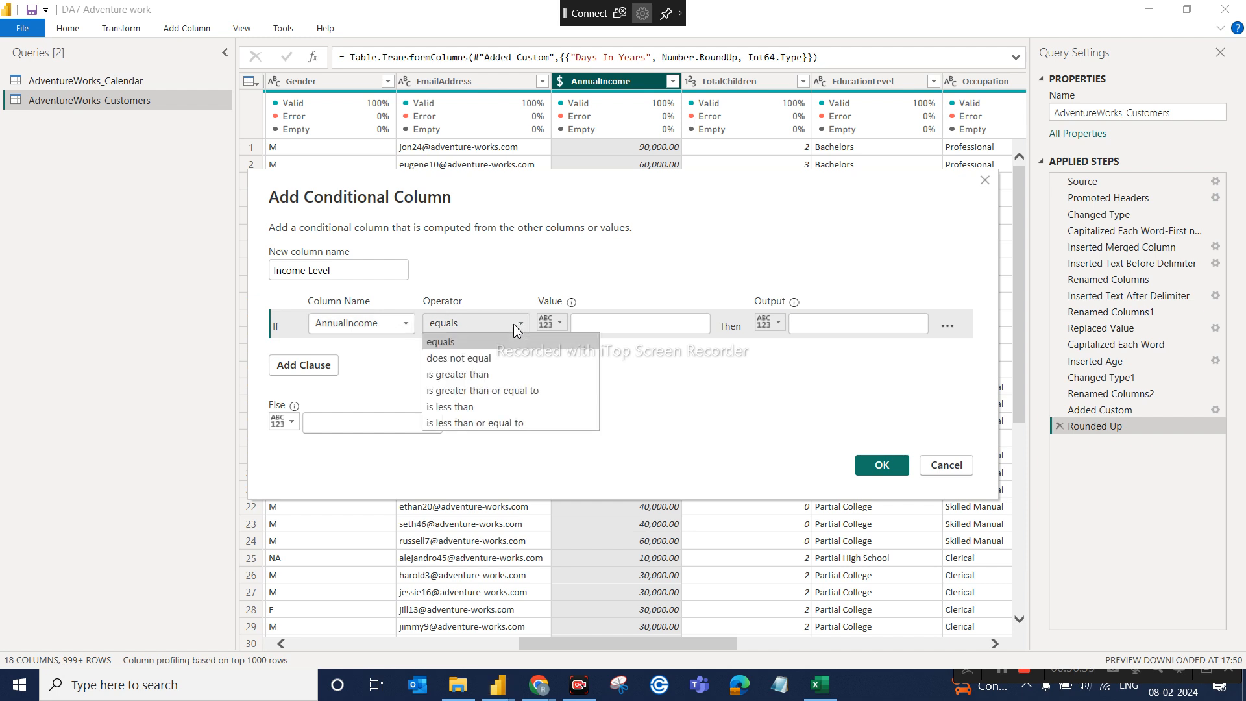
{"action": "left_click", "coordinate": [489, 391]}
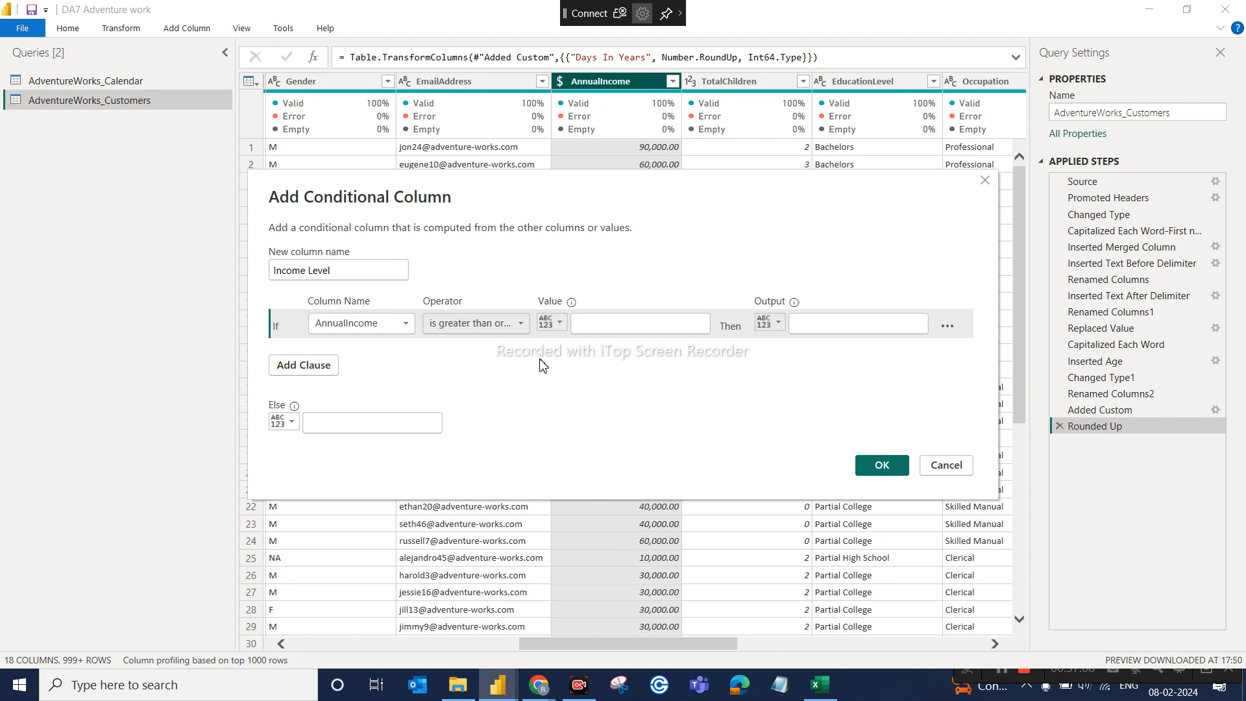
{"action": "left_click", "coordinate": [615, 324]}
{"action": "type", "text": "15000"}
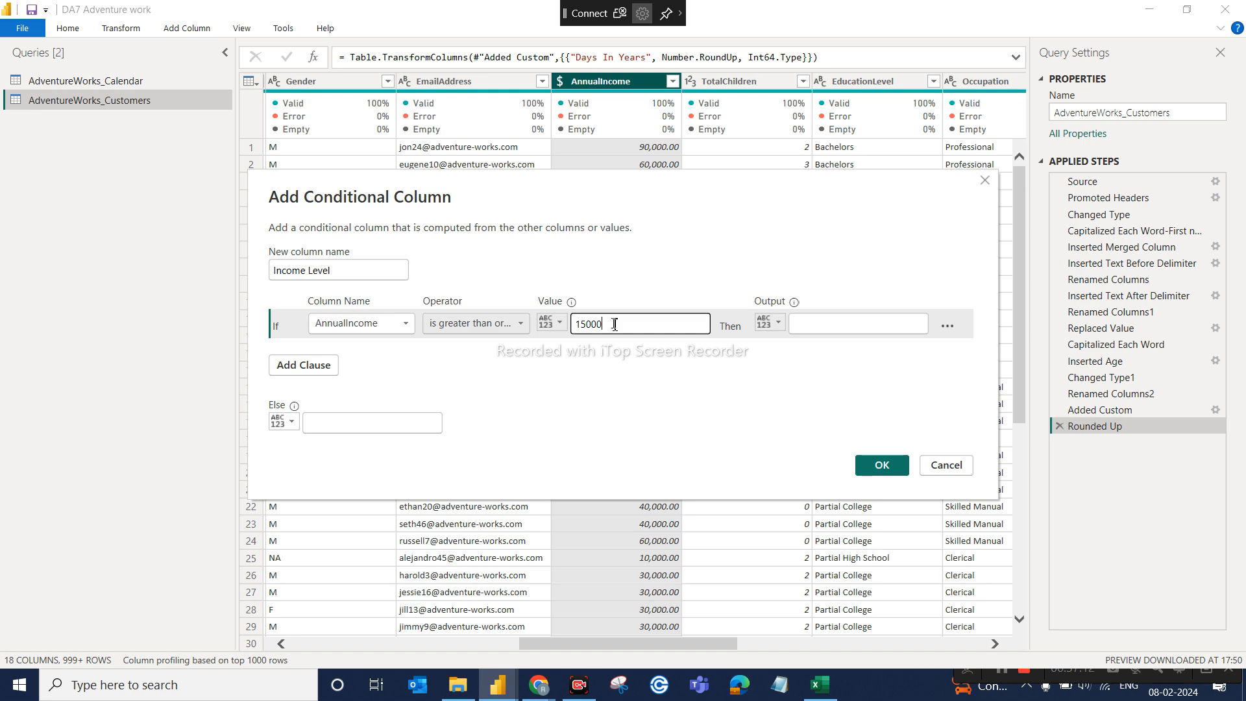
{"action": "type", "text": "0"}
{"action": "left_click", "coordinate": [839, 326]}
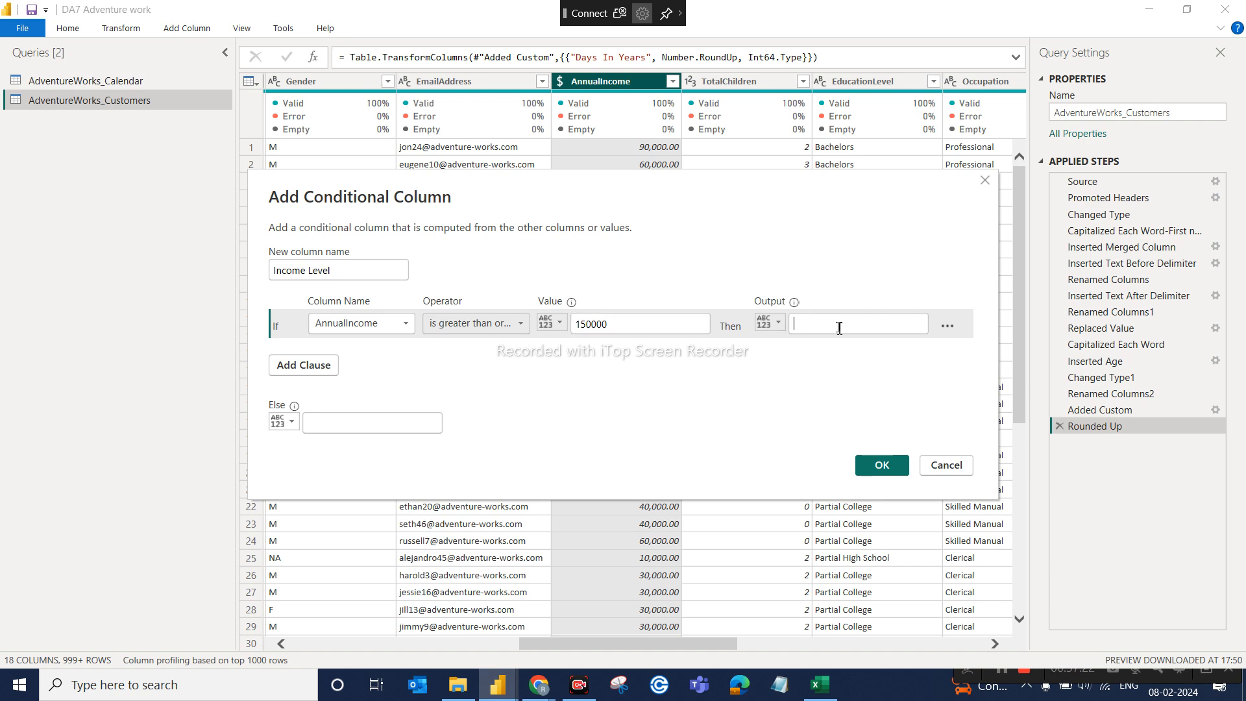
{"action": "type", "text": "Very High"}
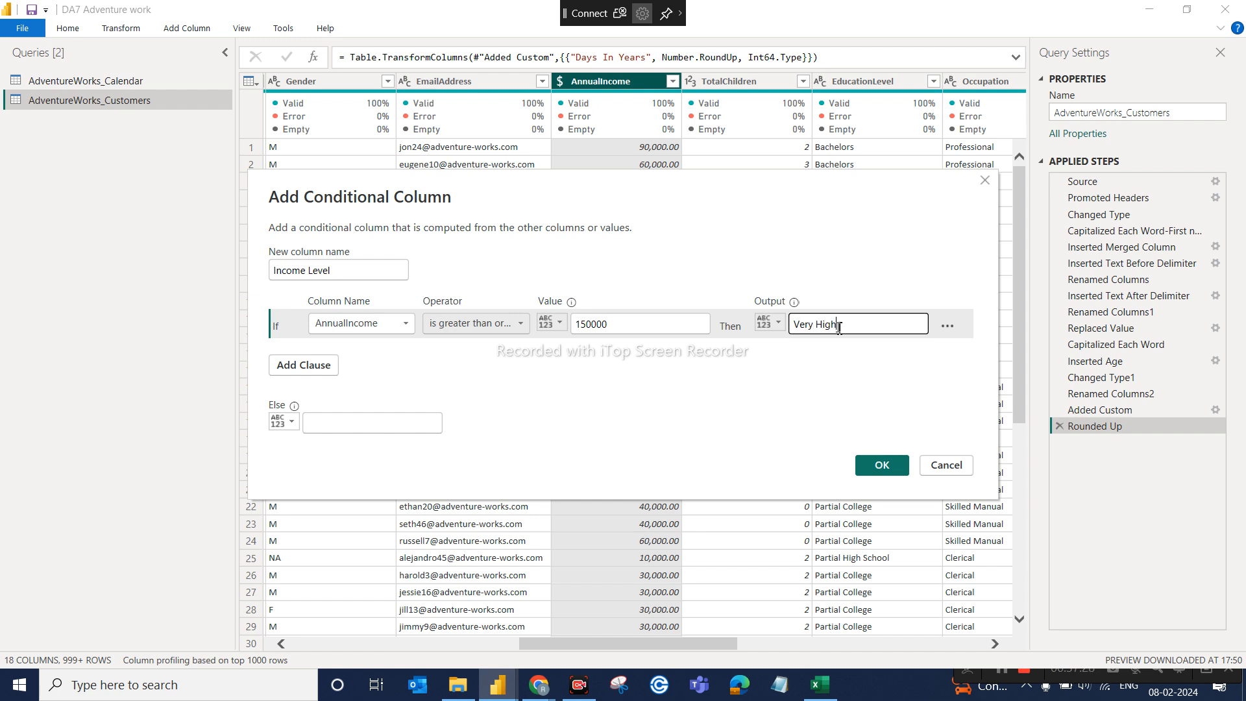
{"action": "left_click", "coordinate": [784, 378]}
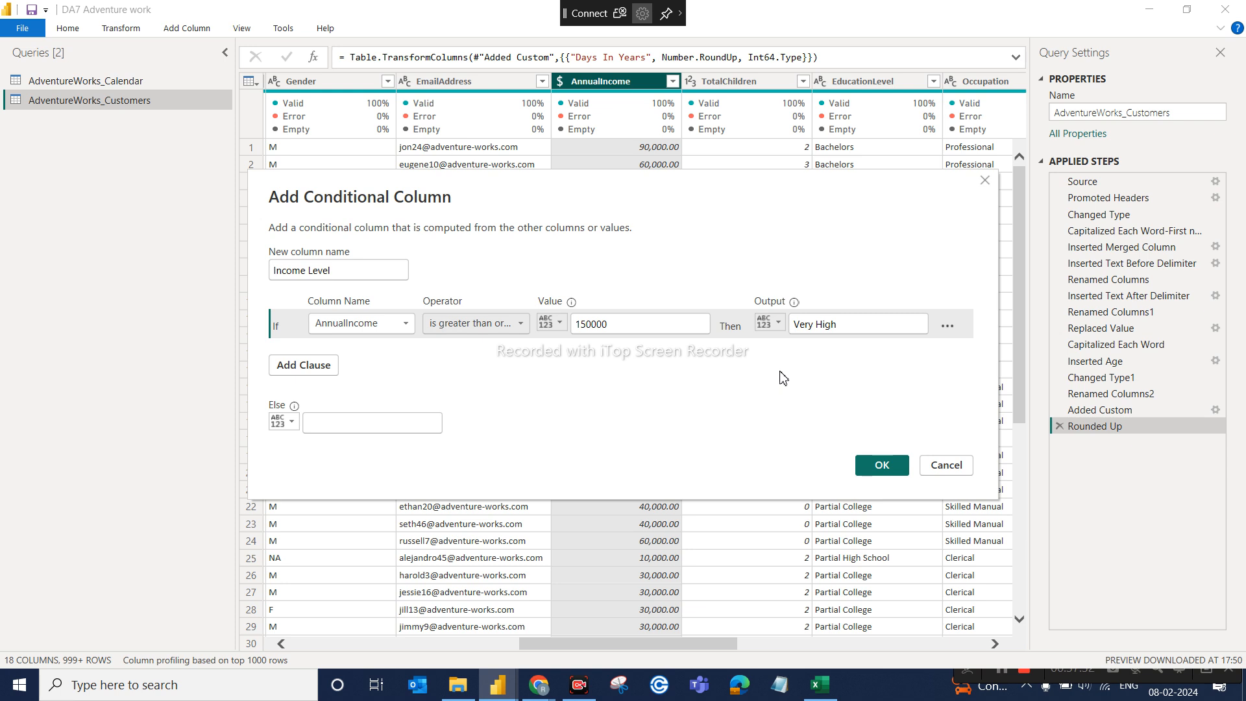
Add an else-if clause so that AnnualIncome greater than or equal to 100000 outputs High
{"action": "left_click", "coordinate": [328, 368]}
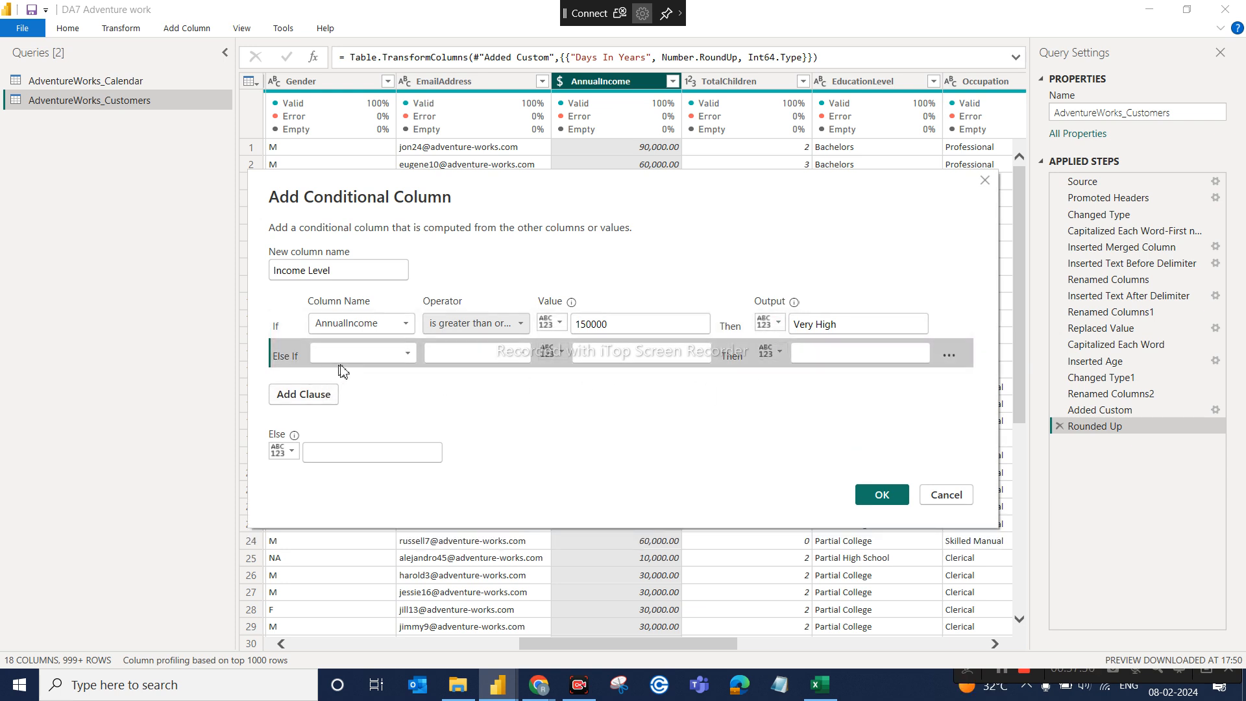
{"action": "left_click", "coordinate": [407, 357]}
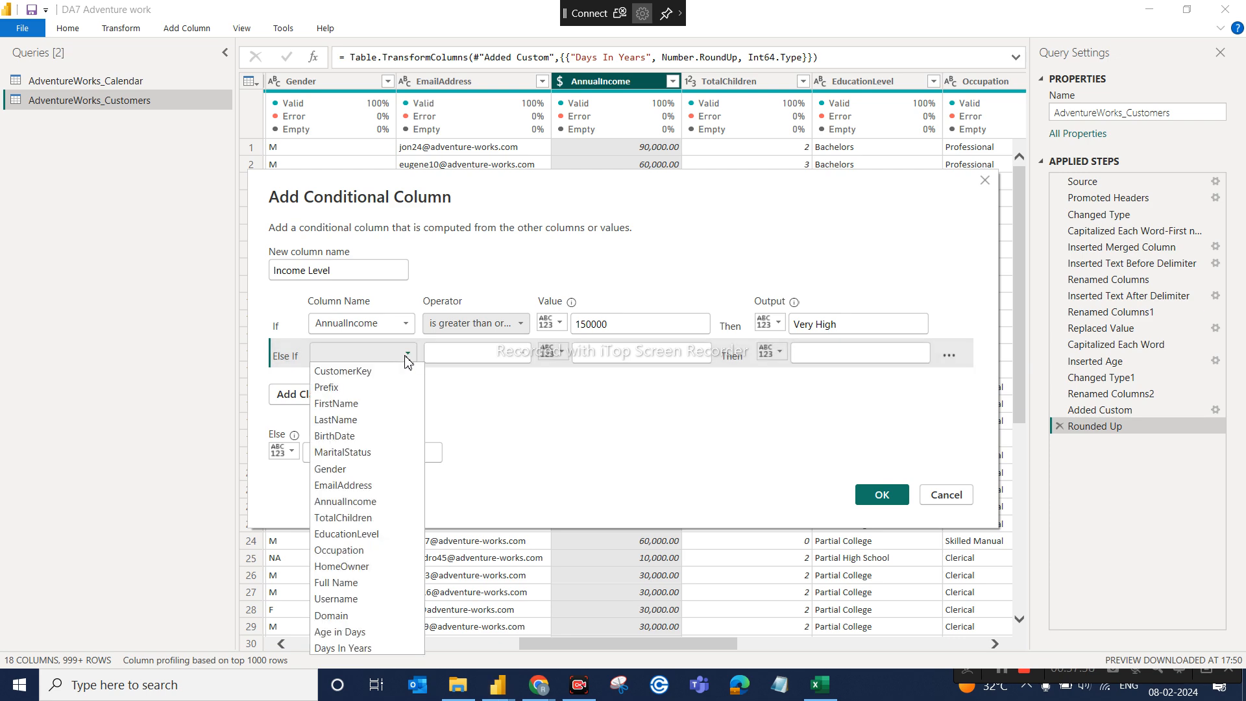
{"action": "left_click", "coordinate": [348, 502]}
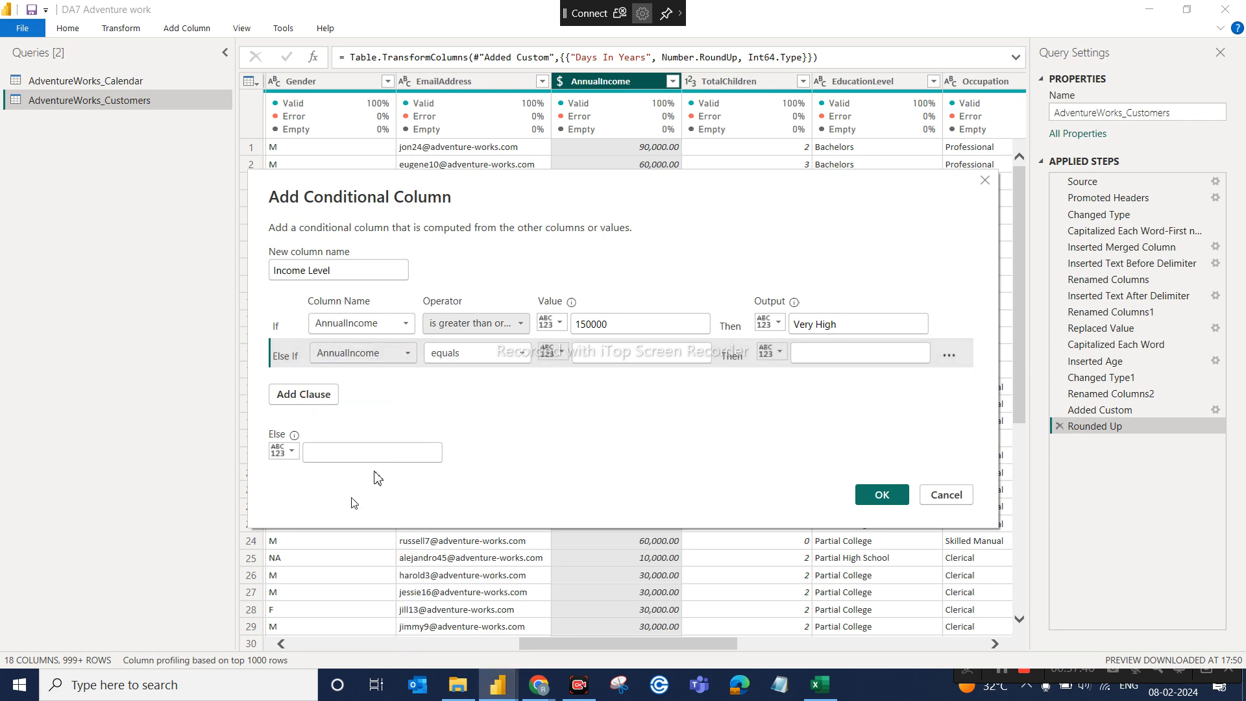
{"action": "left_click", "coordinate": [508, 360]}
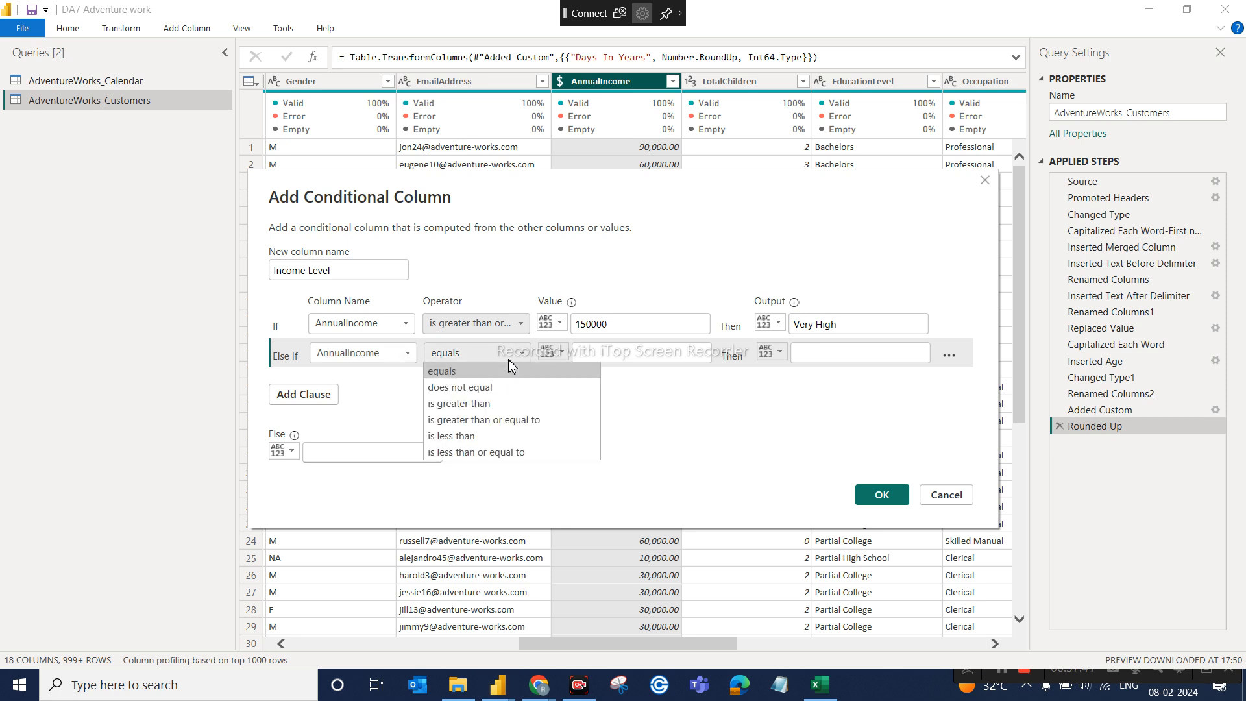
{"action": "left_click", "coordinate": [513, 420]}
{"action": "left_click", "coordinate": [603, 359]}
{"action": "type", "text": "100000"}
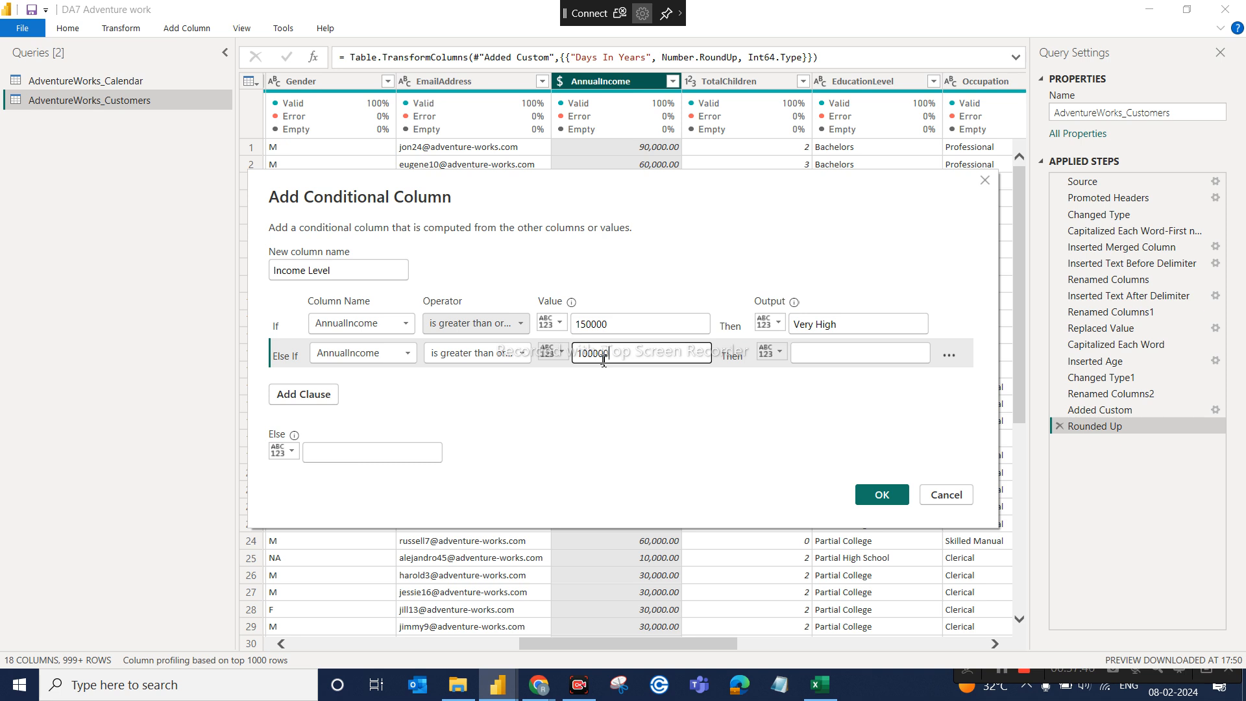
{"action": "key", "text": "BackSpace"}
{"action": "type", "text": "0"}
{"action": "left_click", "coordinate": [838, 355]}
{"action": "type", "text": "High"}
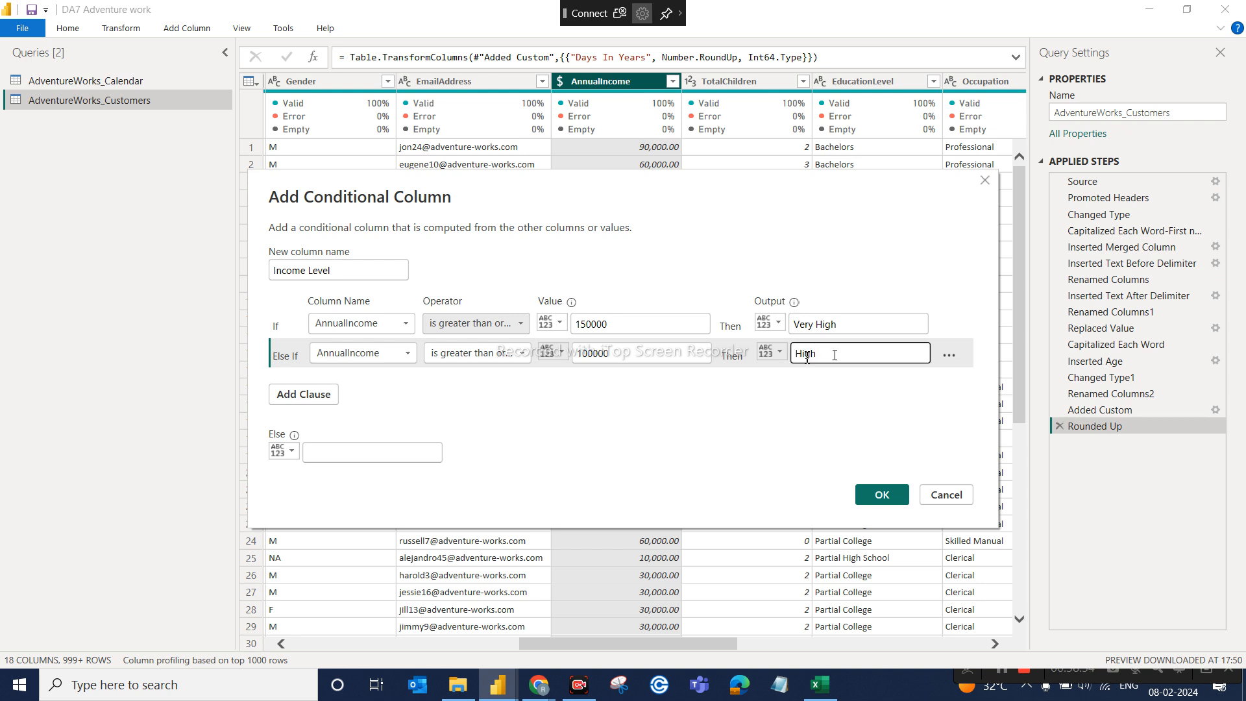
Add another else-if clause so that AnnualIncome greater than or equal to 50000 outputs Average
{"action": "left_click", "coordinate": [325, 396]}
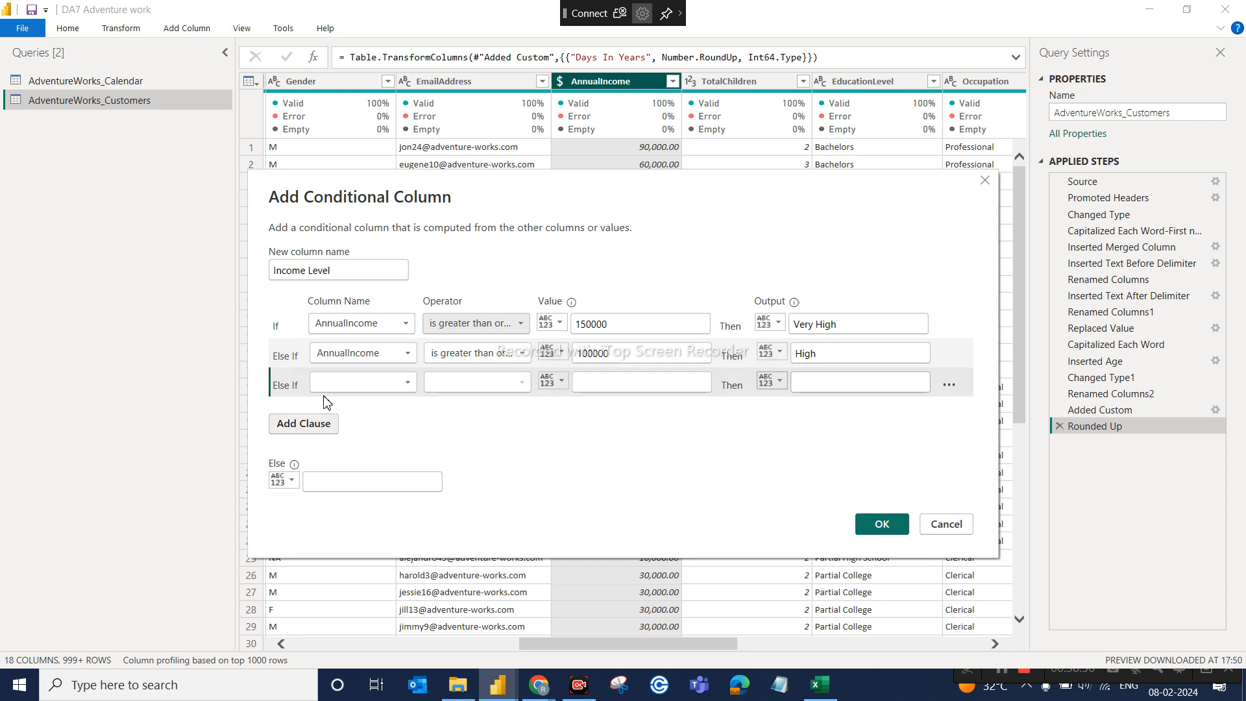
{"action": "left_click", "coordinate": [390, 383]}
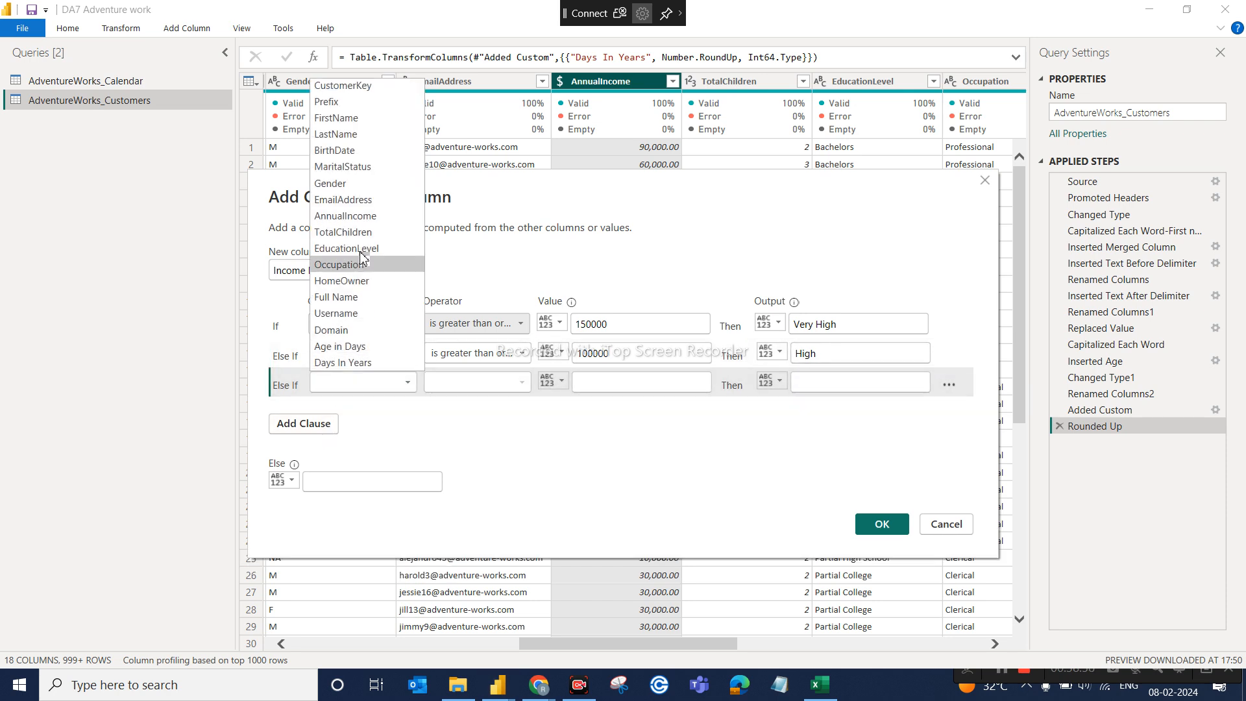
{"action": "left_click", "coordinate": [374, 219]}
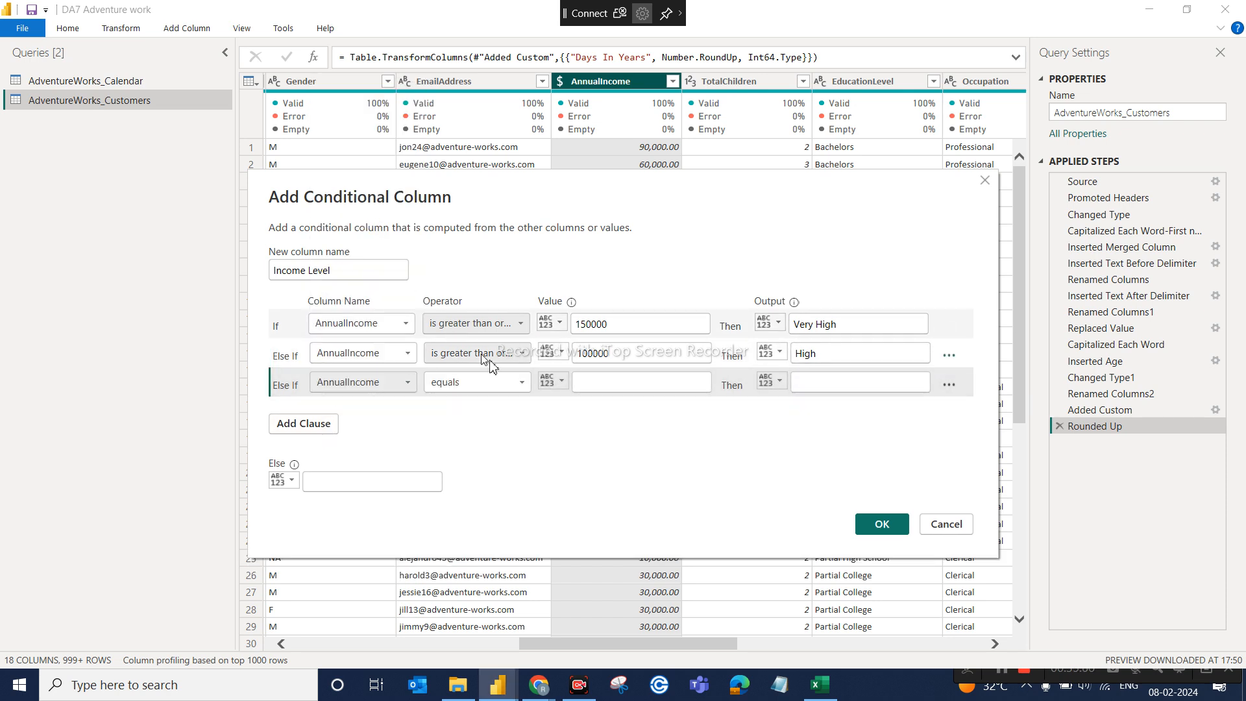
{"action": "left_click", "coordinate": [513, 383]}
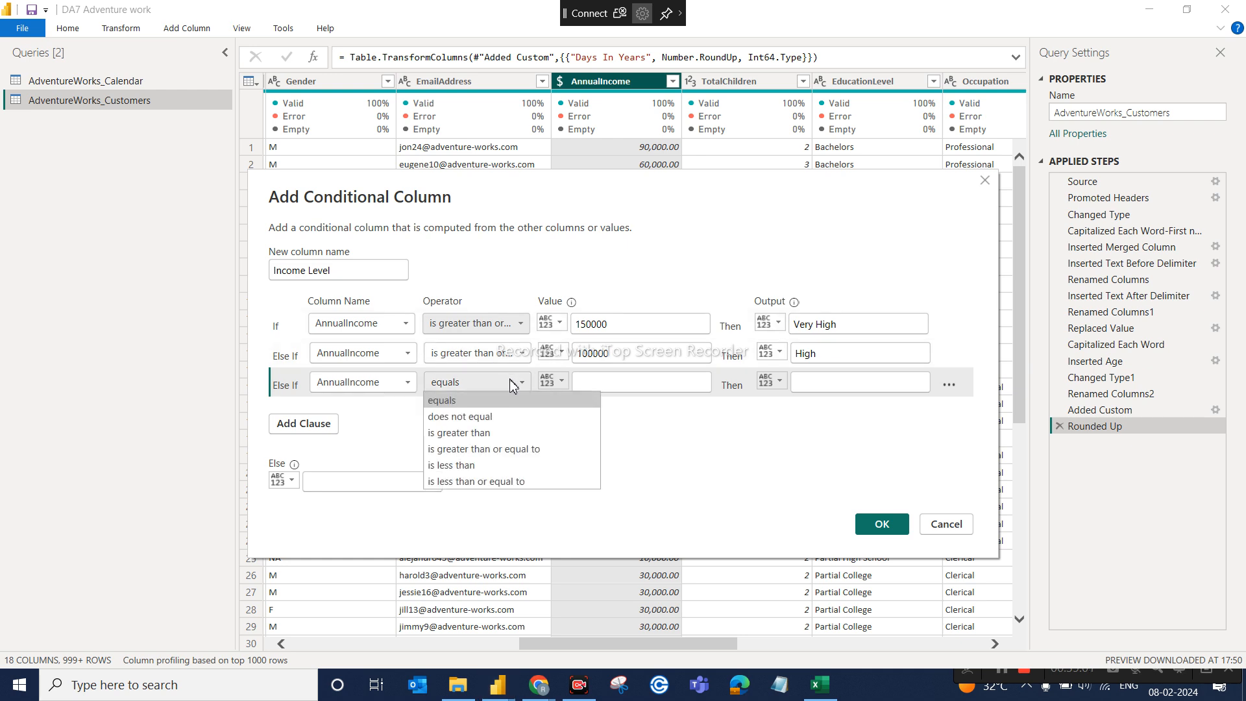
{"action": "left_click", "coordinate": [495, 448]}
{"action": "left_click", "coordinate": [627, 388]}
{"action": "type", "text": "50000"}
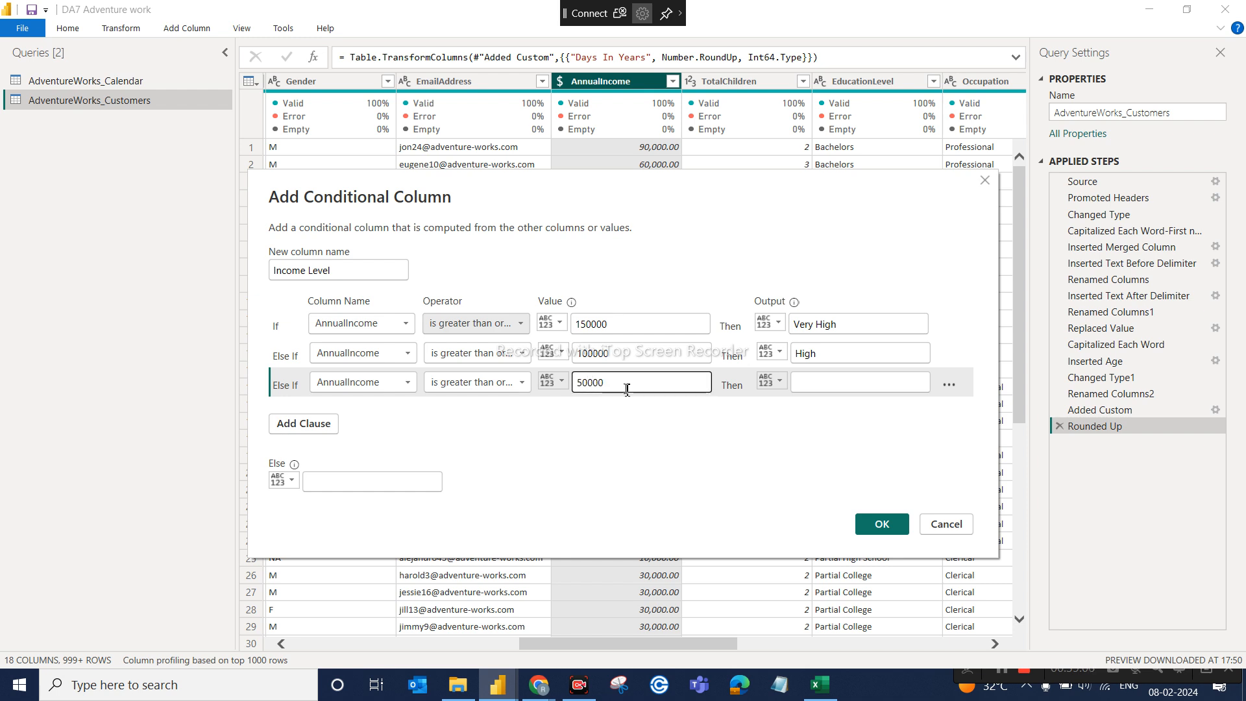
{"action": "left_click", "coordinate": [821, 392]}
{"action": "type", "text": "Average"}
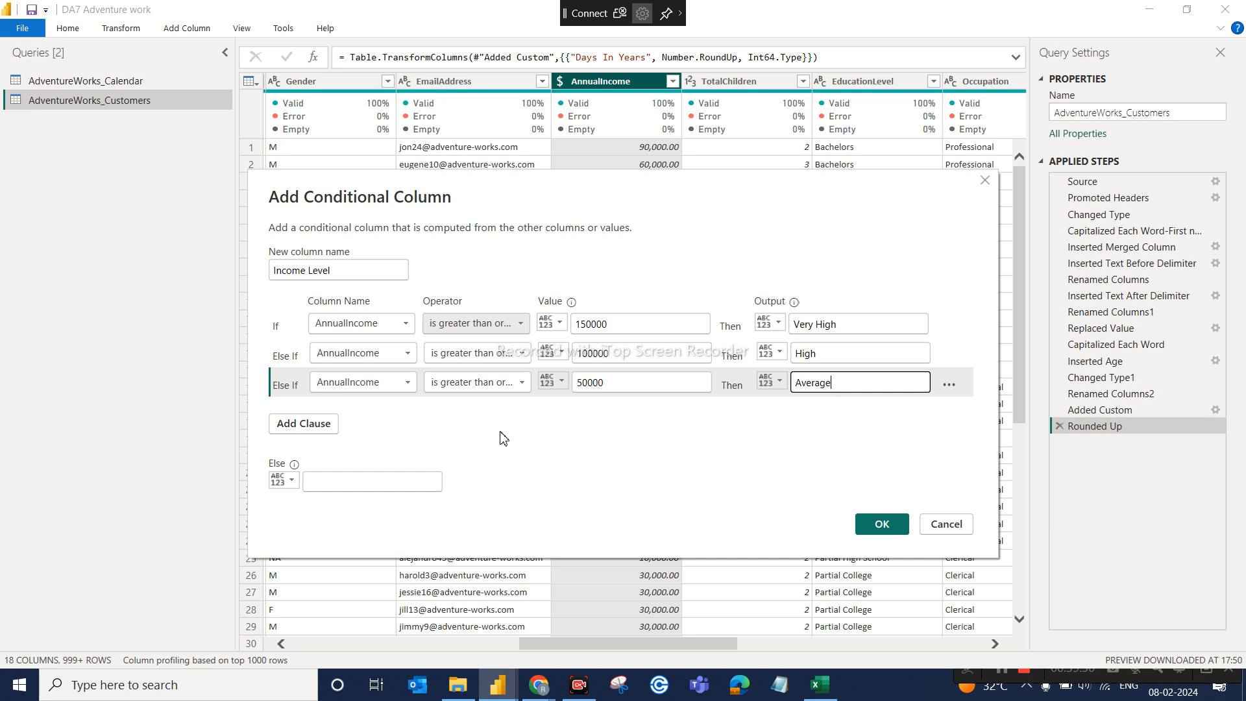
Set the else output to Low and create the Income Level conditional column
{"action": "left_click", "coordinate": [321, 482]}
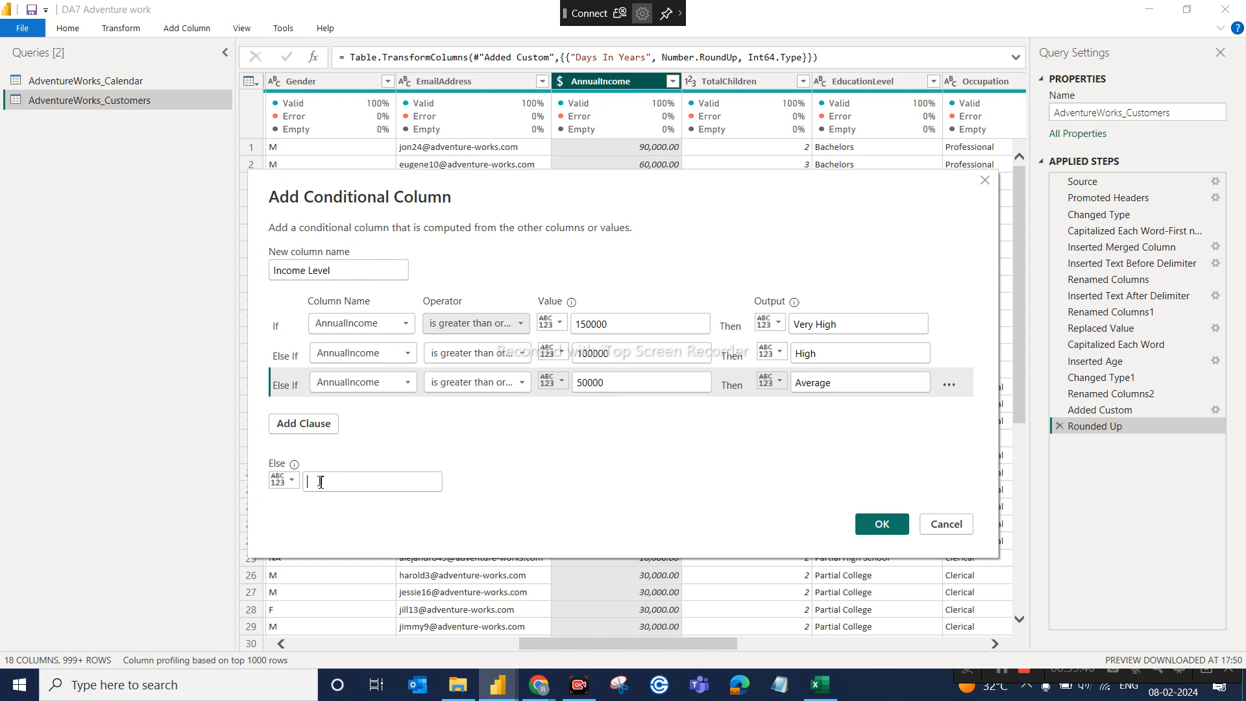
{"action": "left_click", "coordinate": [321, 482]}
{"action": "type", "text": "Low"}
{"action": "left_click", "coordinate": [879, 526]}
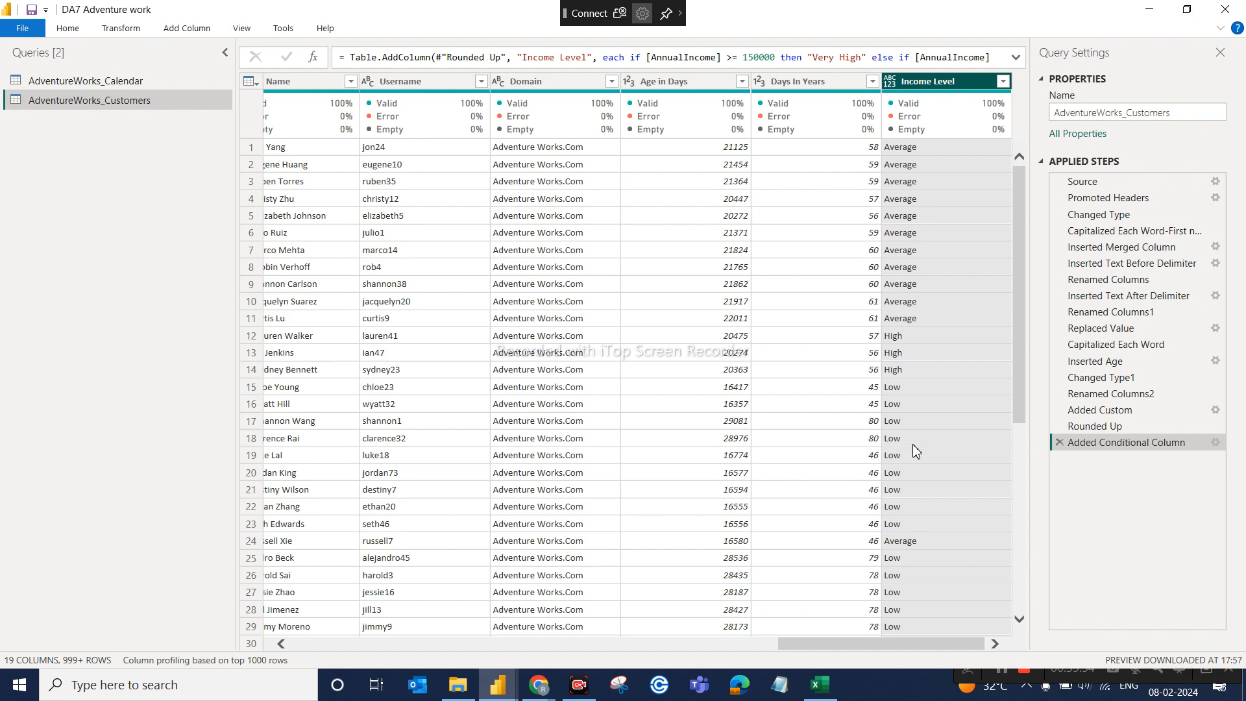
Compare the Income Level values with the AnnualIncome amounts across the customer rows
{"action": "scroll", "coordinate": [945, 418], "scroll_direction": "down", "scroll_amount": 2}
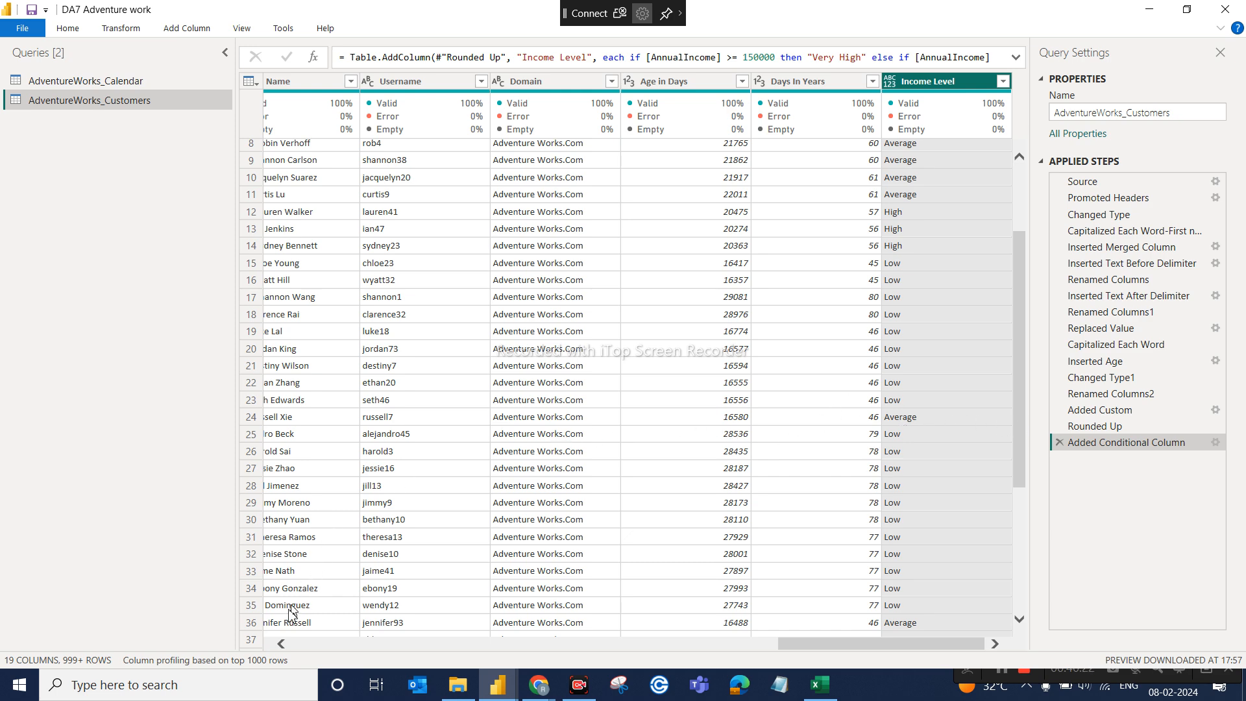
{"action": "left_click", "coordinate": [281, 644]}
{"action": "left_click", "coordinate": [282, 644]}
{"action": "left_click", "coordinate": [282, 644]}
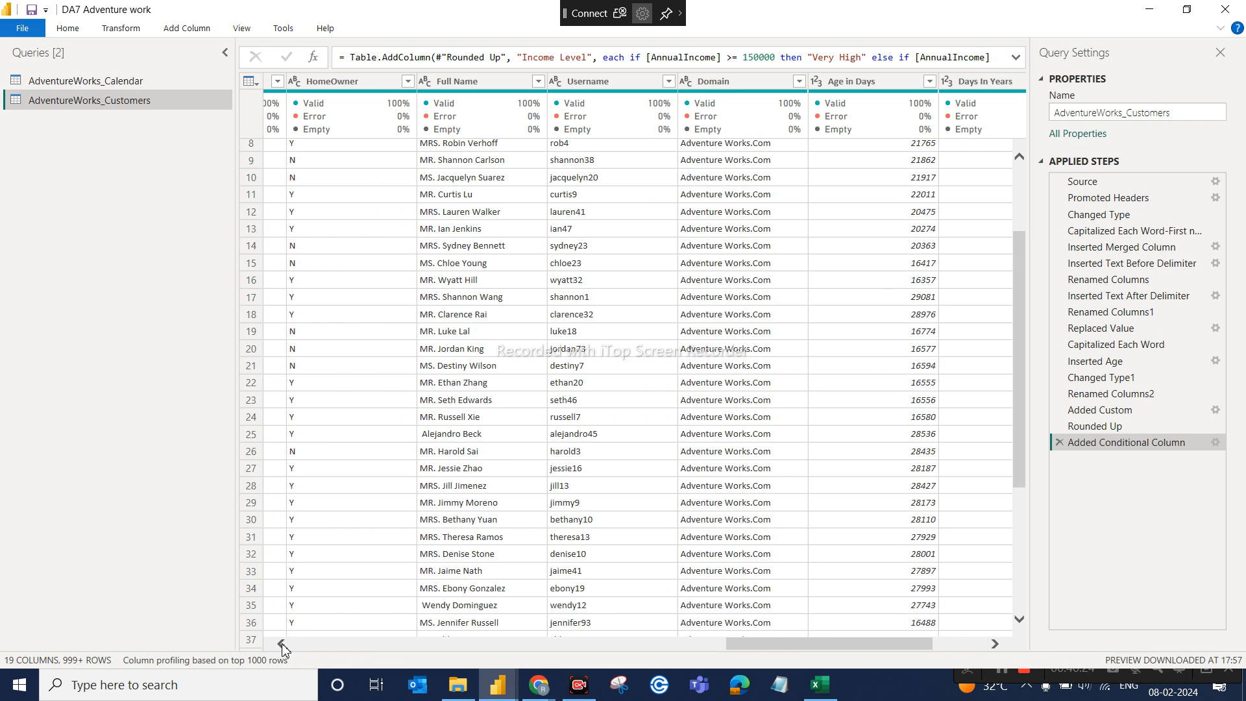
{"action": "left_click", "coordinate": [282, 643]}
{"action": "left_click", "coordinate": [282, 644]}
{"action": "left_click", "coordinate": [282, 644]}
{"action": "left_click", "coordinate": [282, 644]}
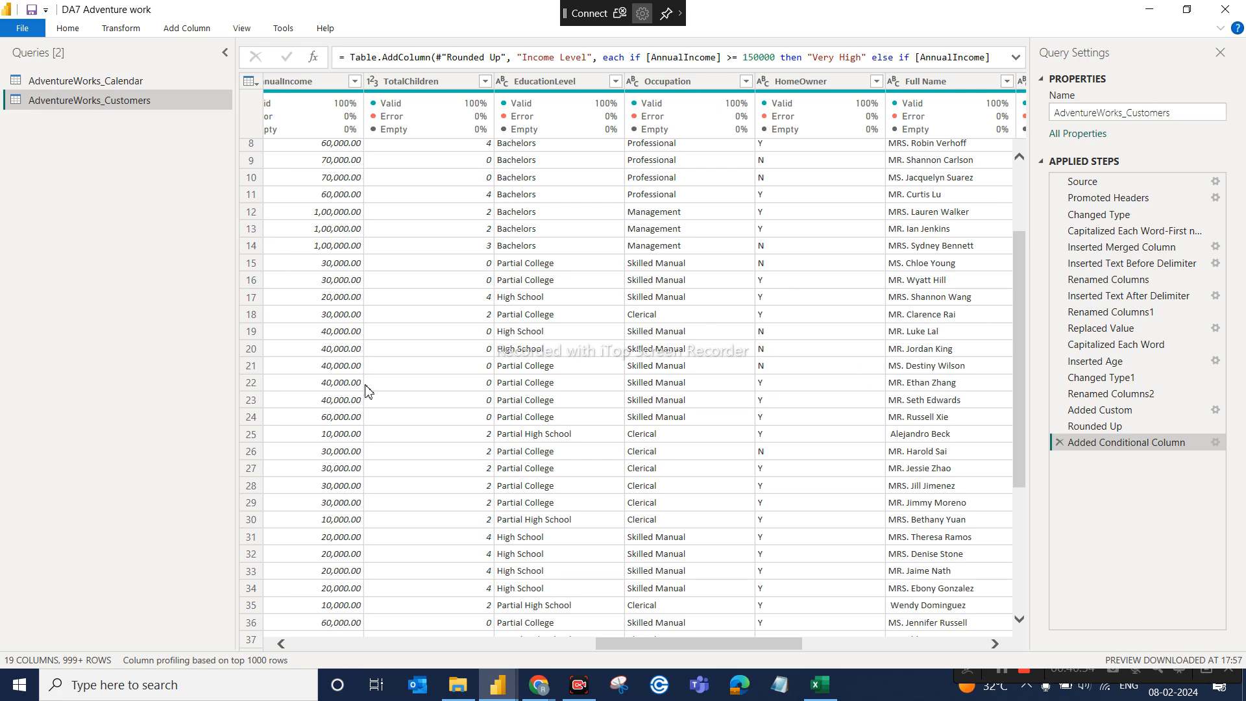
{"action": "left_click", "coordinate": [994, 644]}
{"action": "left_click", "coordinate": [995, 645]}
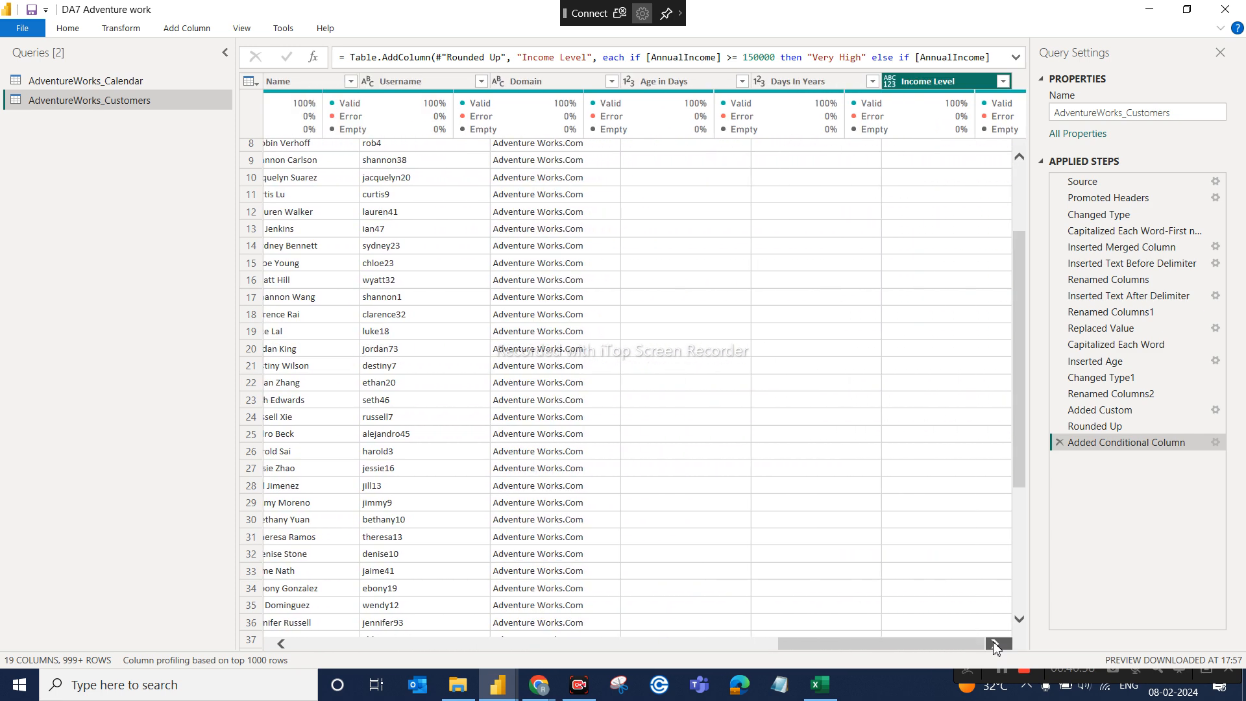
{"action": "left_click", "coordinate": [995, 644]}
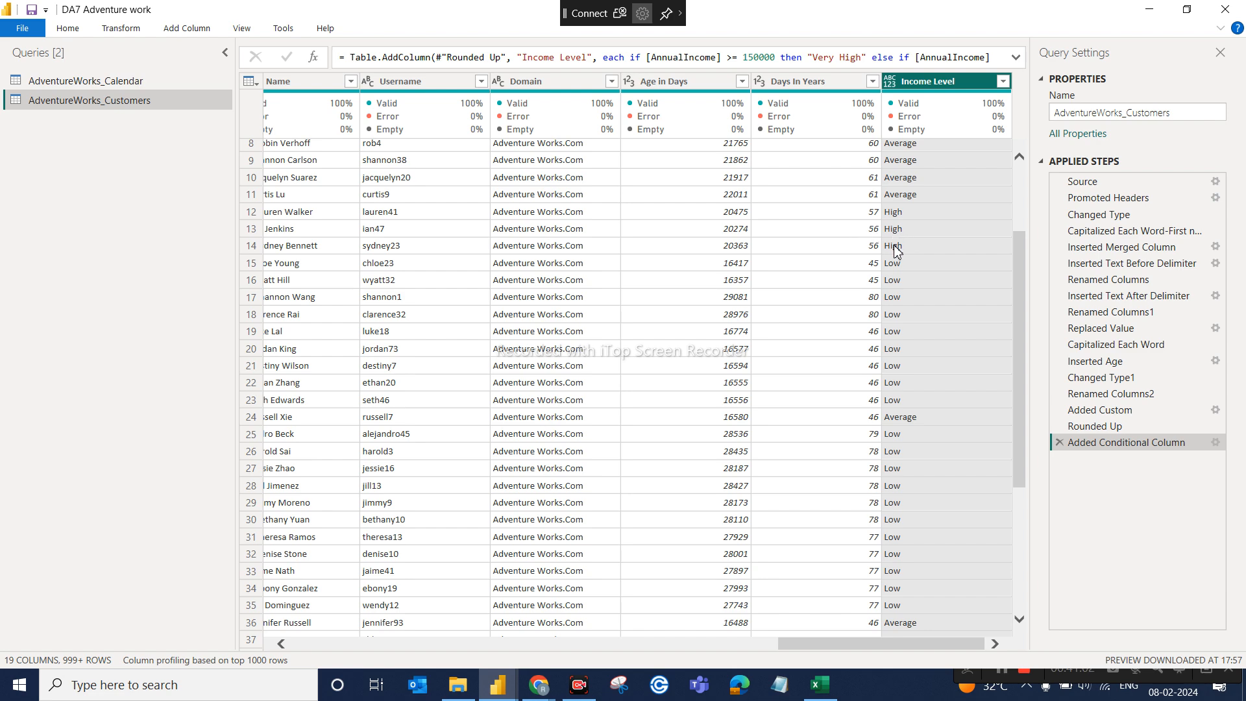
{"action": "left_click", "coordinate": [1019, 163]}
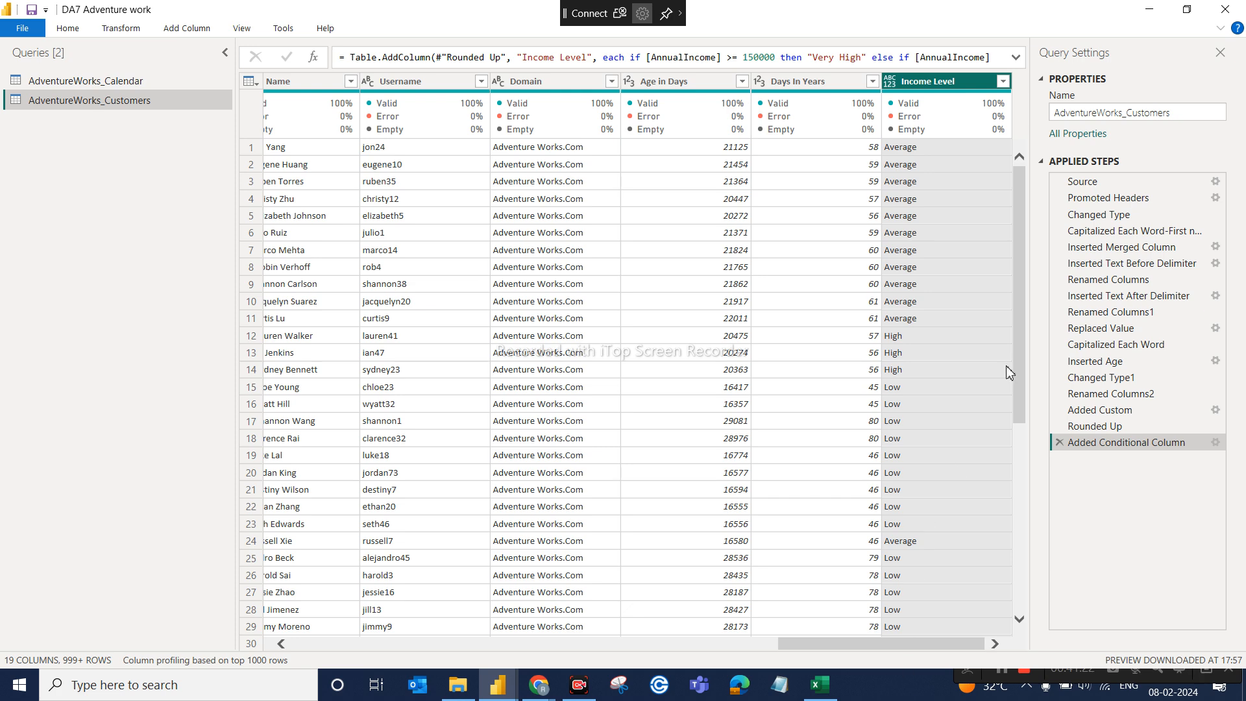
{"action": "left_click", "coordinate": [1147, 9]}
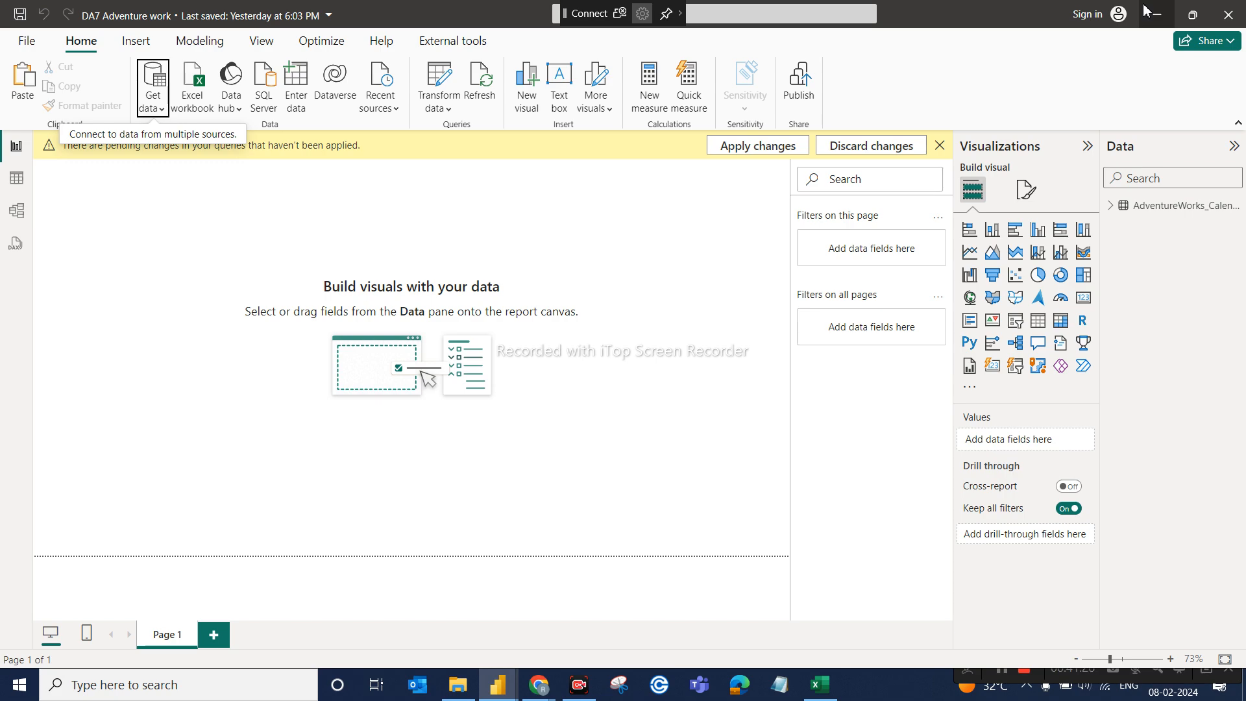
{"action": "left_click", "coordinate": [1147, 10]}
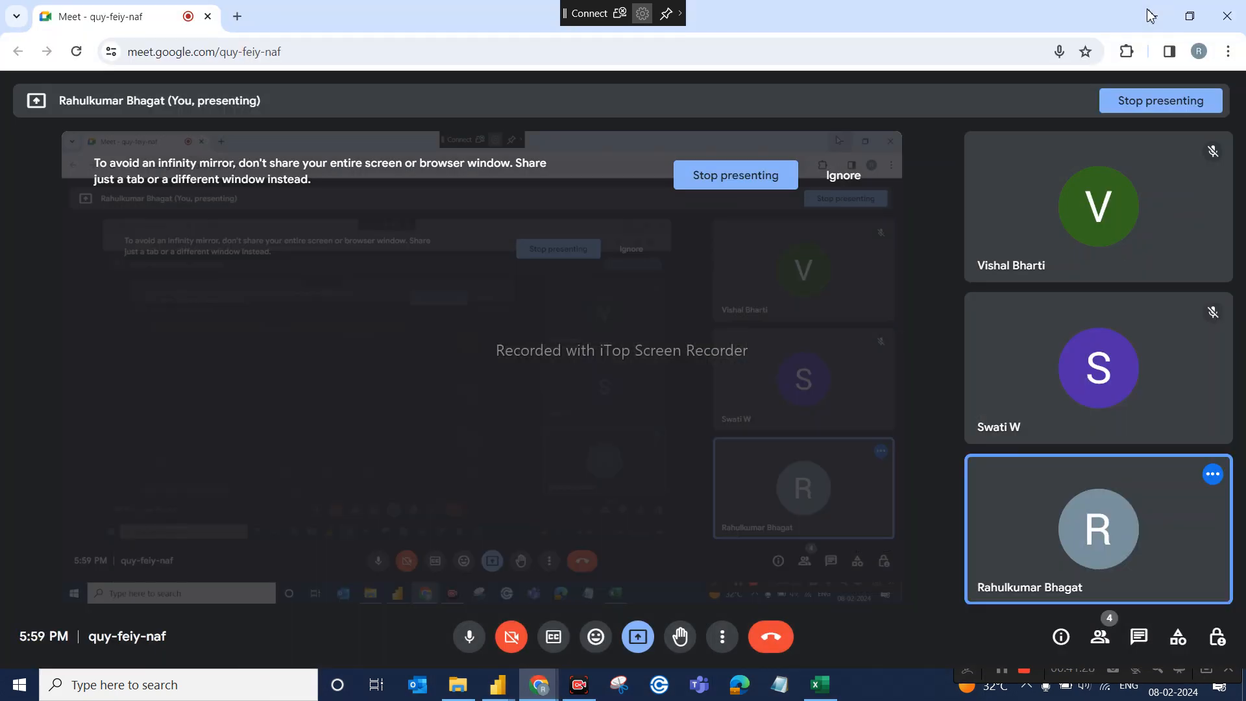
{"action": "left_click", "coordinate": [1147, 9]}
{"action": "left_click", "coordinate": [1135, 52]}
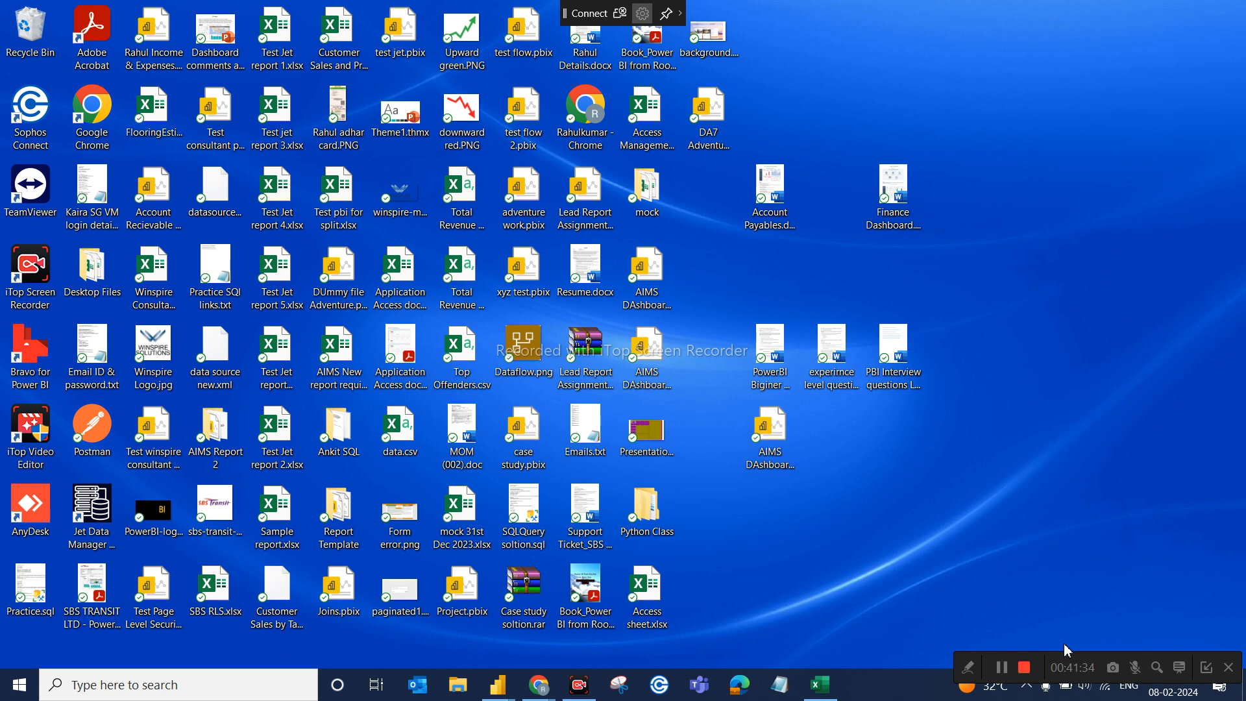
{"action": "left_click_drag", "start_coordinate": [1073, 664], "coordinate": [910, 645]}
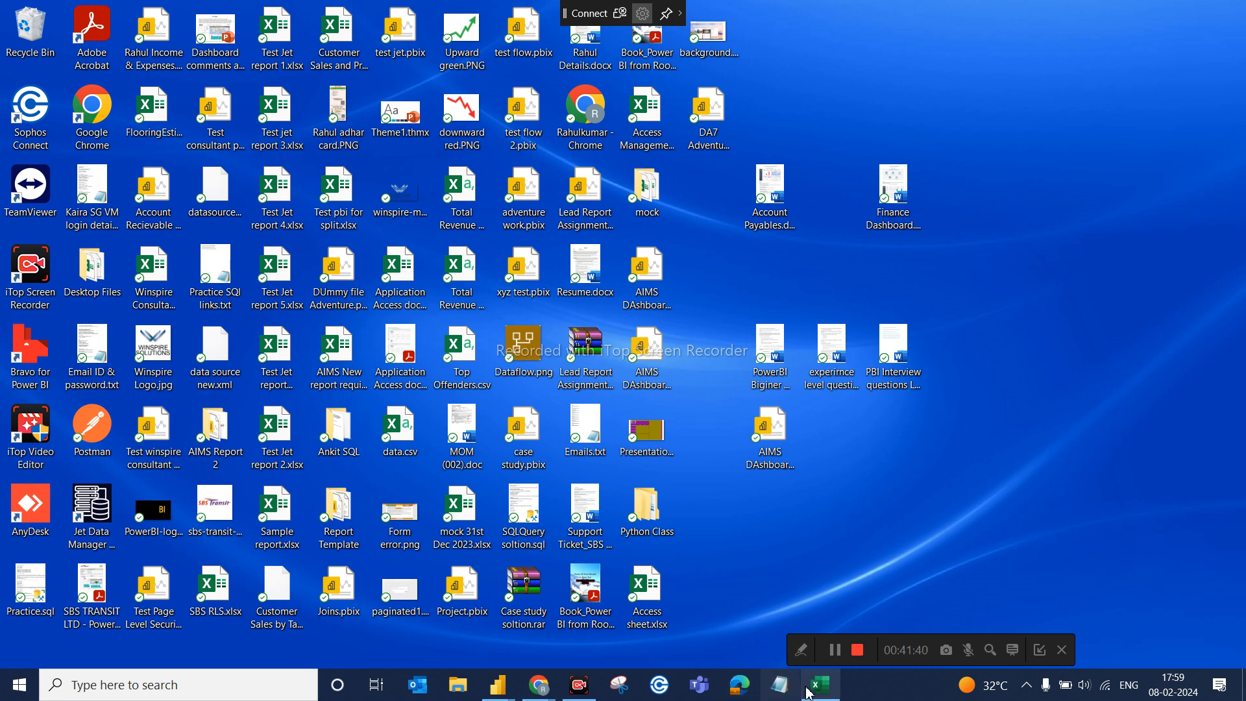
{"action": "mouse_move", "coordinate": [498, 685]}
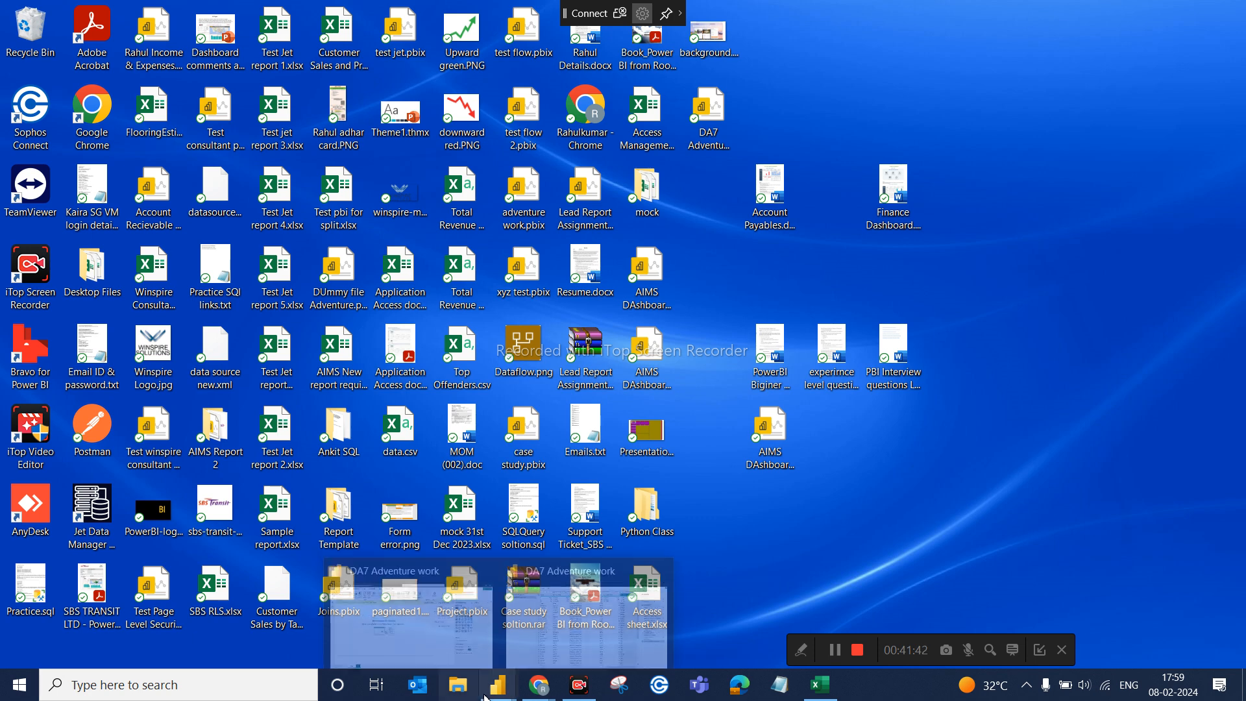
{"action": "mouse_move", "coordinate": [538, 628]}
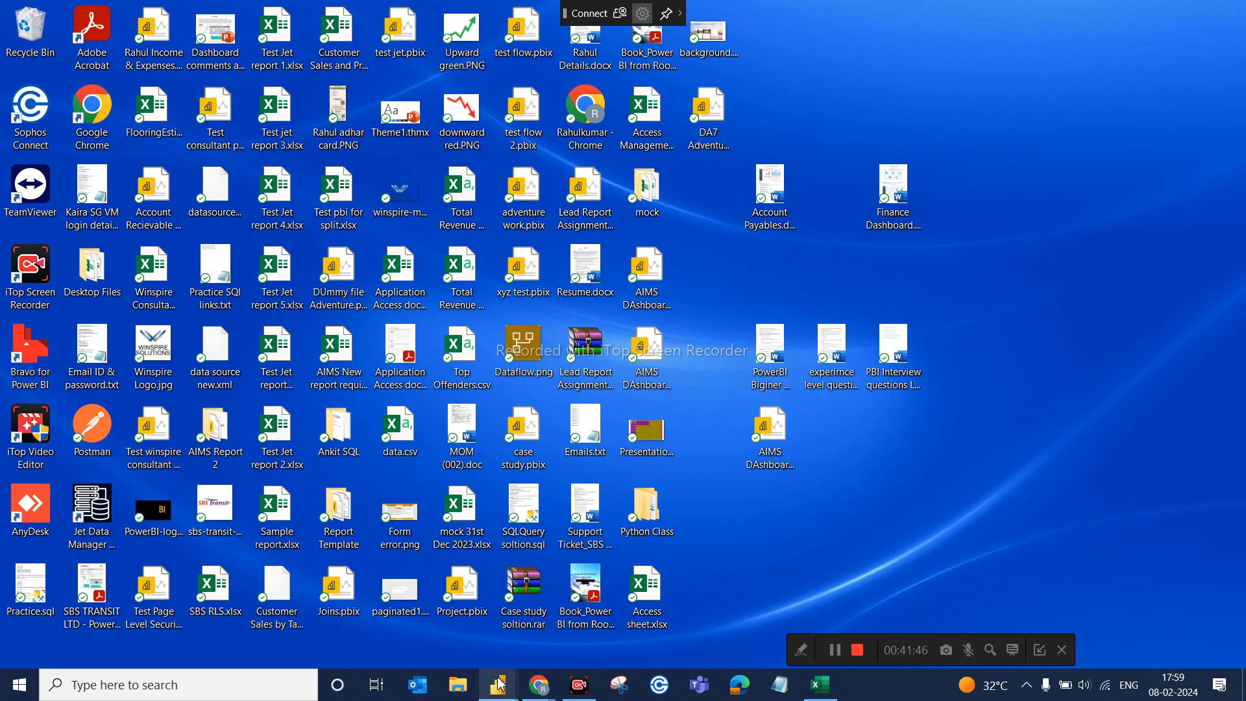
{"action": "left_click", "coordinate": [567, 590]}
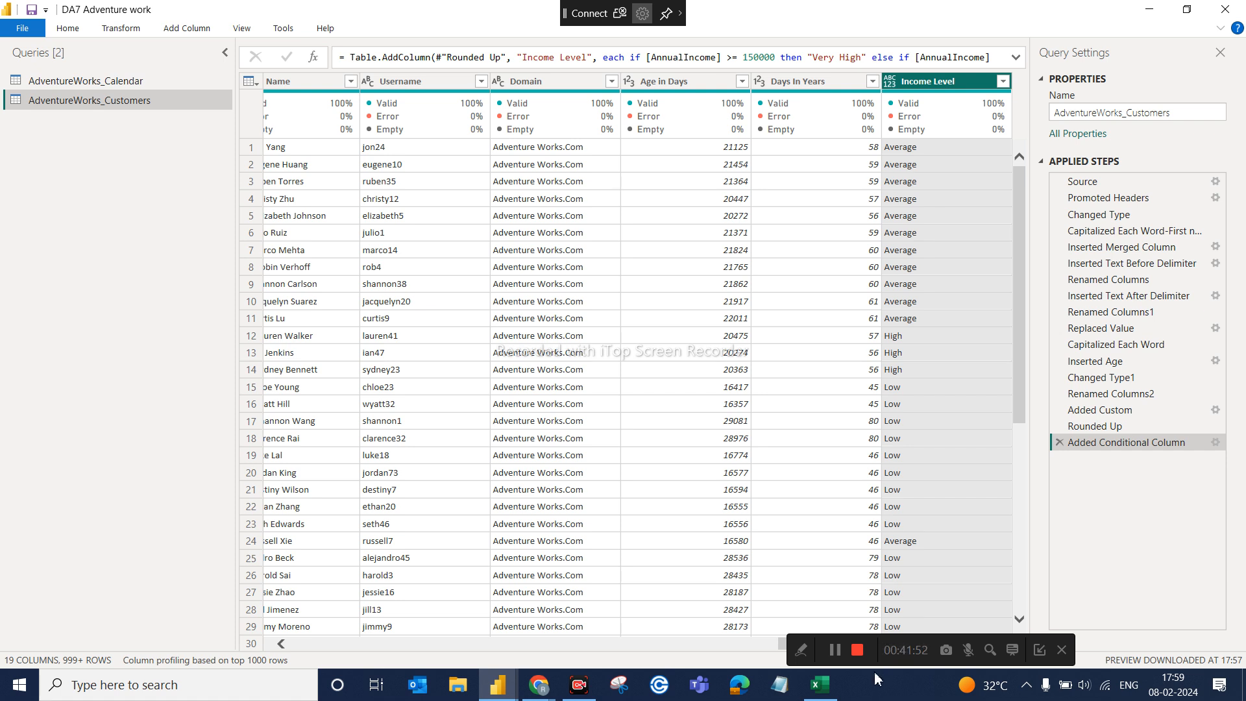
{"action": "left_click_drag", "start_coordinate": [890, 644], "coordinate": [918, 659]}
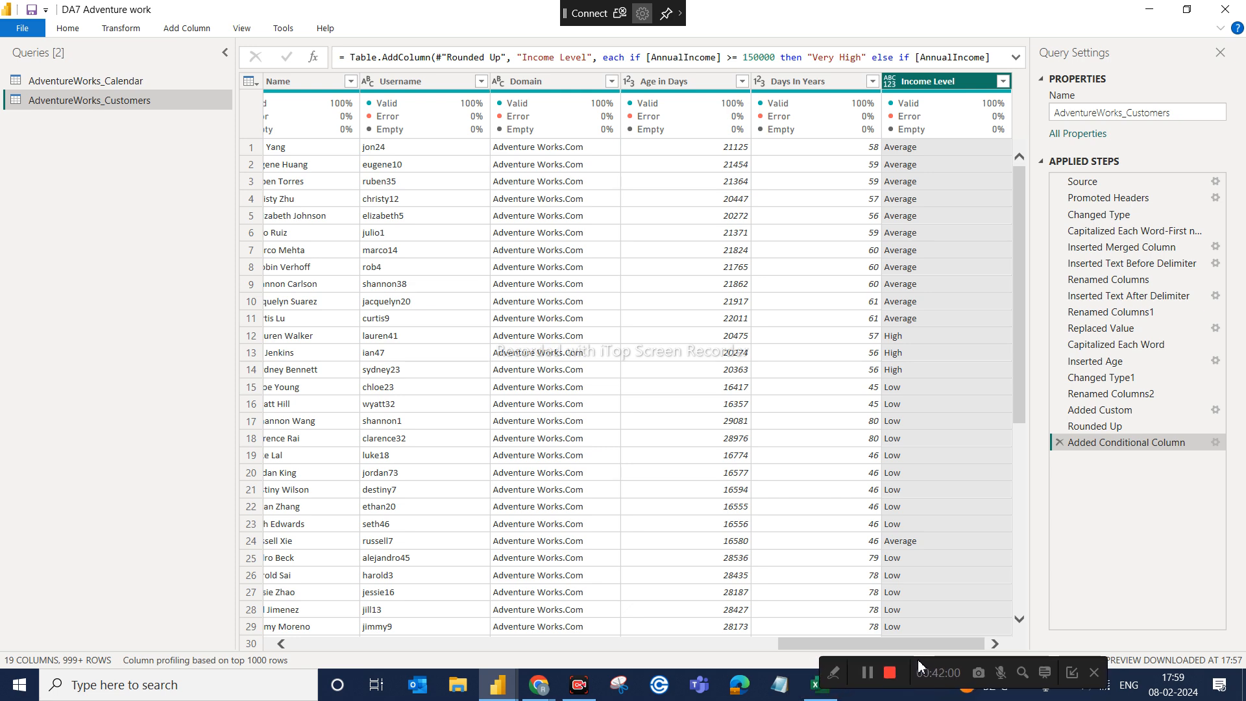
Switch to the Excel workbook, review the conditional column reference and remaining customers steps on the Applied Steps sheet, and return to Power Query
{"action": "left_click", "coordinate": [813, 686]}
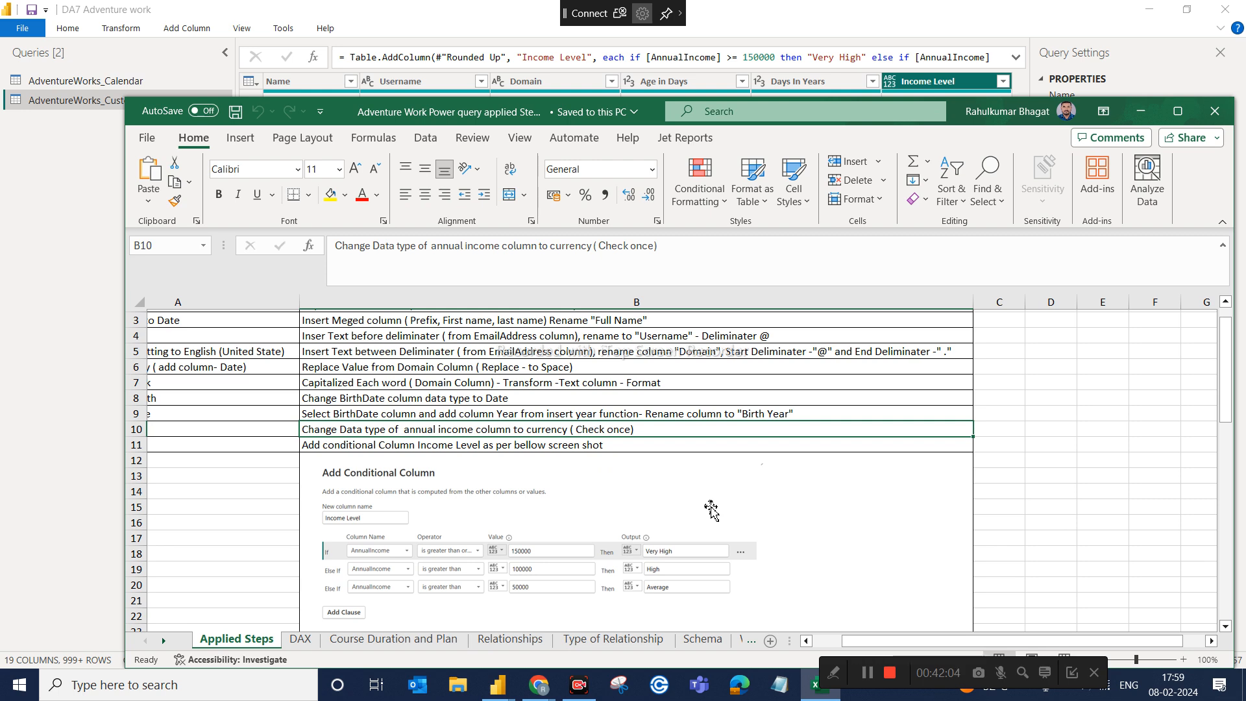
{"action": "scroll", "coordinate": [711, 511], "scroll_direction": "down", "scroll_amount": 2}
{"action": "scroll", "coordinate": [711, 511], "scroll_direction": "down", "scroll_amount": 3}
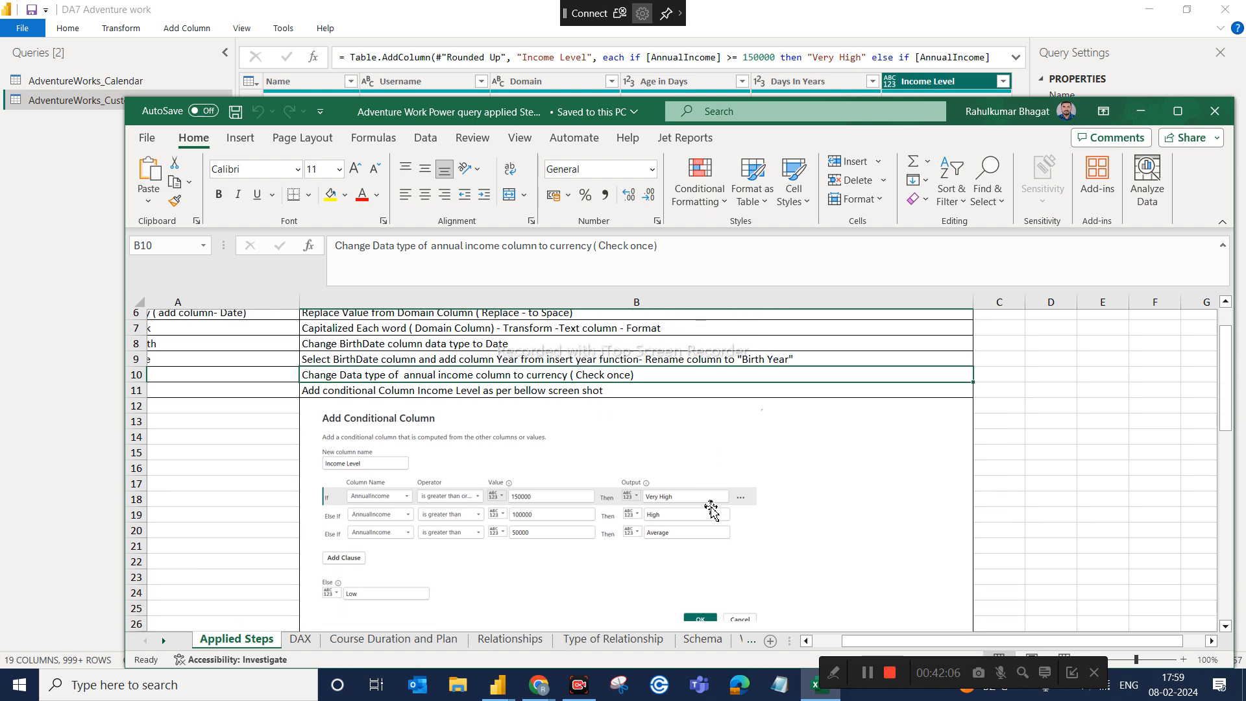
{"action": "scroll", "coordinate": [711, 511], "scroll_direction": "down", "scroll_amount": 3}
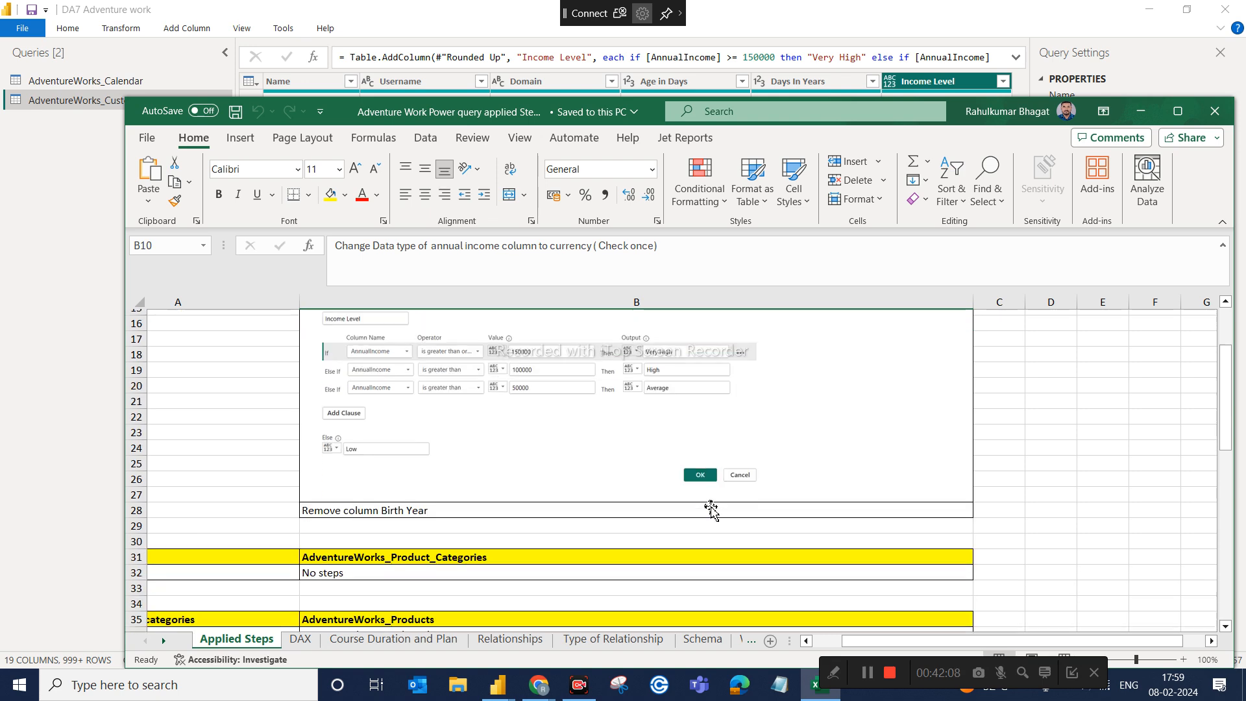
{"action": "left_click", "coordinate": [817, 687]}
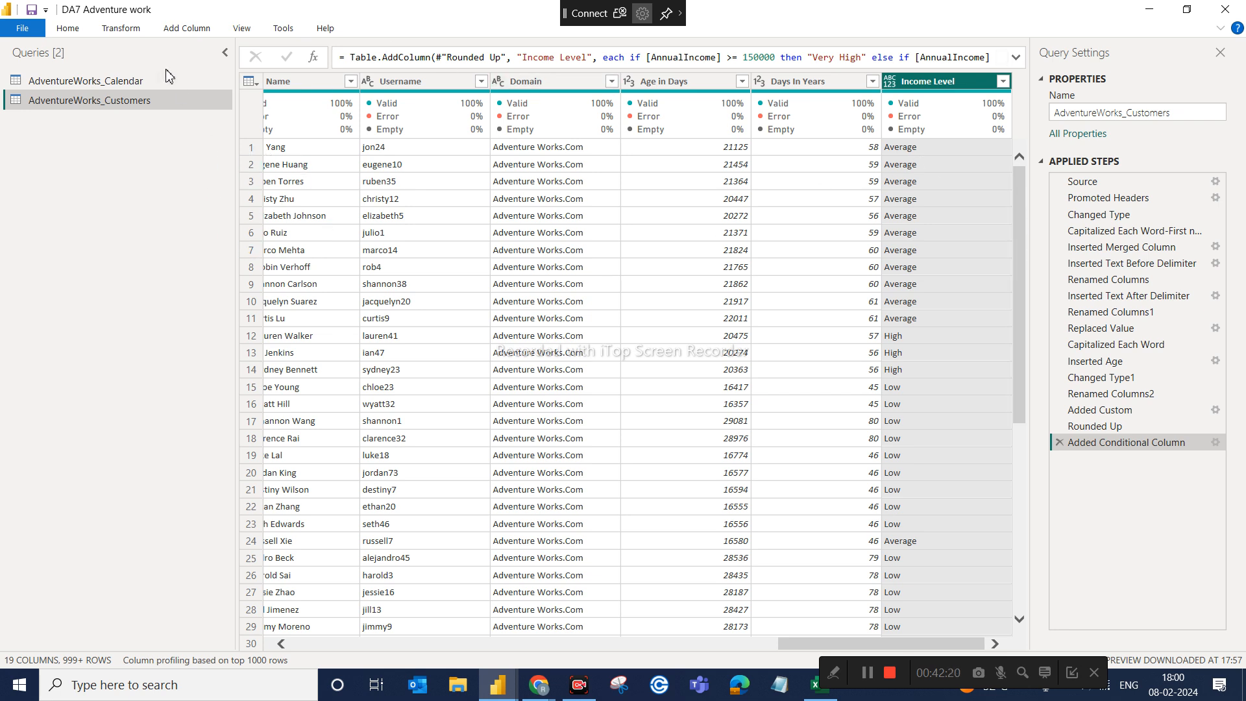
{"action": "left_click", "coordinate": [76, 29]}
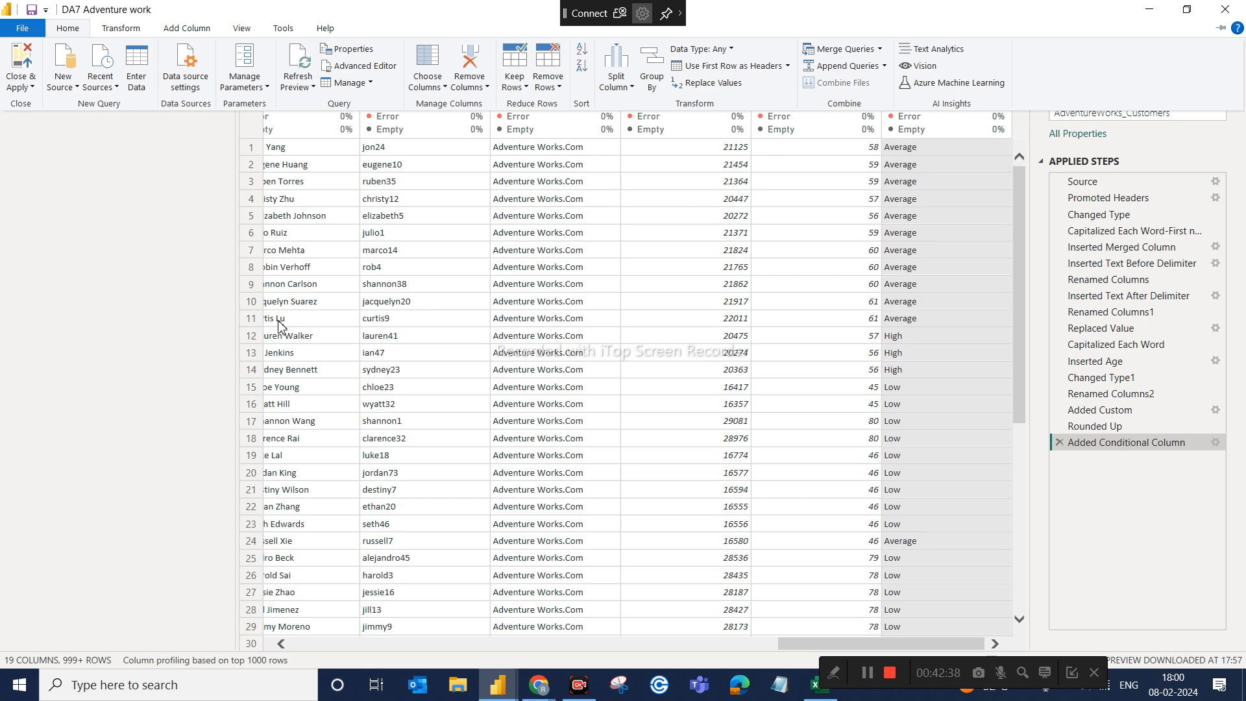
{"action": "left_click", "coordinate": [149, 298]}
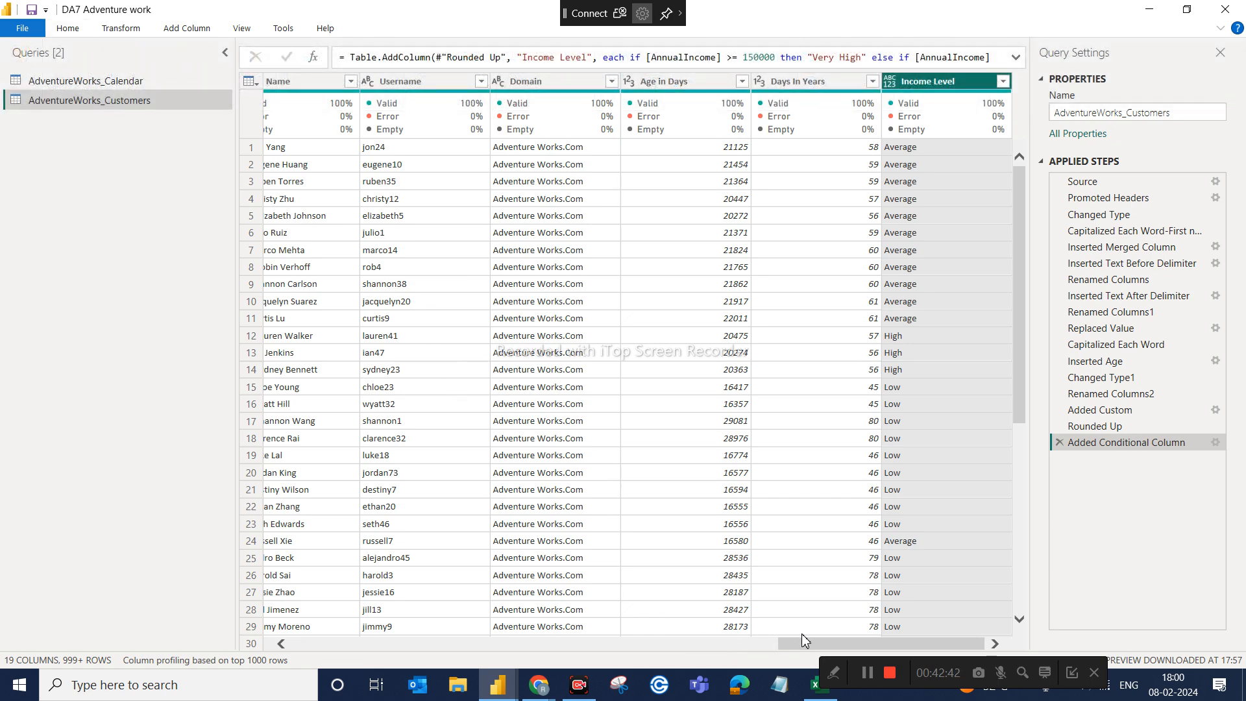
{"action": "right_click", "coordinate": [723, 634]}
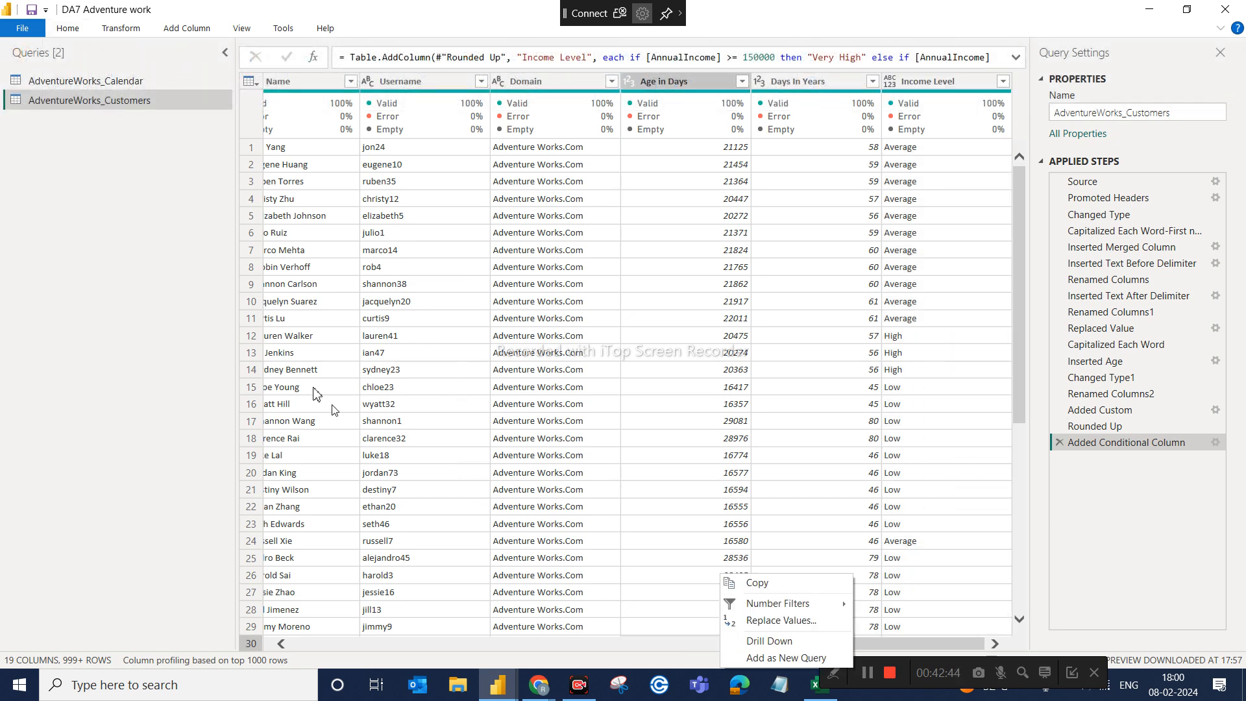
{"action": "left_click", "coordinate": [125, 22]}
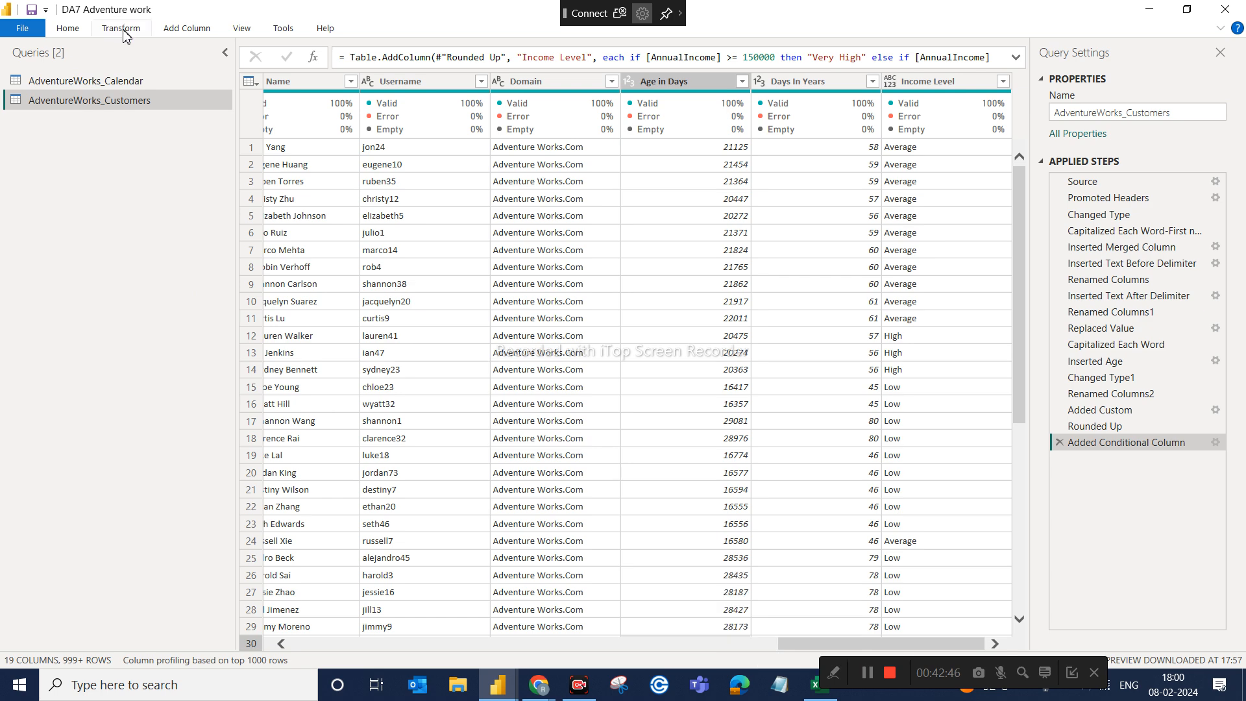
{"action": "left_click", "coordinate": [126, 30]}
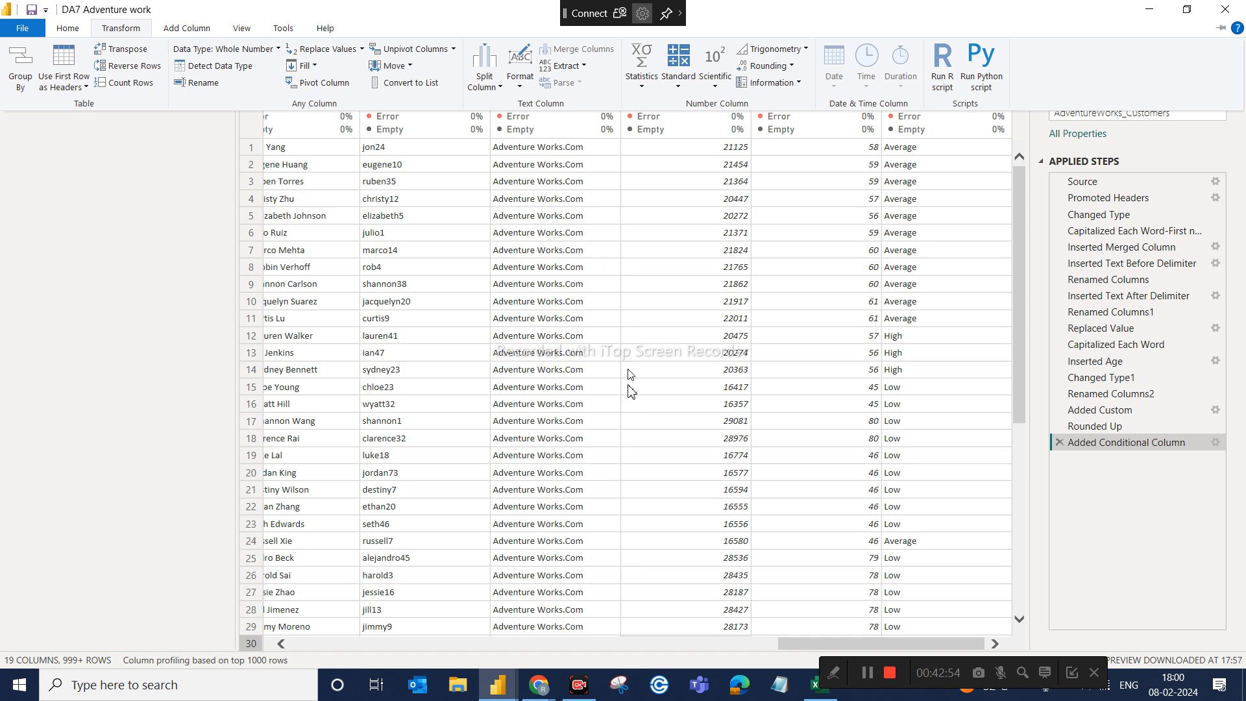
{"action": "left_click", "coordinate": [804, 642]}
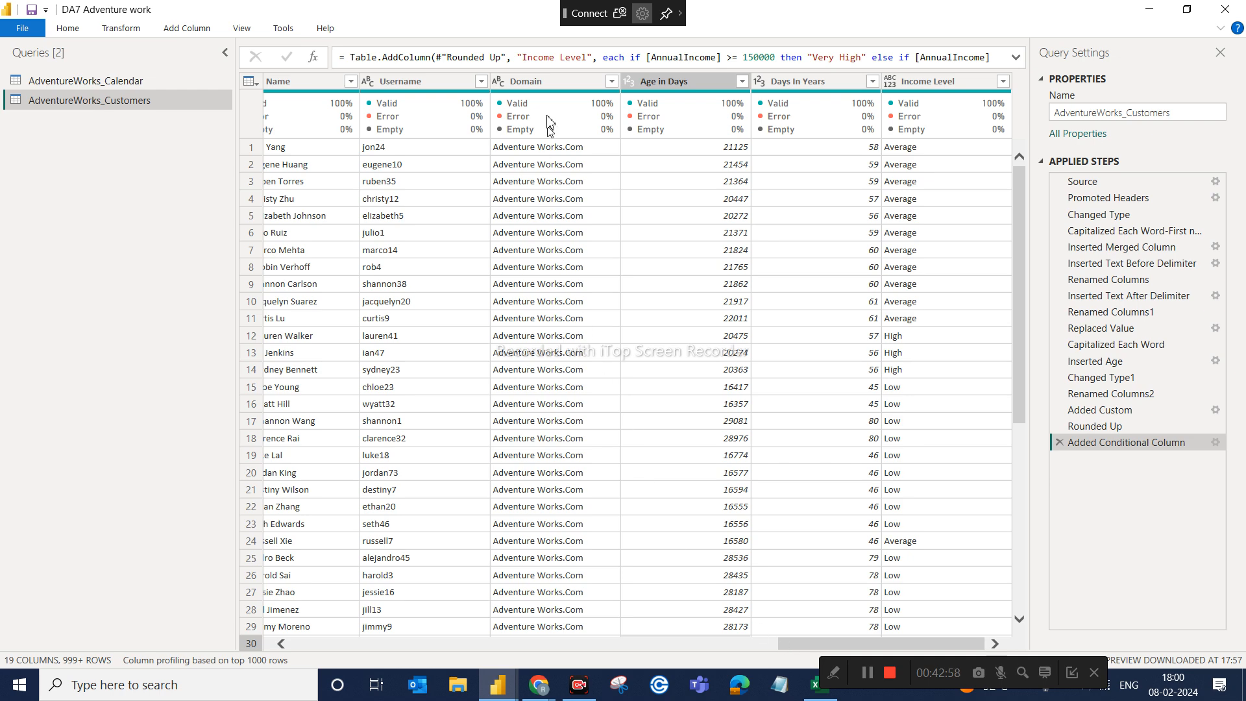
Examine the Domain column and the EmailAddress column in the customers table
{"action": "left_click", "coordinate": [552, 81]}
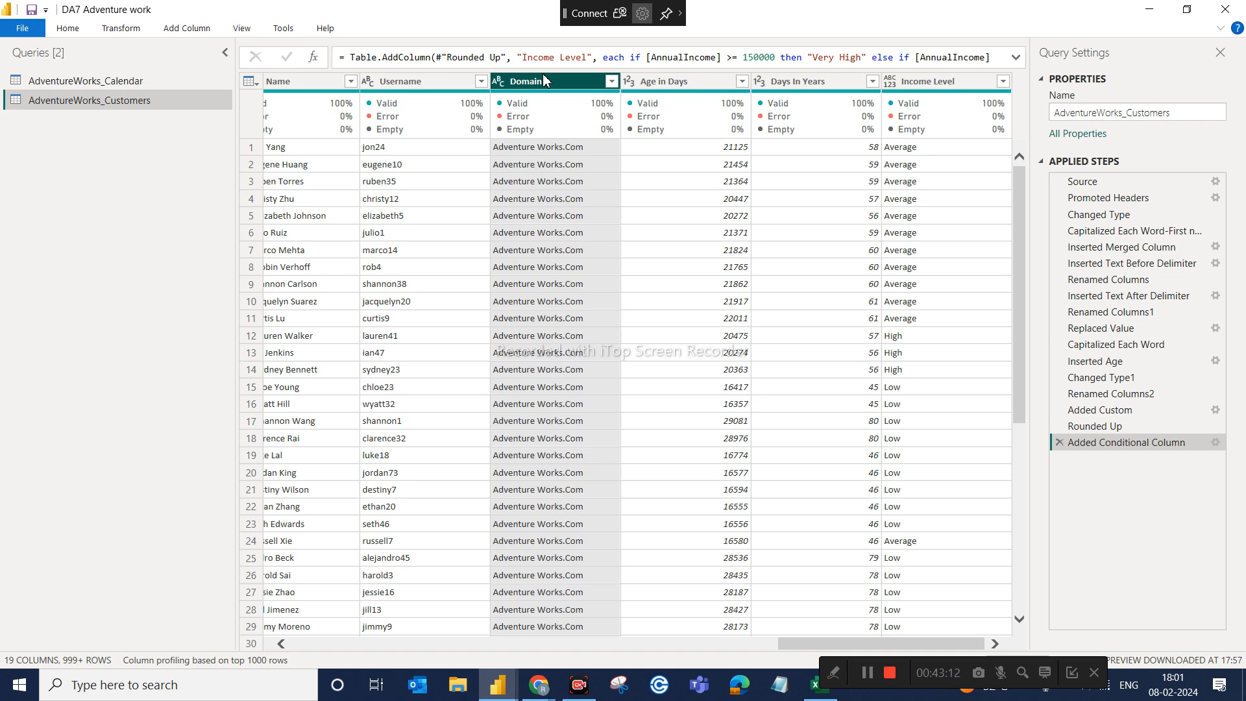
{"action": "left_click_drag", "start_coordinate": [796, 642], "coordinate": [457, 662]}
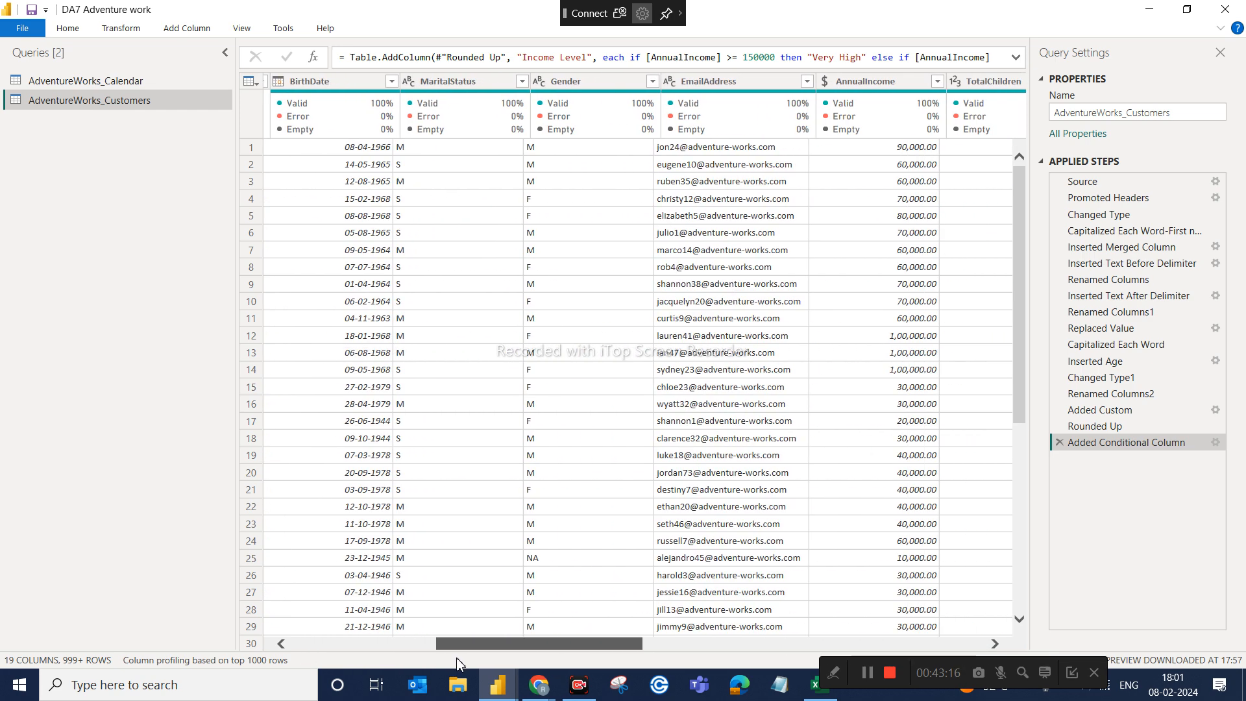
{"action": "left_click", "coordinate": [730, 93]}
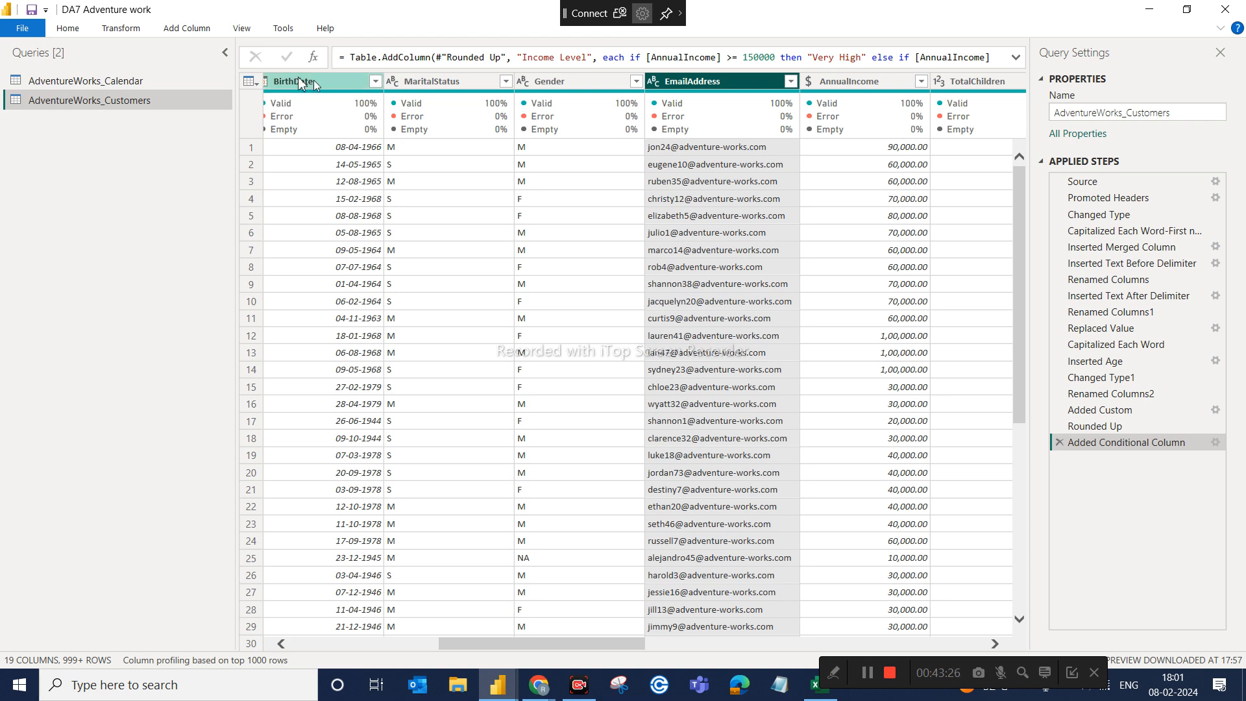
Try extracting the text after the "." delimiter from EmailAddress into a new column, and delete the resulting applied step
{"action": "left_click", "coordinate": [191, 30]}
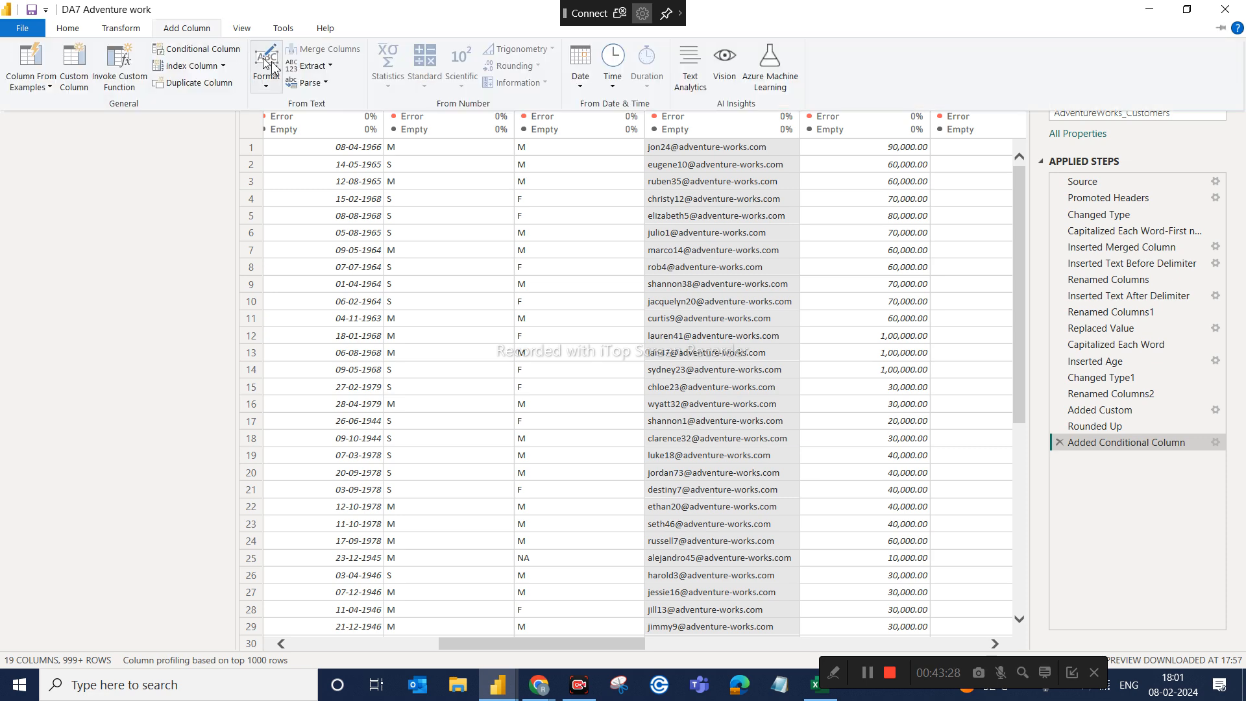
{"action": "left_click", "coordinate": [321, 67]}
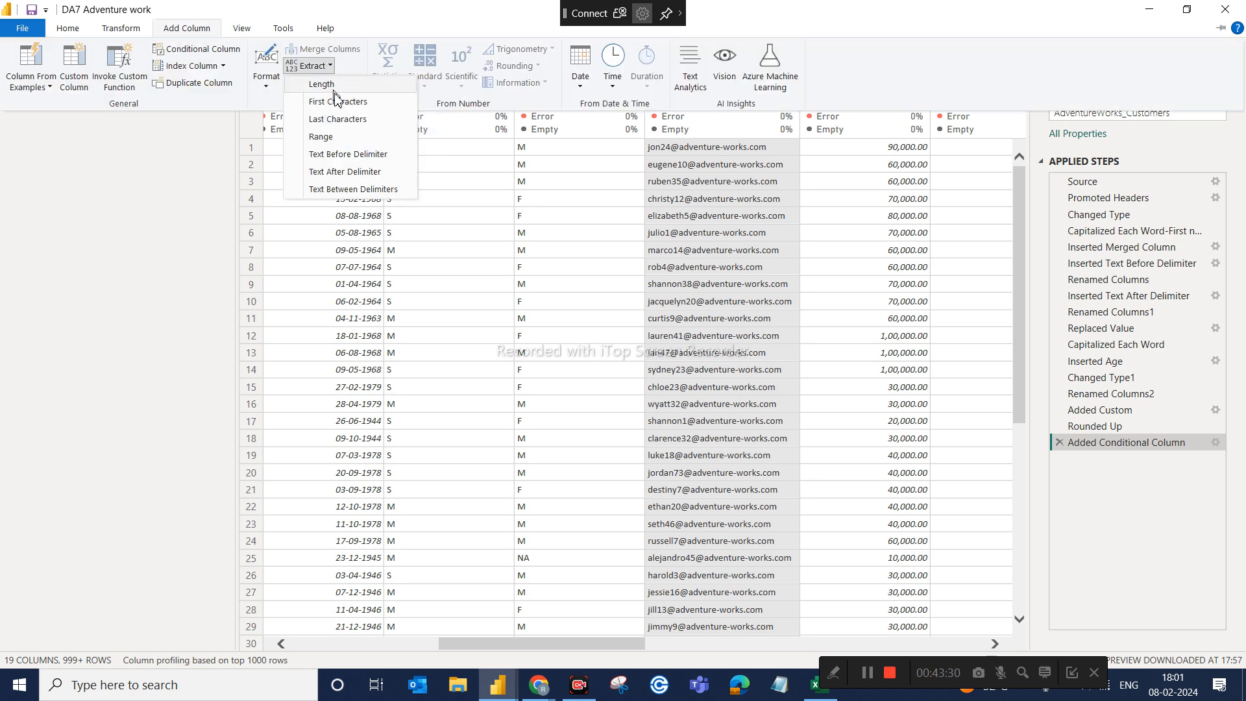
{"action": "left_click", "coordinate": [349, 172]}
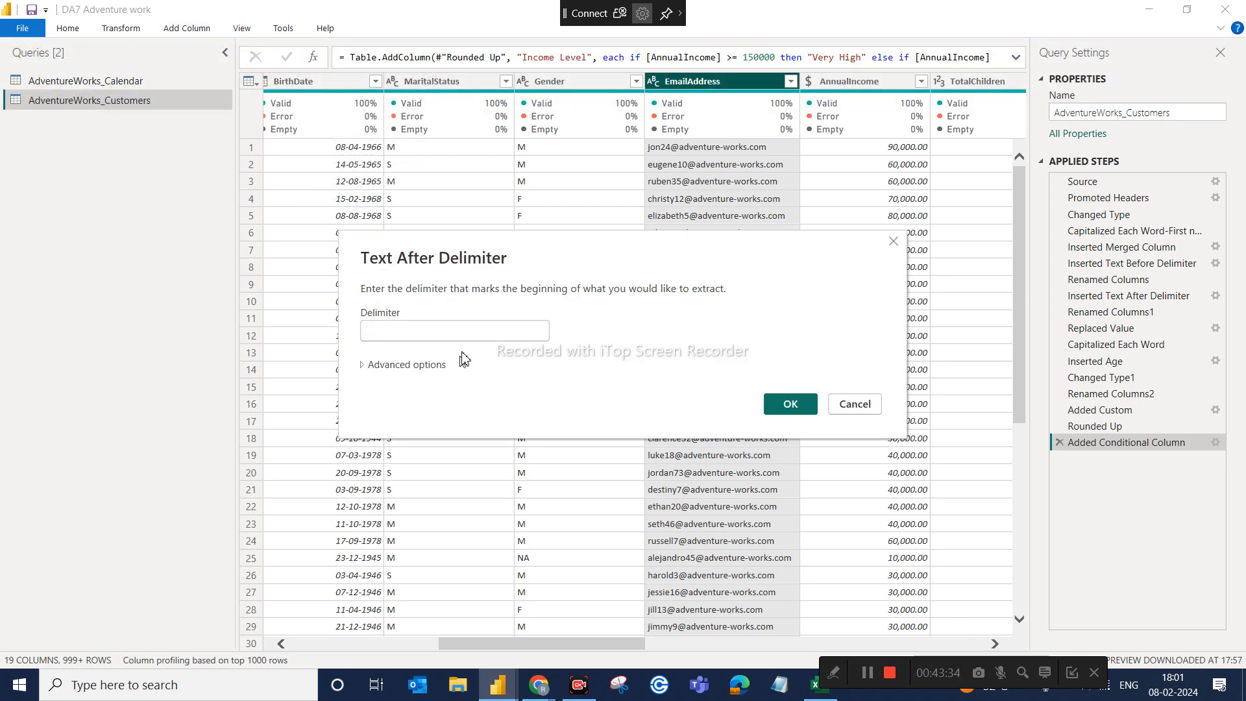
{"action": "type", "text": "."}
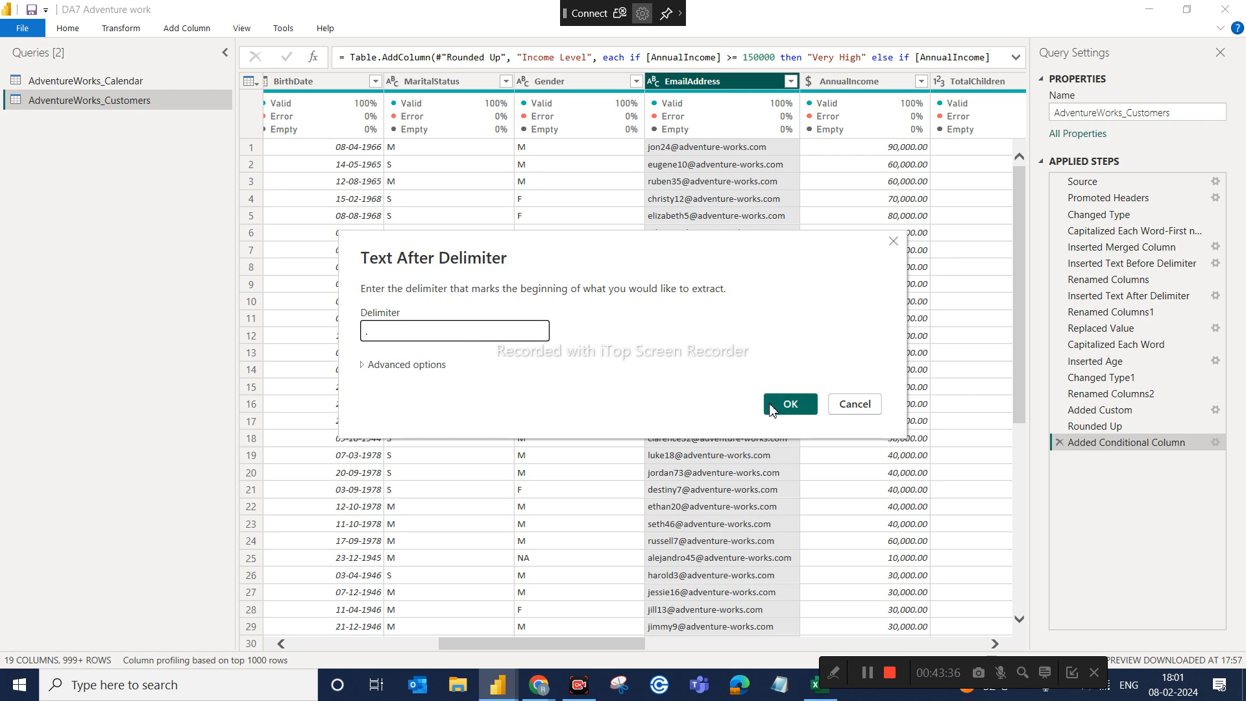
{"action": "left_click", "coordinate": [790, 403]}
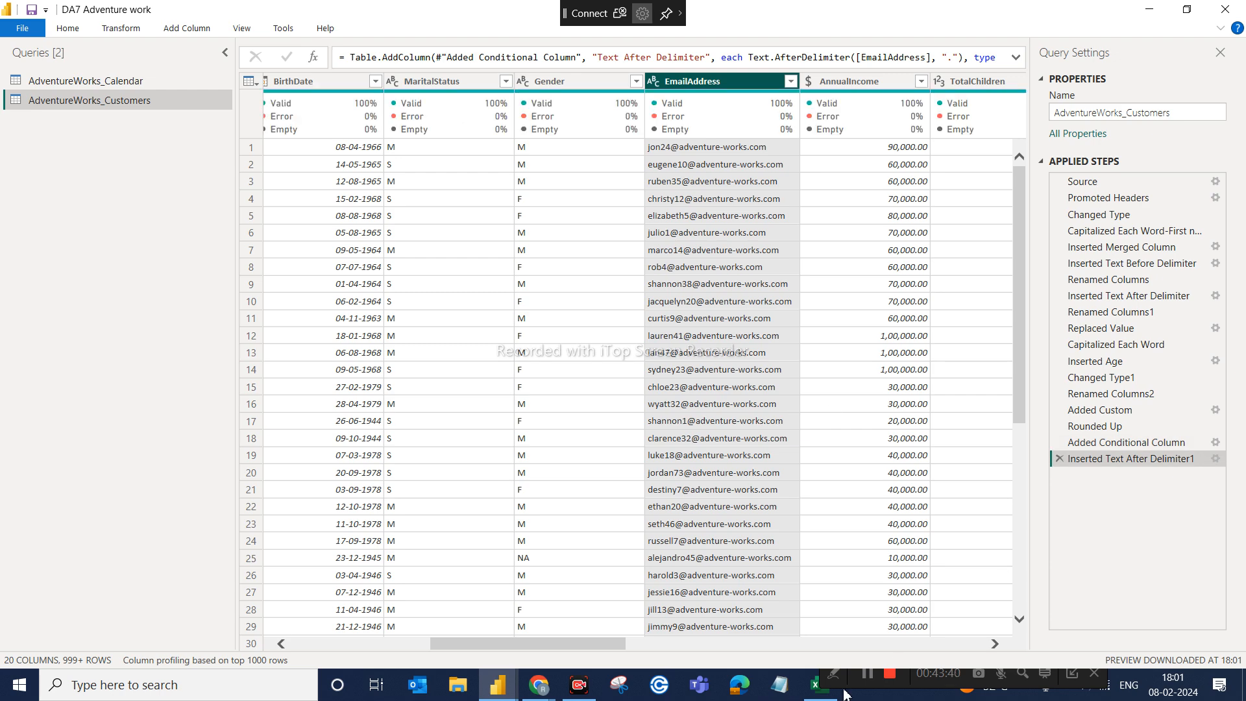
{"action": "left_click_drag", "start_coordinate": [600, 641], "coordinate": [1129, 644]}
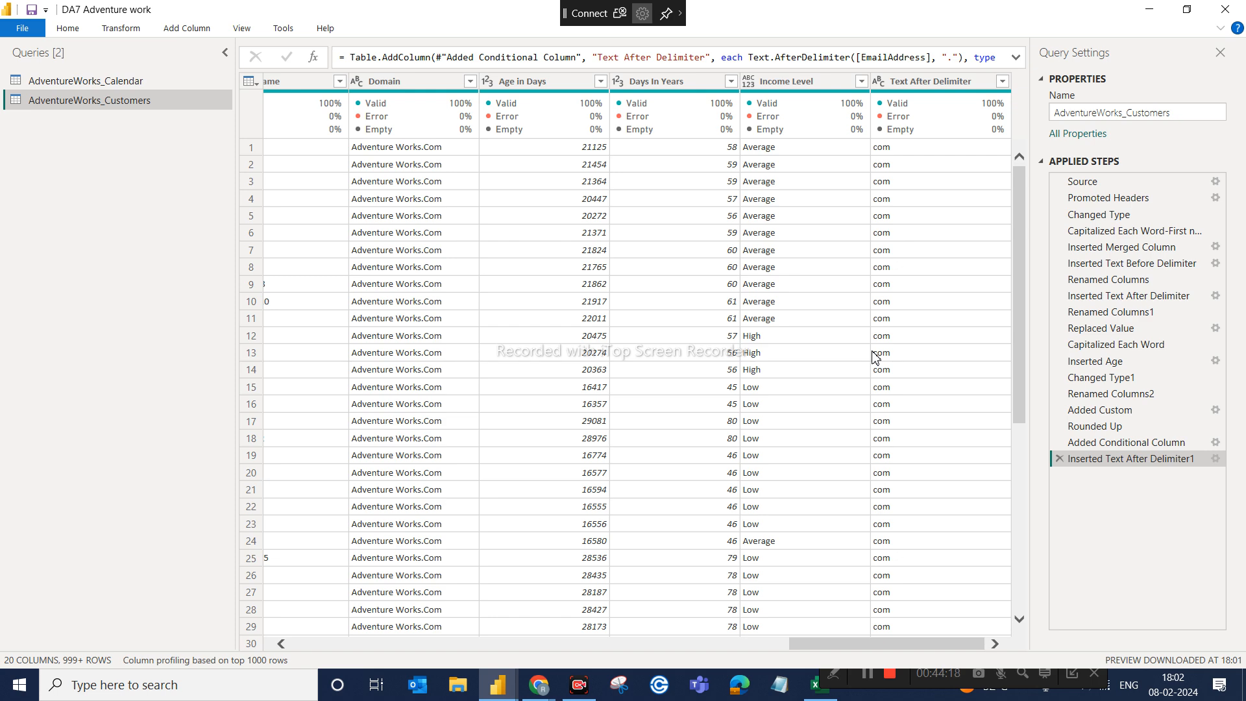
{"action": "left_click", "coordinate": [1059, 459]}
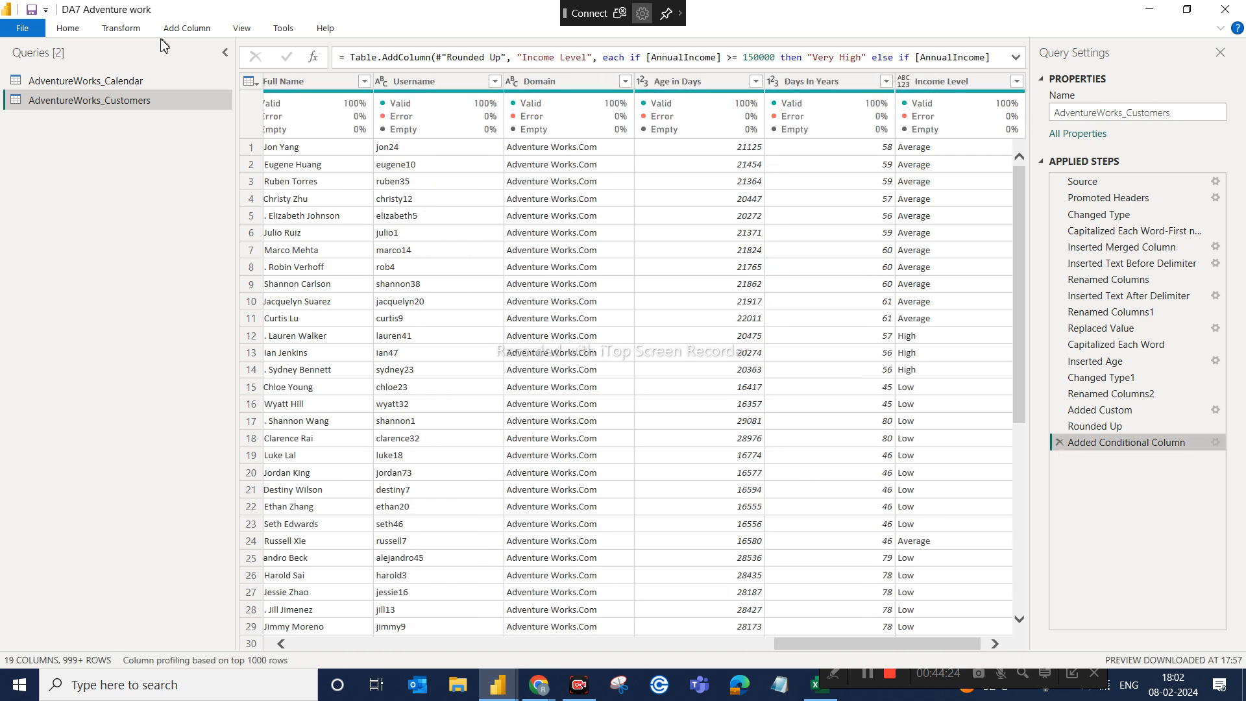
Examine the Split Column by Delimiter options for the Domain column without applying a split
{"action": "left_click", "coordinate": [121, 28]}
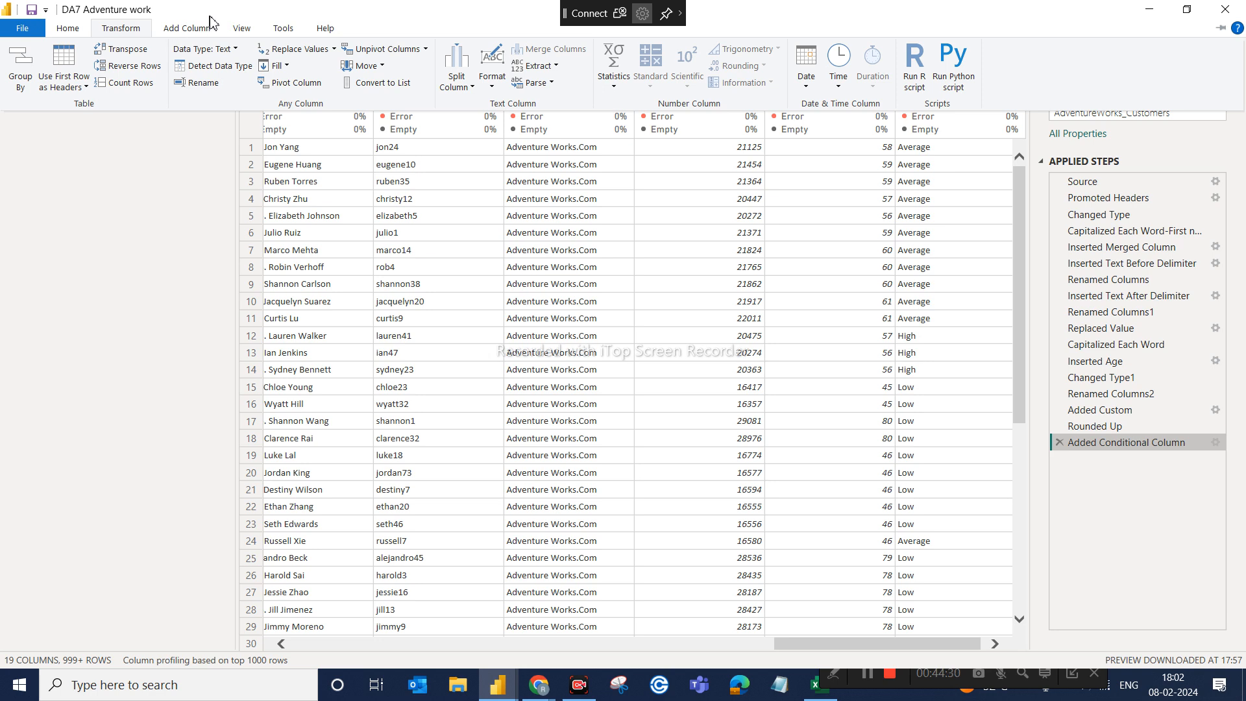
{"action": "left_click", "coordinate": [469, 89]}
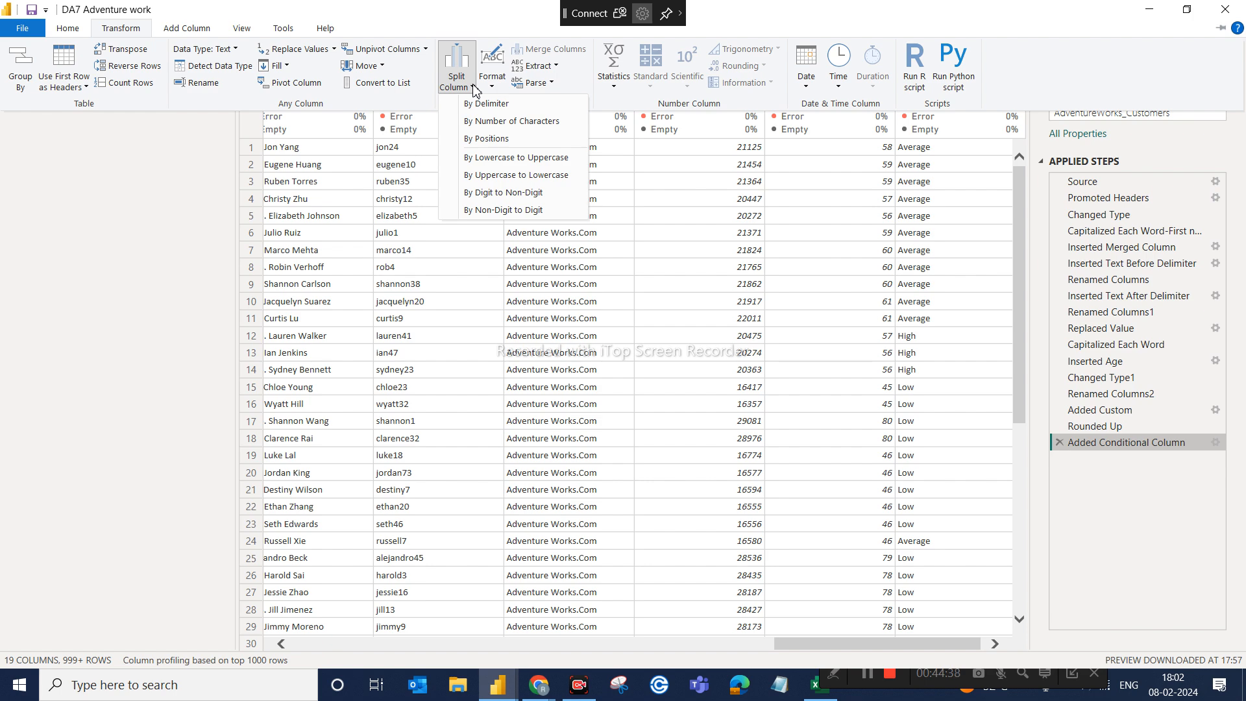
{"action": "left_click", "coordinate": [674, 210]}
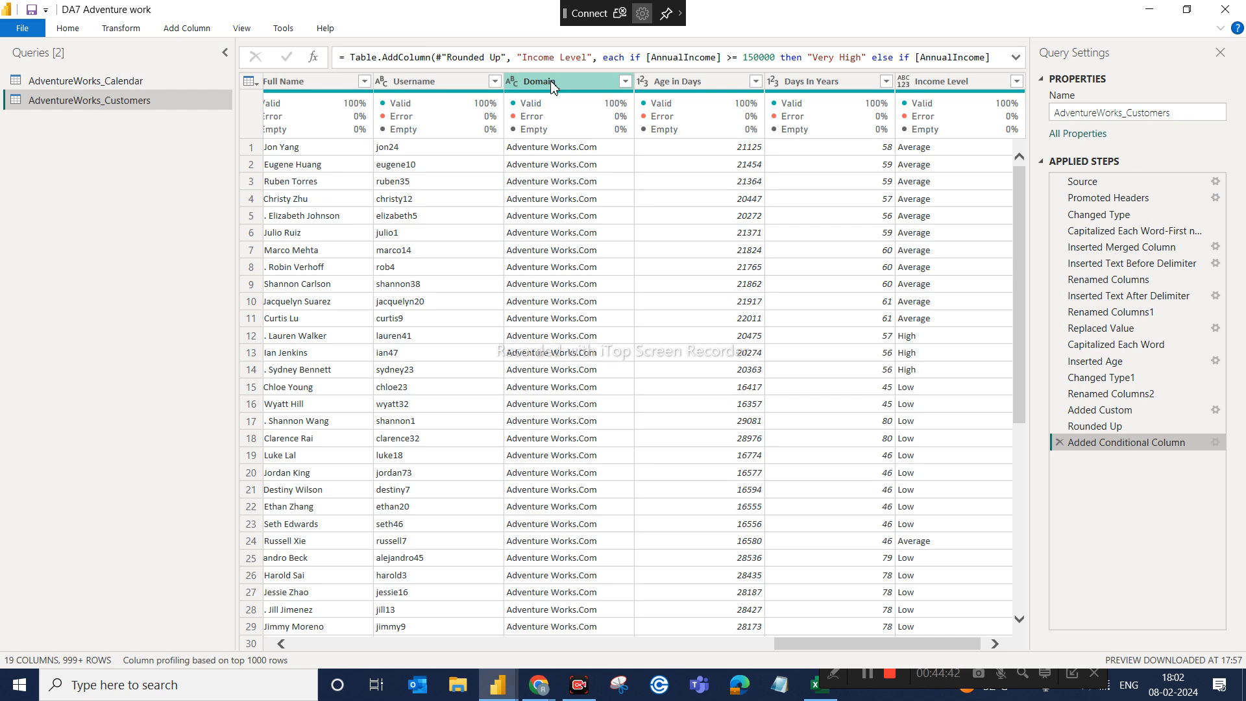
{"action": "left_click", "coordinate": [551, 80]}
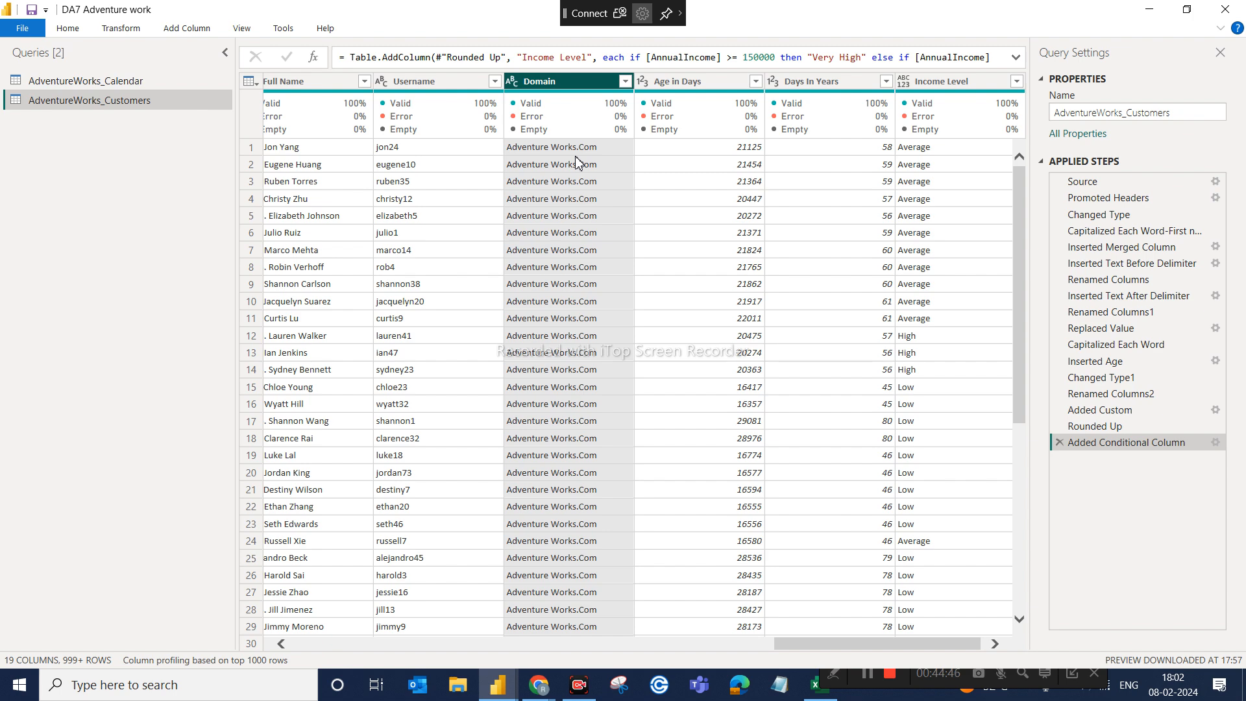
{"action": "left_click", "coordinate": [188, 28]}
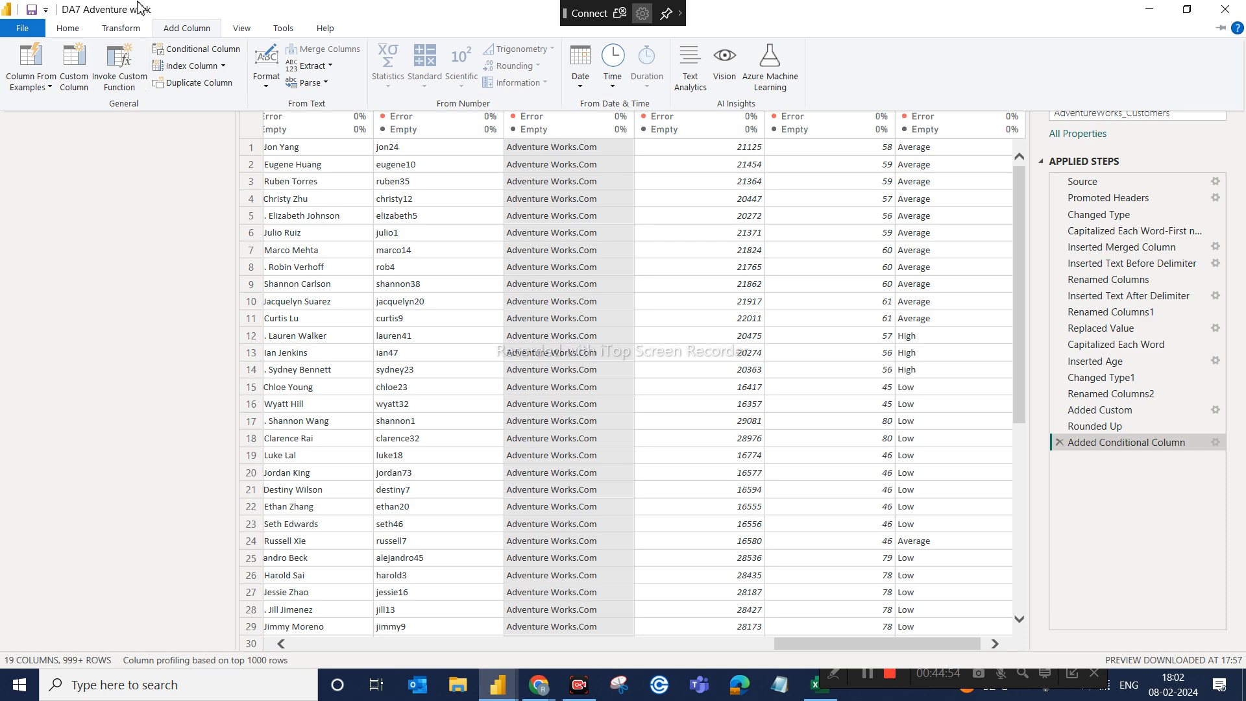
{"action": "left_click", "coordinate": [122, 31]}
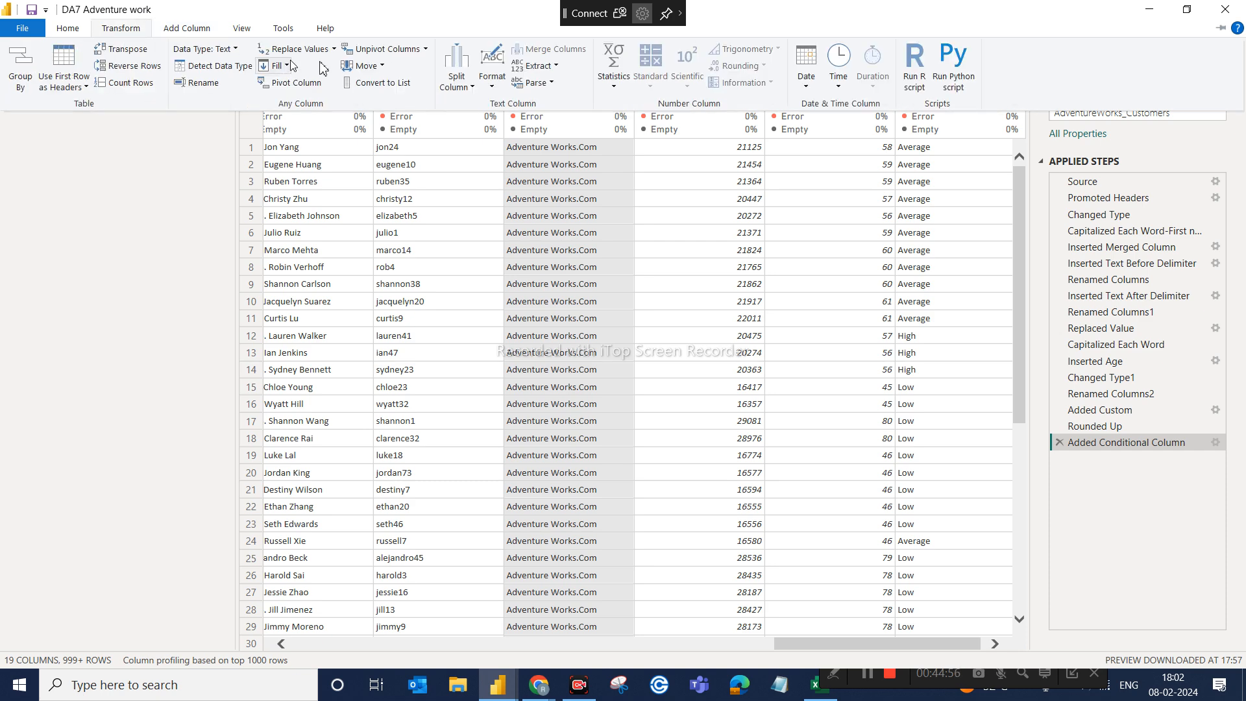
{"action": "left_click", "coordinate": [470, 86]}
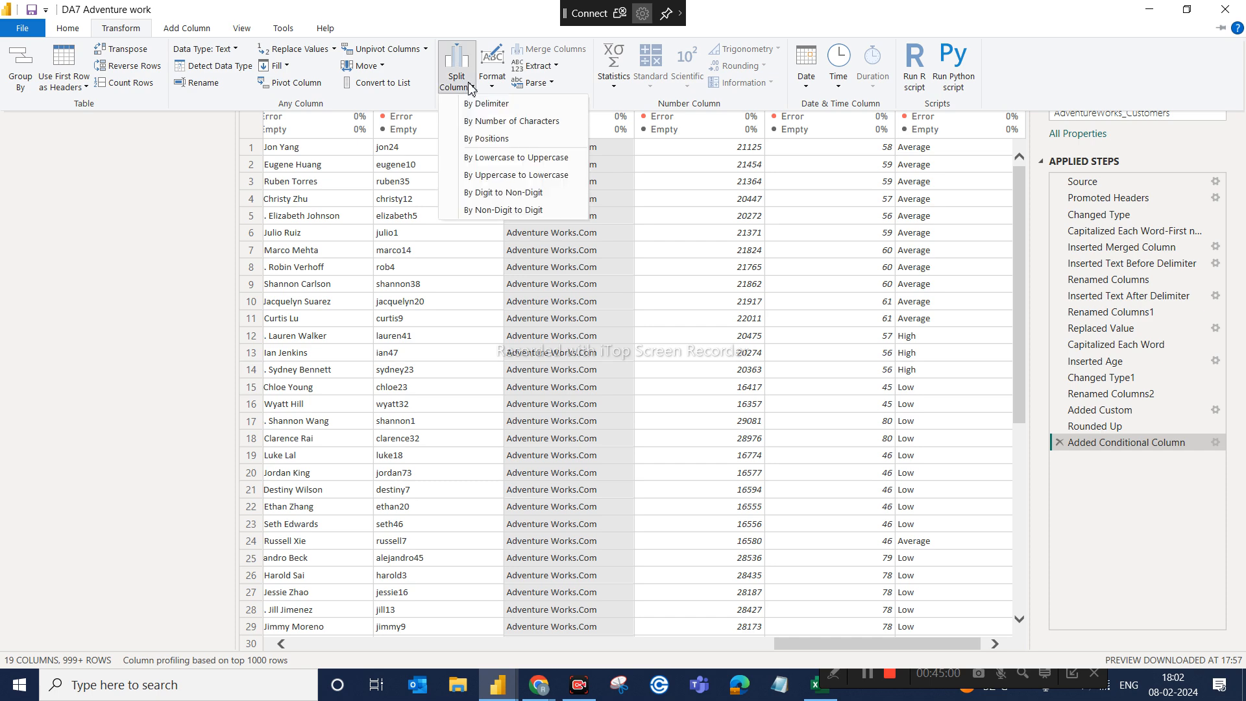
{"action": "left_click", "coordinate": [503, 105]}
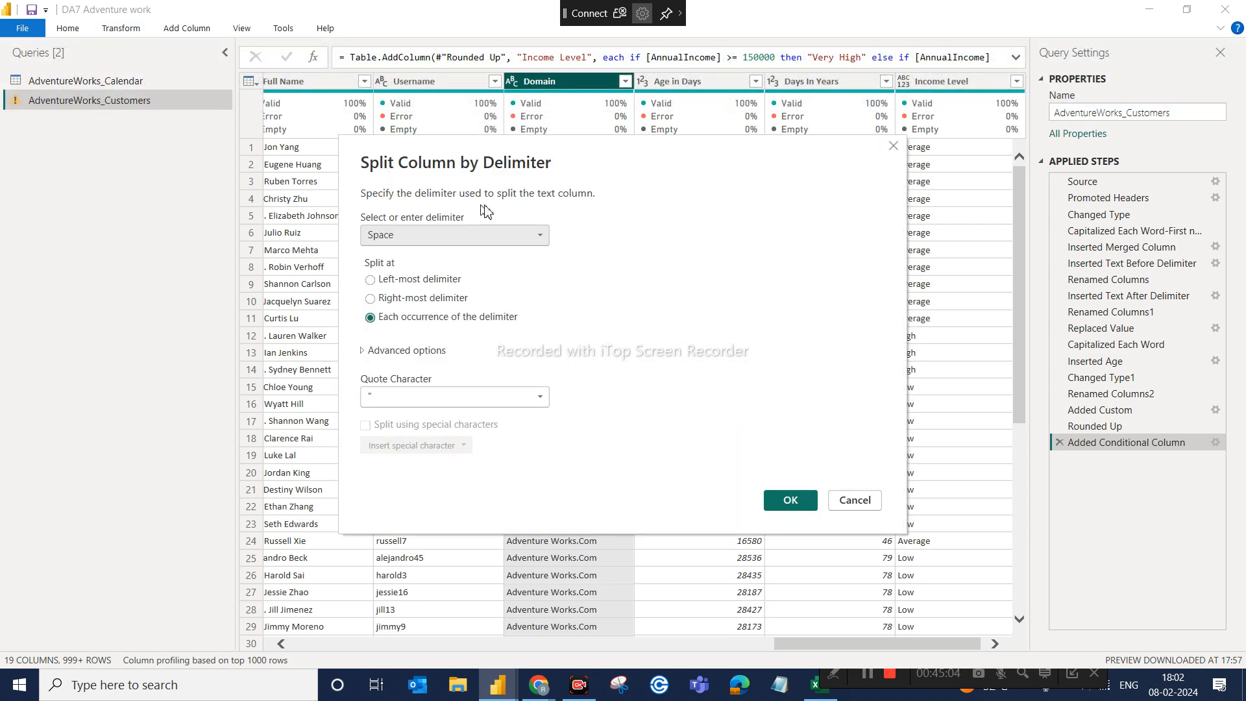
{"action": "left_click_drag", "start_coordinate": [587, 170], "coordinate": [828, 234]}
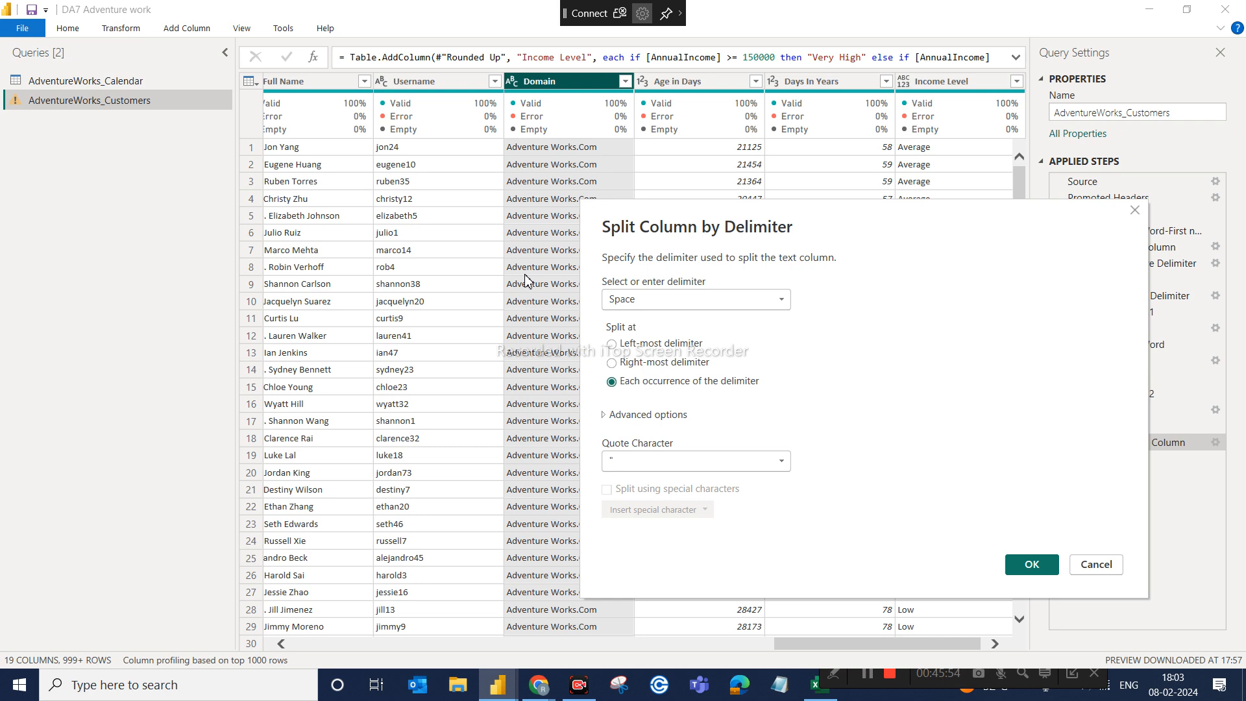
{"action": "left_click", "coordinate": [1095, 566]}
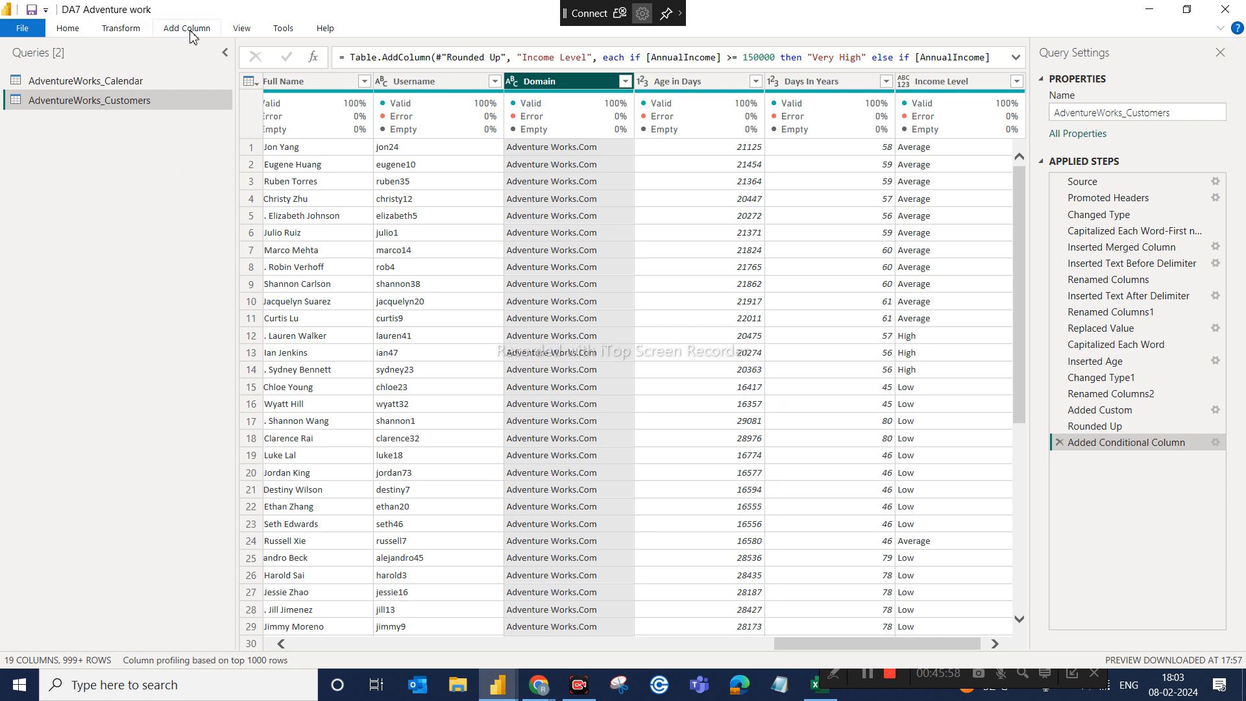
{"action": "left_click", "coordinate": [168, 31]}
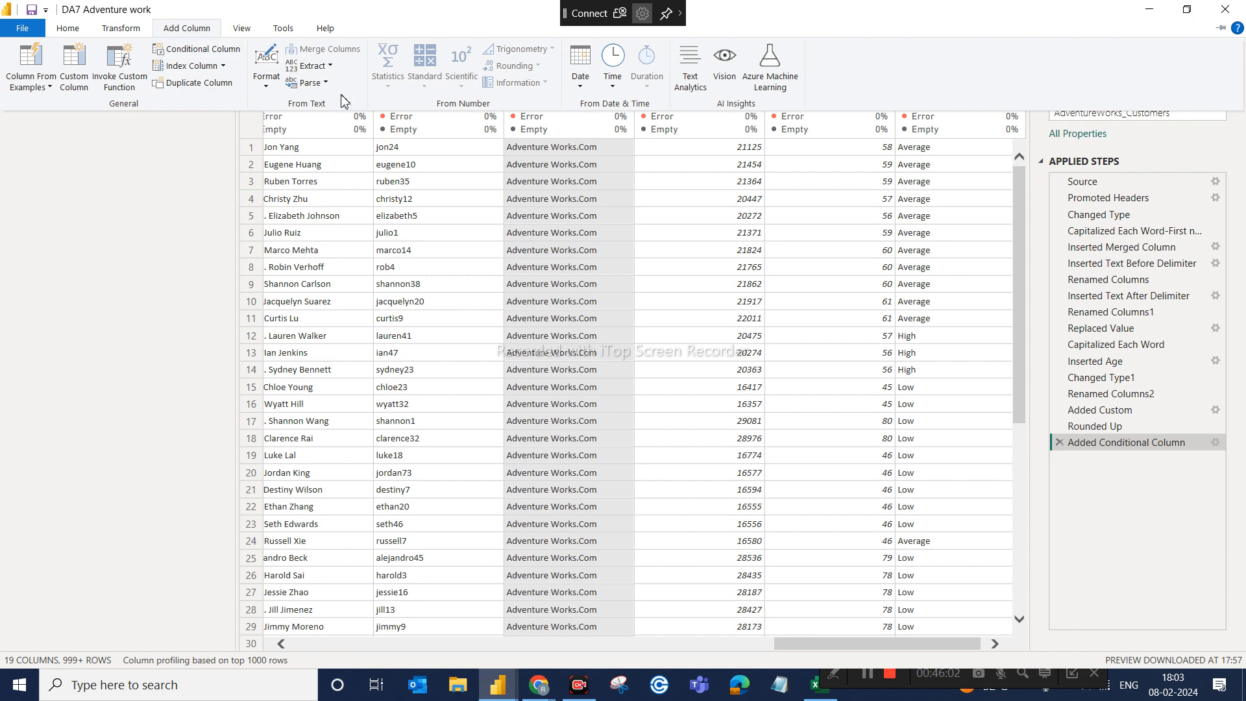
{"action": "left_click", "coordinate": [70, 32]}
{"action": "left_click", "coordinate": [108, 33]}
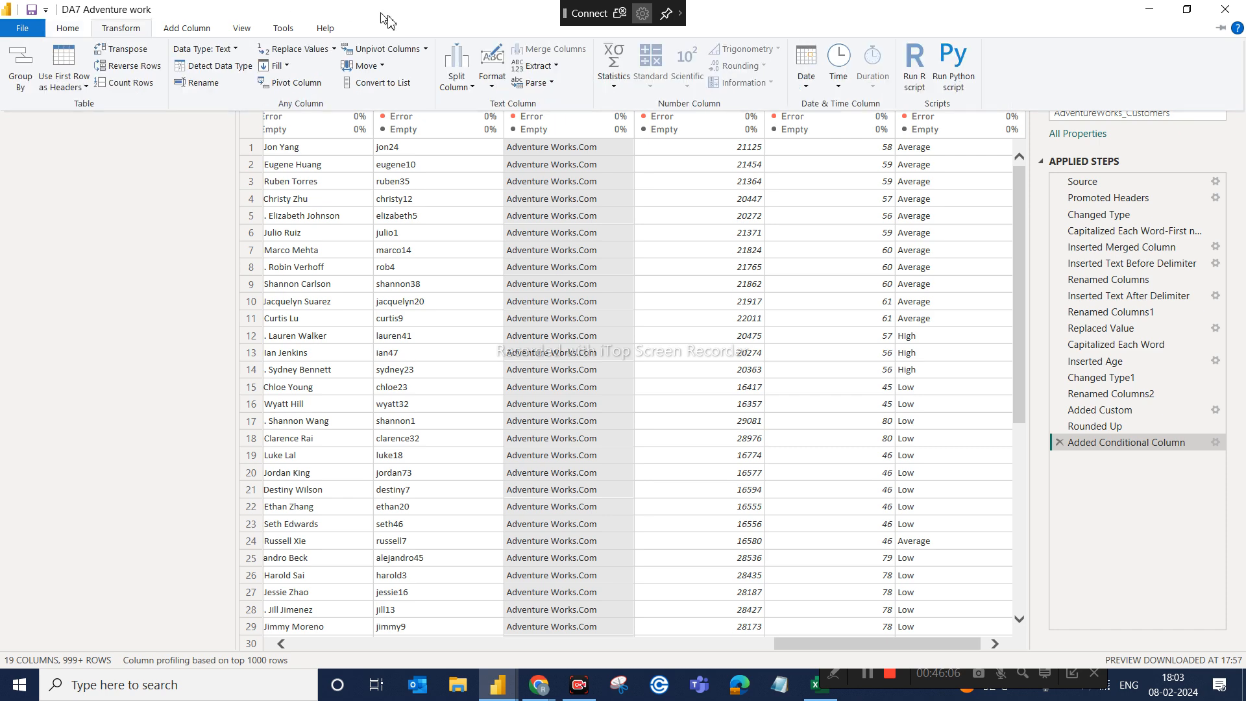
{"action": "left_click", "coordinate": [475, 89]}
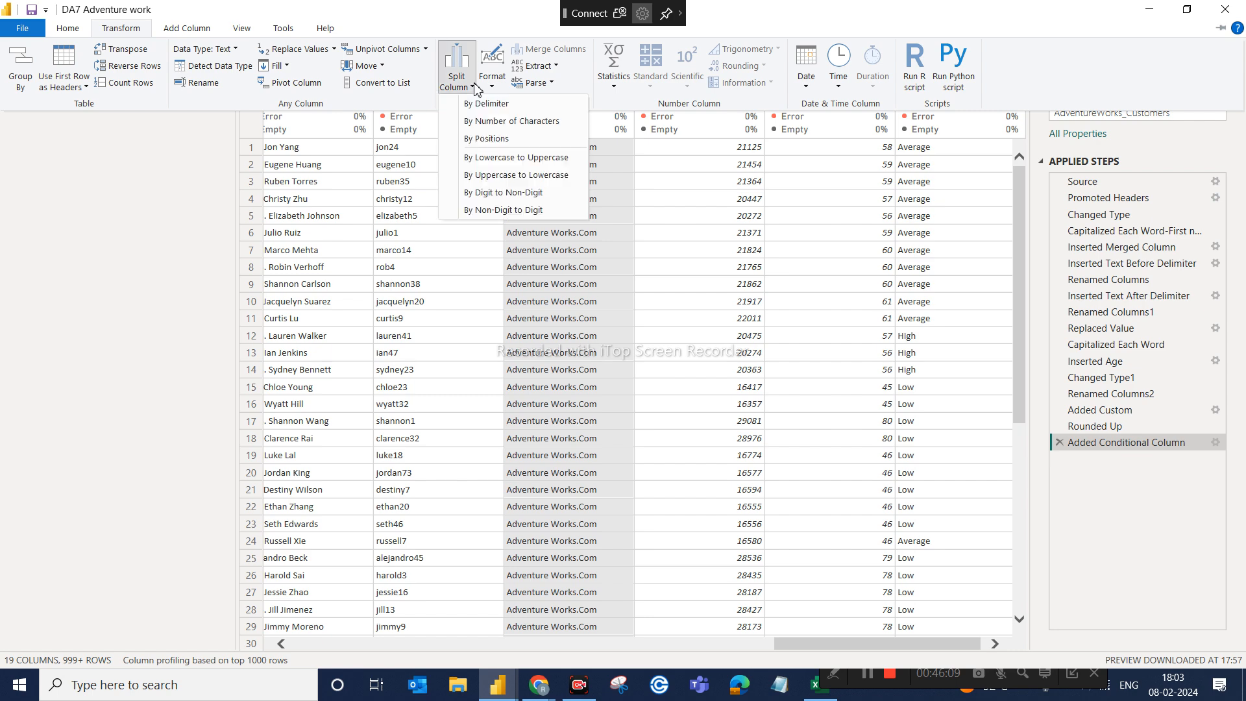
{"action": "left_click", "coordinate": [495, 123]}
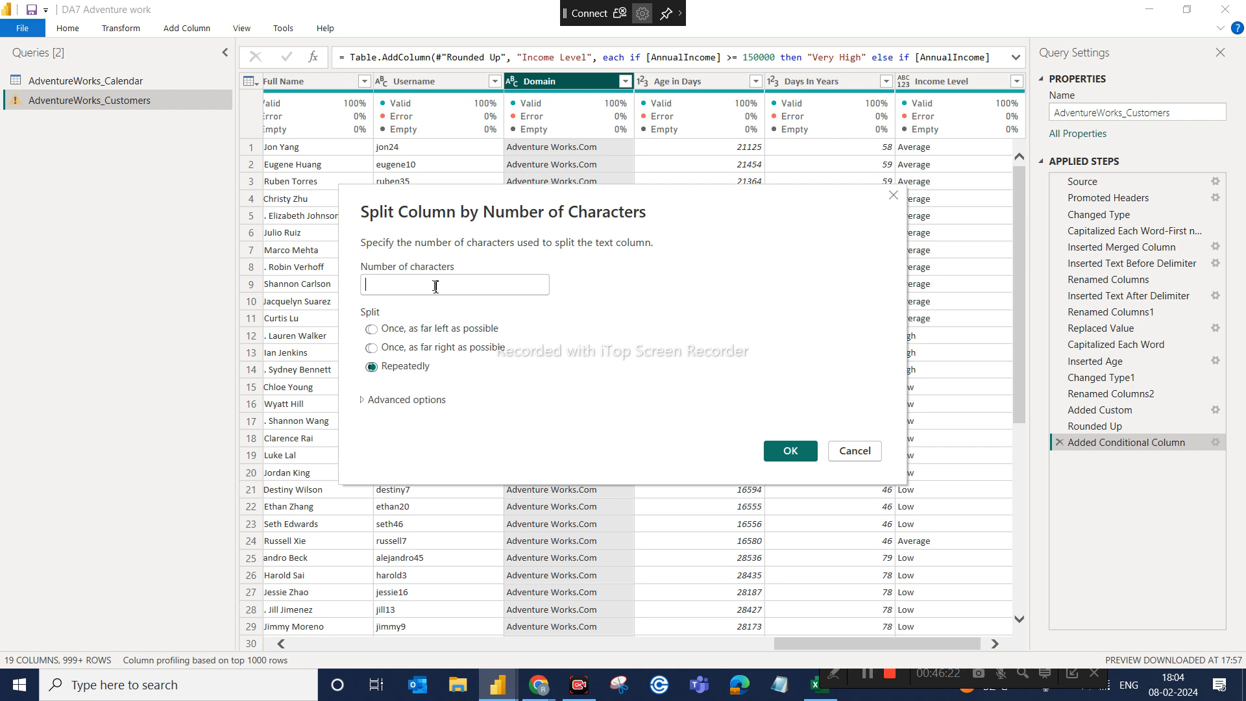
{"action": "type", "text": "3"}
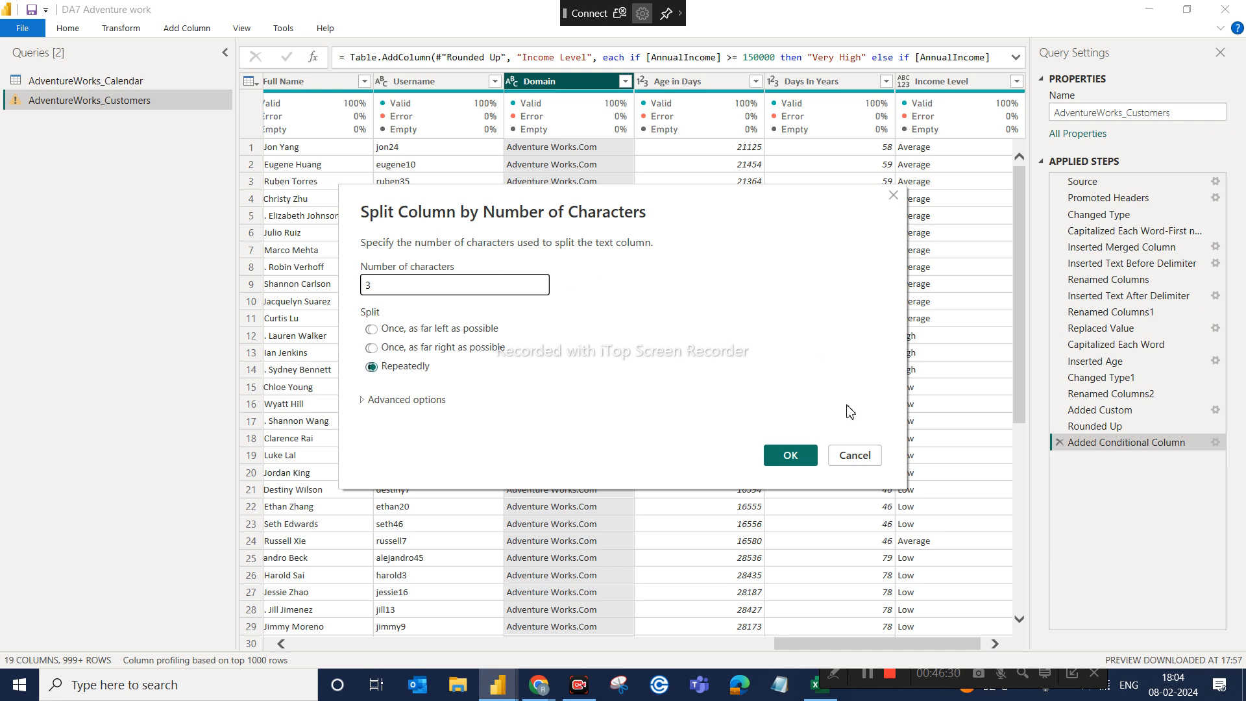
{"action": "left_click", "coordinate": [861, 458]}
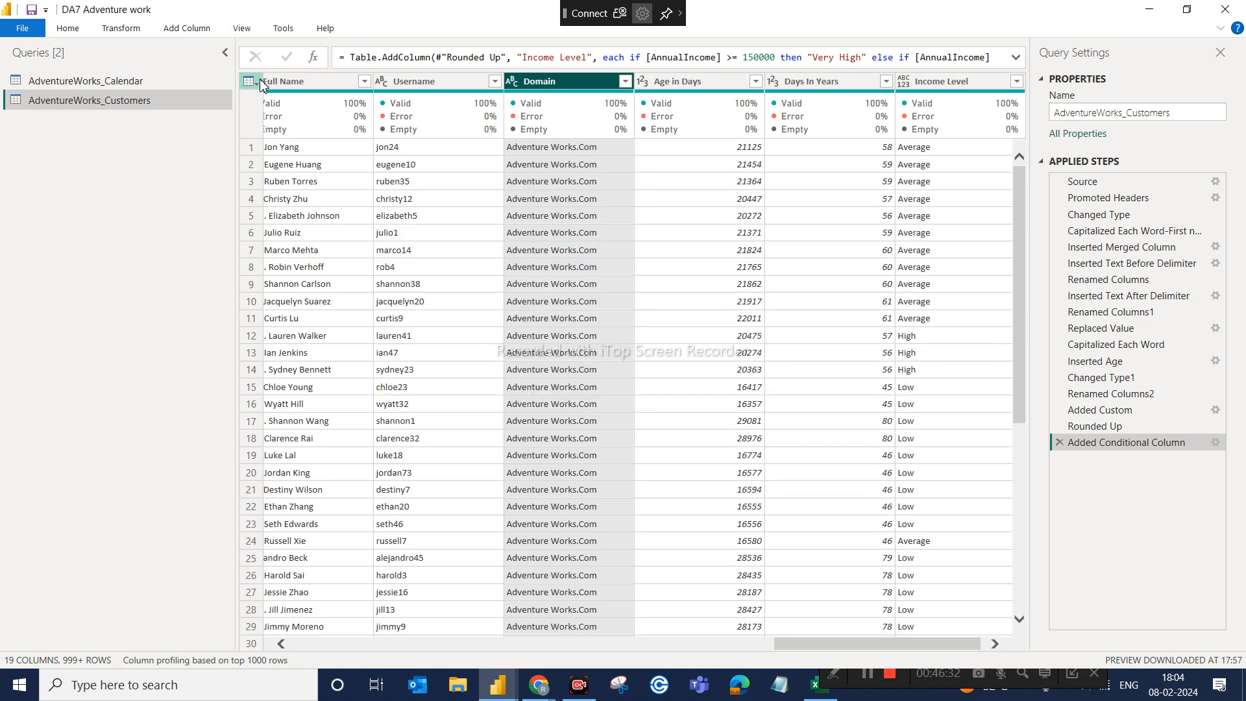
Split the Domain column by positions, using position 2
{"action": "left_click", "coordinate": [138, 31]}
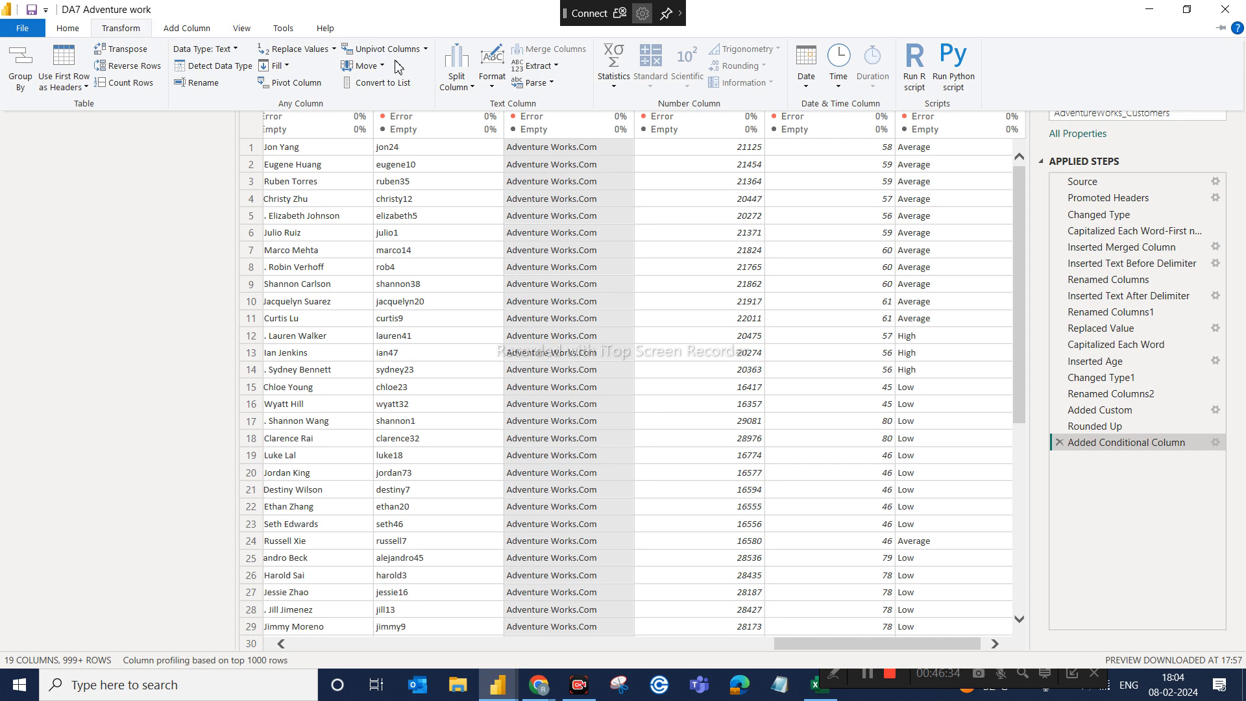
{"action": "left_click", "coordinate": [474, 88]}
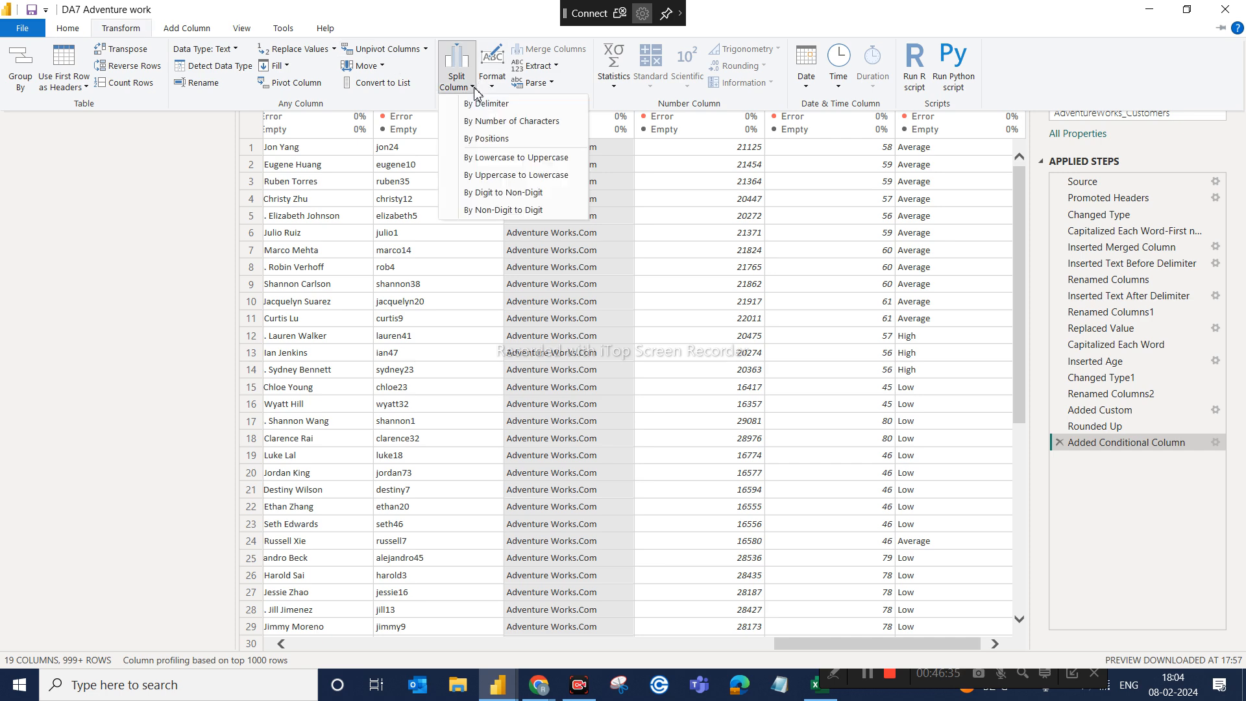
{"action": "left_click", "coordinate": [487, 139]}
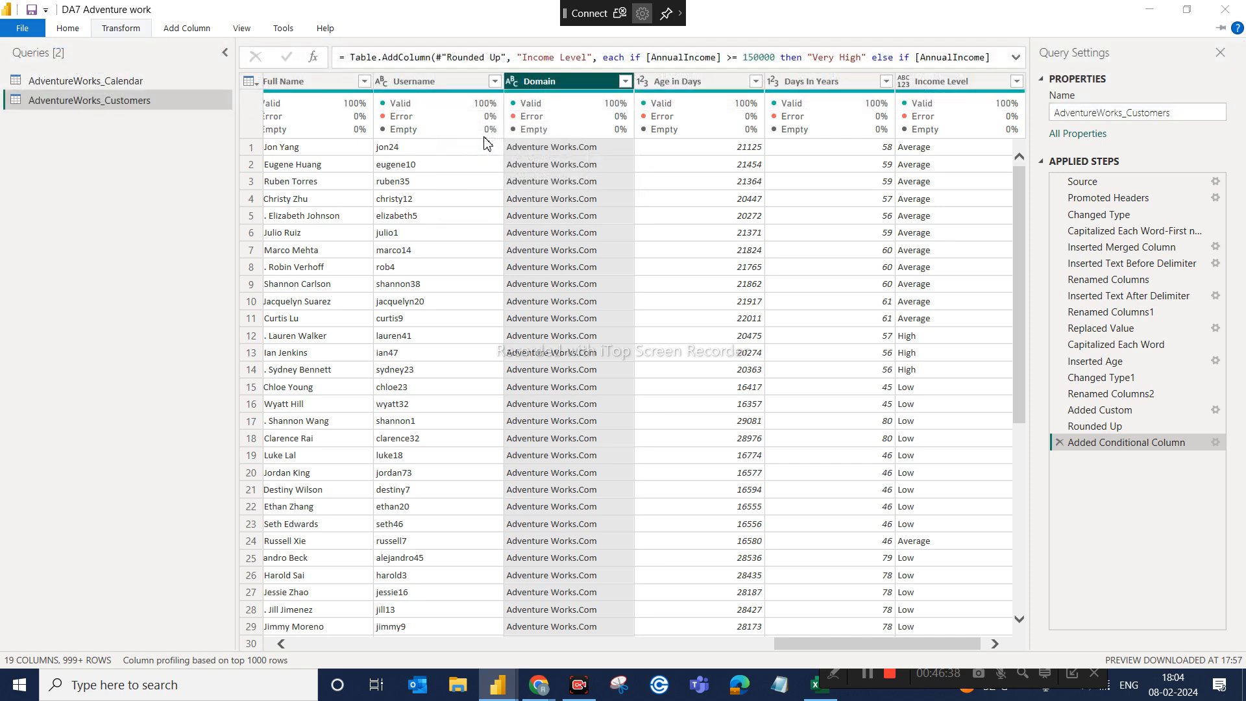
{"action": "left_click", "coordinate": [411, 333]}
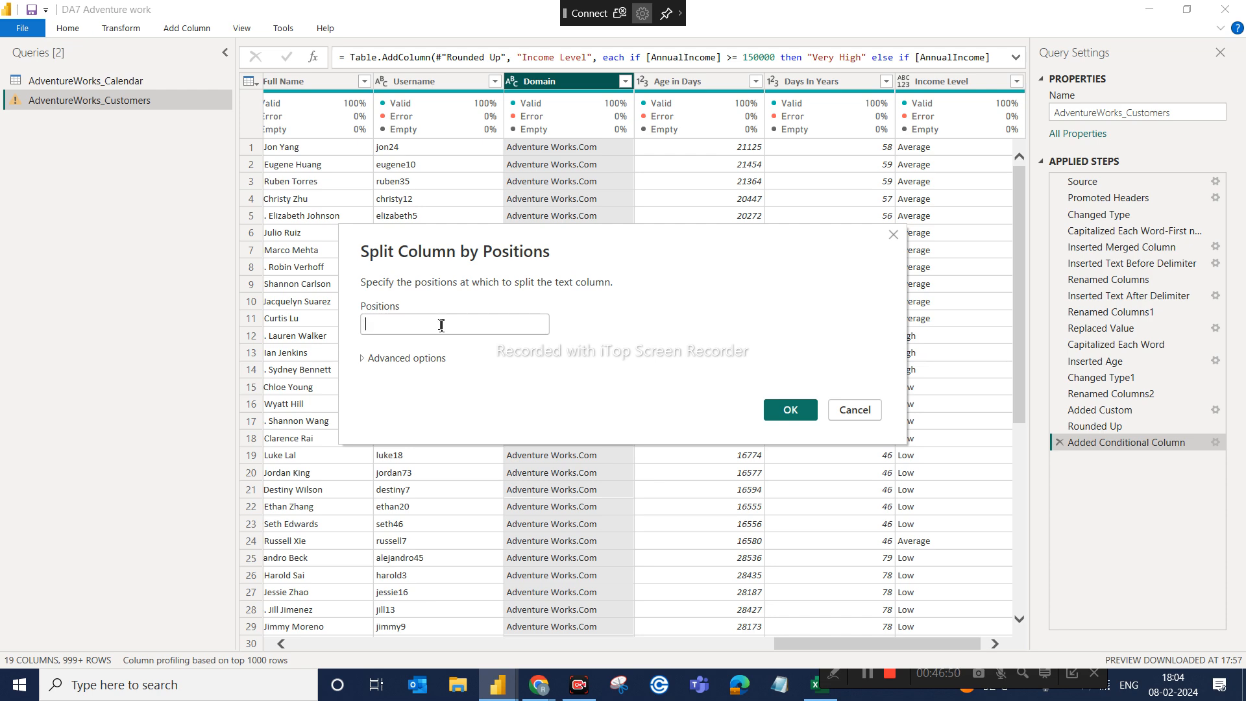
{"action": "type", "text": "2"}
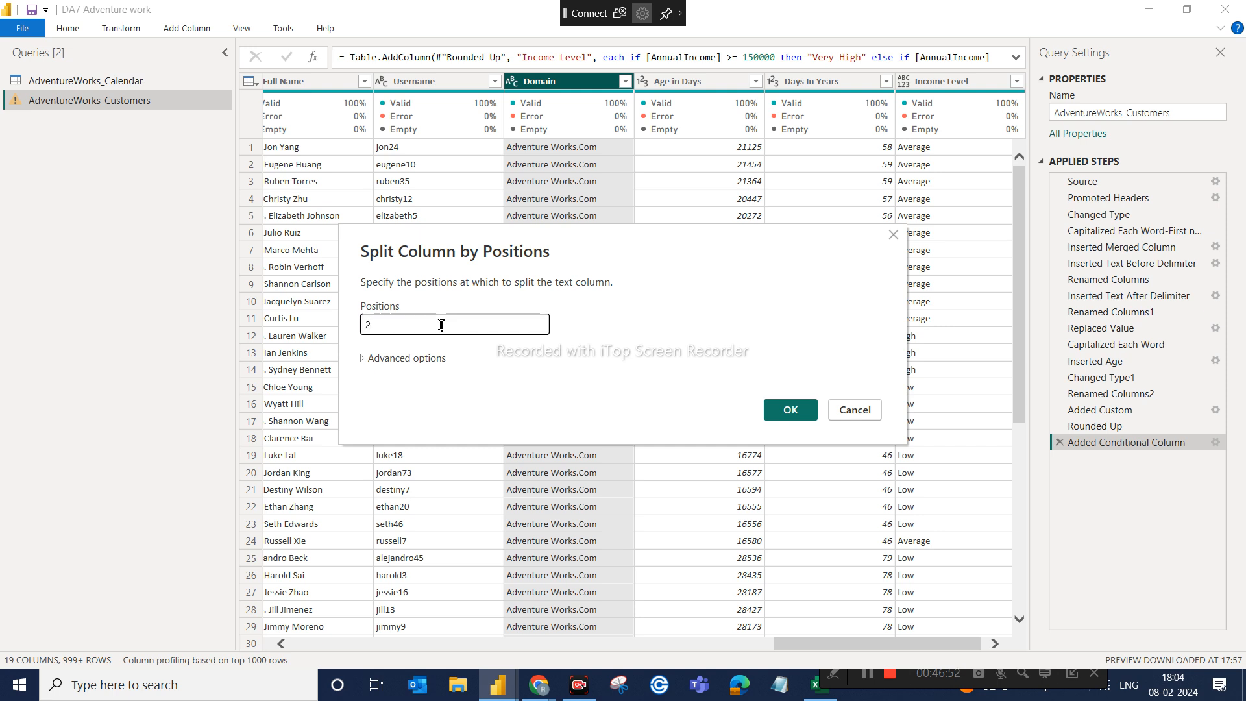
{"action": "left_click", "coordinate": [796, 416]}
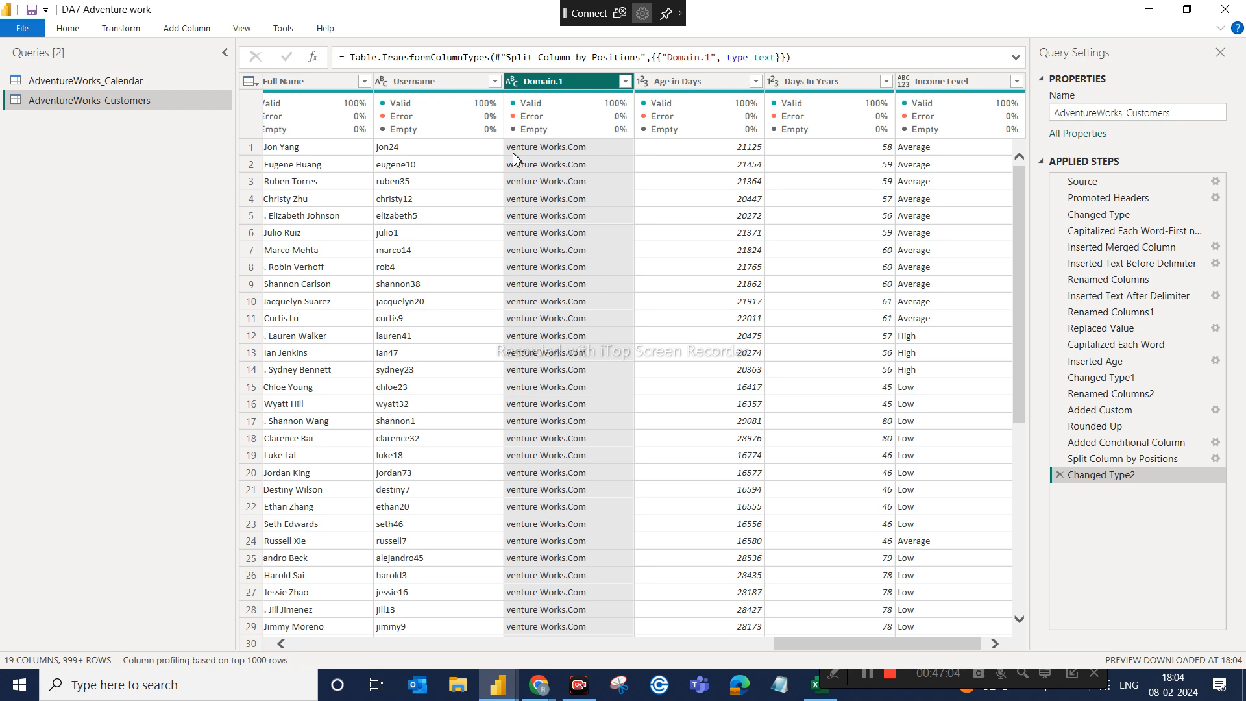
Check the split Domain column against its neighbouring columns, and delete the Changed Type2 and Split Column by Positions steps
{"action": "left_click_drag", "start_coordinate": [811, 644], "coordinate": [789, 605]}
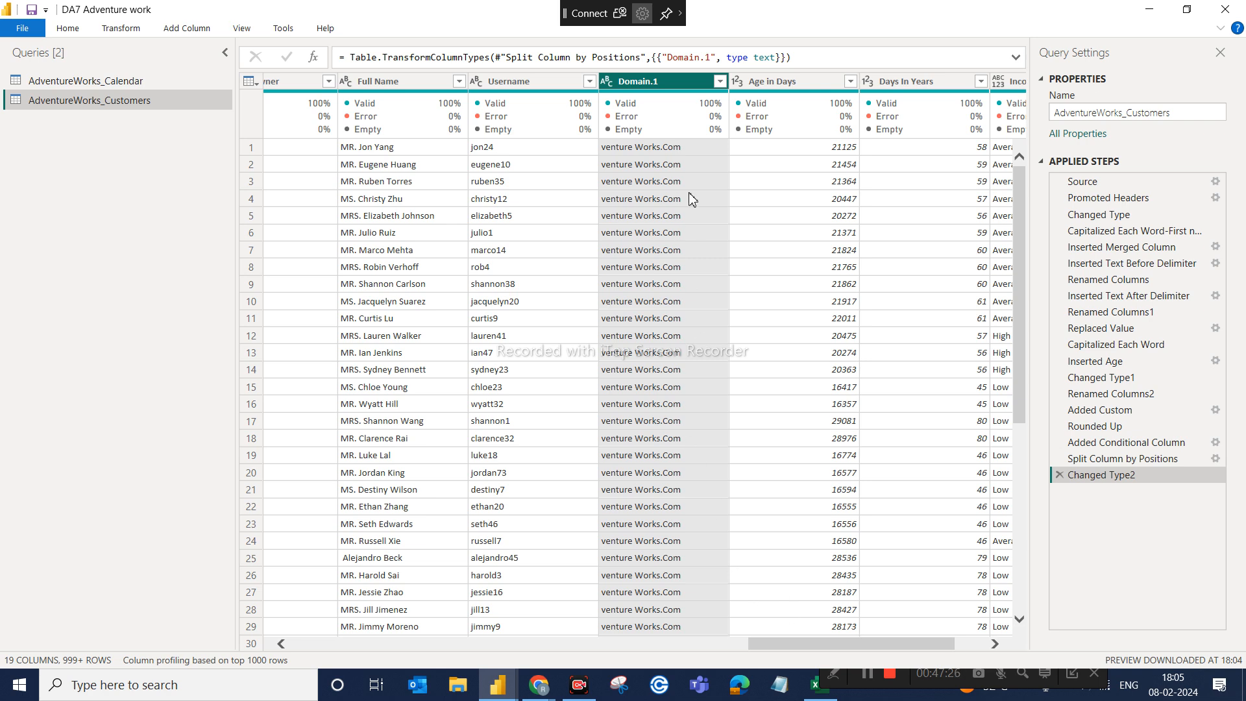
{"action": "mouse_move", "coordinate": [649, 115]}
{"action": "left_click", "coordinate": [994, 644]}
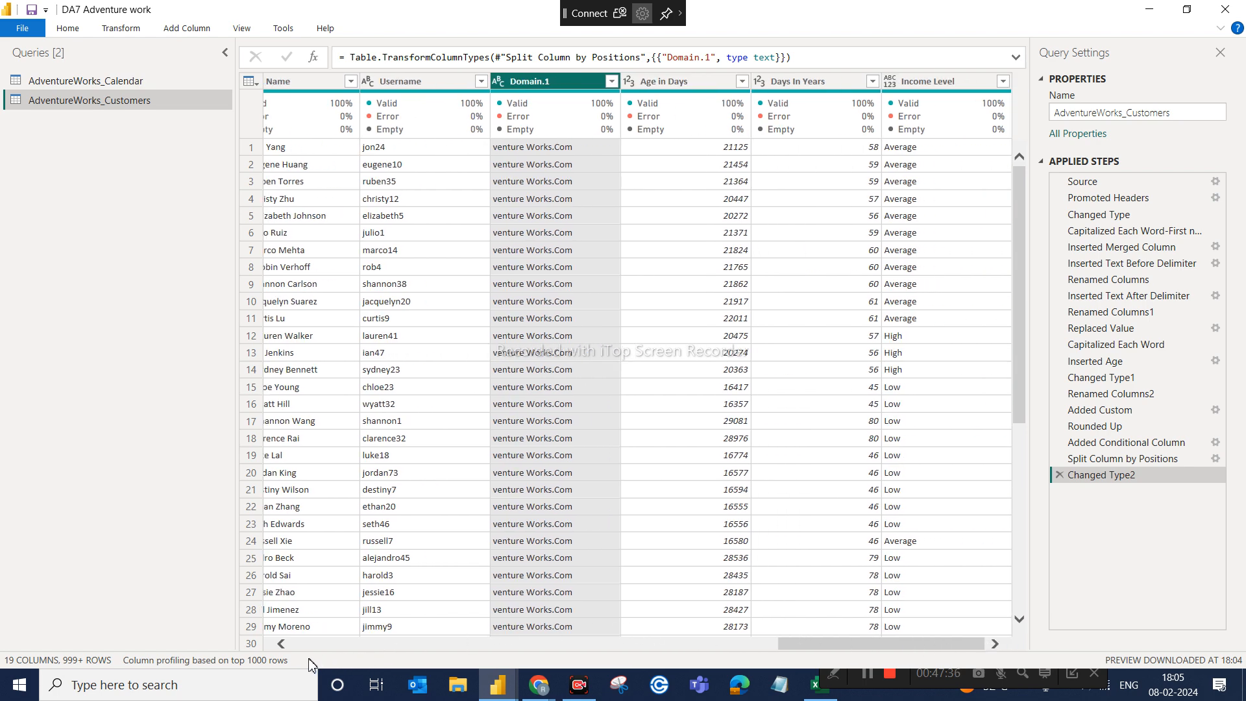
{"action": "left_click", "coordinate": [281, 644]}
{"action": "left_click", "coordinate": [281, 643]}
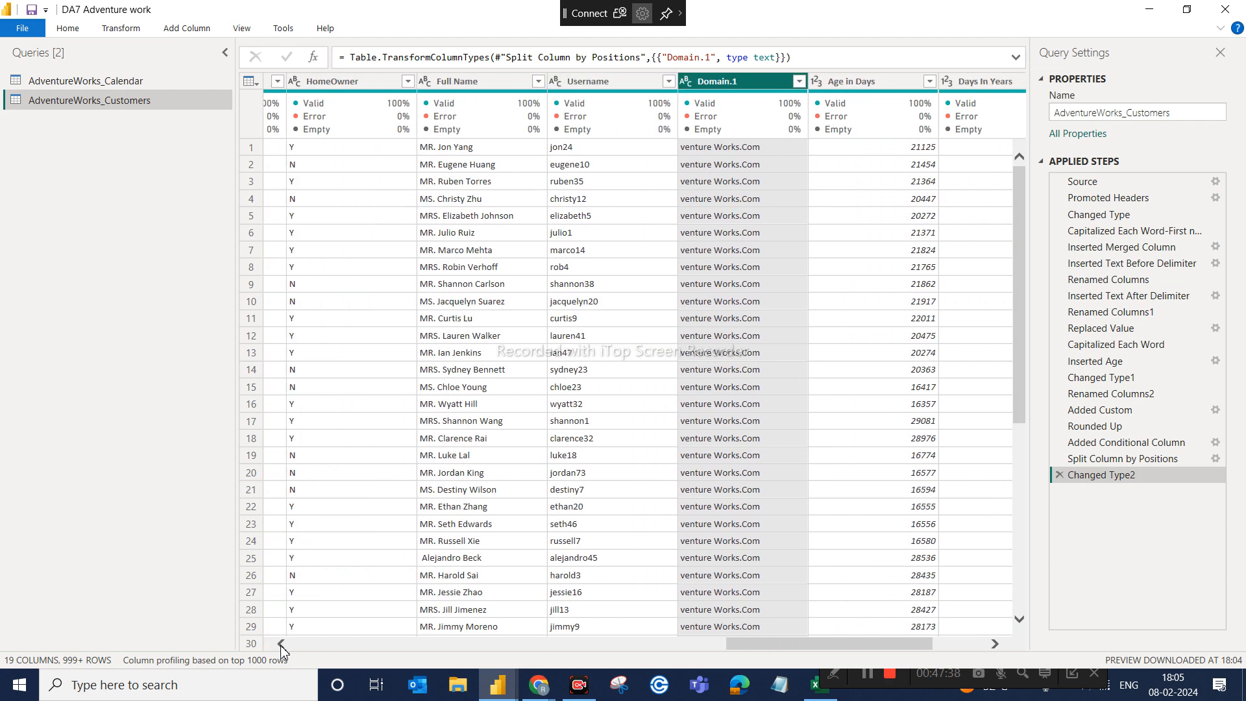
{"action": "left_click", "coordinate": [281, 644]}
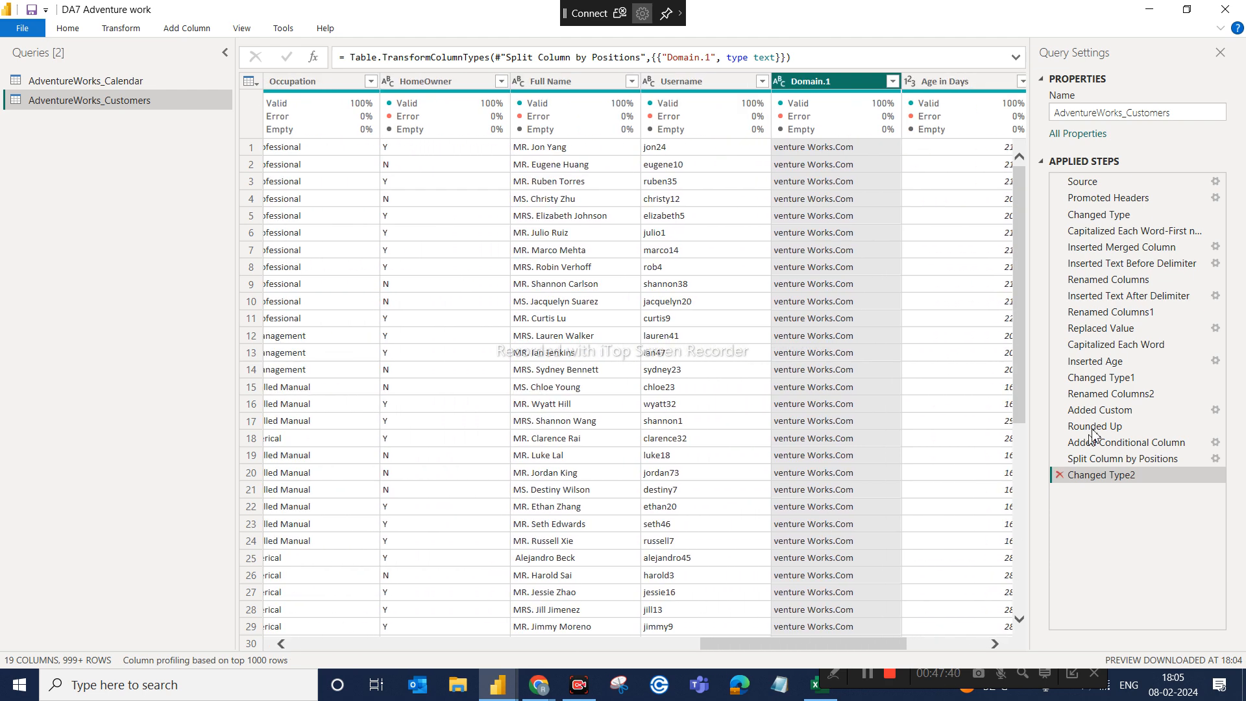
{"action": "left_click", "coordinate": [1061, 475]}
{"action": "left_click", "coordinate": [1062, 459]}
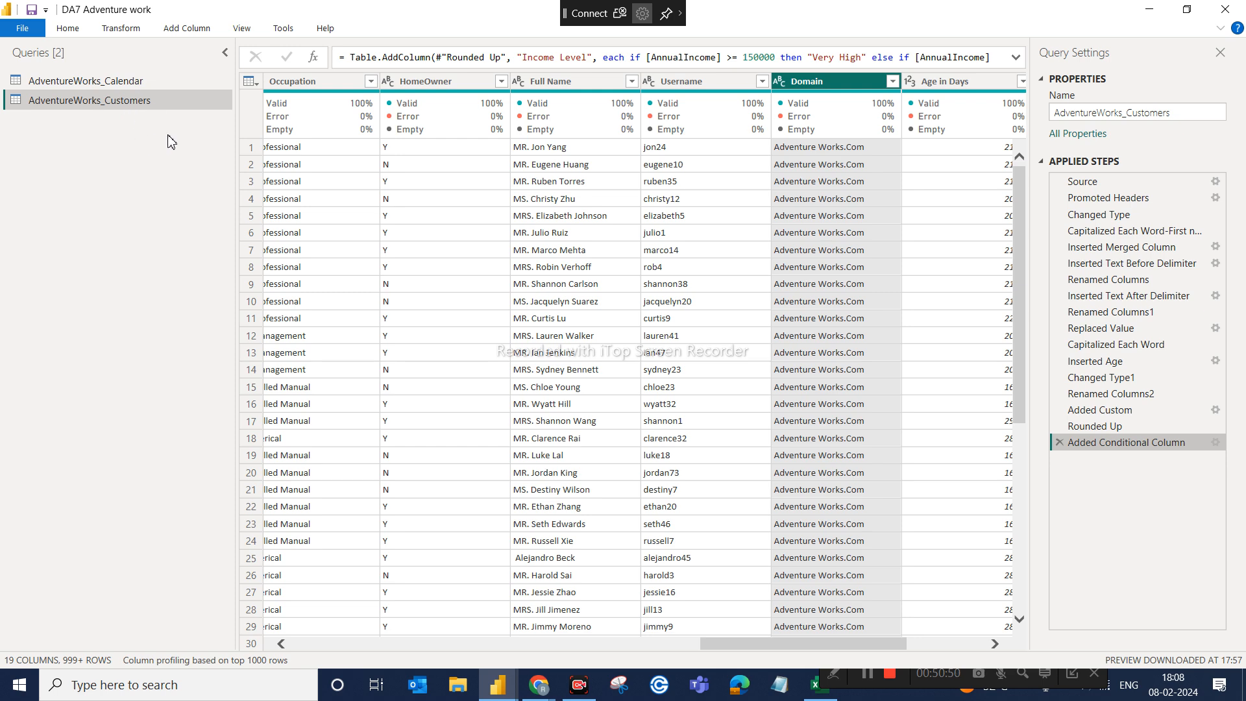
Close the query editor with its changes applied, loading the customers query into the model, and bring up the report window
{"action": "left_click", "coordinate": [70, 29]}
{"action": "left_click", "coordinate": [32, 86]}
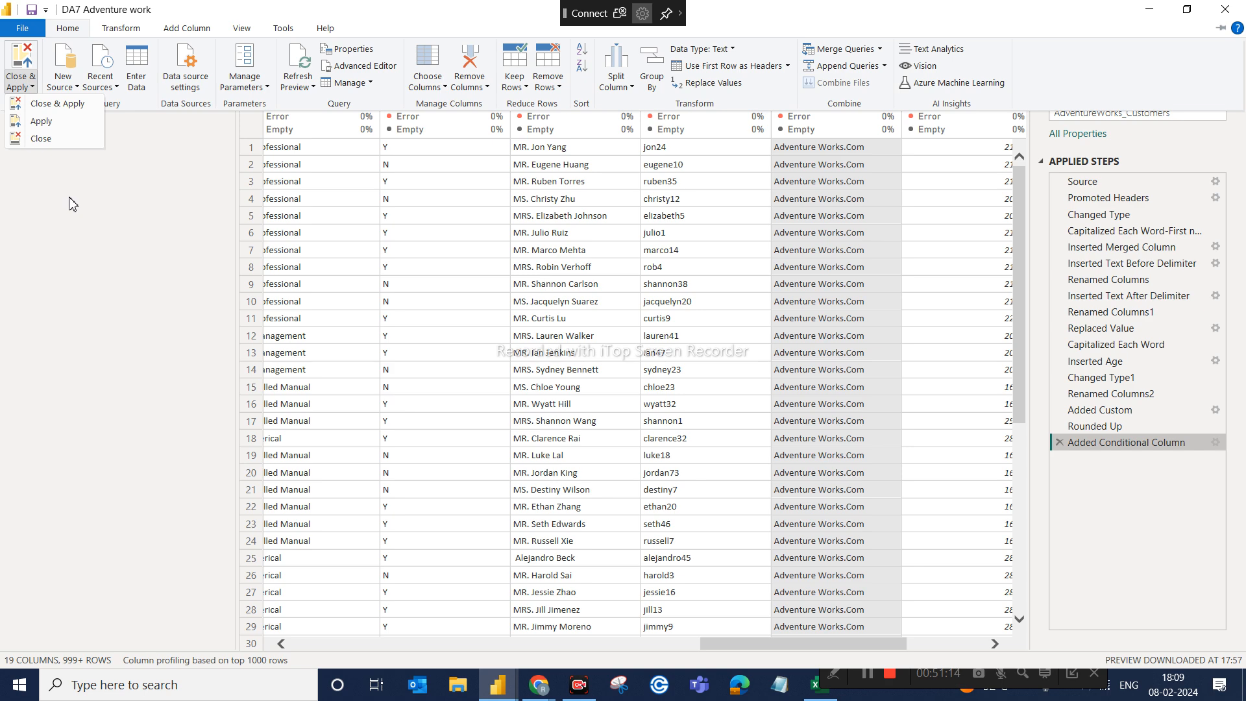
{"action": "left_click", "coordinate": [57, 104]}
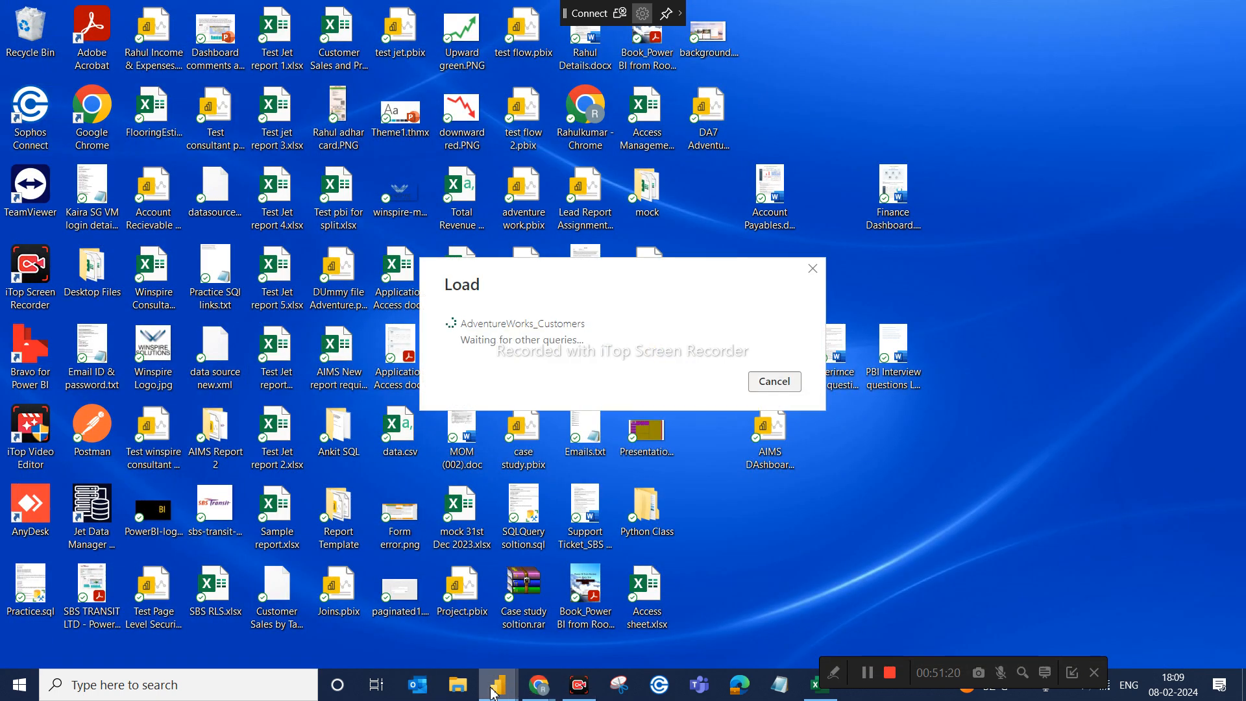
{"action": "mouse_move", "coordinate": [491, 693]}
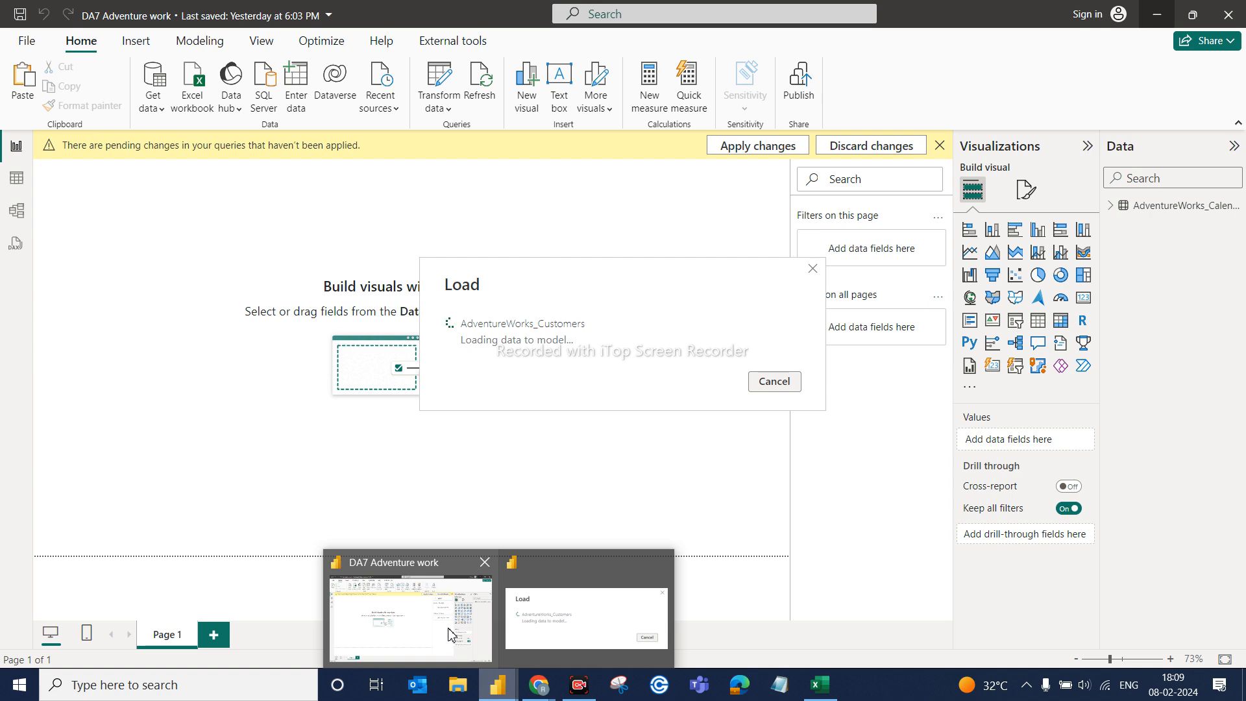
{"action": "left_click", "coordinate": [453, 635]}
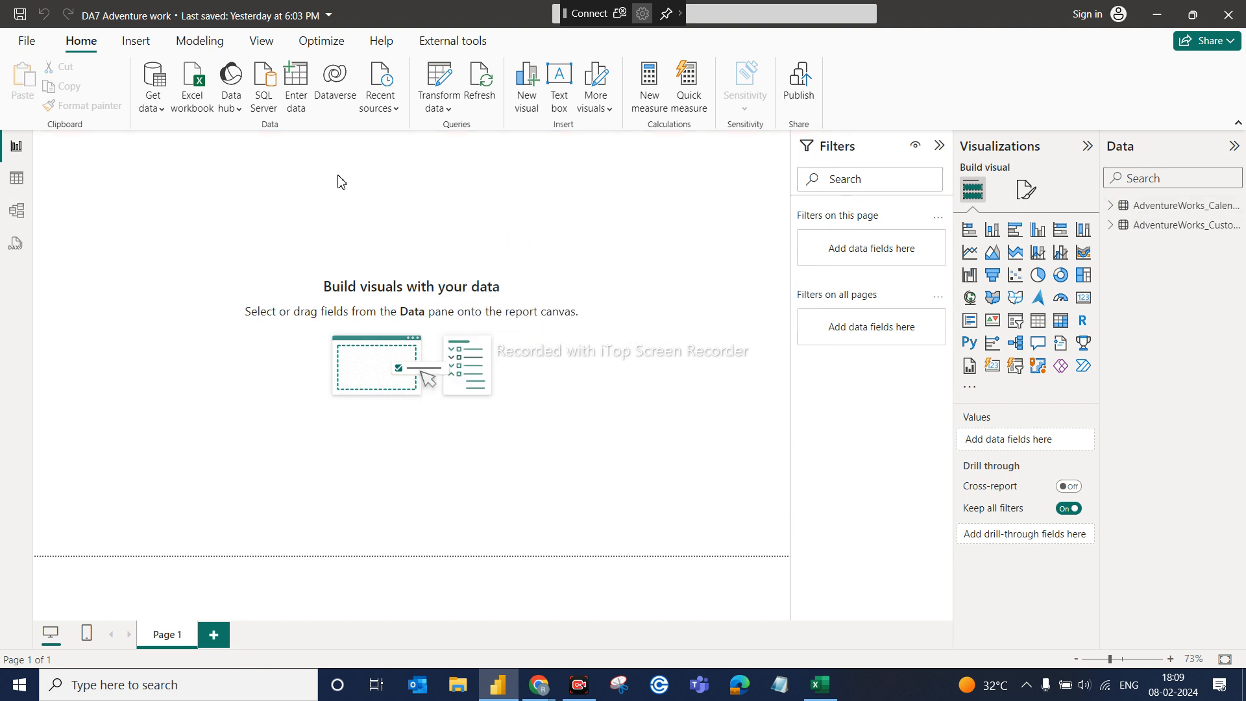
Save the DA7 Adventure work report and close its window
{"action": "left_click", "coordinate": [19, 13]}
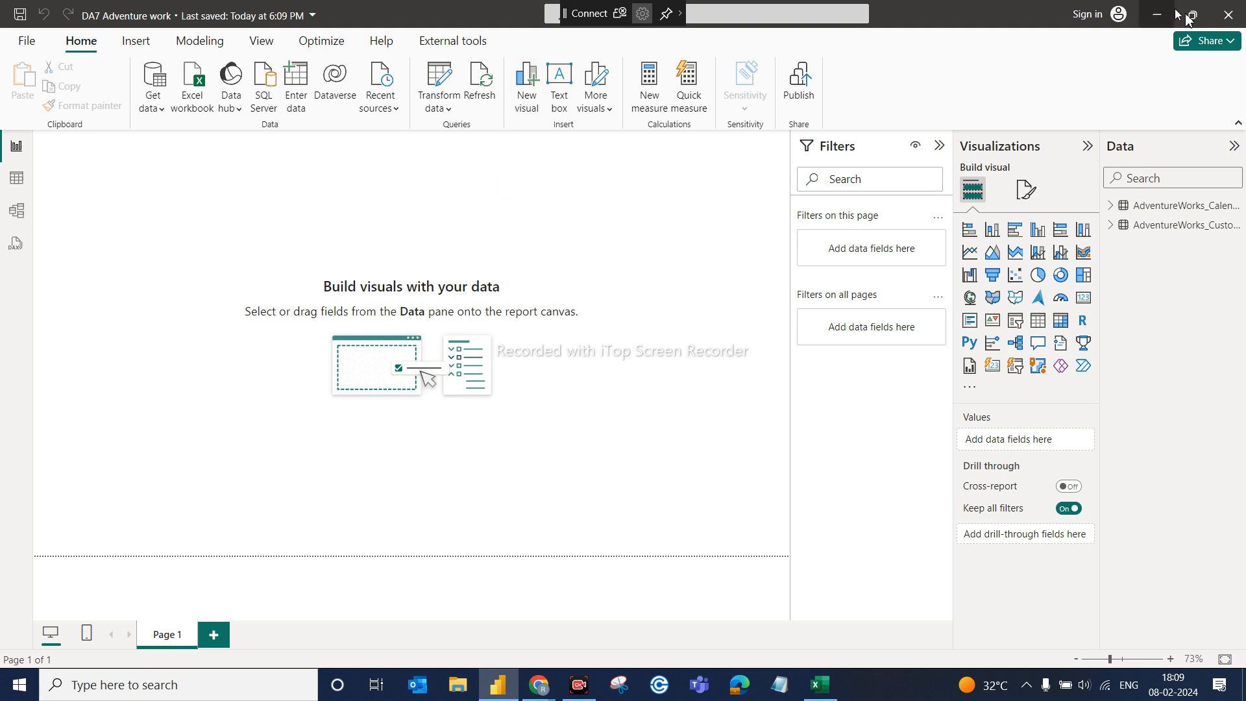
{"action": "left_click", "coordinate": [1223, 28]}
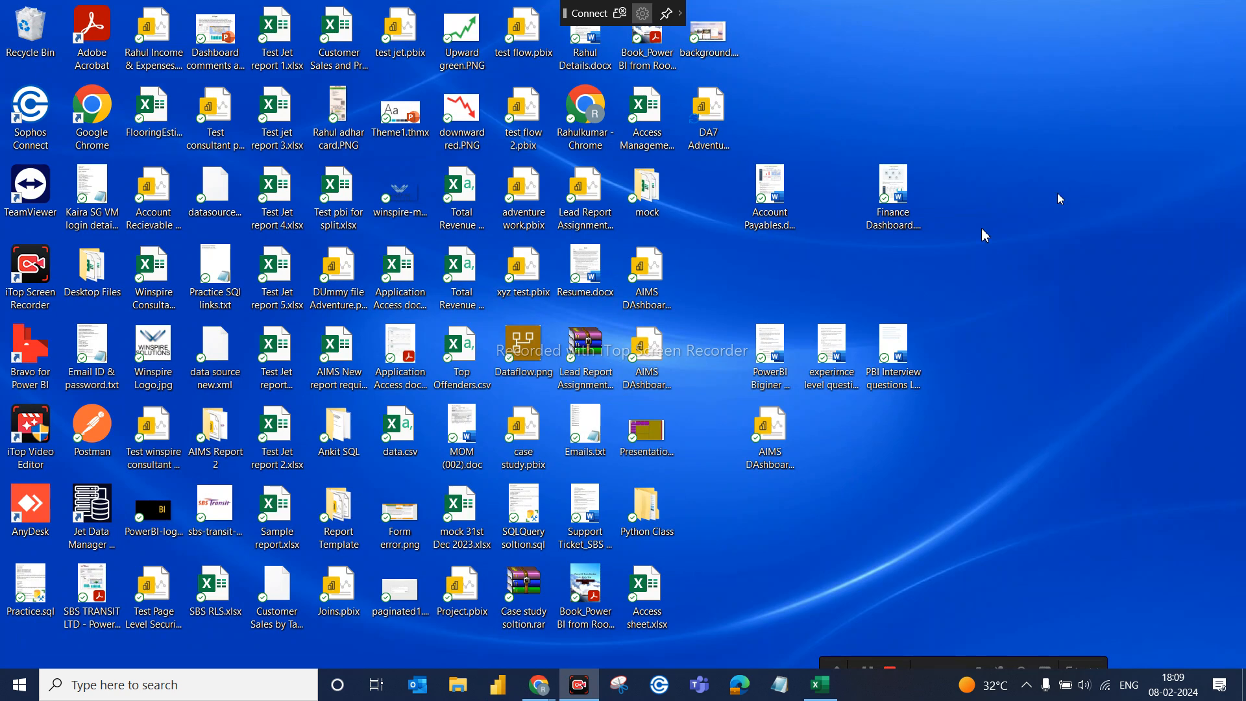